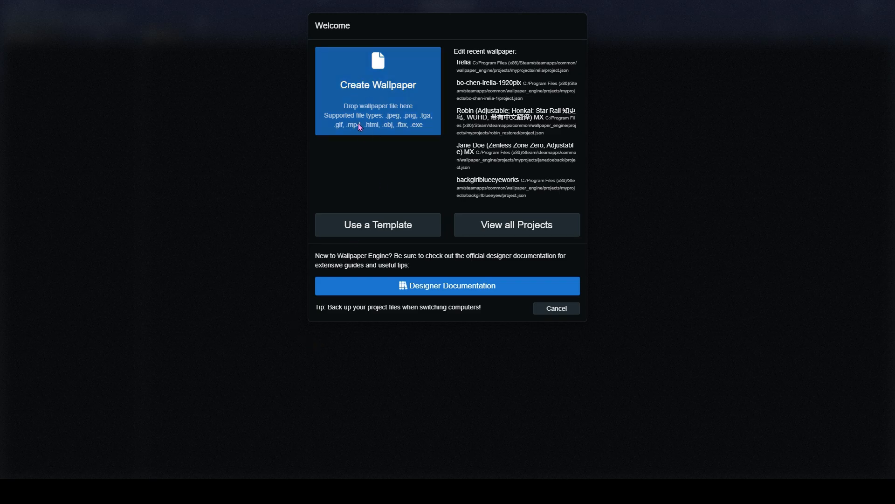
Create a scene wallpaper from bo-chen-irelia-1920pix.jpg named "Irelia practice", resized to Widescreen 1920 x 1080 - Full HD
left_click(379, 102)
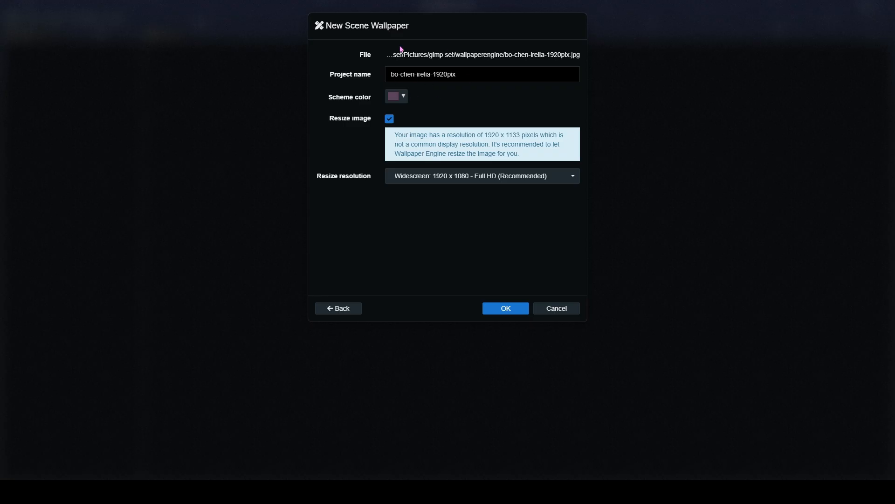
left_click_drag(490, 77, 380, 81)
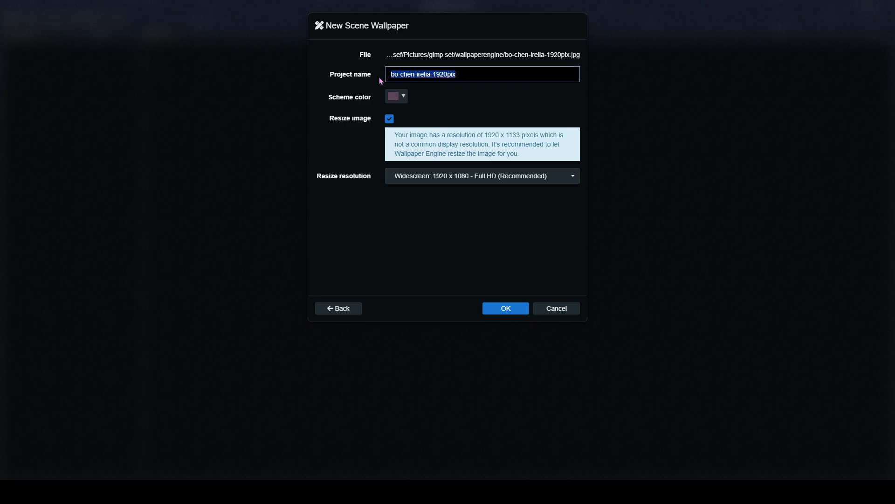
key("BackSpace")
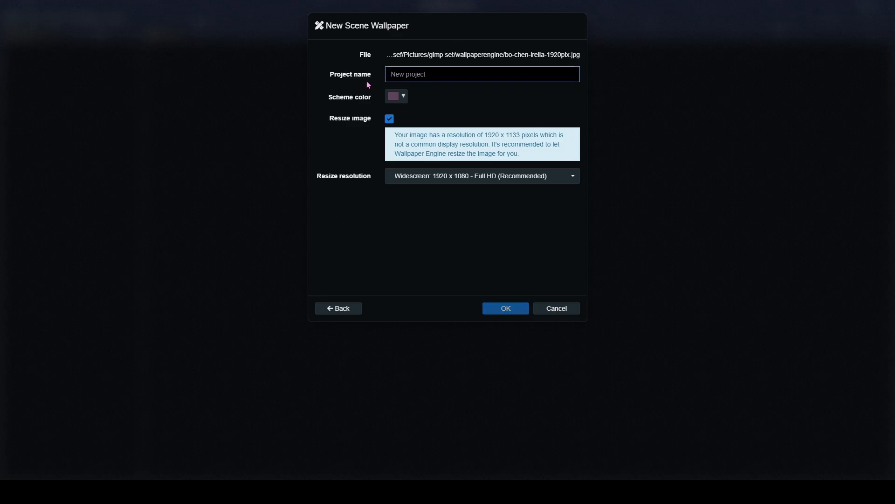
type("Irelia")
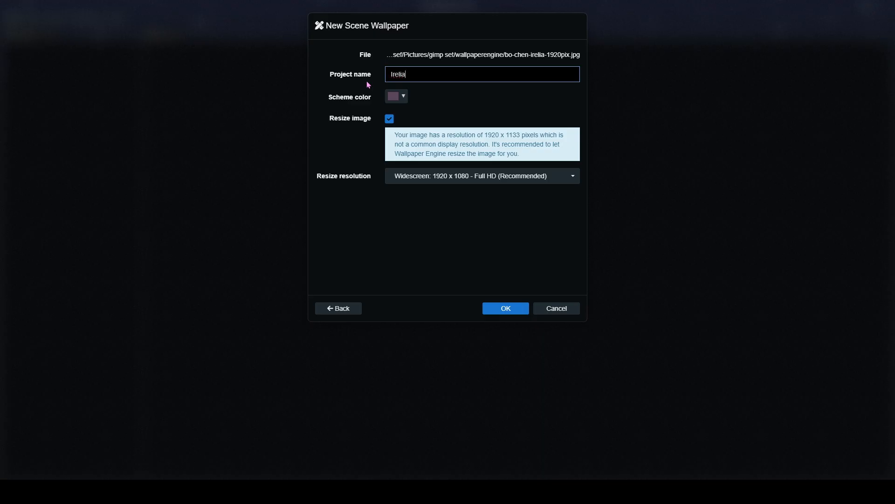
type(" practice")
left_click(472, 114)
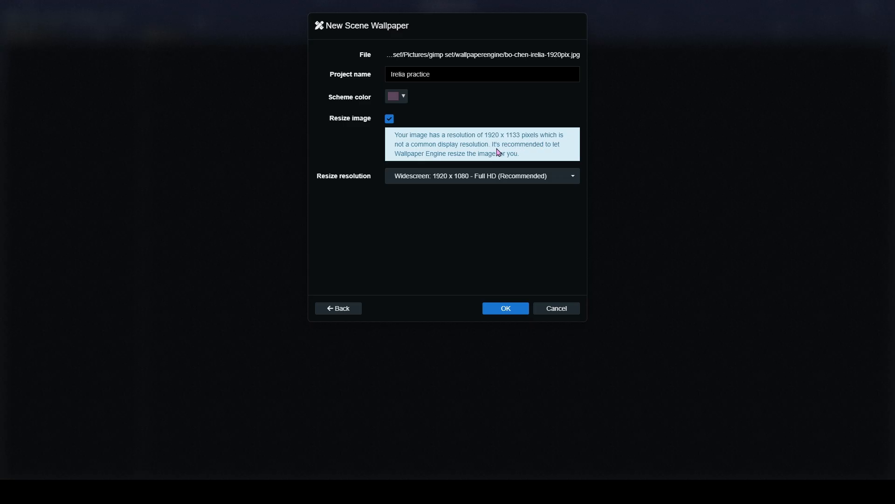
left_click(514, 312)
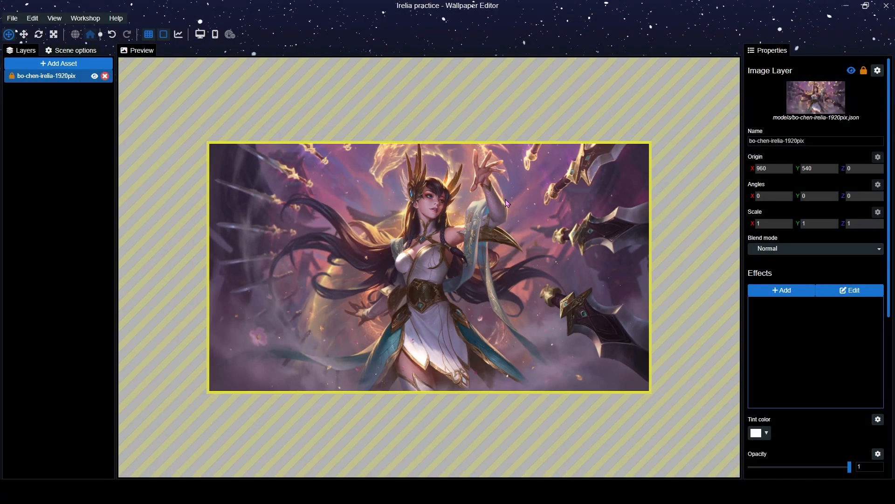
Save the new Irelia practice wallpaper project
scroll(466, 267, "down", 2)
scroll(467, 268, "up", 6)
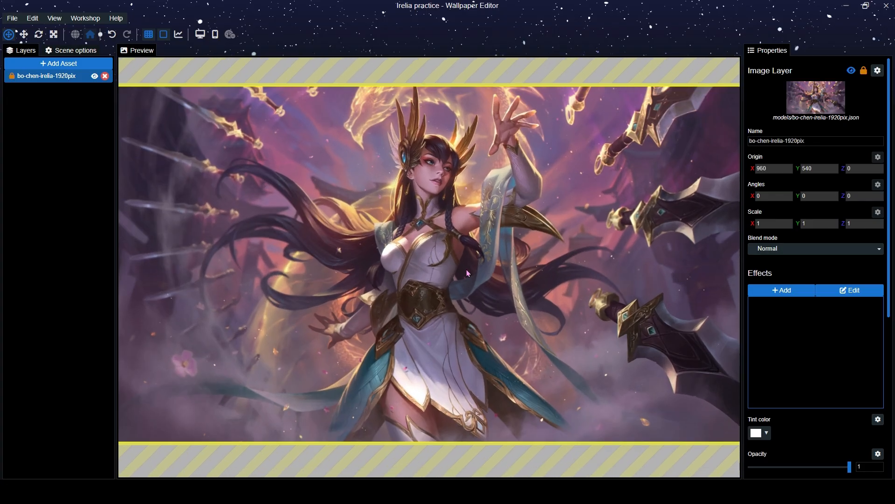
scroll(466, 270, "down", 3)
scroll(466, 271, "up", 2)
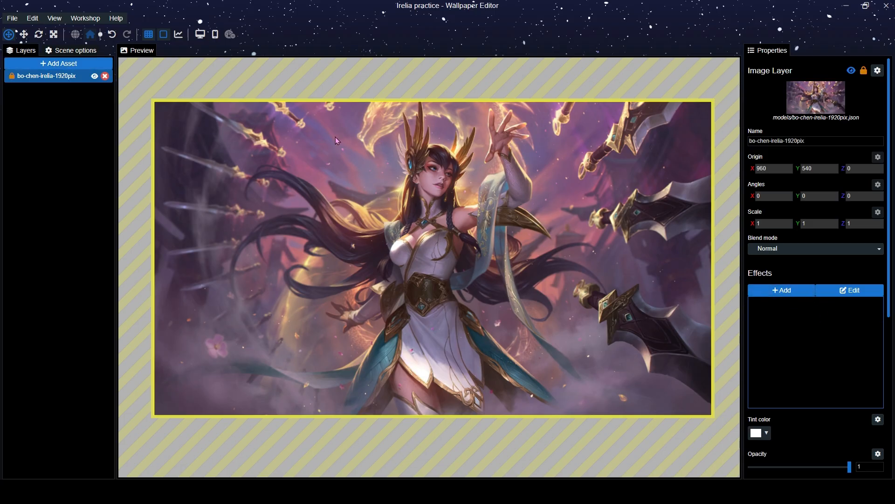
key("ctrl+s")
scroll(524, 265, "down", 2)
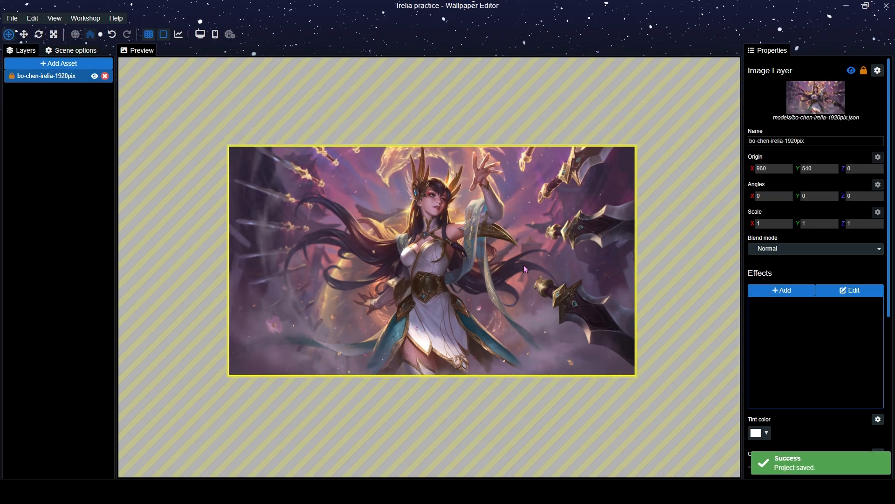
scroll(524, 265, "up", 3)
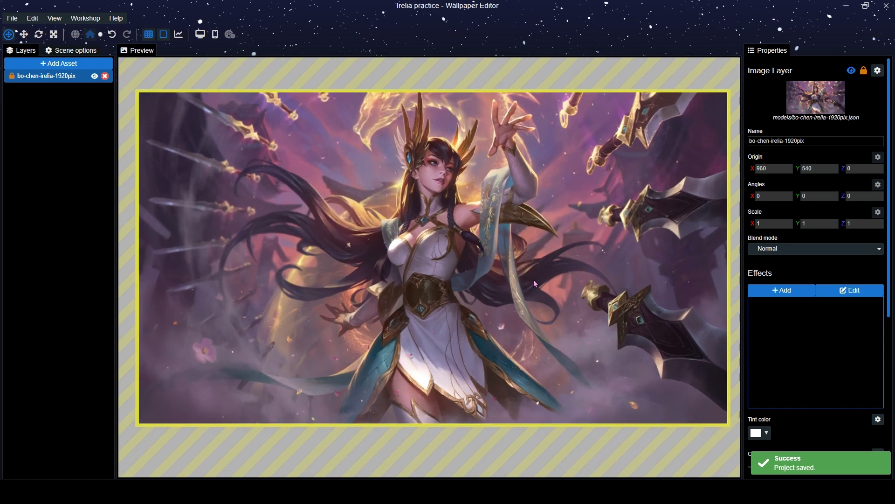
Add the Water Flow effect to the image layer and paint a flow map stroke across the hair and face
scroll(534, 283, "up", 1)
scroll(561, 290, "down", 2)
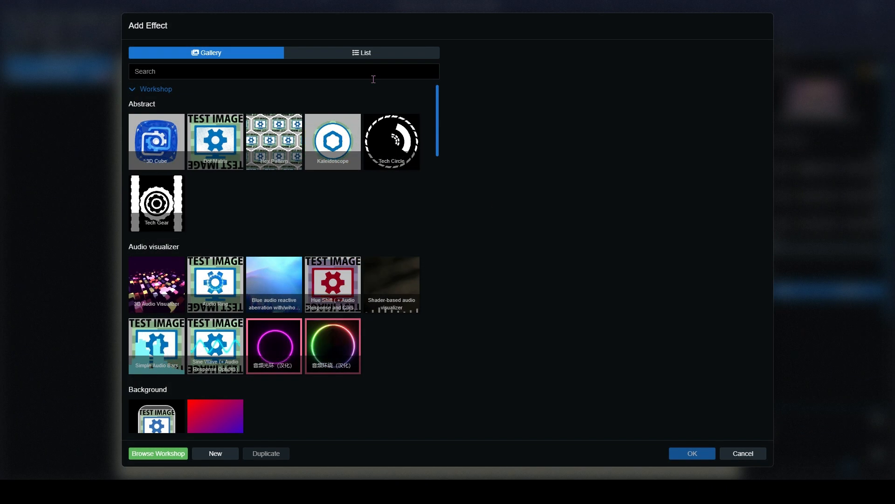
left_click(373, 73)
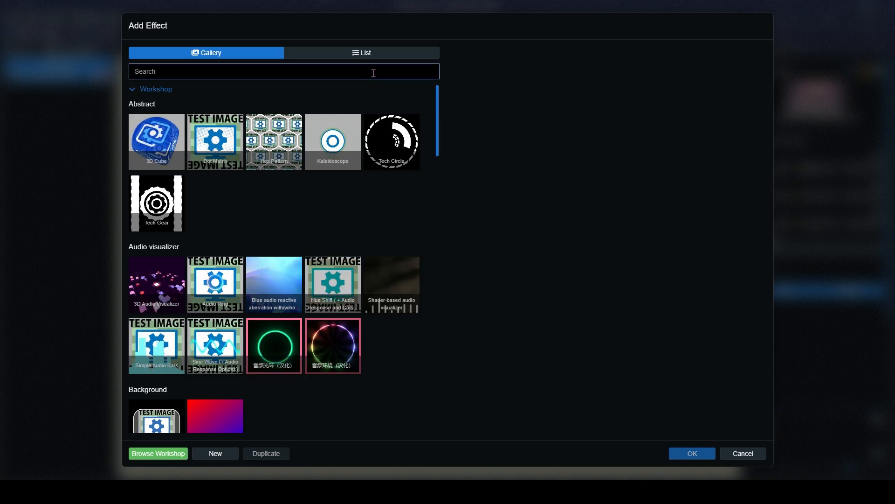
type("flow")
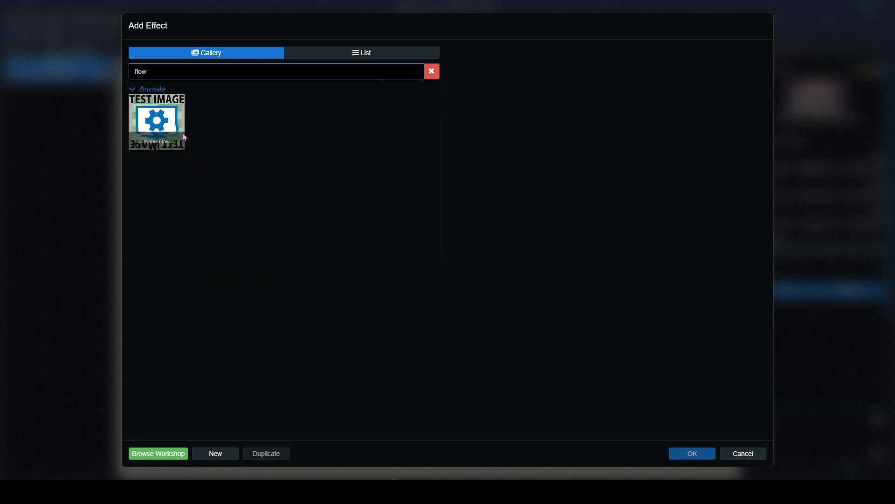
left_click(184, 137)
left_click(700, 456)
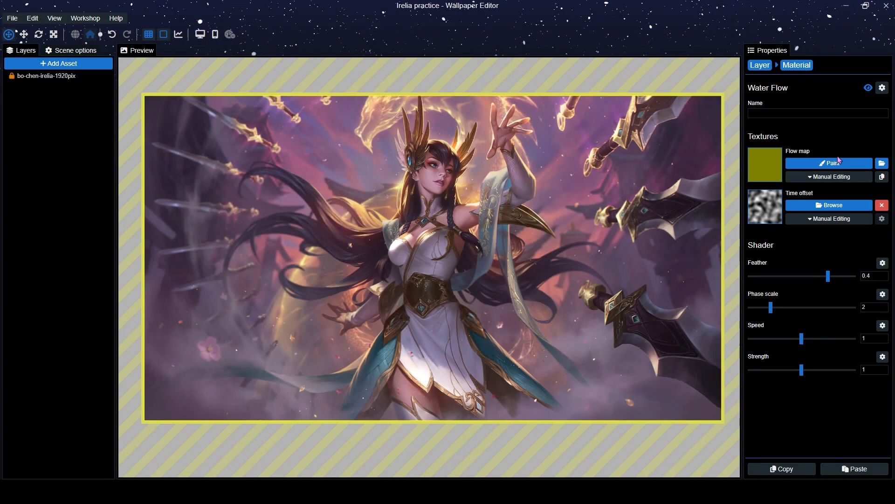
left_click(838, 162)
left_click_drag(317, 169, 460, 174)
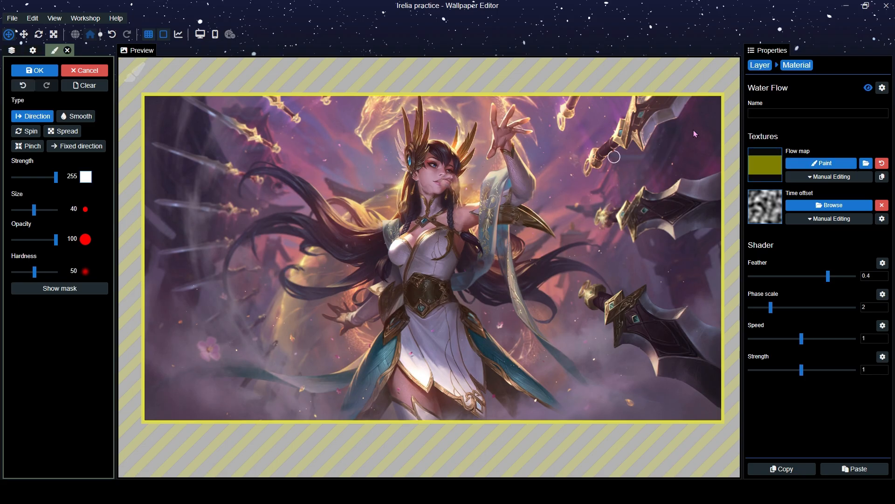
Return to the layer properties and add a Solid Layer asset with 256 x 256 resolution and white background
left_click(760, 65)
left_click(79, 64)
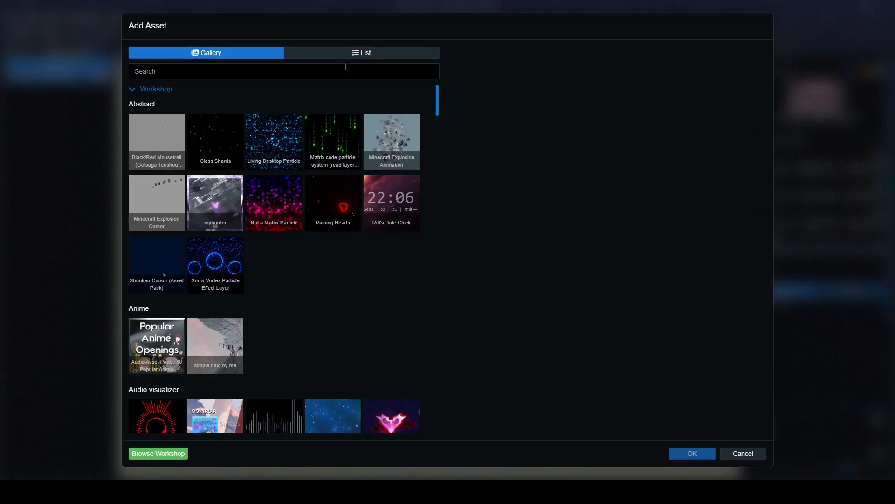
left_click(330, 77)
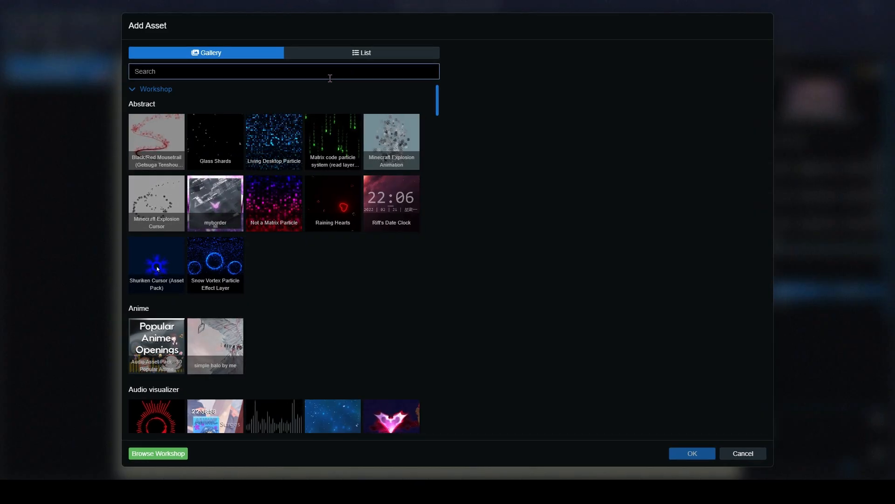
type("soli")
left_click(209, 99)
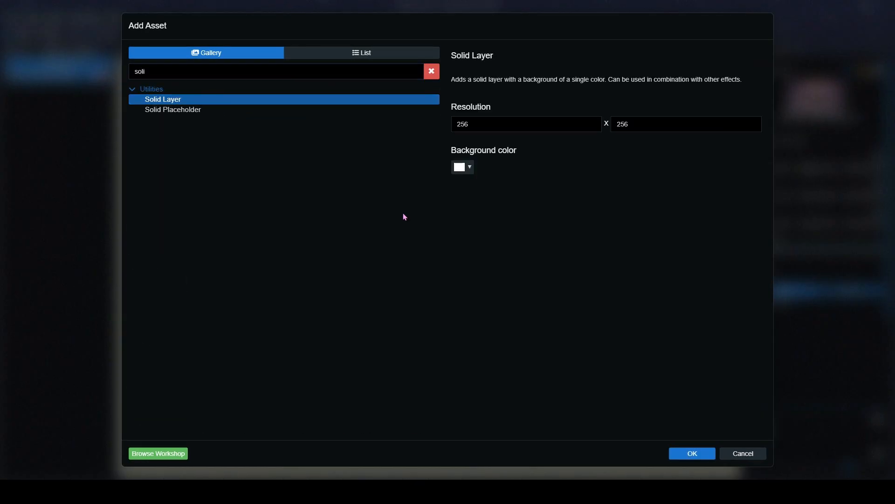
left_click(681, 452)
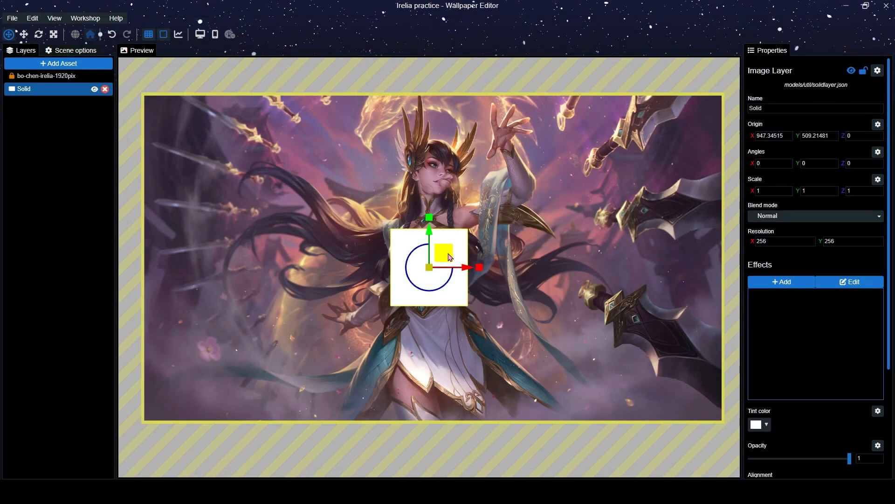
Reposition the white solid around the character's upper body and reorder its layer behind and back in front of the image
left_click_drag(441, 204, 439, 222)
left_click_drag(37, 89, 37, 74)
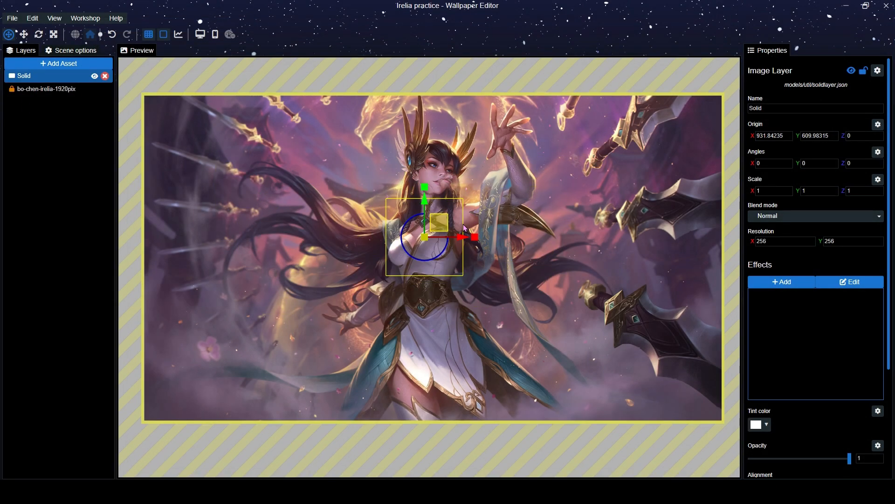
left_click_drag(437, 223, 414, 209)
left_click_drag(55, 80, 49, 90)
Delete the Solid layer and remove the Water Flow effect from the image layer
left_click(46, 76)
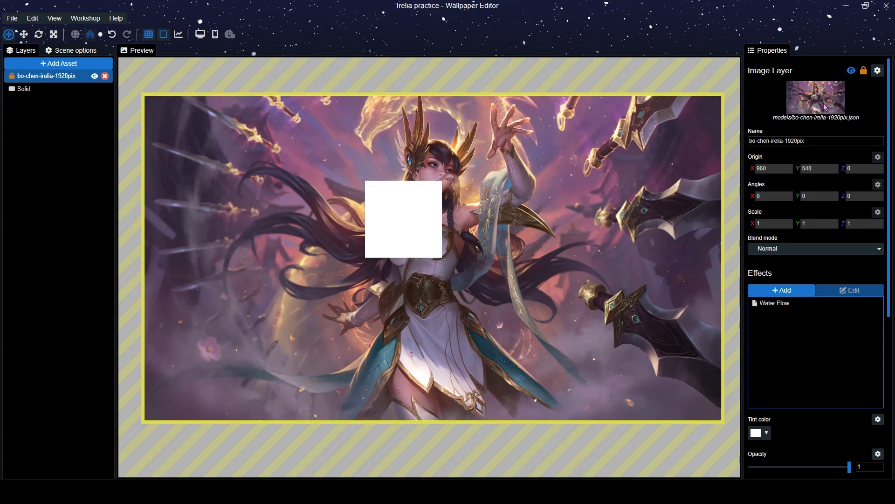
left_click(105, 88)
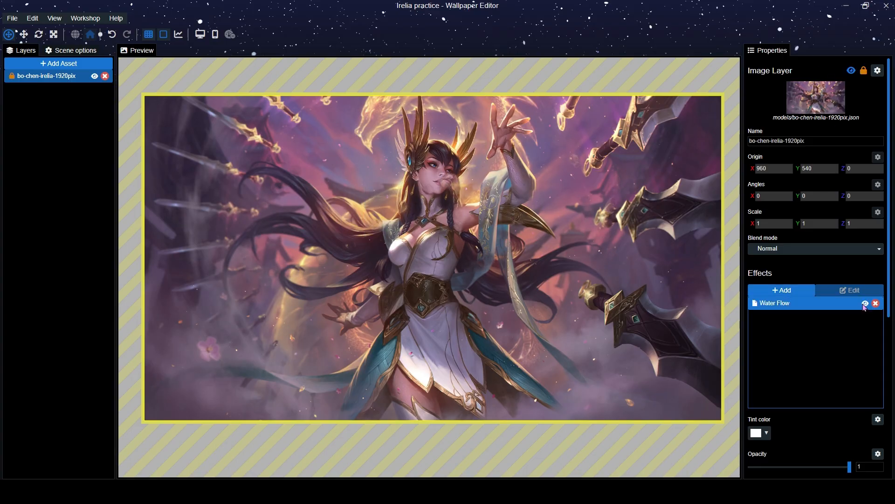
left_click(876, 304)
scroll(499, 287, "up", 2)
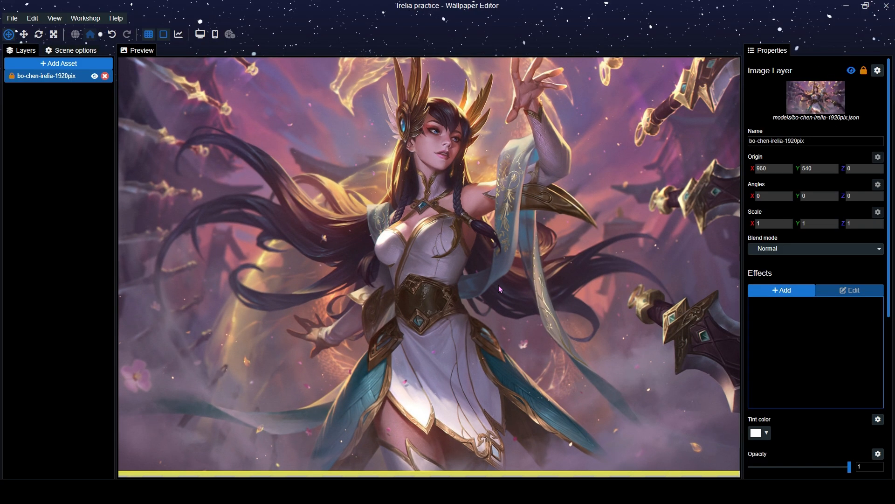
scroll(499, 287, "down", 3)
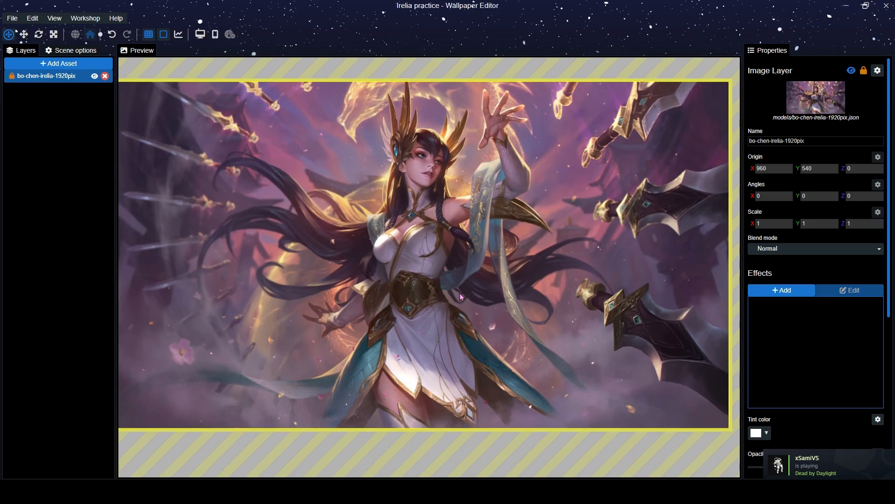
Save the project and add the Shake effect to the bo-chen-irelia-1920pix image layer
key("ctrl+s")
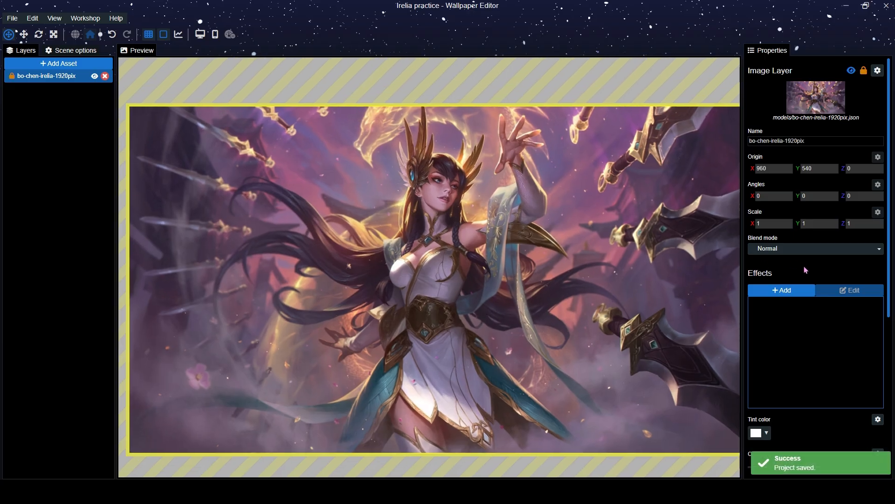
left_click(790, 293)
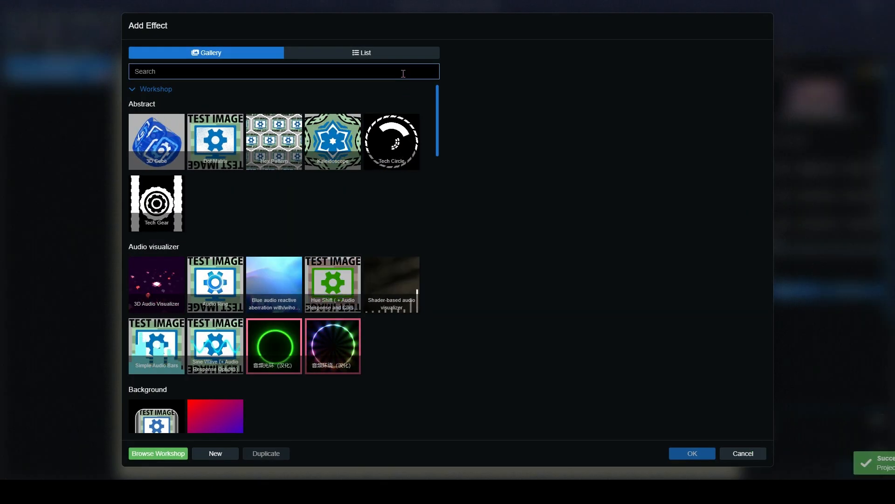
type("shake")
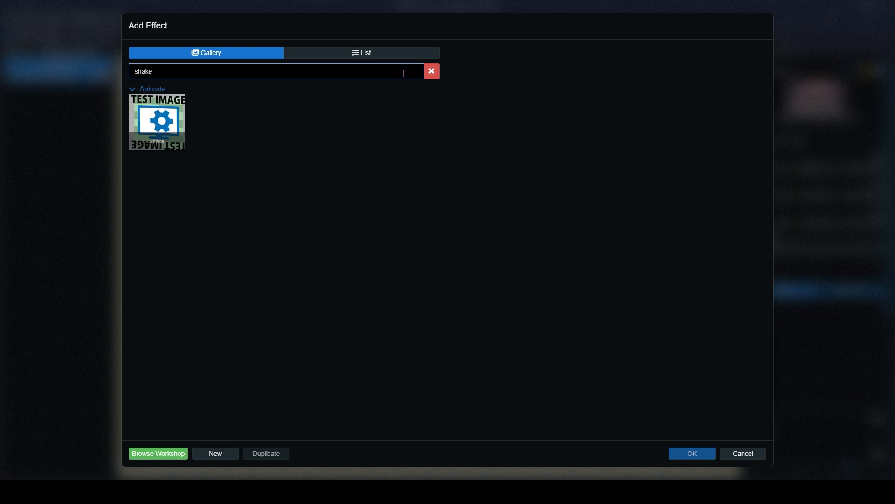
left_click(156, 122)
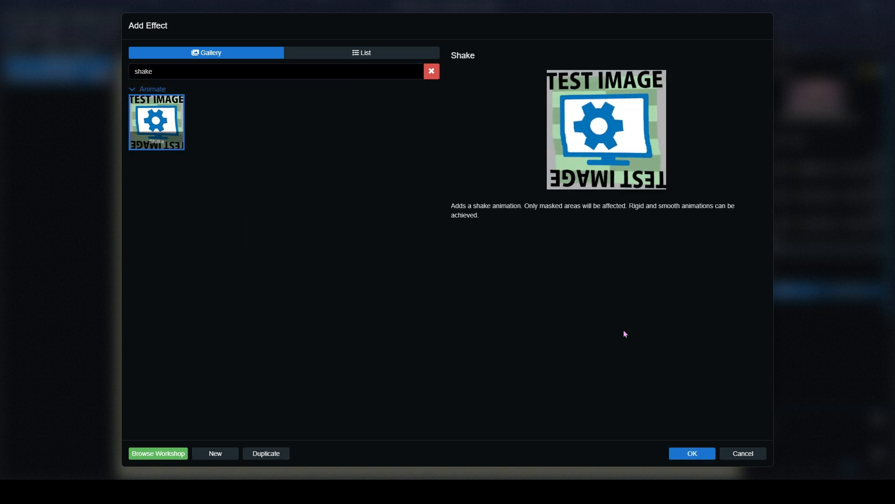
left_click(706, 459)
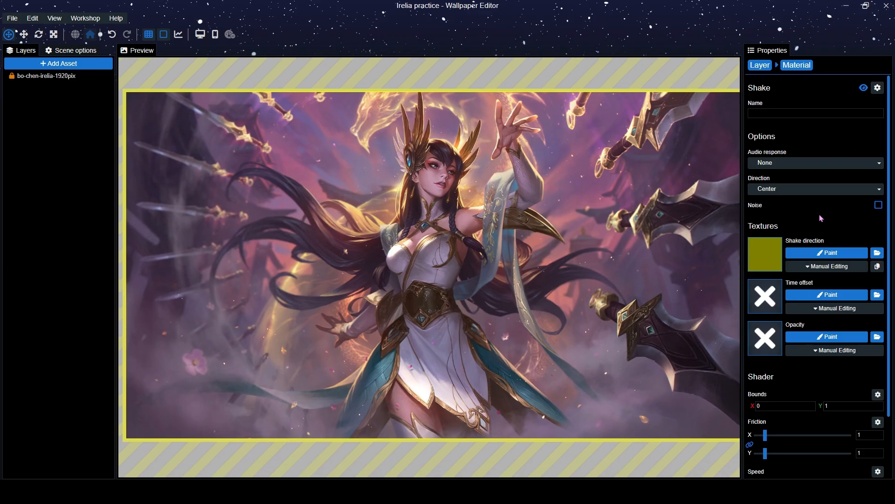
Review the Shake effect's options, textures and shader settings, and save the project
scroll(823, 212, "down", 2)
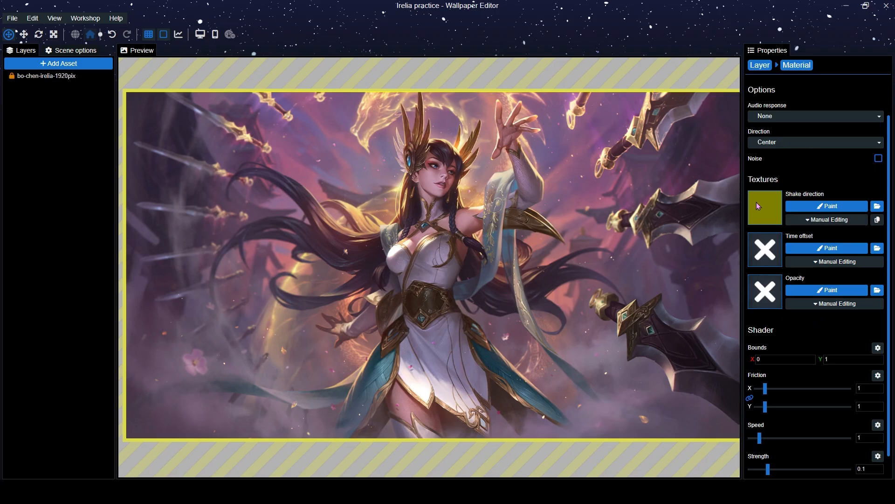
key("ctrl+s")
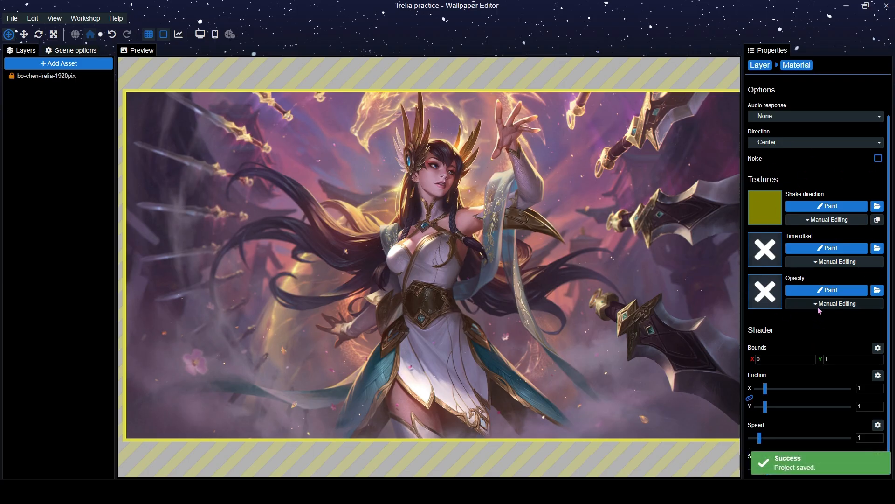
scroll(819, 310, "down", 1)
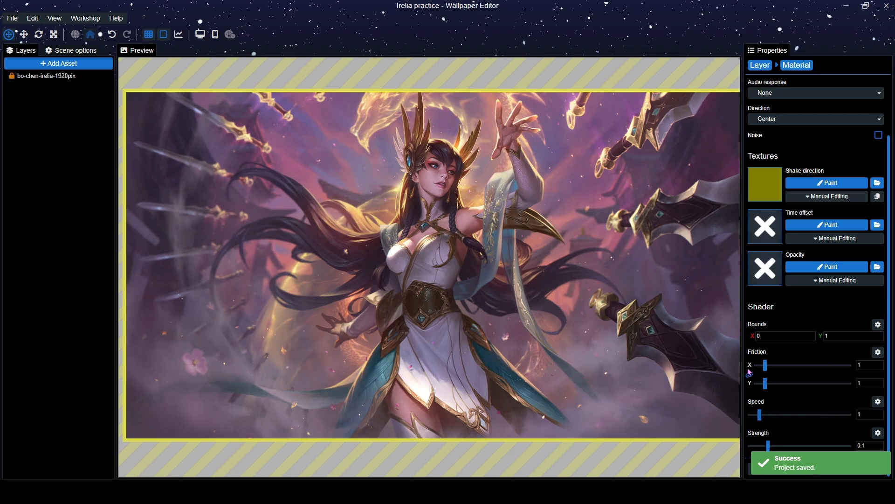
scroll(841, 371, "up", 3)
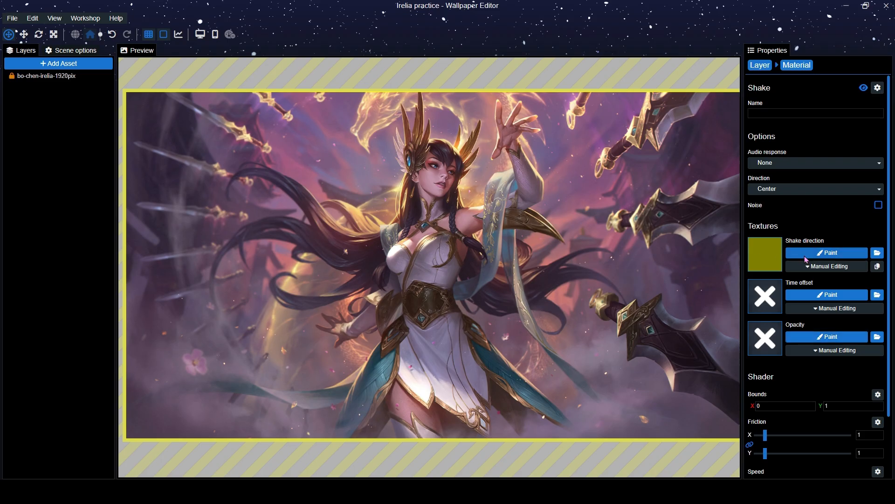
Open the Shake effect's Opacity texture for painting and show its mask over the image
left_click(834, 338)
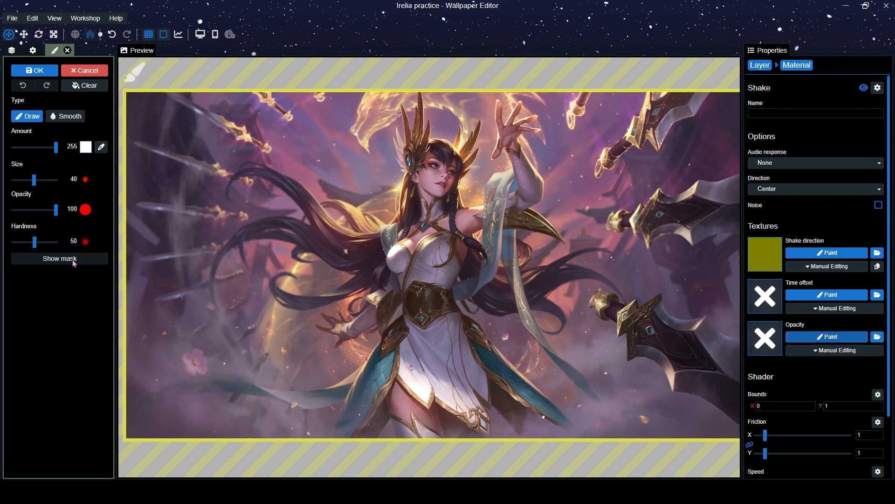
left_click(53, 259)
scroll(312, 247, "down", 3)
scroll(314, 250, "up", 3)
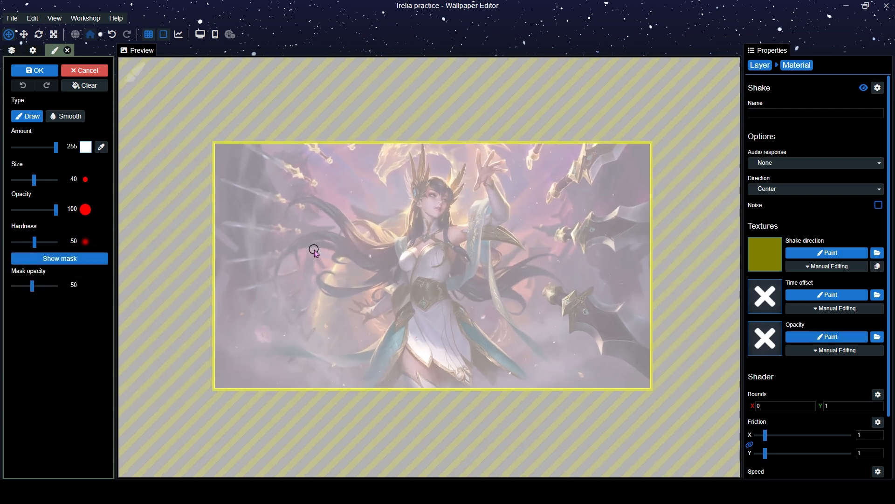
Set the opacity brush to amount 0 and size 215, and paint out the left half of the image's opacity mask
scroll(313, 251, "up", 1)
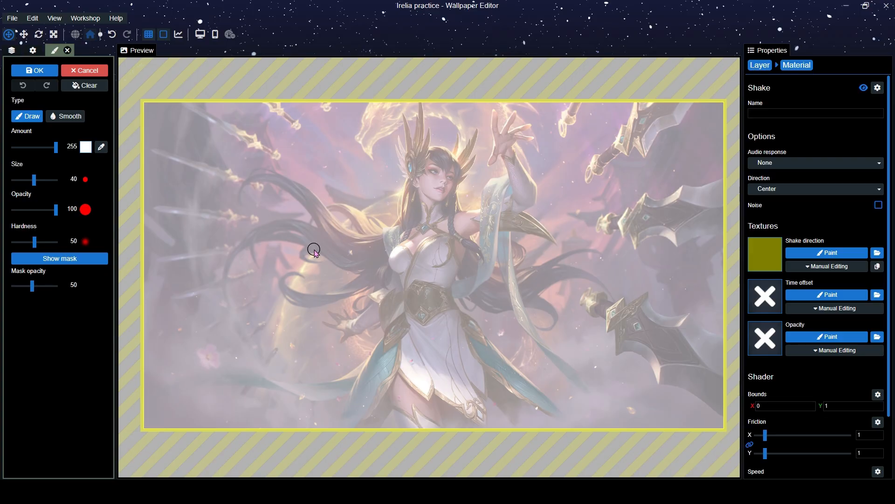
scroll(313, 251, "down", 1)
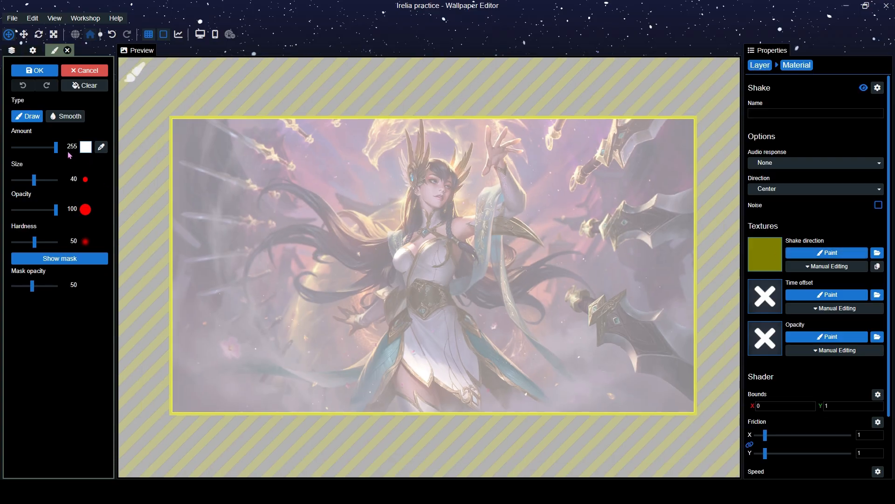
key("ctrl+s")
left_click_drag(56, 147, 8, 159)
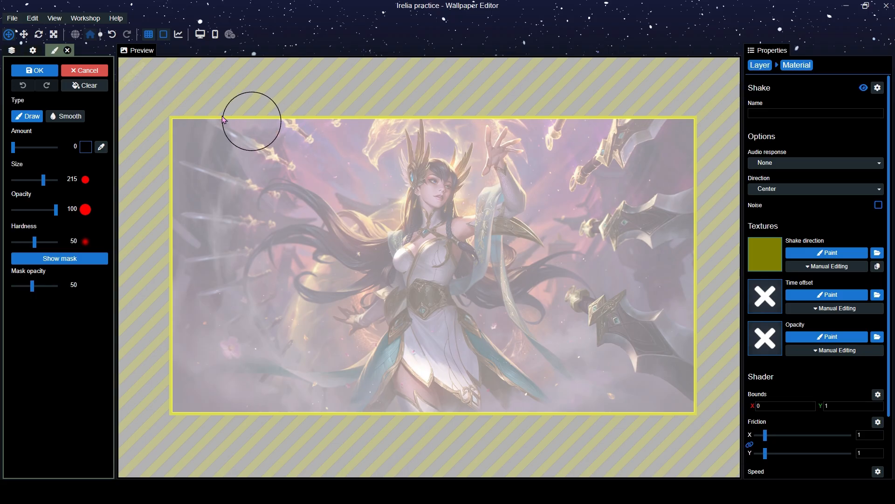
left_click(187, 109)
mouse_move(187, 109)
left_mouse_down()
mouse_move(194, 365)
mouse_move(232, 400)
mouse_move(240, 106)
mouse_move(315, 302)
mouse_move(326, 156)
mouse_move(299, 94)
mouse_move(210, 326)
mouse_move(299, 246)
left_mouse_up()
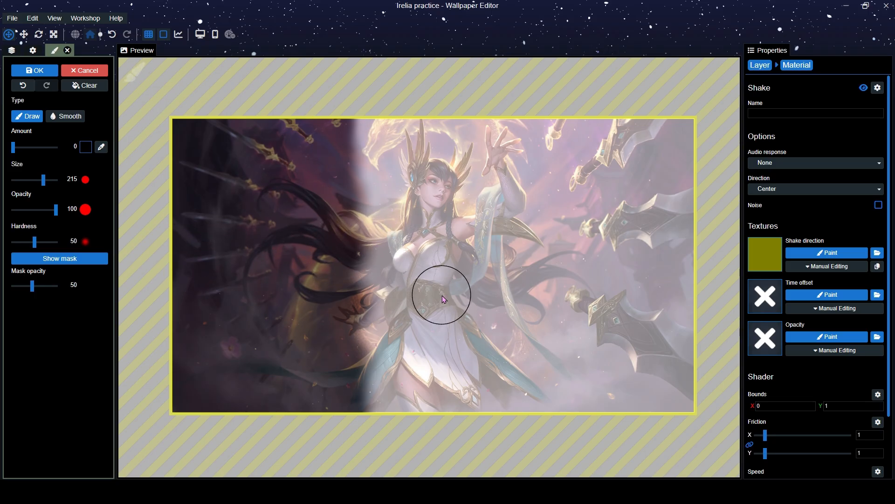
Open the Shake direction texture for painting, paint a diagonal direction across the image at size 416, then hide the mask and save
left_click(827, 253)
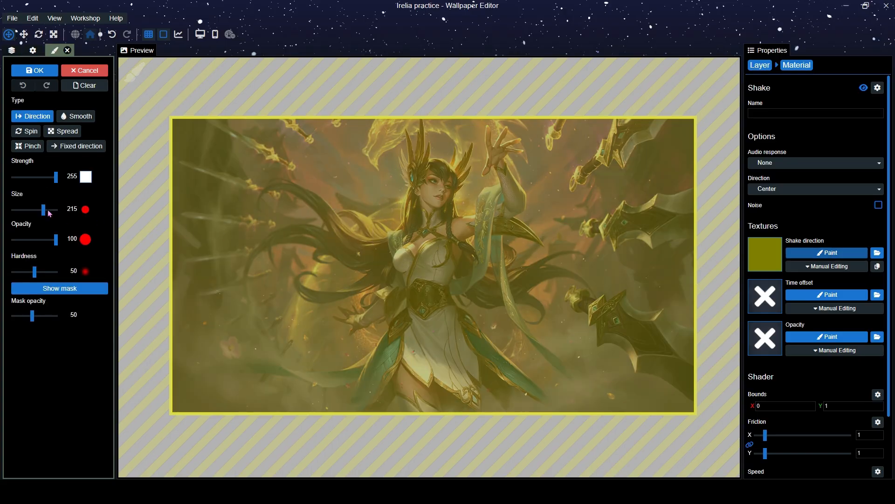
mouse_move(201, 418)
left_mouse_down()
mouse_move(219, 182)
mouse_move(290, 99)
mouse_move(345, 405)
mouse_move(376, 80)
mouse_move(443, 48)
mouse_move(494, 446)
mouse_move(568, 443)
mouse_move(644, 414)
mouse_move(590, 134)
left_mouse_up()
left_click(60, 287)
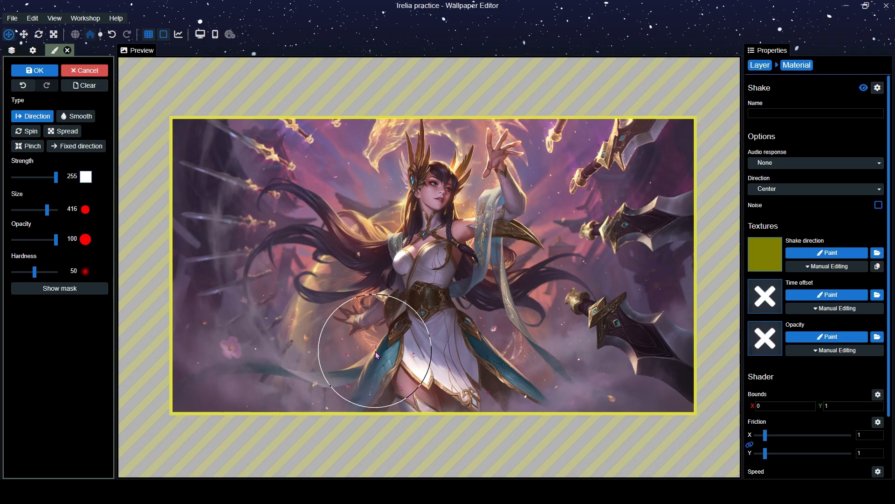
scroll(376, 347, "up", 2)
key("ctrl+s")
scroll(354, 354, "down", 2)
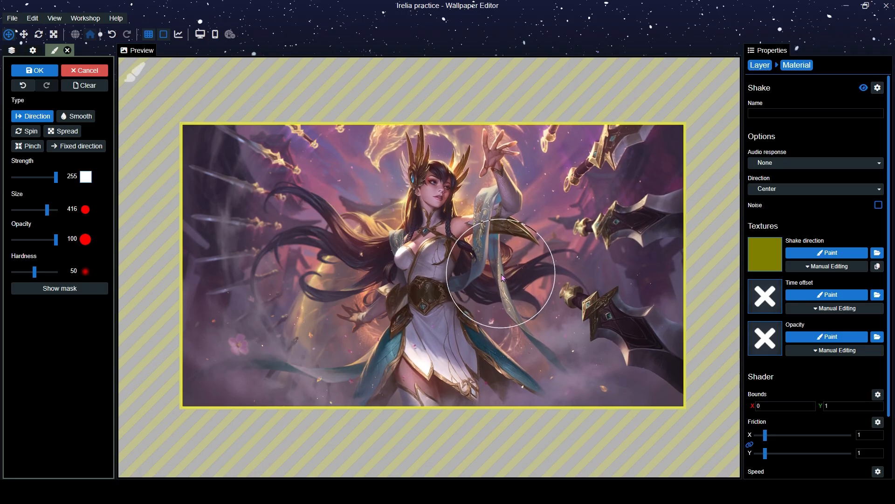
Reopen the Opacity texture for painting, show its mask, clear the painted strokes and save the project
left_click(829, 340)
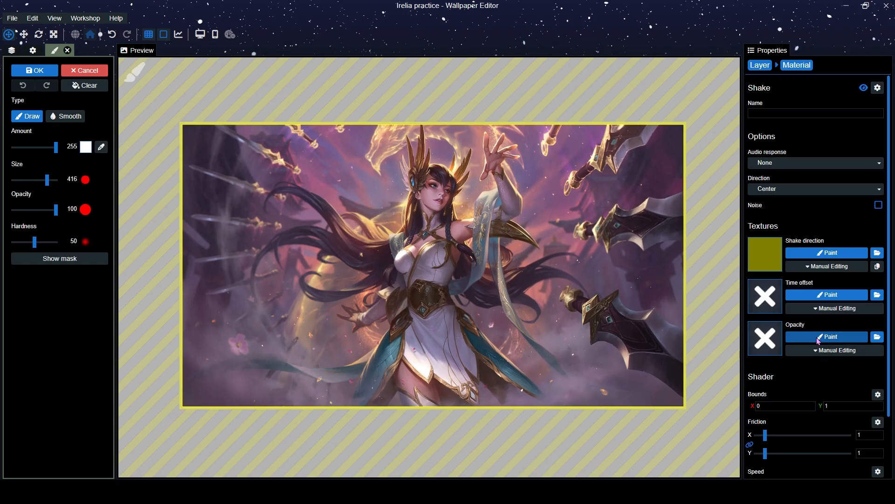
left_click(57, 259)
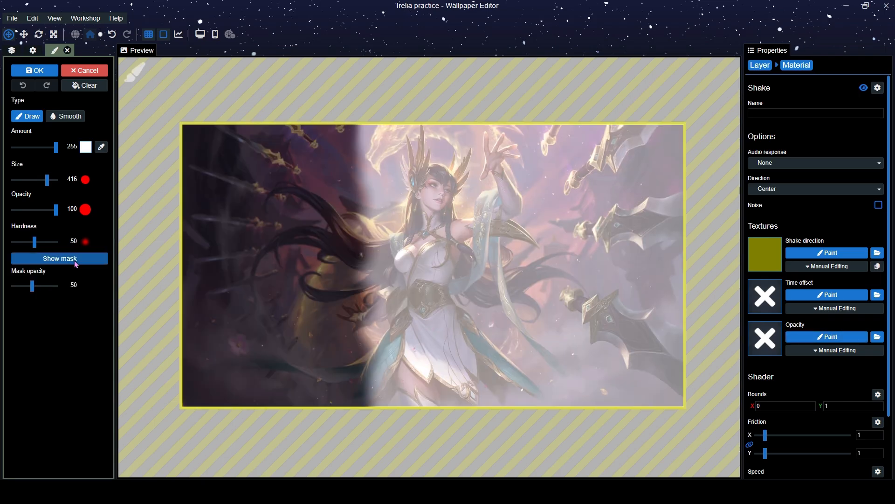
left_click(86, 86)
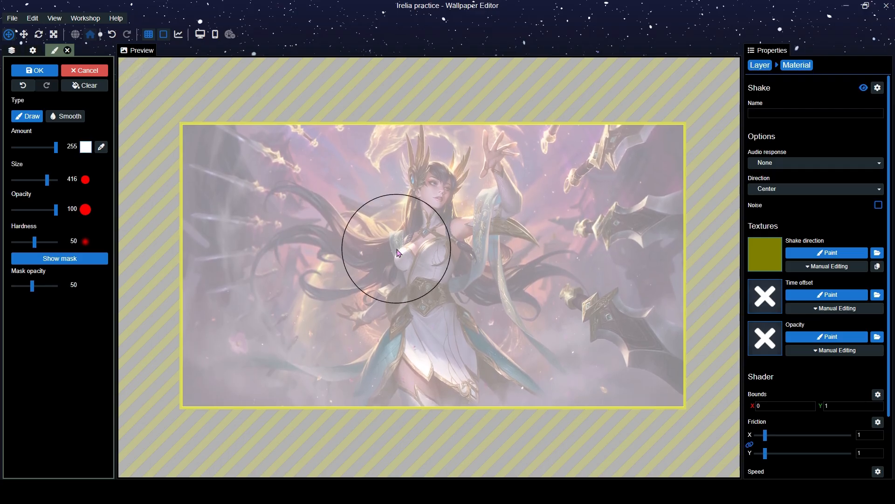
key("ctrl+s")
Reopen the Shake direction texture, clear its mask, set the brush strength to 150 and save the project
left_click(827, 253)
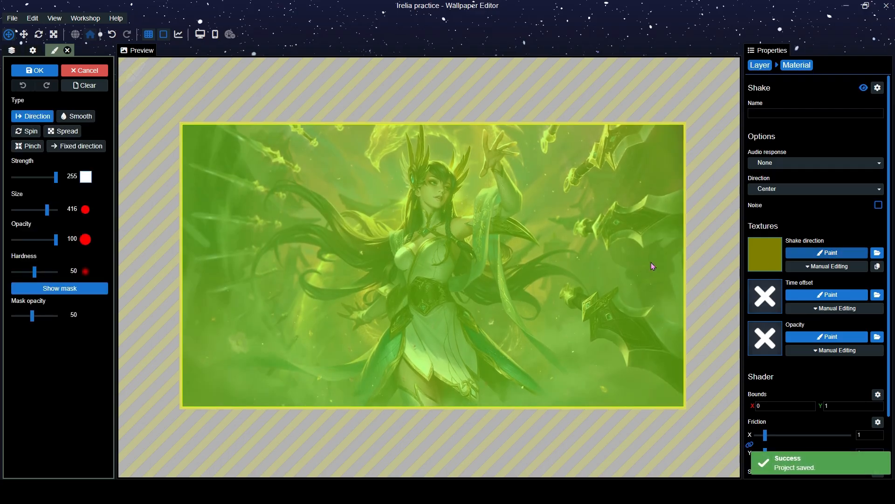
left_click(100, 87)
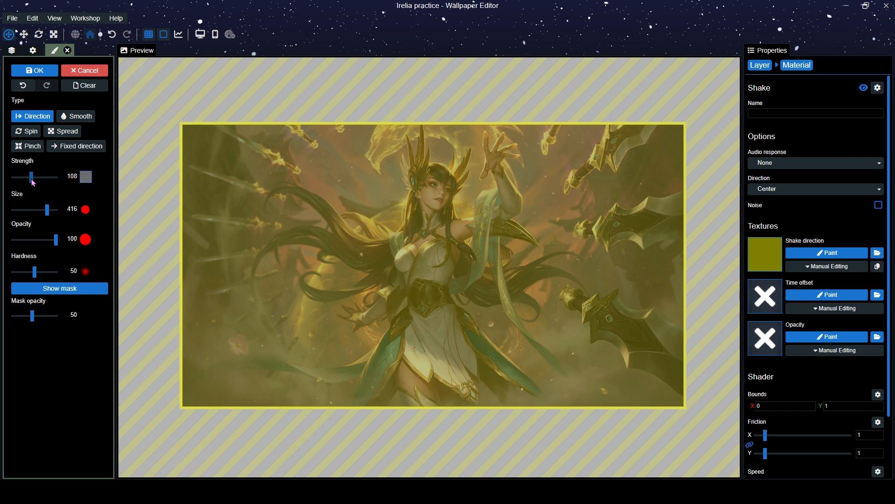
left_click_drag(39, 183, 40, 183)
key("ctrl+s")
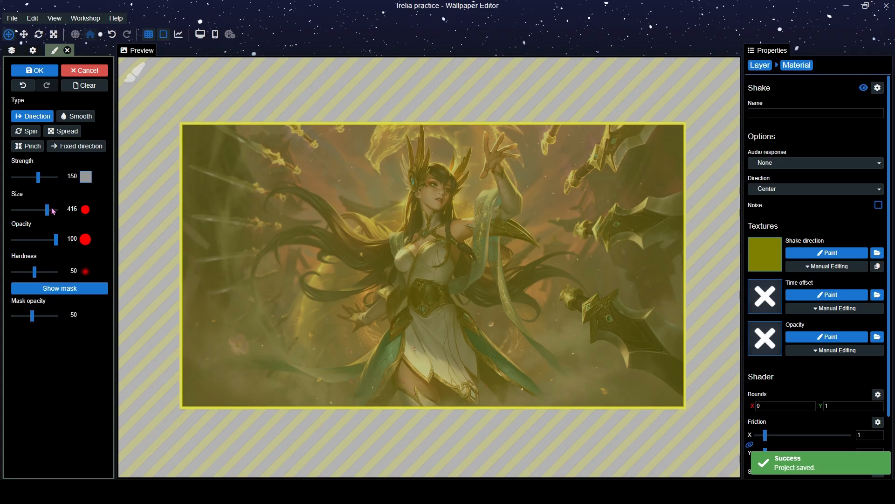
Set the direction brush size to 154 and hide the mask to examine the character's hair, body and dress up close
left_click(70, 287)
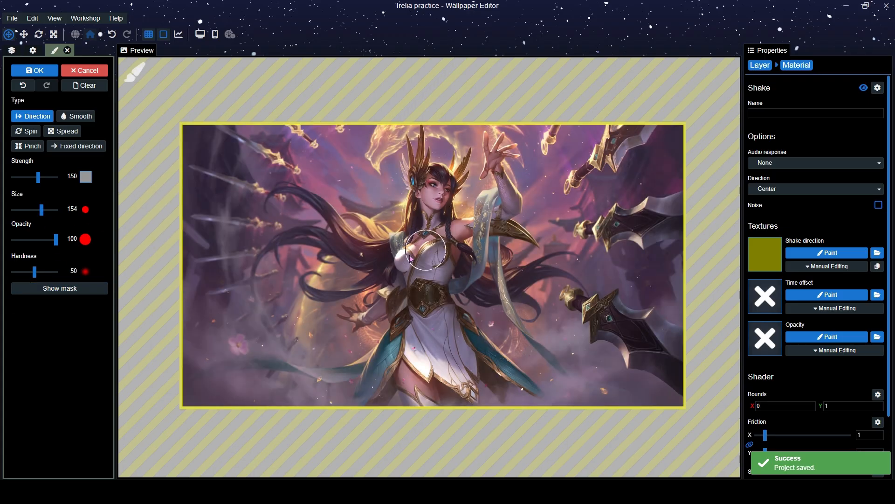
scroll(410, 258, "up", 2)
scroll(463, 283, "up", 1)
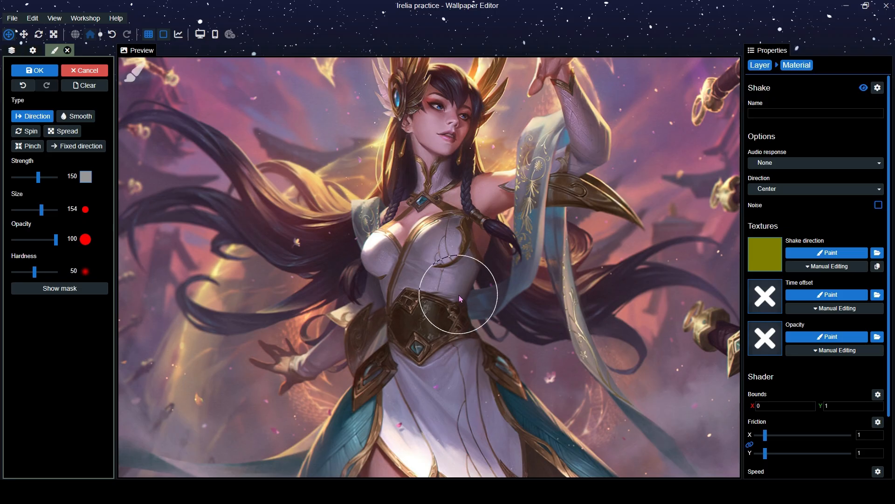
scroll(460, 298, "down", 3)
scroll(460, 304, "up", 1)
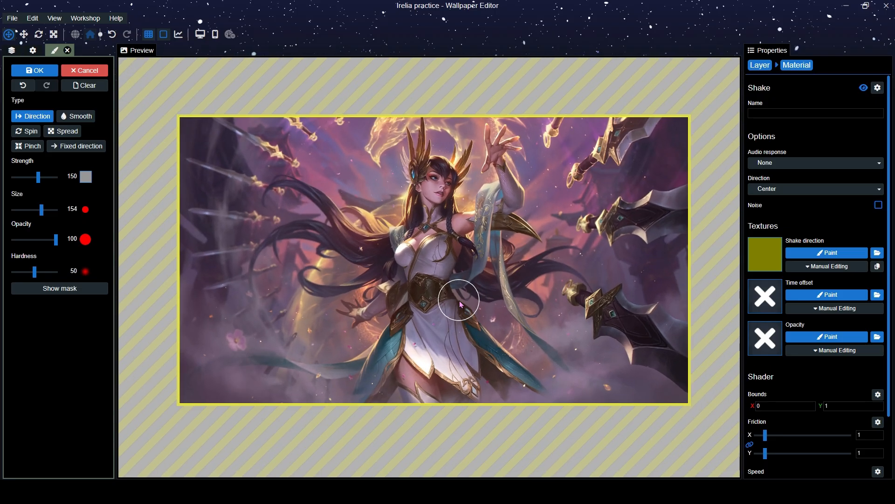
scroll(460, 304, "up", 1)
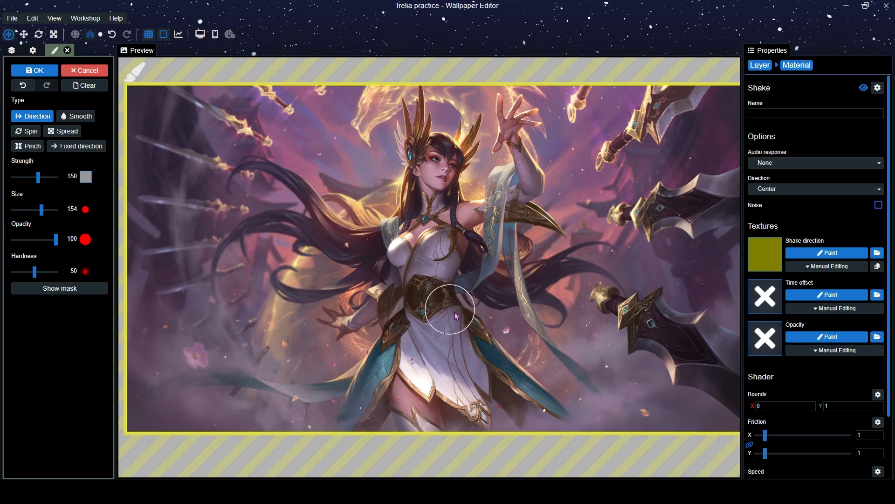
left_click_drag(494, 331, 376, 328)
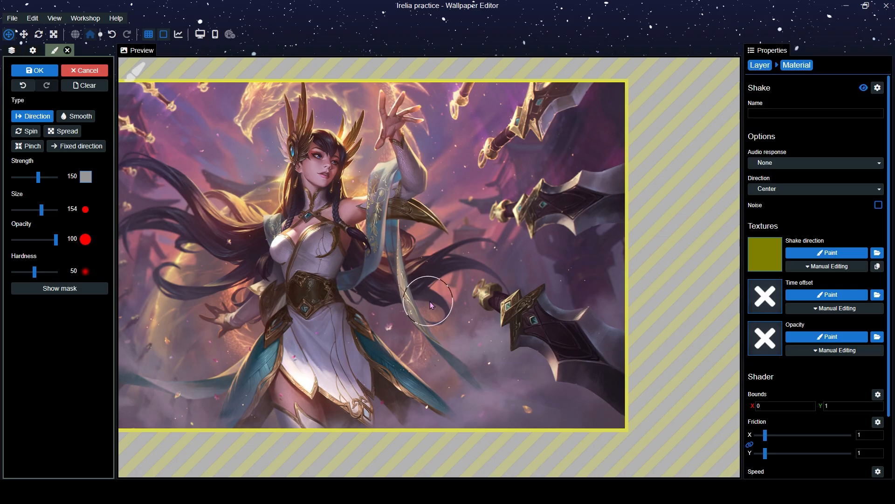
left_click_drag(429, 302, 597, 306)
left_click_drag(410, 300, 360, 260)
scroll(398, 293, "up", 4)
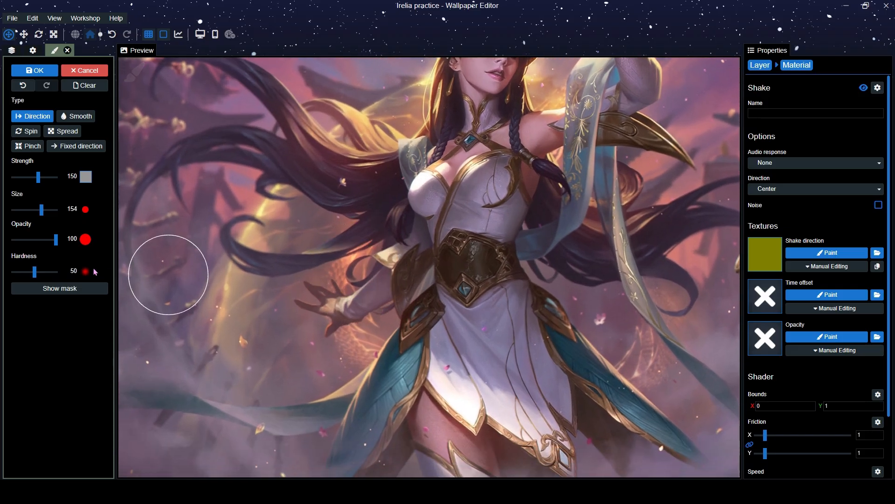
Show the direction mask and paint over the character's torso and the centre of her dress
left_click(60, 292)
scroll(425, 267, "down", 2)
scroll(427, 280, "up", 2)
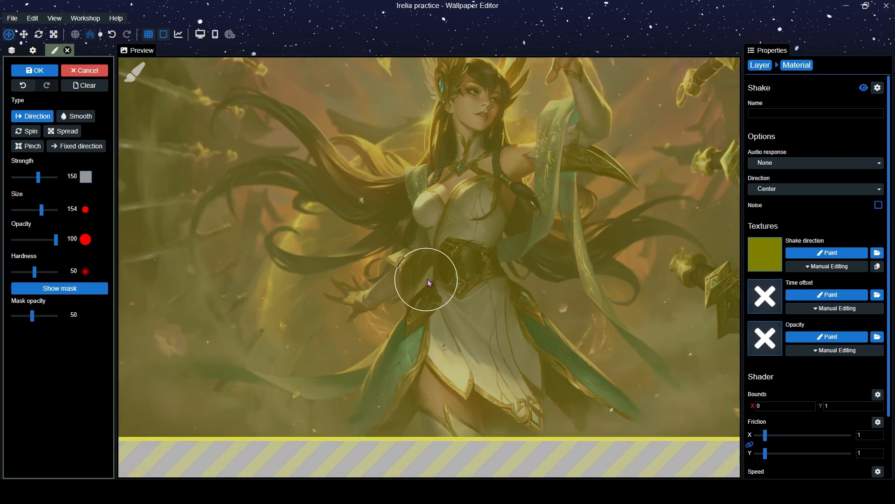
mouse_move(459, 275)
left_mouse_down()
mouse_move(455, 151)
mouse_move(497, 295)
mouse_move(496, 176)
mouse_move(489, 261)
mouse_move(498, 309)
mouse_move(440, 308)
left_mouse_up()
scroll(490, 359, "down", 1)
mouse_move(455, 420)
left_mouse_down()
mouse_move(457, 357)
mouse_move(493, 417)
mouse_move(527, 435)
left_mouse_up()
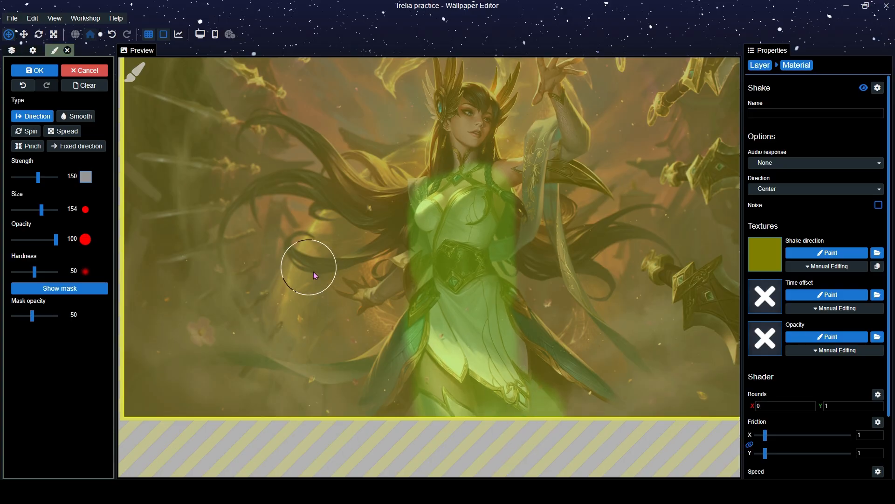
Try direction strokes over the flowing hair on the left of the character and undo them
mouse_move(315, 275)
left_mouse_down()
mouse_move(236, 285)
mouse_move(336, 263)
left_mouse_up()
left_click(26, 86)
left_click(29, 86)
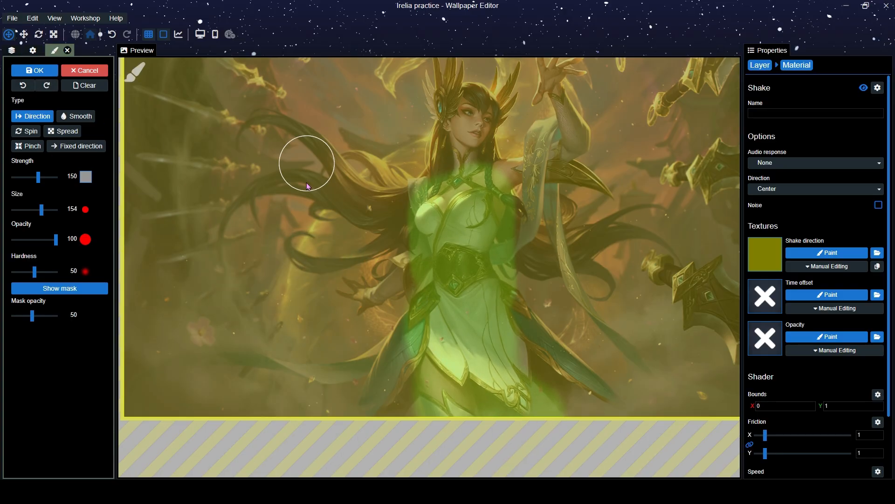
left_click_drag(303, 160, 303, 298)
left_click(22, 85)
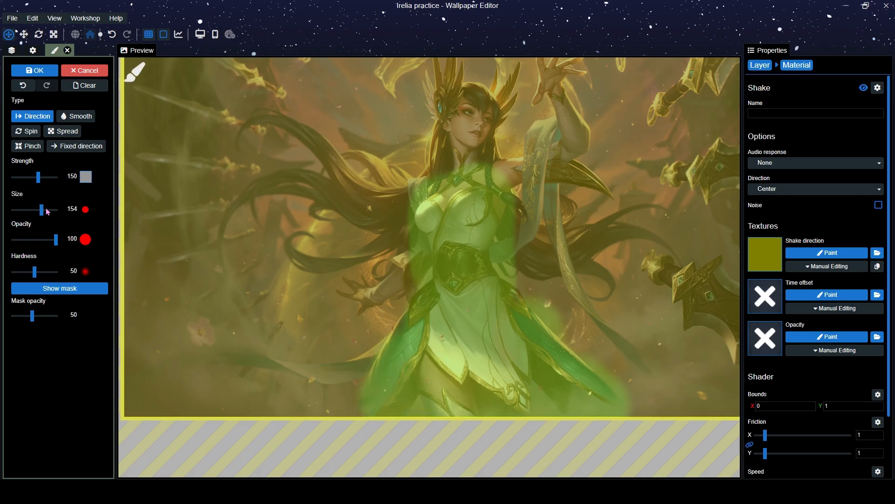
Set the direction brush size to 299 and paint over the character's head, headdress, shoulder and raised arm
left_click_drag(433, 248, 434, 270)
left_click_drag(500, 232, 451, 271)
left_click_drag(421, 220, 461, 317)
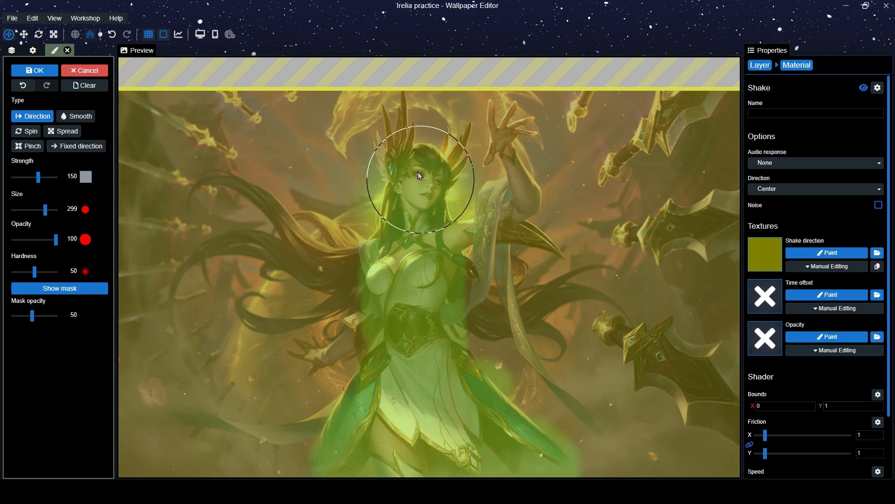
left_click_drag(419, 175, 424, 192)
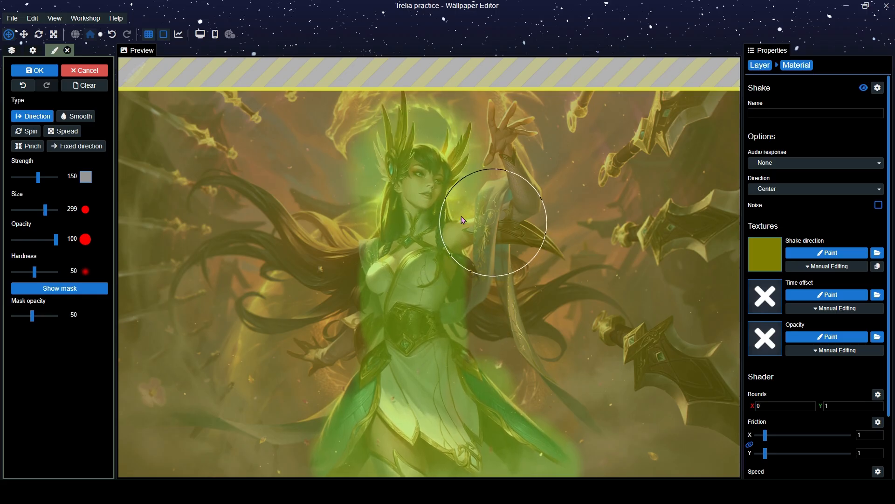
left_click_drag(494, 223, 509, 177)
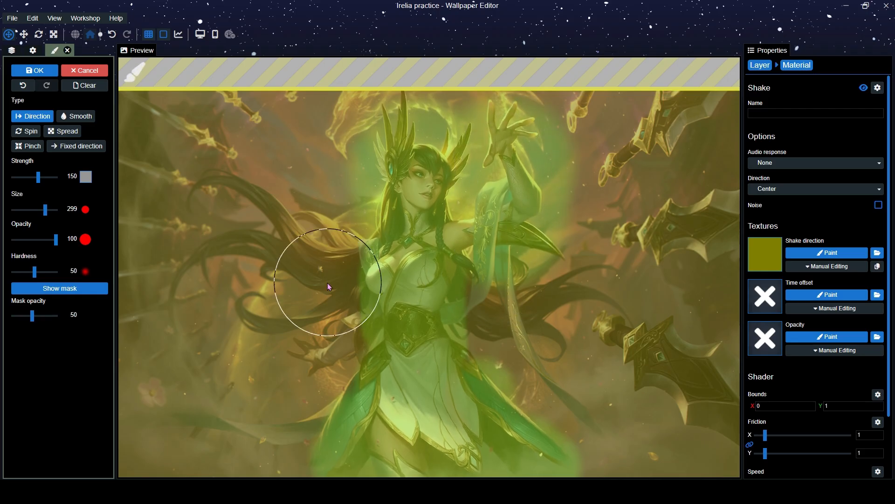
Set the direction brush to size 142 and strength 200, checking the image without the mask before showing the mask again
left_click(103, 290)
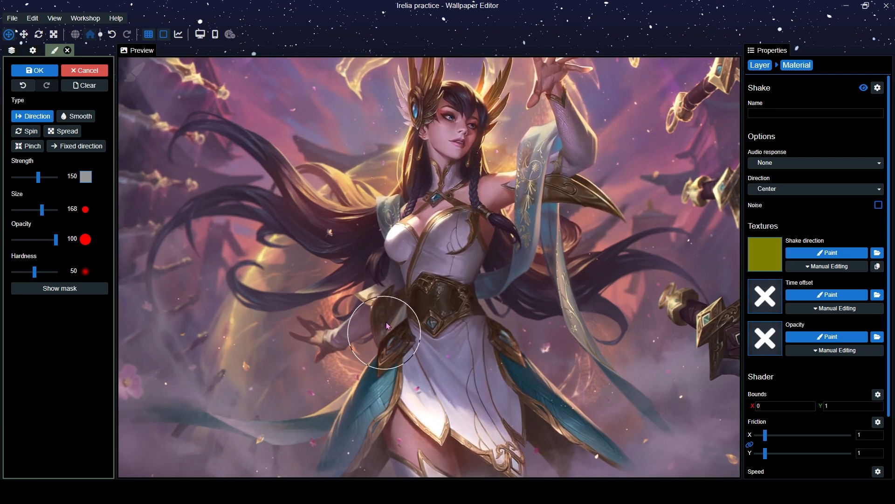
scroll(411, 364, "down", 2)
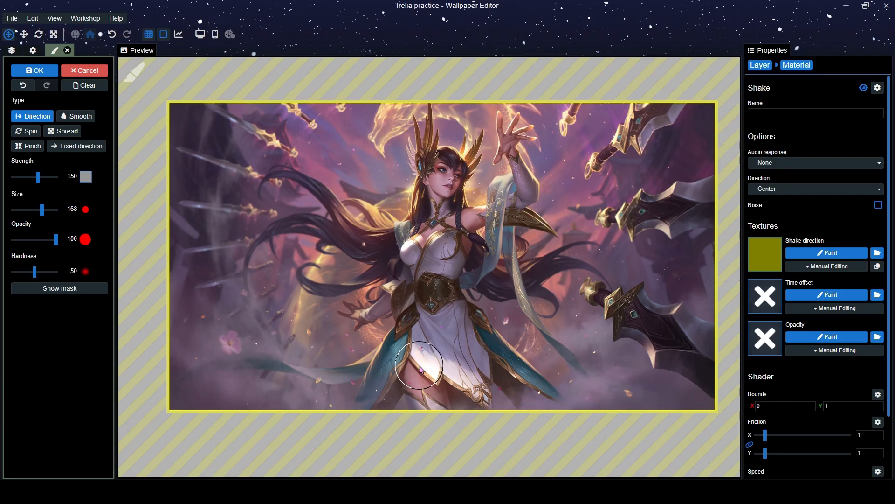
scroll(419, 368, "up", 2)
left_click(46, 178)
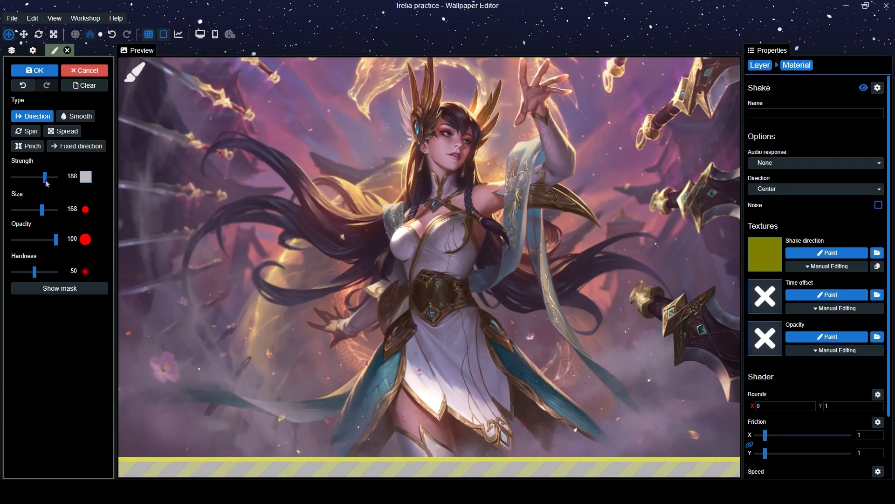
left_click_drag(45, 183, 46, 183)
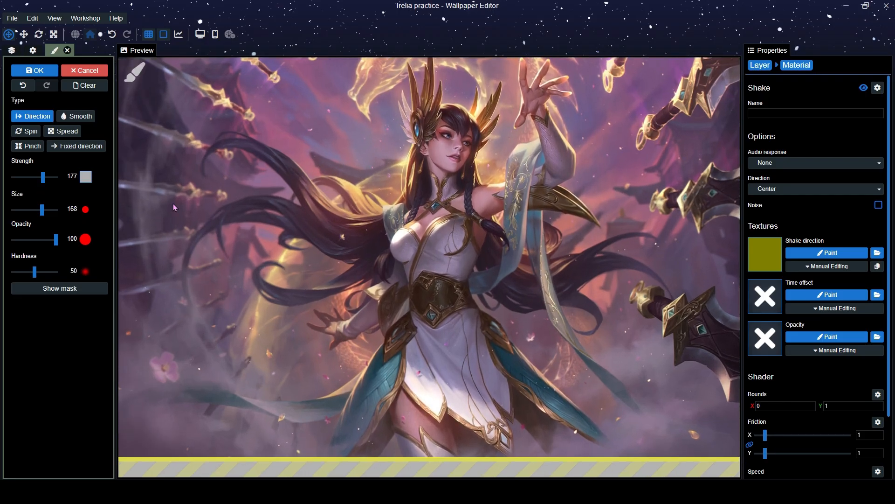
scroll(415, 251, "up", 2)
scroll(414, 252, "up", 1)
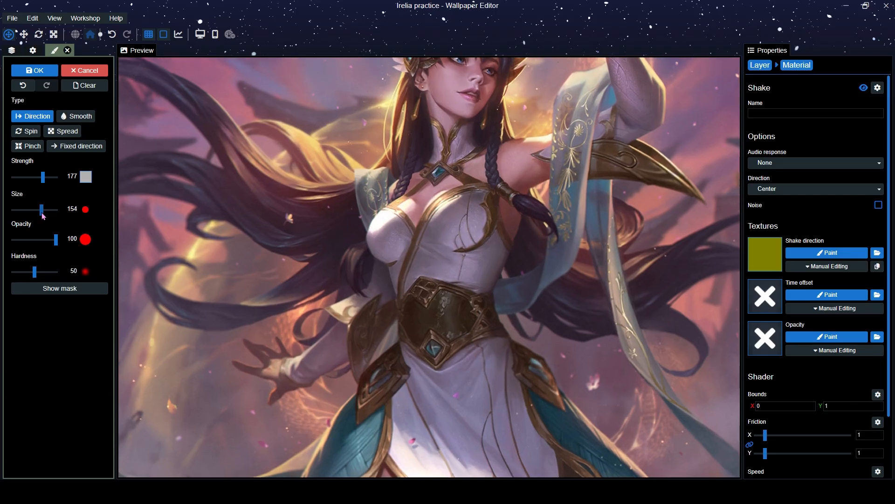
left_click_drag(43, 216, 41, 215)
scroll(455, 317, "down", 2)
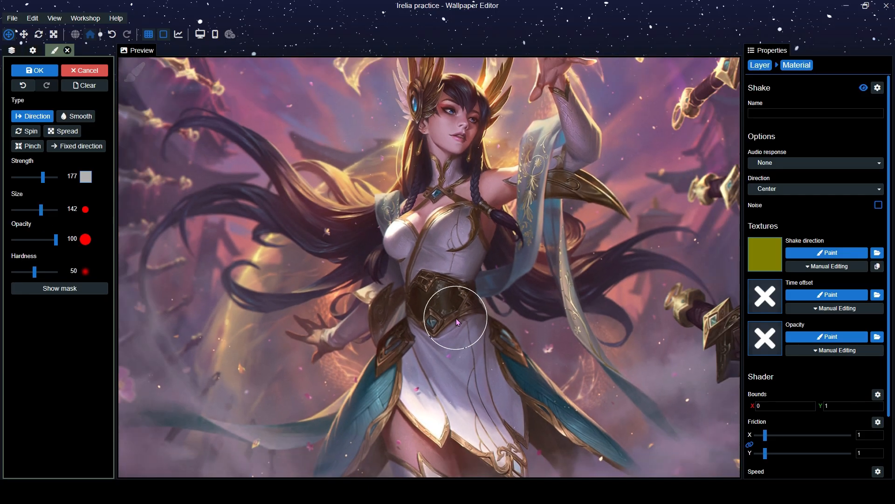
scroll(460, 318, "up", 3)
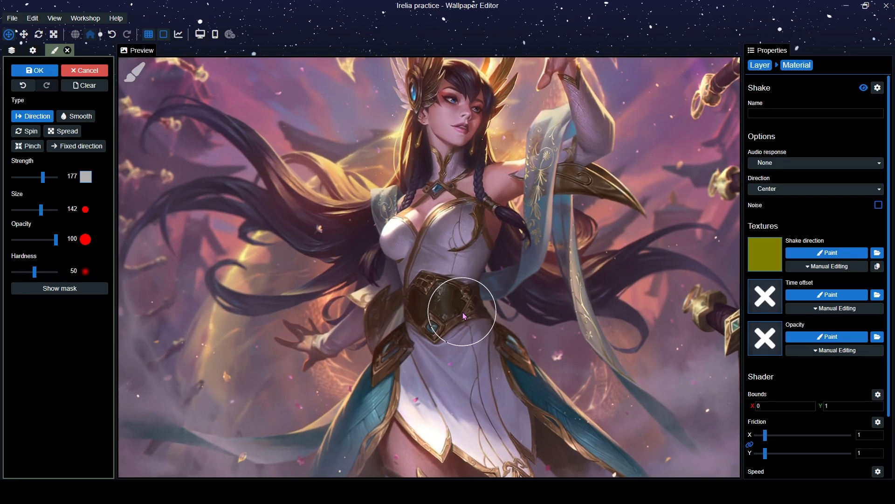
scroll(462, 314, "up", 1)
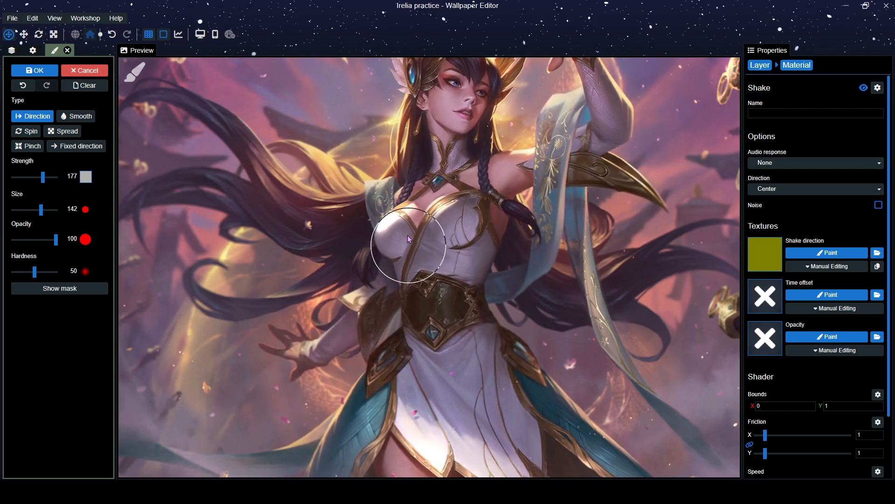
left_click(55, 288)
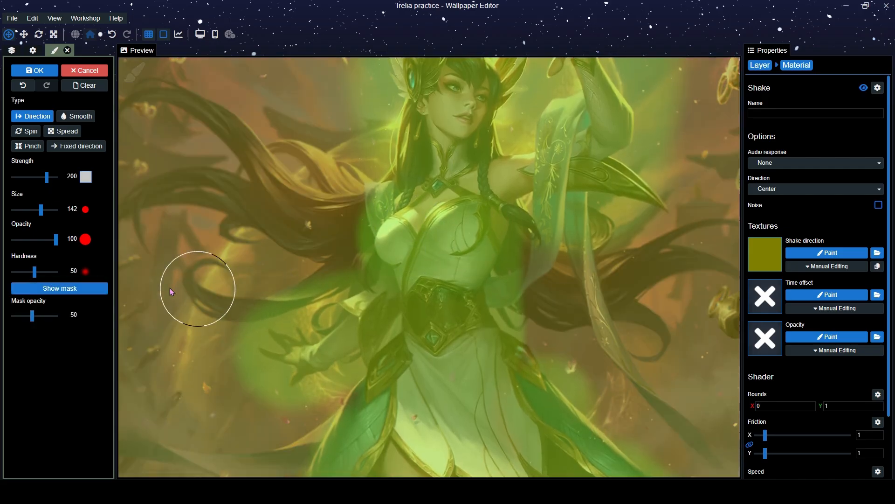
Hide the direction mask to check the image, and set the direction brush to strength 108 and size 182
left_click(92, 288)
scroll(491, 292, "down", 3)
scroll(460, 330, "up", 3)
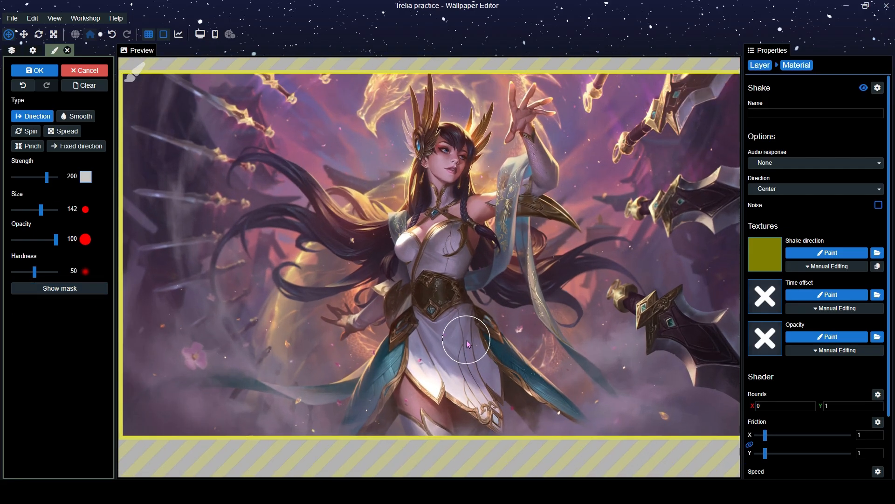
mouse_move(500, 327)
left_mouse_down()
mouse_move(465, 335)
mouse_move(469, 341)
left_mouse_up()
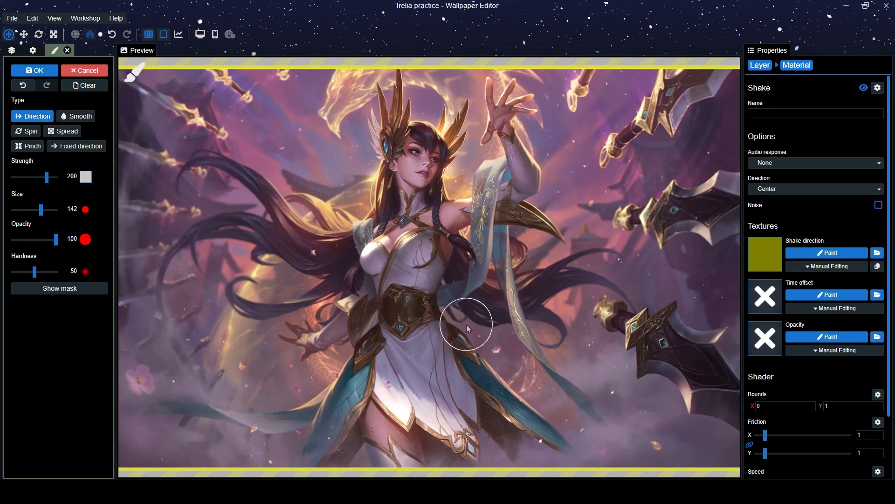
left_click_drag(368, 334, 393, 329)
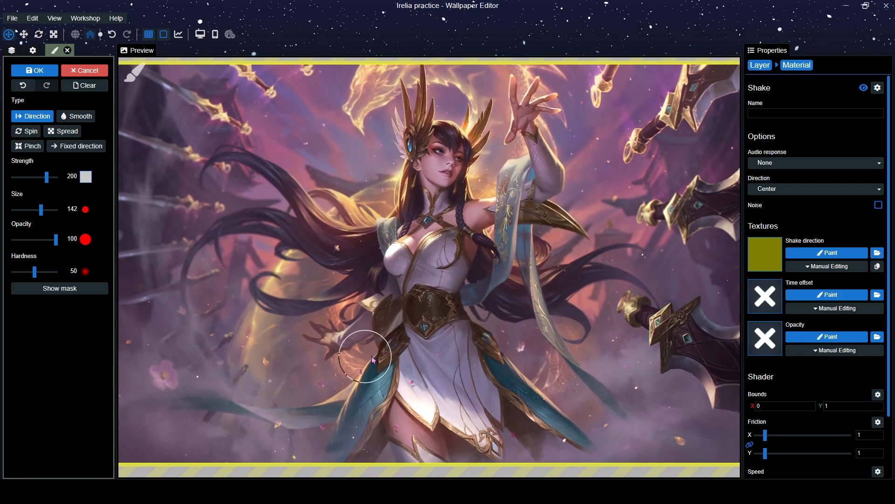
left_click_drag(373, 358, 401, 361)
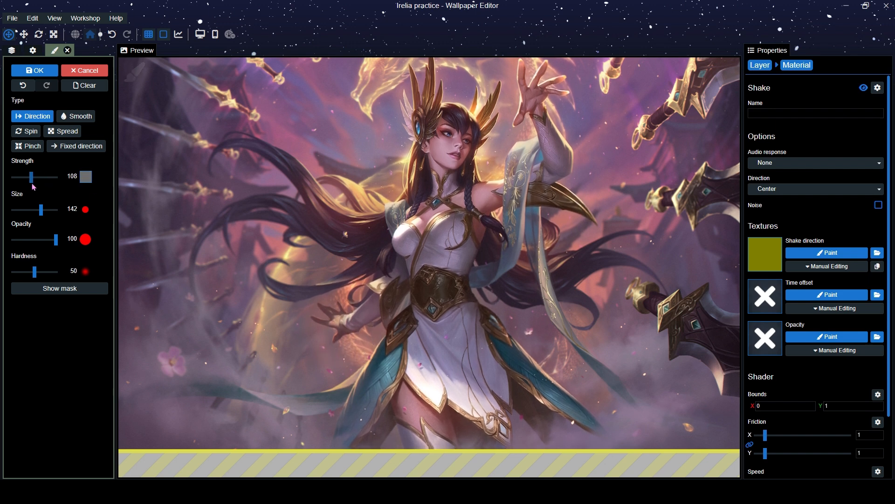
left_click_drag(49, 210, 42, 212)
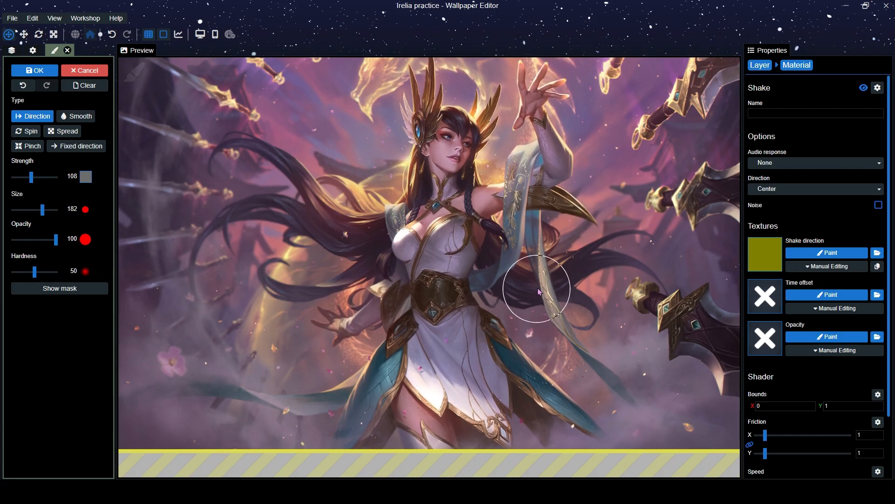
scroll(549, 319, "down", 2)
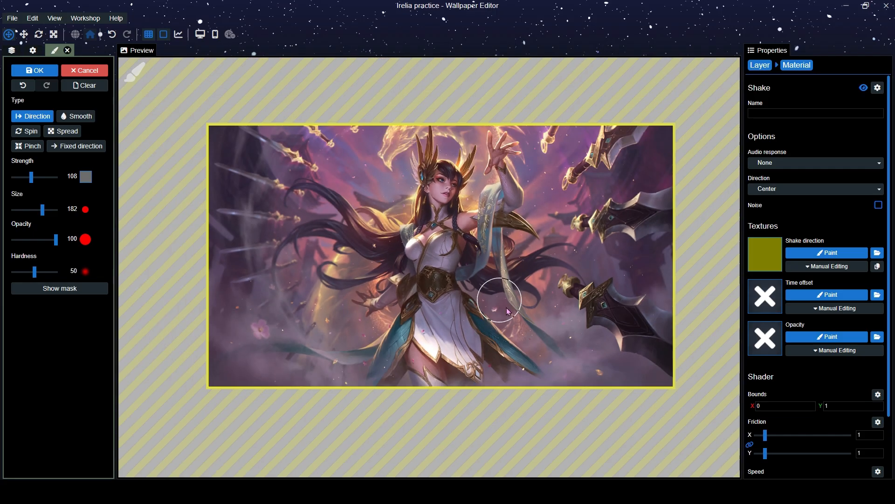
scroll(260, 306, "up", 1)
left_click(82, 290)
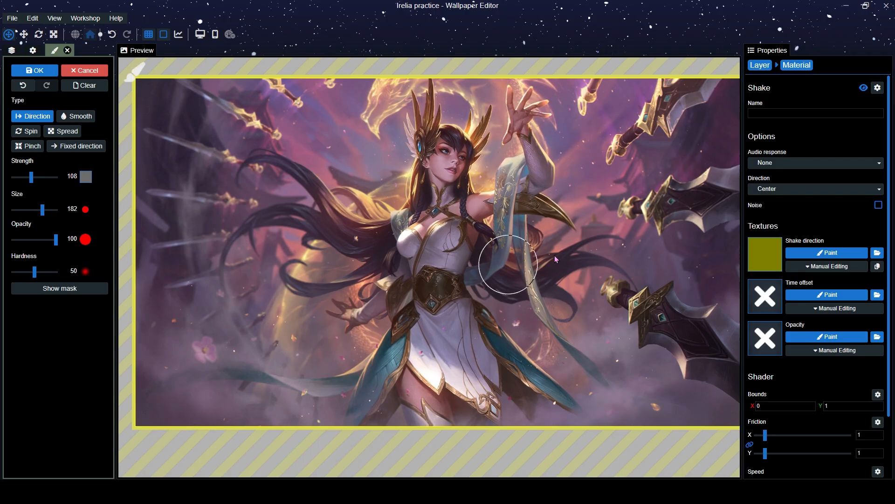
Return to the image layer and add the Water Waves effect to it
left_click(760, 64)
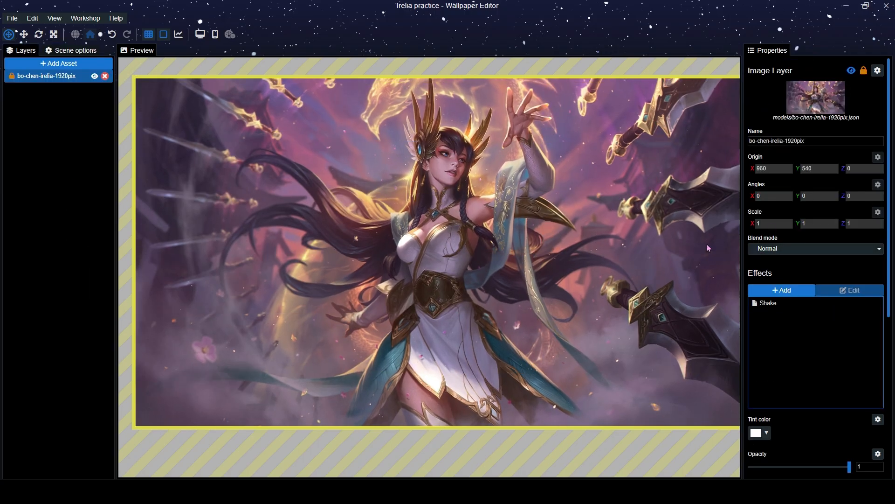
left_click(789, 291)
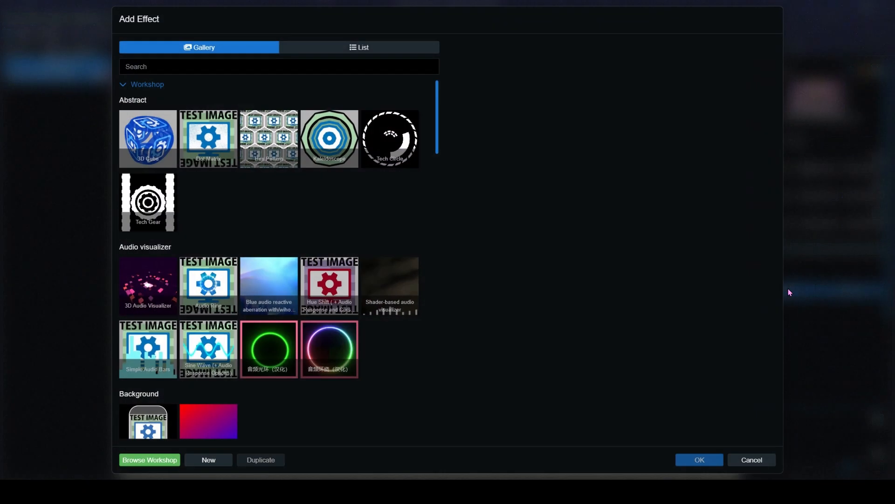
left_click(401, 72)
type("wa")
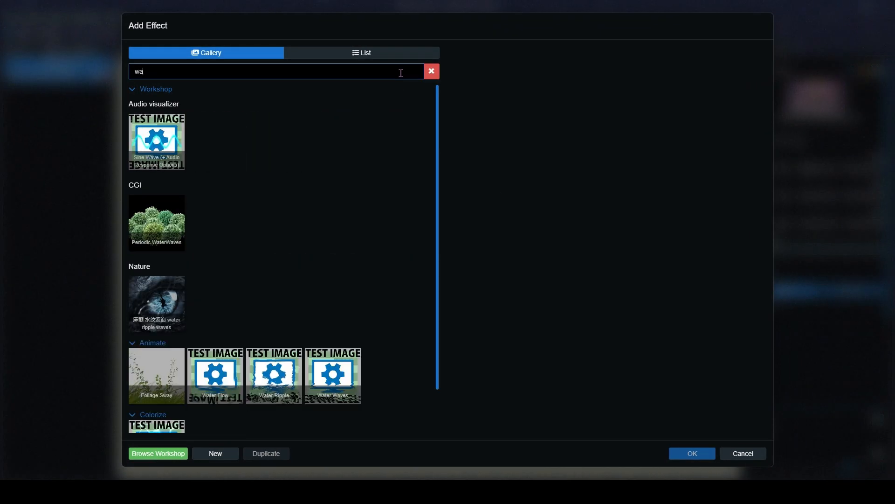
type("ter wa")
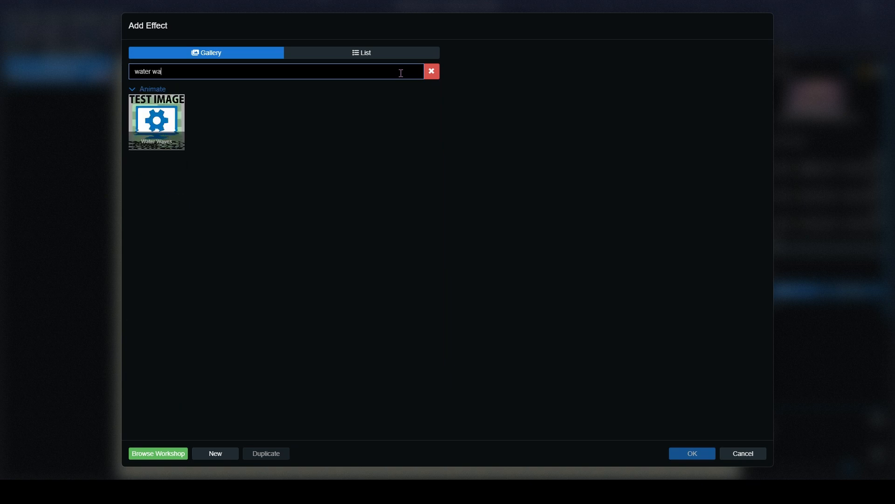
left_click(693, 453)
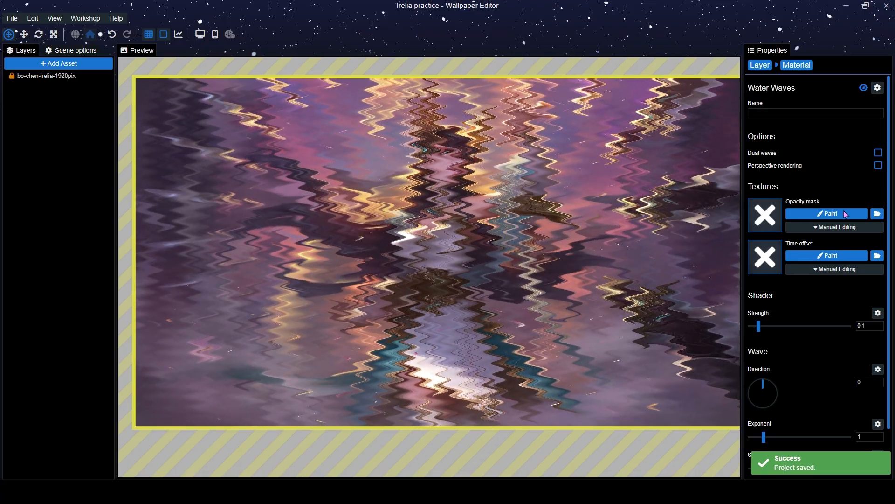
Open the Water Waves opacity mask for painting with brush amount 177 and size 53, save the project and show the mask
left_click(808, 216)
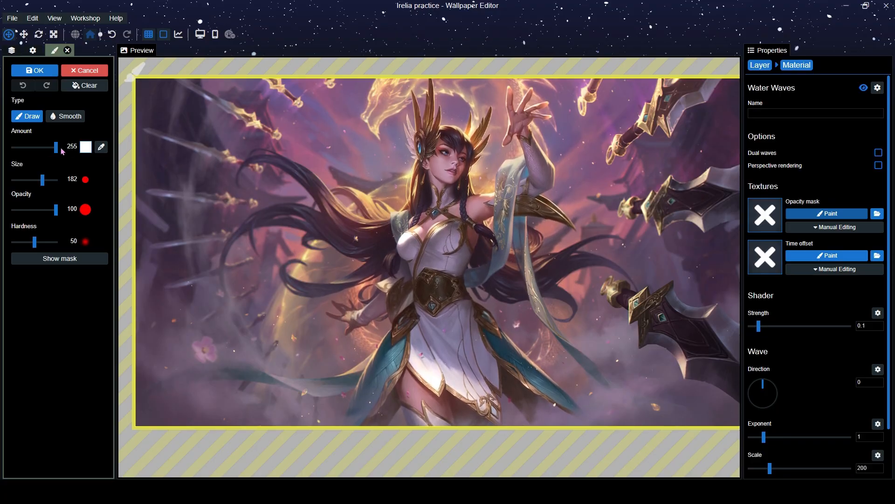
left_click_drag(56, 148, 1, 160)
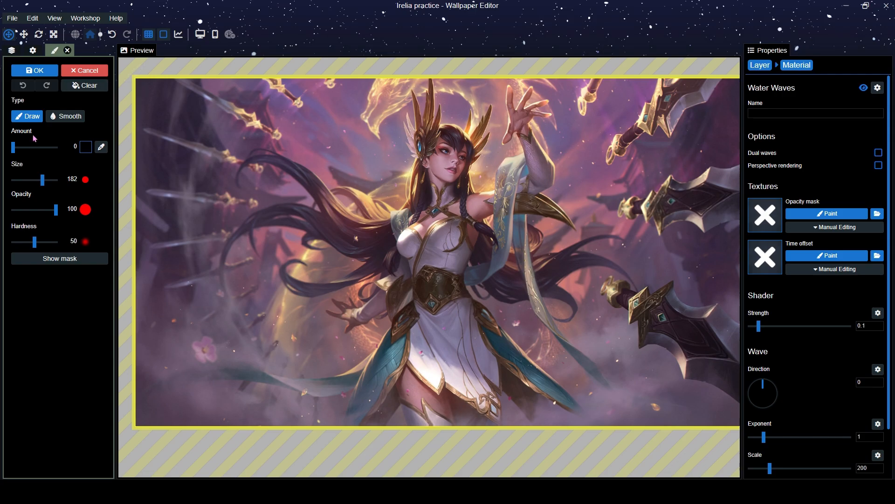
left_click_drag(57, 154, 42, 154)
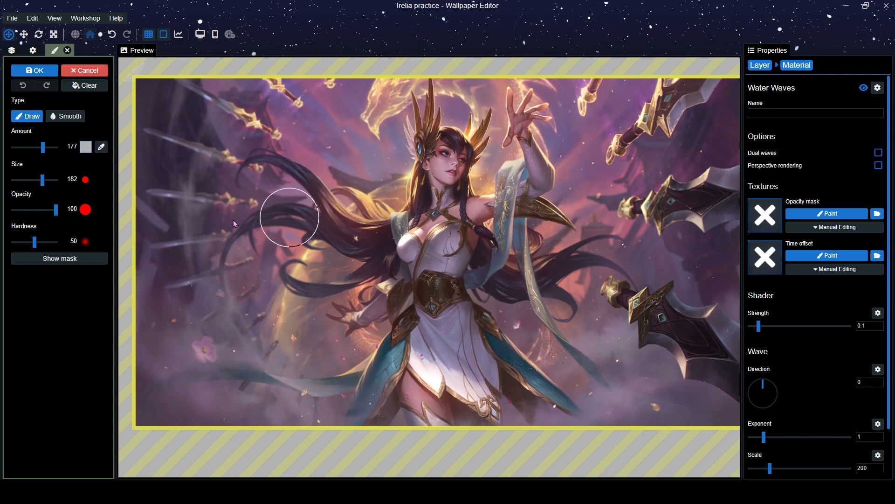
key("ctrl+s")
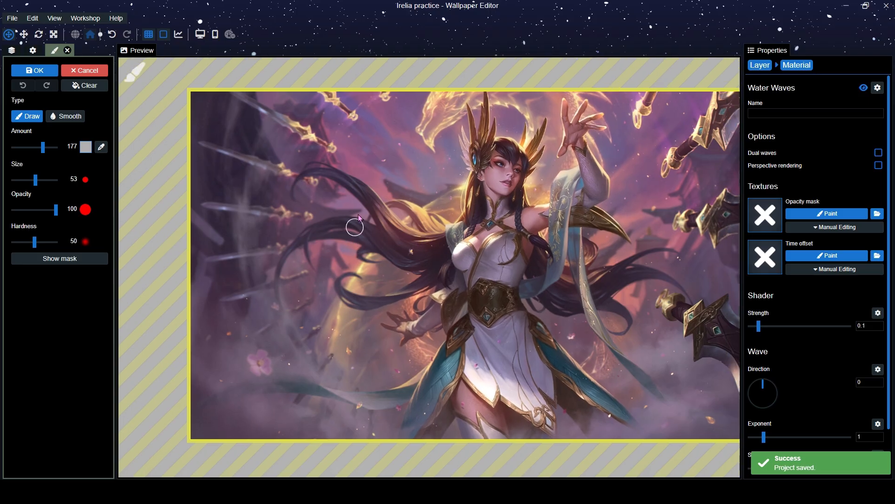
left_click(73, 259)
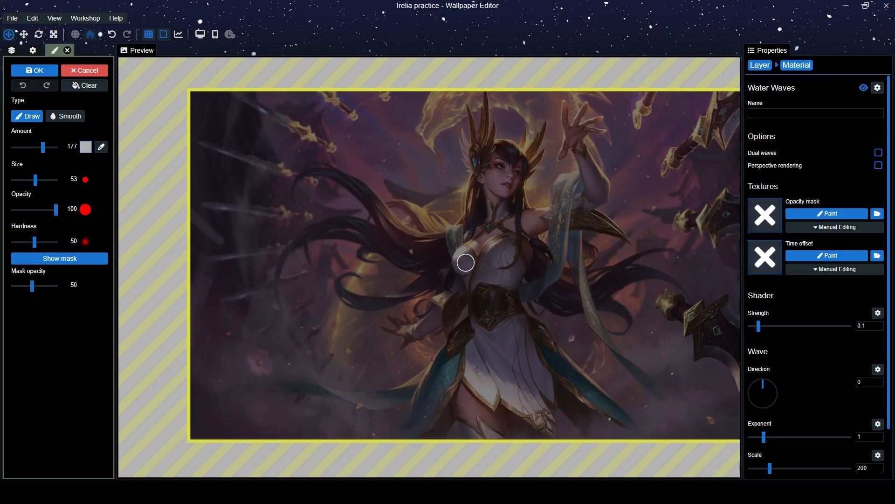
Set the brush amount to 161 and paint the opacity mask over the upper hair strands flowing behind the character
scroll(466, 262, "up", 5)
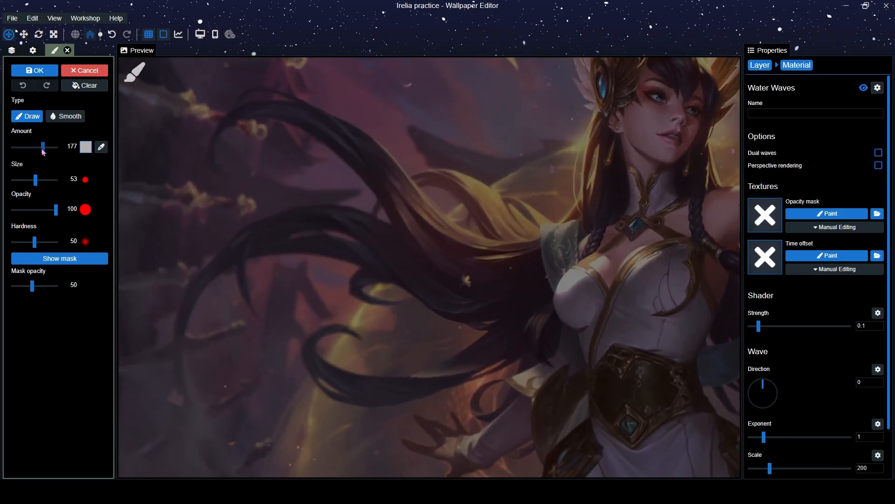
left_click_drag(43, 147, 41, 148)
mouse_move(516, 262)
left_mouse_down()
mouse_move(482, 255)
mouse_move(319, 132)
mouse_move(270, 111)
mouse_move(473, 170)
mouse_move(505, 230)
mouse_move(444, 201)
mouse_move(428, 232)
mouse_move(468, 296)
mouse_move(378, 238)
mouse_move(264, 247)
left_mouse_up()
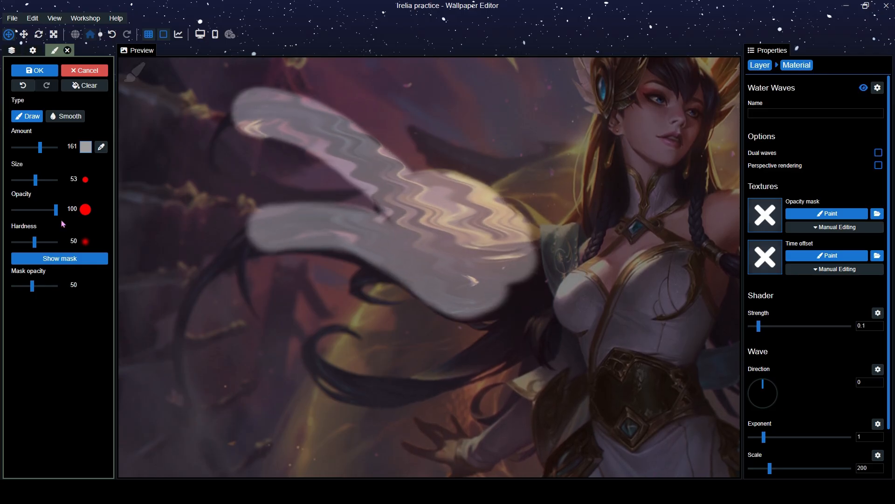
Paint the mask over the small inner hair curl at brush size 20, and over the outer strand and lower curl at size 49
left_click_drag(36, 180, 30, 181)
left_click_drag(303, 242, 430, 206)
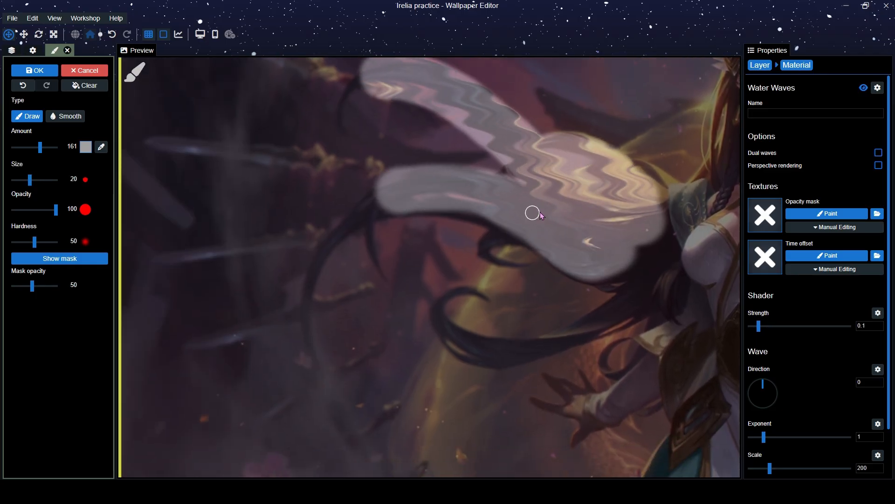
mouse_move(533, 210)
left_mouse_down()
mouse_move(484, 240)
mouse_move(516, 260)
mouse_move(511, 238)
left_mouse_up()
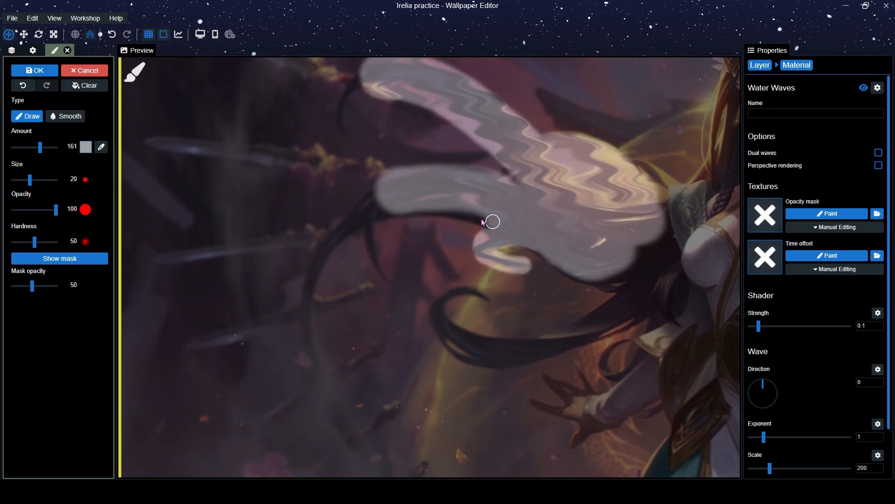
left_click(35, 180)
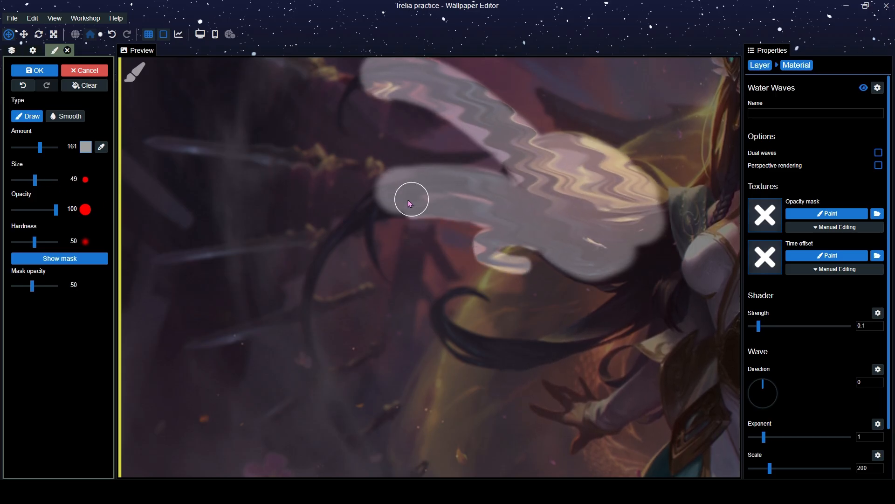
left_click_drag(407, 199, 355, 231)
mouse_move(472, 305)
left_mouse_down()
mouse_move(468, 345)
mouse_move(600, 324)
mouse_move(628, 260)
mouse_move(585, 260)
mouse_move(648, 246)
mouse_move(645, 254)
mouse_move(641, 189)
mouse_move(594, 173)
mouse_move(521, 178)
left_mouse_up()
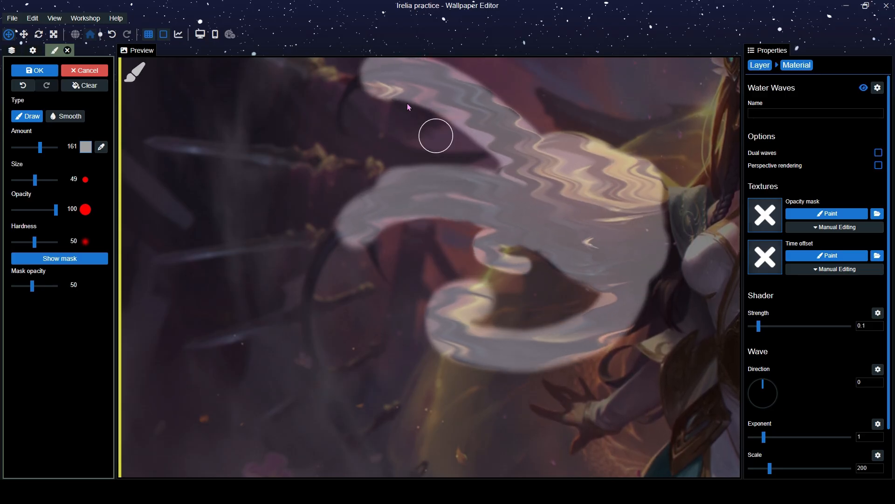
Hide the opacity mask to check the hair's motion, and set the wave direction to -46
left_click(60, 258)
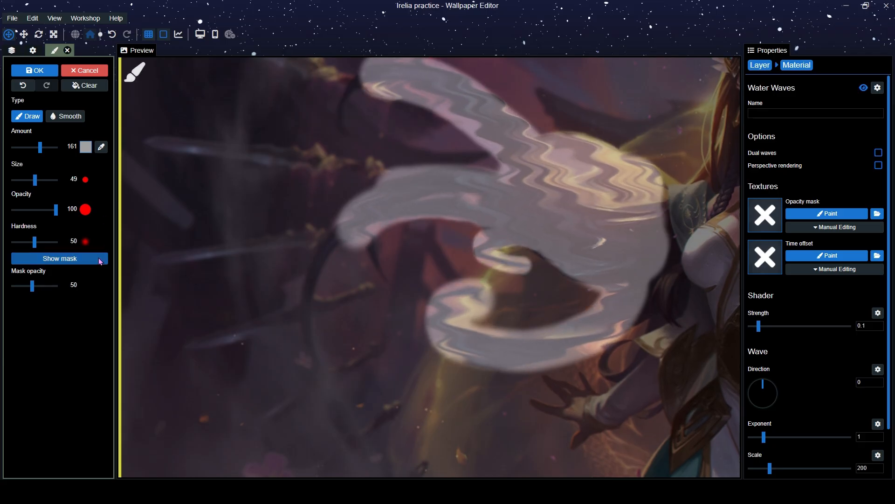
scroll(264, 326, "down", 5)
scroll(390, 306, "up", 5)
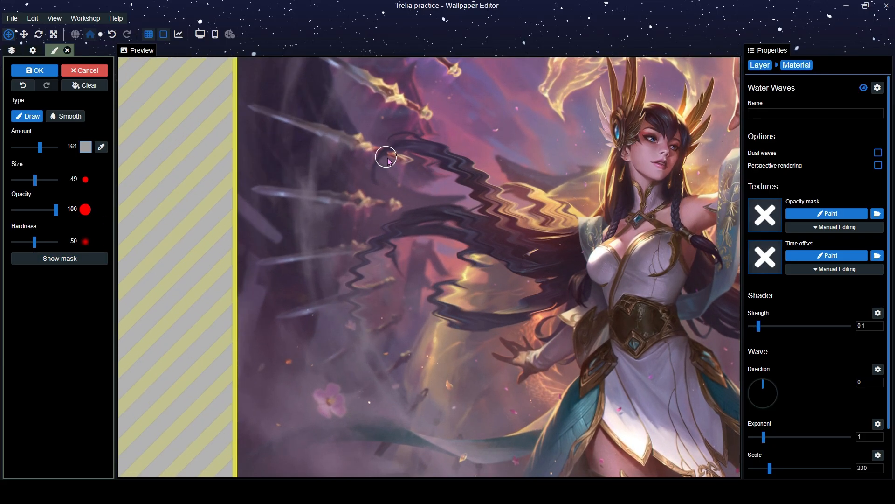
scroll(489, 261, "down", 2)
scroll(511, 315, "up", 2)
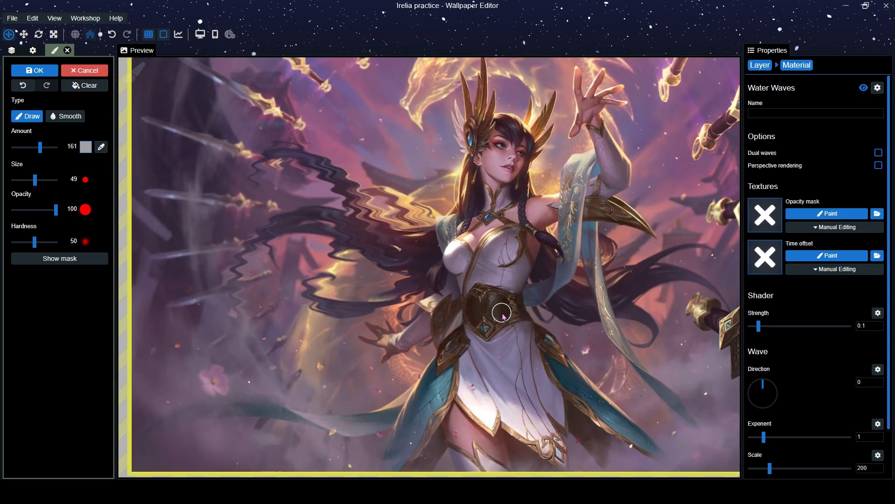
scroll(582, 322, "down", 3)
scroll(640, 330, "up", 2)
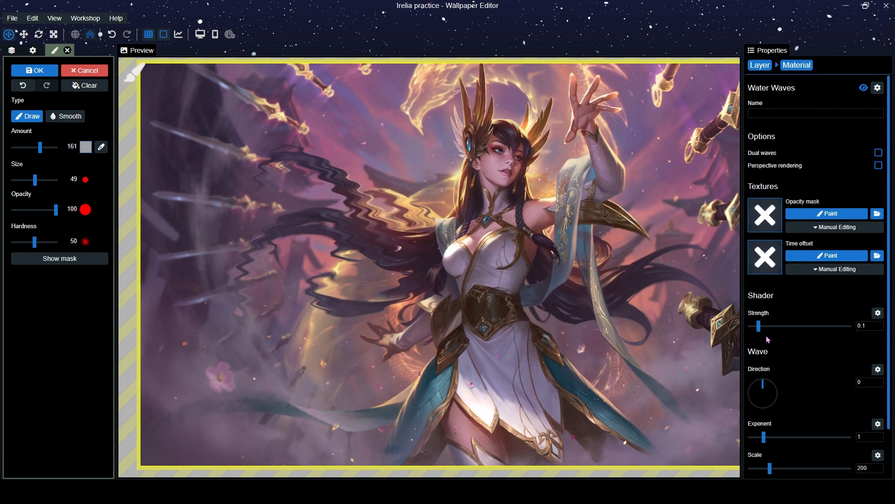
left_click(760, 385)
left_click_drag(760, 383, 753, 385)
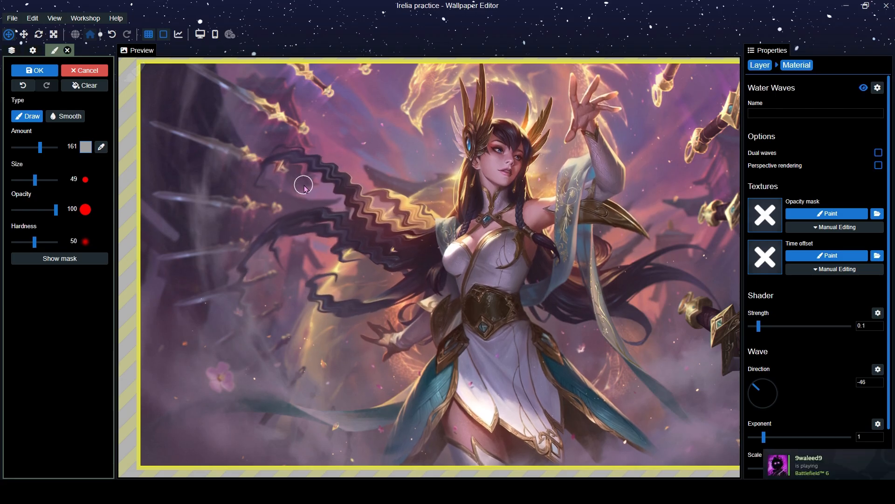
Inspect the wave distortion on the hair strands up close and save the project
scroll(326, 242, "up", 2)
scroll(327, 239, "up", 3)
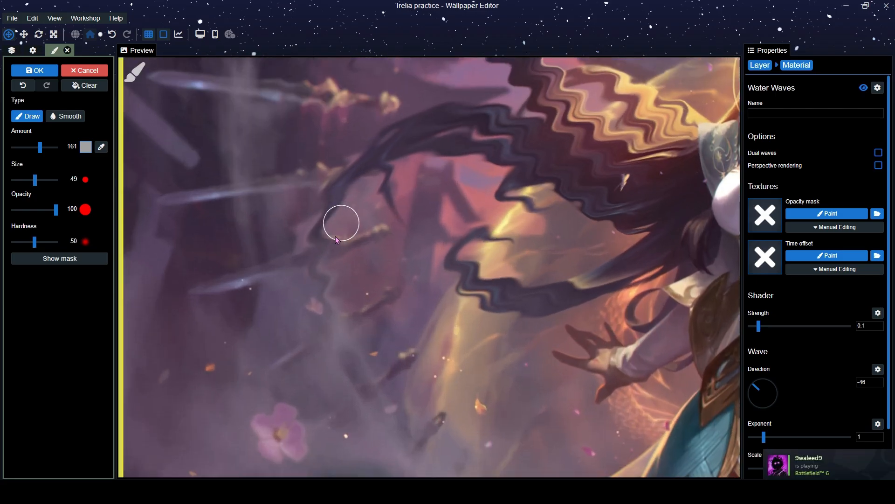
left_click_drag(344, 245, 337, 285)
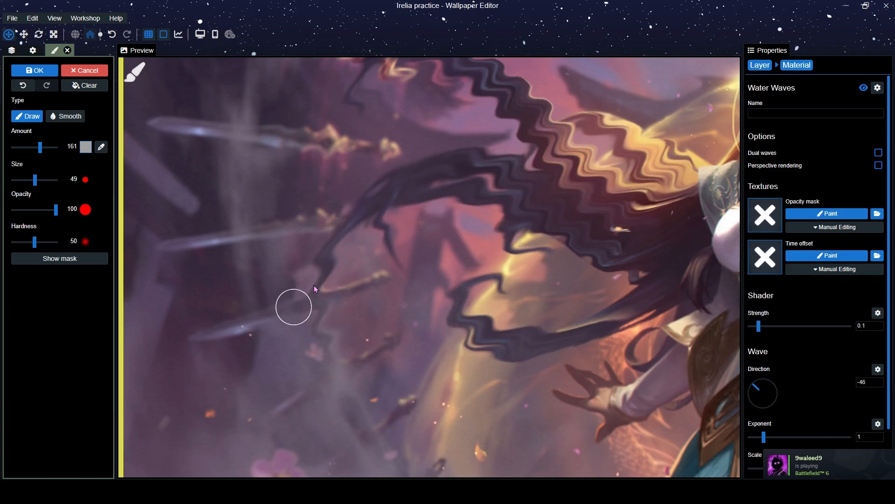
scroll(309, 282, "down", 3)
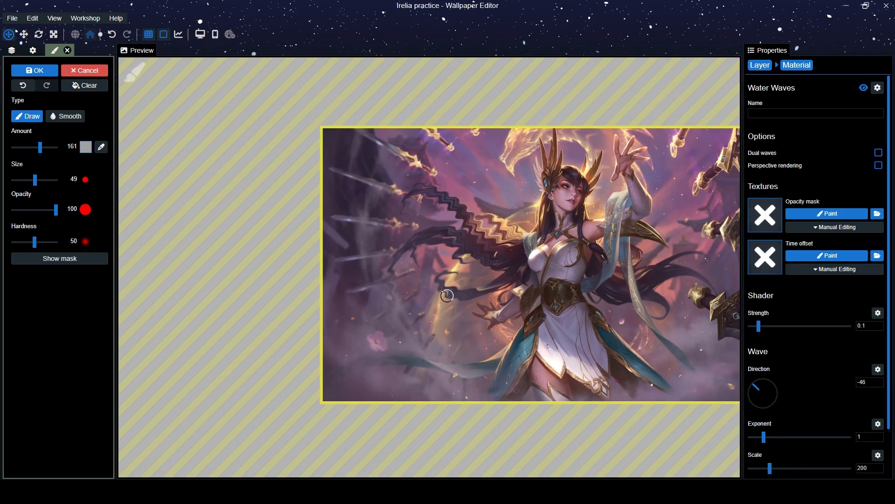
scroll(420, 270, "up", 5)
key("ctrl+s")
scroll(425, 270, "up", 3)
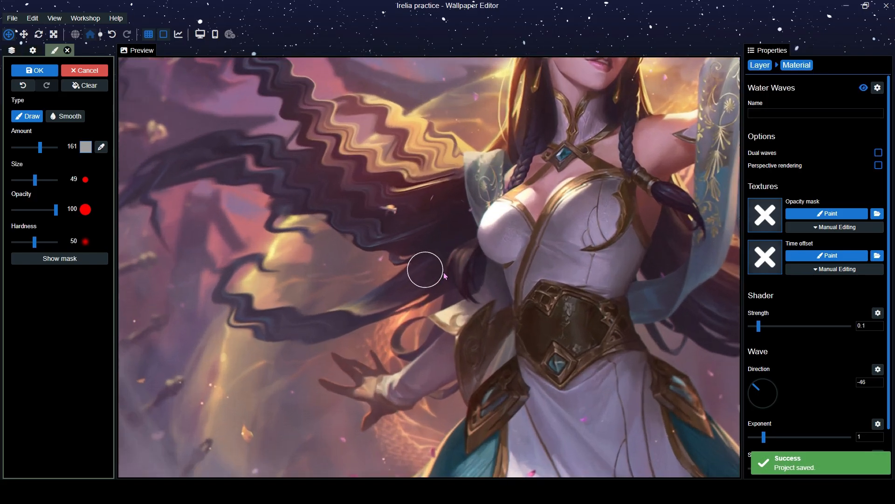
Set the Water Waves scale to 12 and the speed to 1.5
scroll(441, 270, "down", 4)
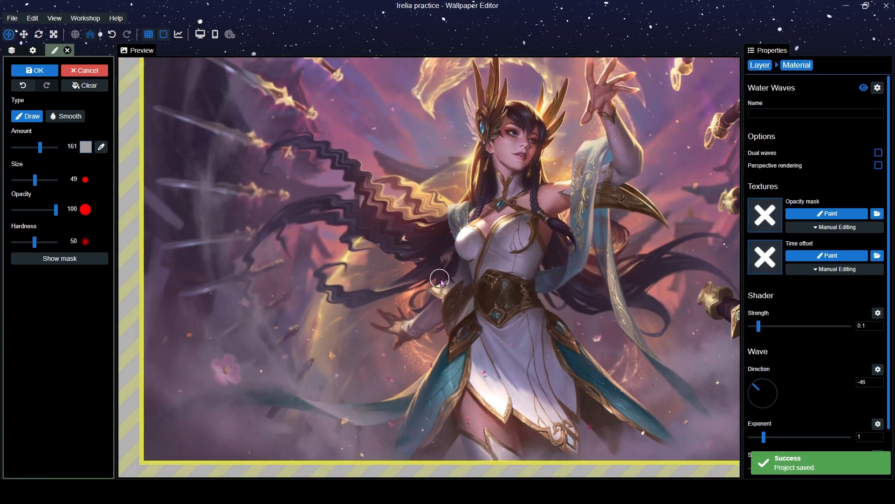
scroll(438, 279, "up", 1)
scroll(827, 305, "down", 2)
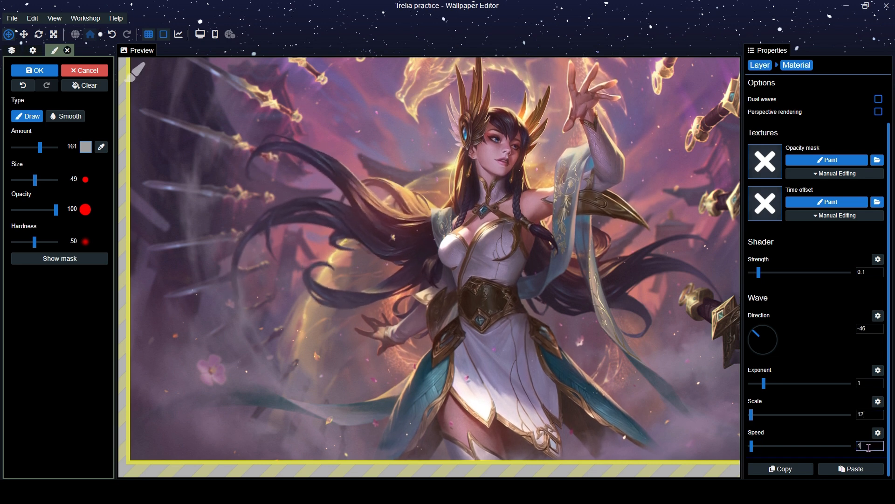
key("BackSpace")
type("5")
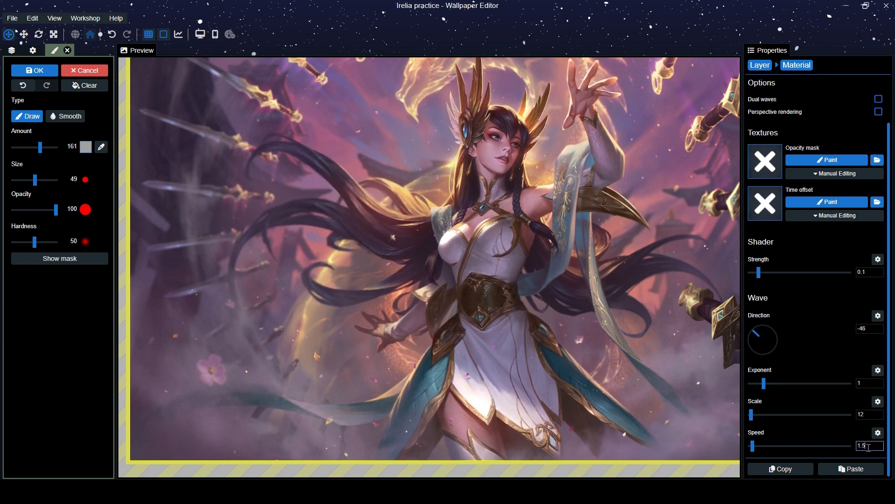
Examine the hair's wave motion up close and across the whole image, and save the project
scroll(440, 231, "up", 5)
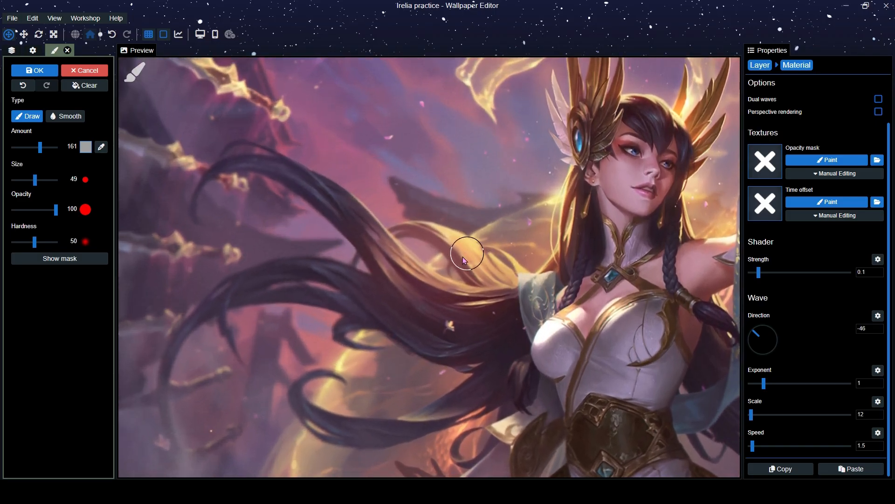
scroll(381, 289, "down", 5)
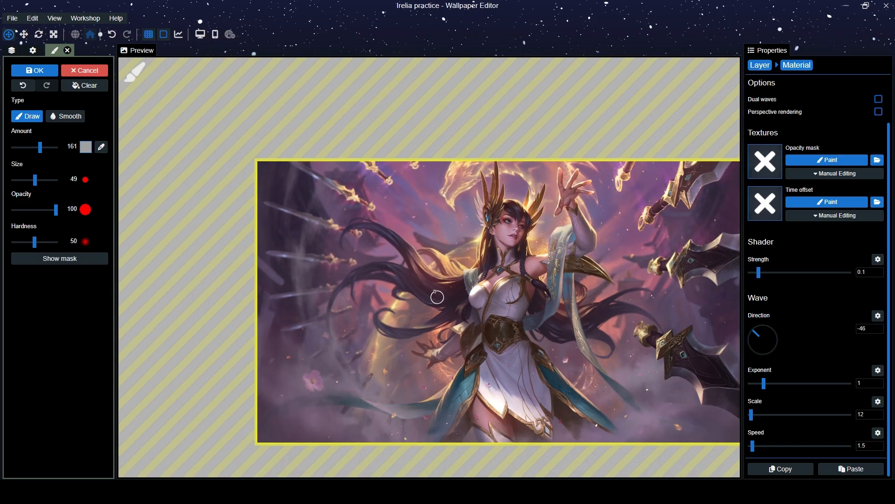
scroll(428, 322, "up", 4)
scroll(427, 321, "up", 3)
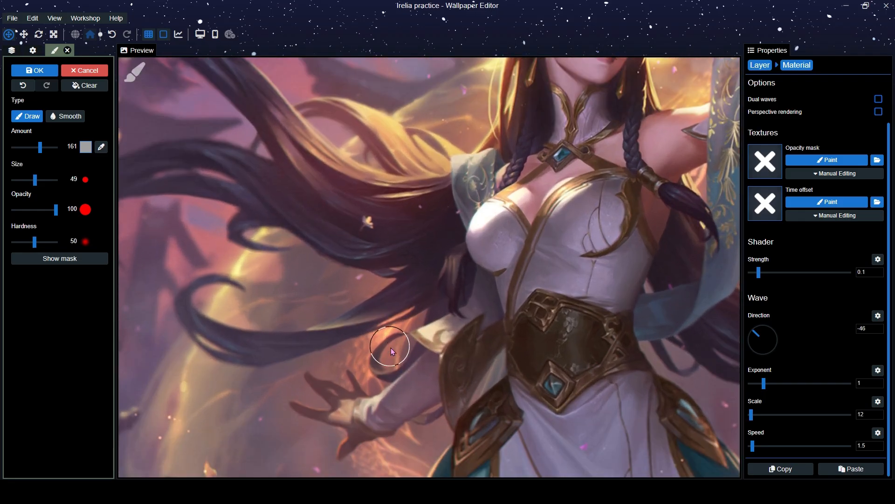
scroll(386, 336, "down", 4)
key("ctrl+s")
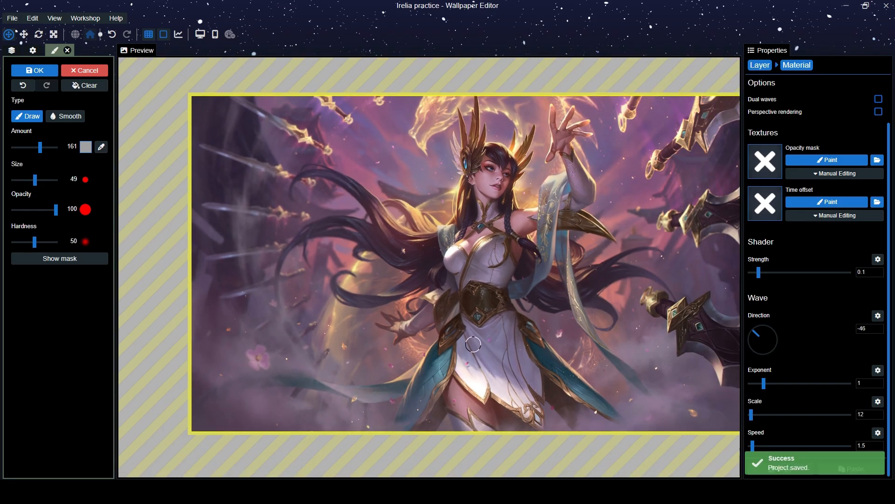
scroll(316, 240, "up", 6)
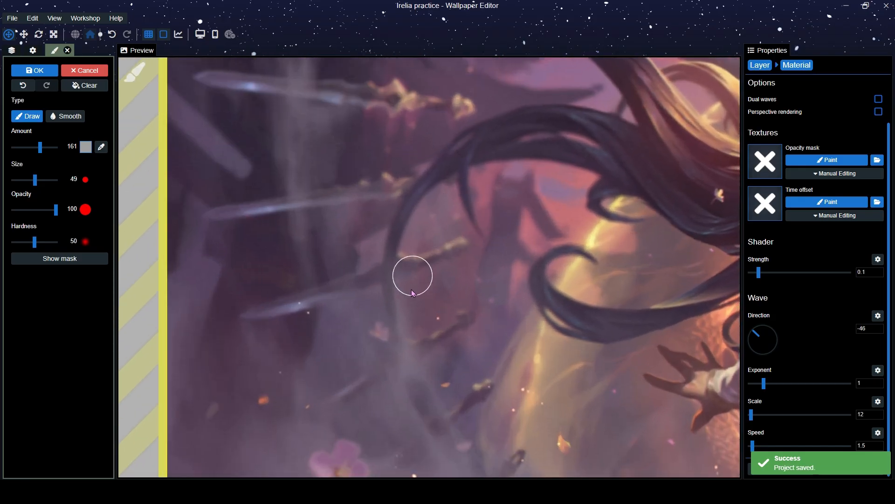
scroll(411, 280, "down", 6)
scroll(435, 317, "up", 4)
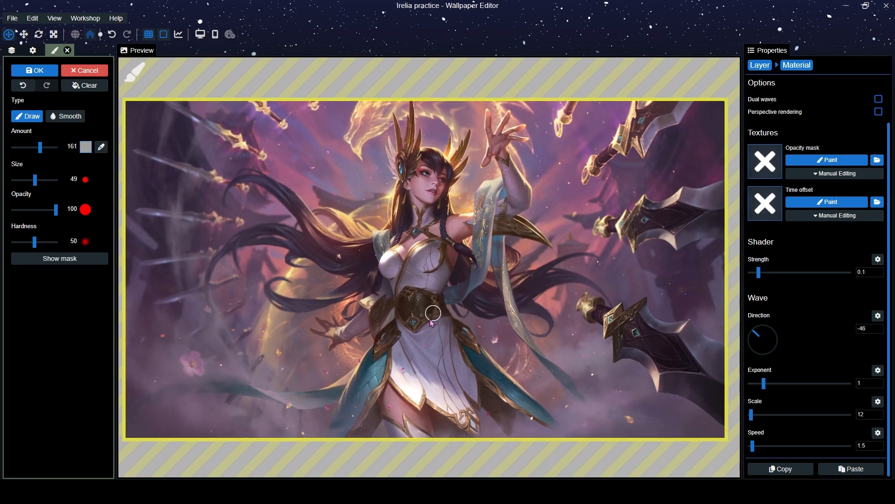
scroll(555, 314, "down", 1)
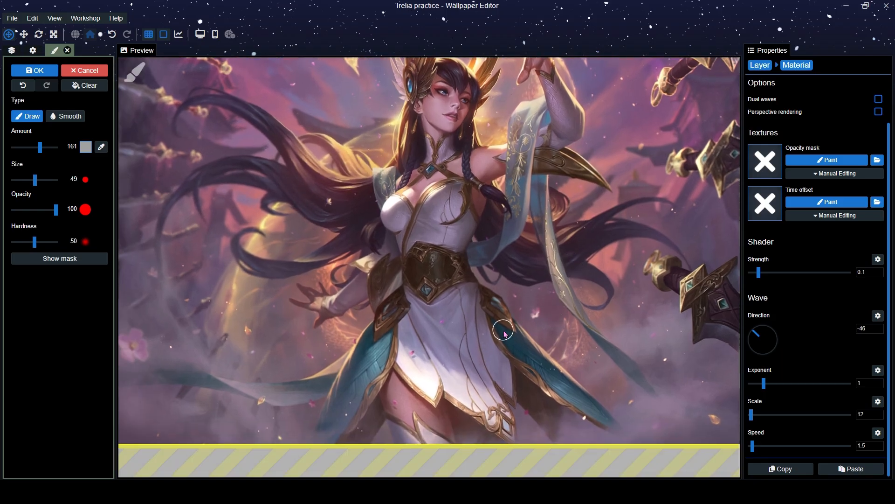
Return to the image layer and add a second Water Waves effect
left_click(760, 67)
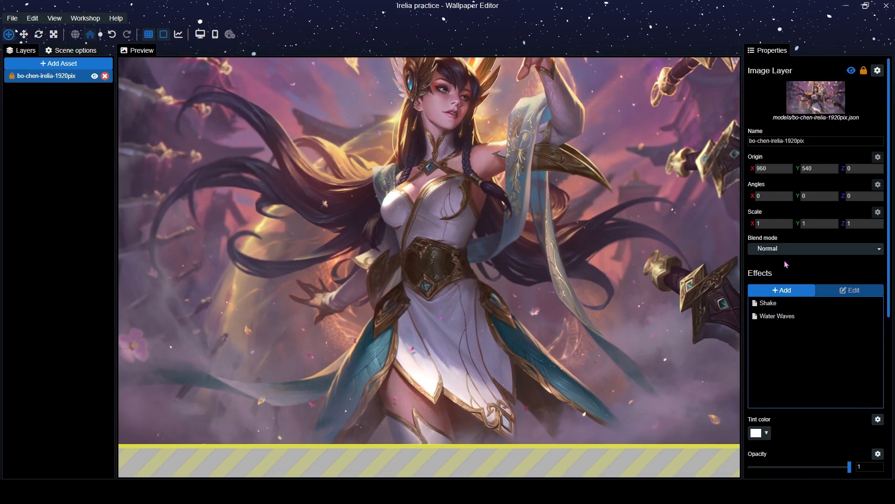
left_click(783, 291)
left_click(360, 70)
type("water")
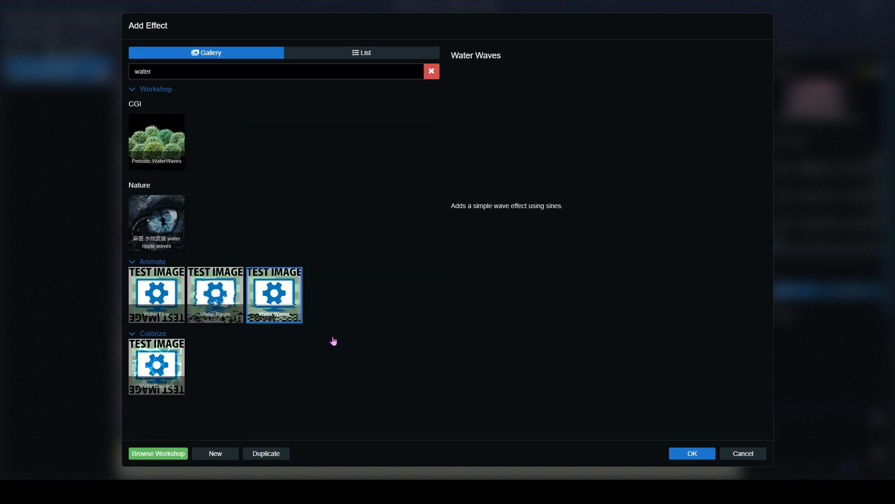
left_click(692, 453)
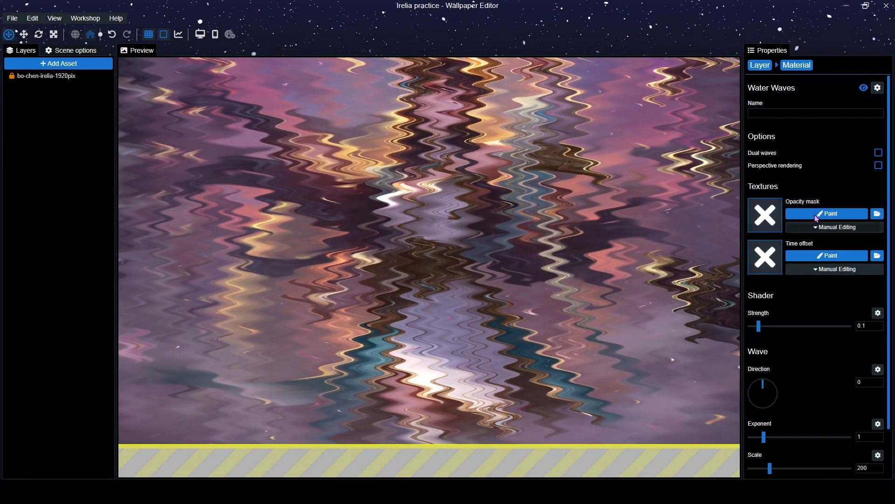
Paint the new effect's opacity mask over the upper right-hand hair strands at brush size 80, reduce the brush to 20, and save
left_click(816, 213)
scroll(481, 338, "up", 3)
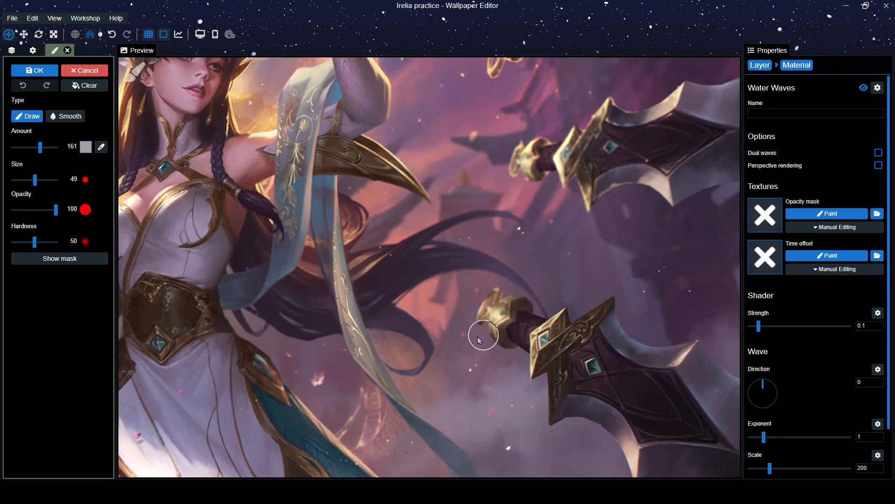
scroll(440, 335, "up", 2)
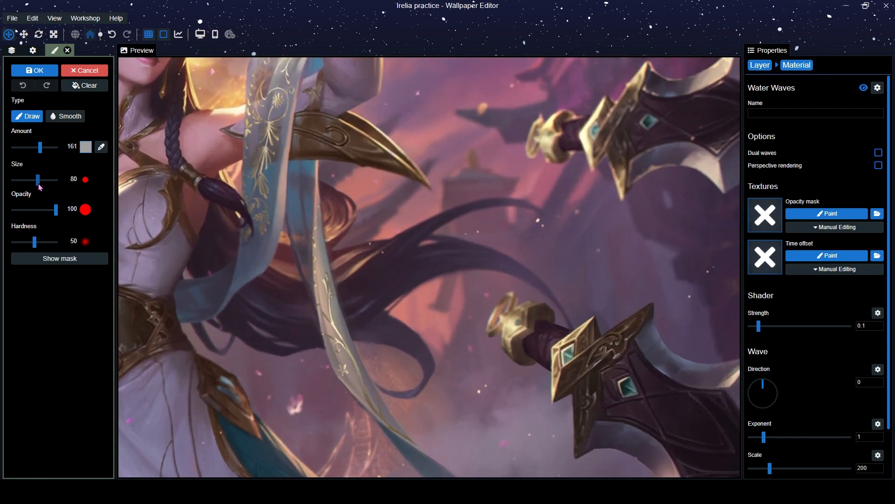
mouse_move(343, 275)
left_mouse_down()
mouse_move(393, 269)
mouse_move(468, 237)
mouse_move(505, 256)
left_mouse_up()
left_click_drag(37, 180, 30, 180)
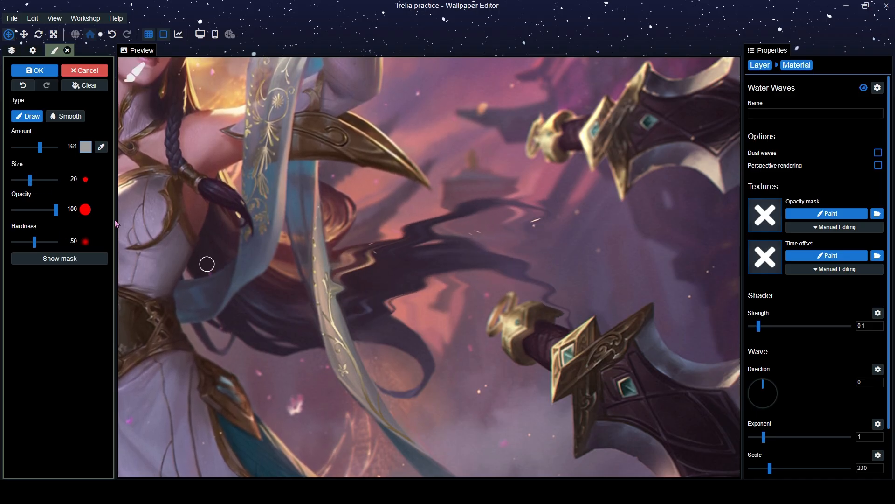
key("ctrl+s")
Paint the opacity mask over the lower right-hand hair strands and curl behind the ribbon at brush size 45
left_click(36, 181)
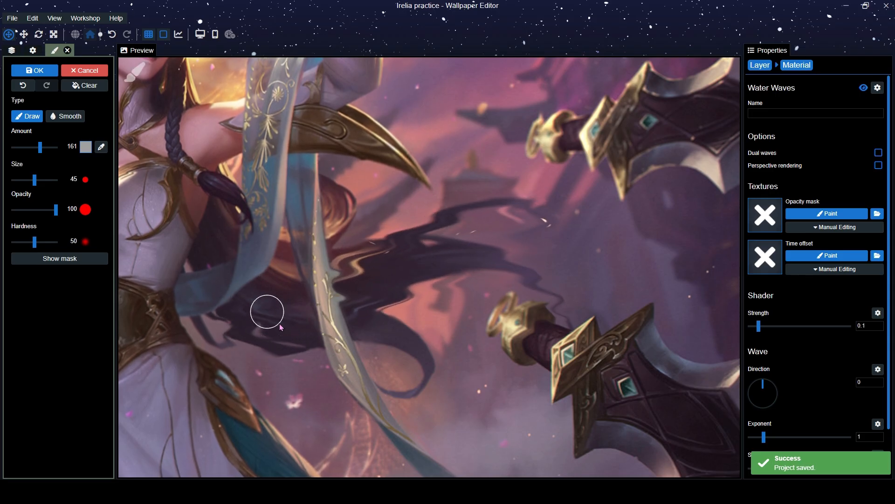
mouse_move(280, 297)
left_mouse_down()
mouse_move(385, 326)
mouse_move(419, 346)
mouse_move(401, 378)
mouse_move(411, 343)
left_mouse_up()
left_click_drag(428, 311, 476, 270)
left_click_drag(361, 277, 414, 273)
Paint the opacity mask along the full length of the hanging ribbon at brush size 45
scroll(413, 274, "up", 6)
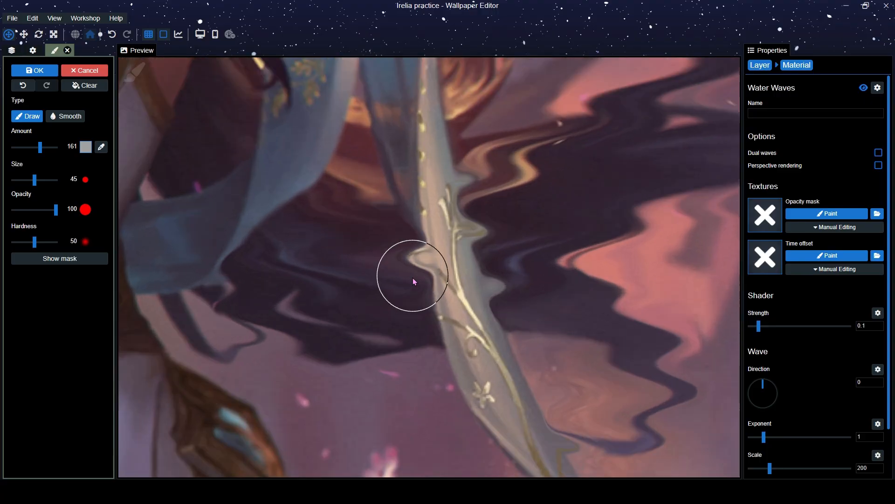
scroll(453, 229, "down", 6)
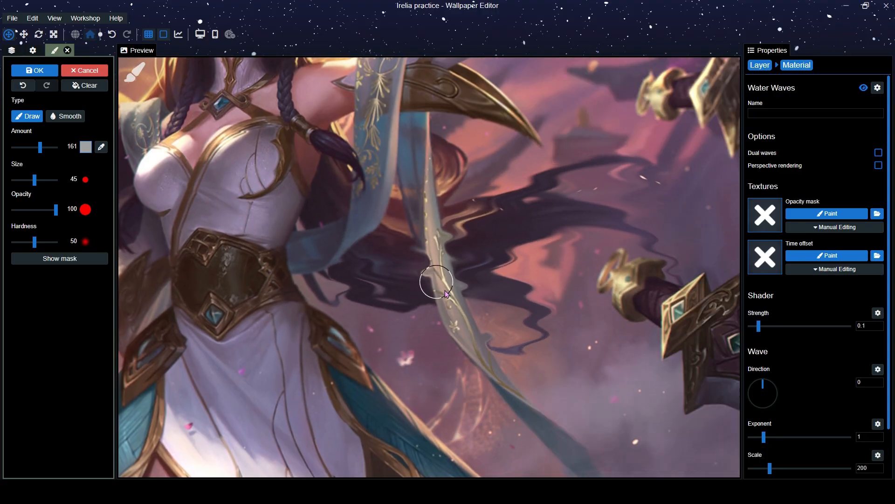
scroll(443, 243, "down", 5)
scroll(443, 279, "up", 4)
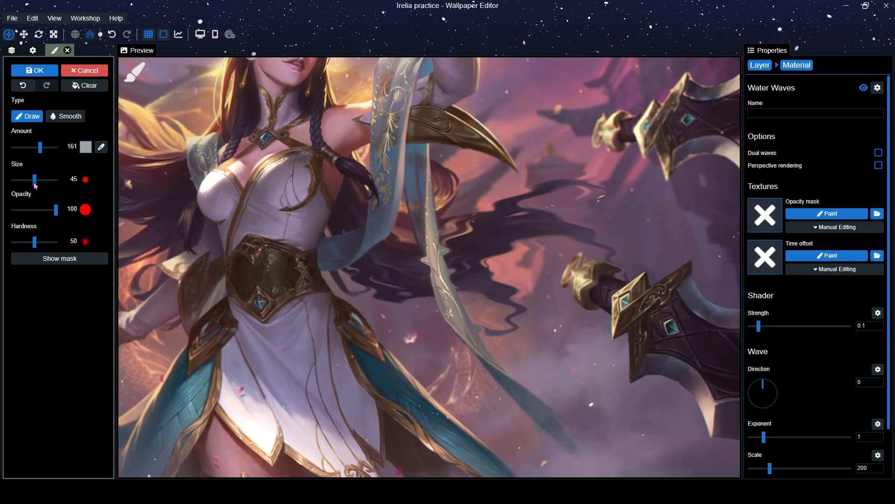
mouse_move(424, 237)
left_mouse_down()
mouse_move(462, 334)
mouse_move(441, 287)
left_mouse_up()
scroll(443, 291, "down", 1)
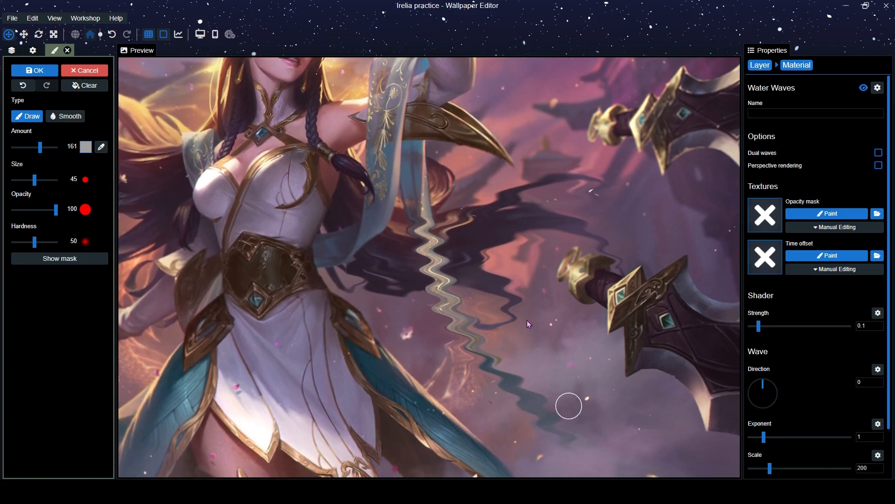
scroll(527, 320, "down", 3)
scroll(504, 296, "down", 1)
scroll(431, 252, "up", 4)
left_click_drag(426, 222, 421, 174)
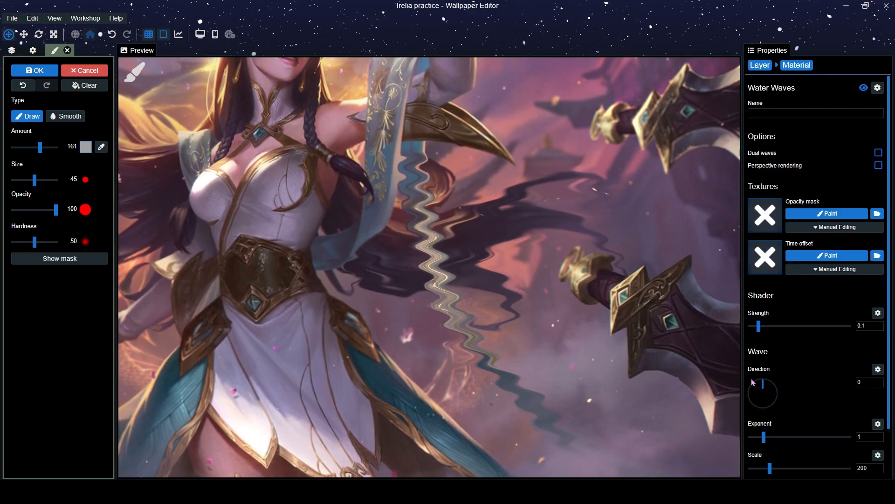
Set the second Water Waves effect's direction to 121, scale to 12 and speed to 1.5
left_click_drag(751, 379, 789, 413)
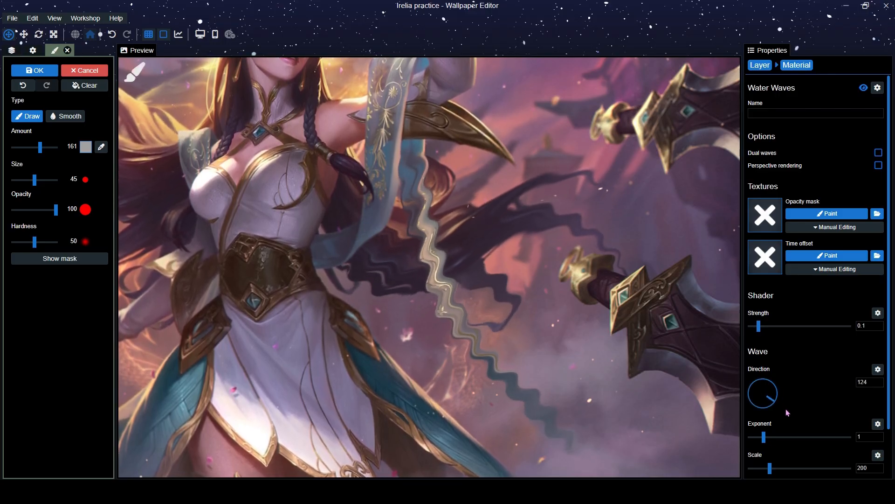
scroll(788, 408, "down", 2)
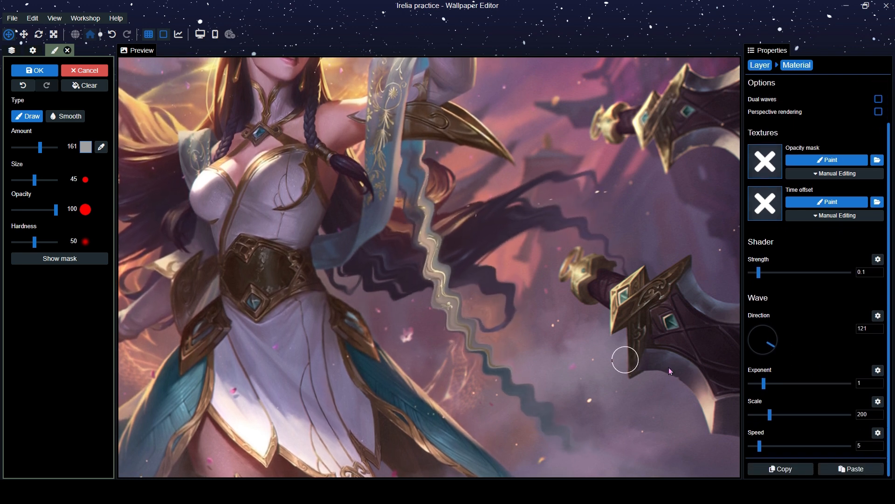
double_click(862, 414)
type("12")
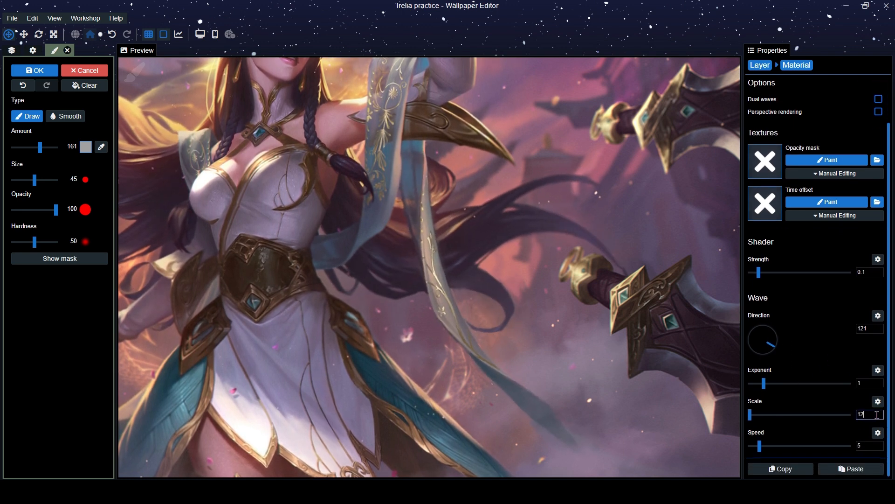
double_click(862, 446)
type("2")
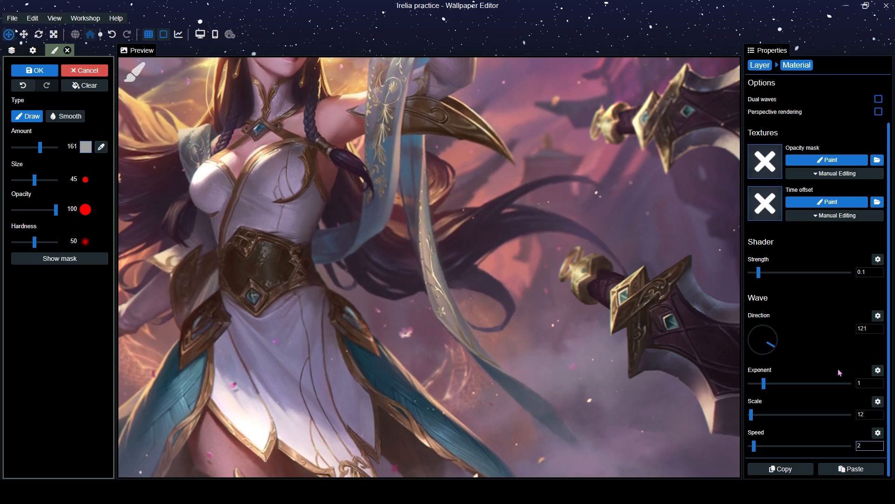
key("BackSpace")
type("1.5")
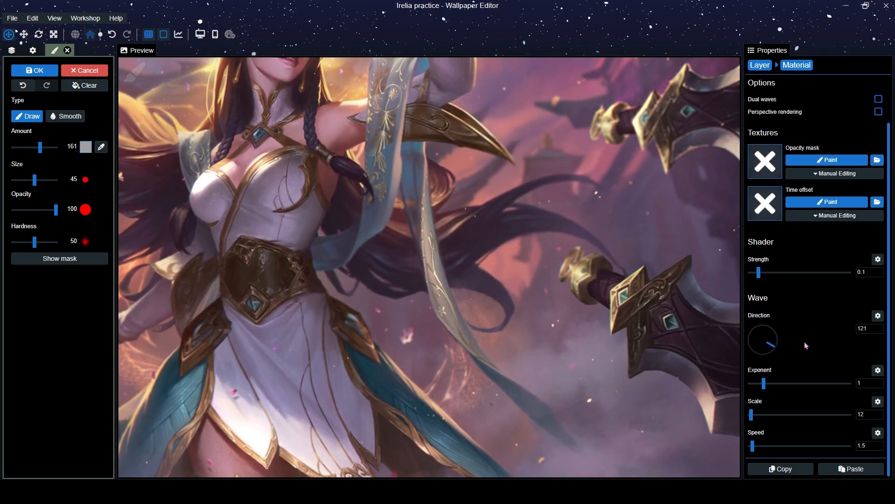
Paint the mask over the ribbon loop and hair beside the waist at amount 75 and brush size 73, and save the project
scroll(646, 344, "down", 5)
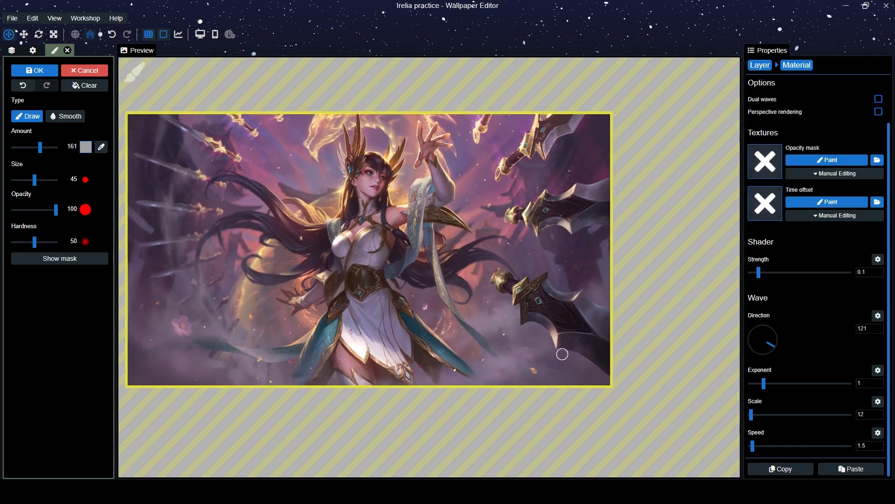
scroll(553, 341, "up", 5)
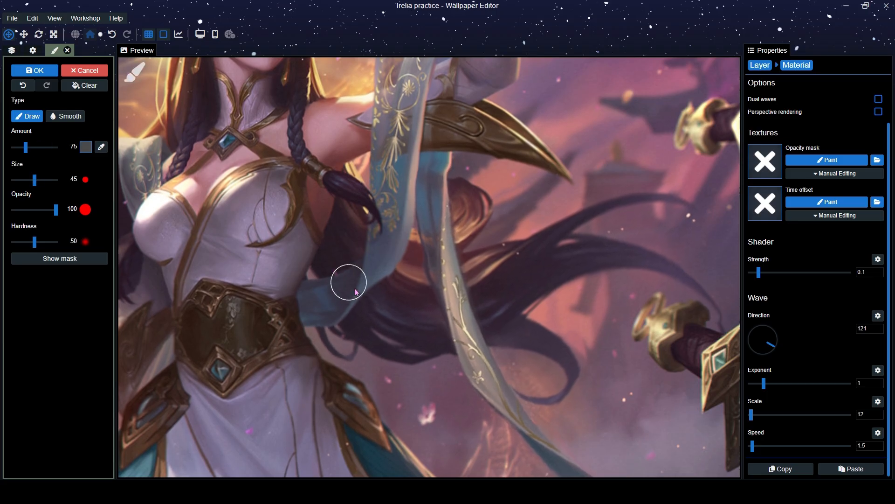
left_click(37, 180)
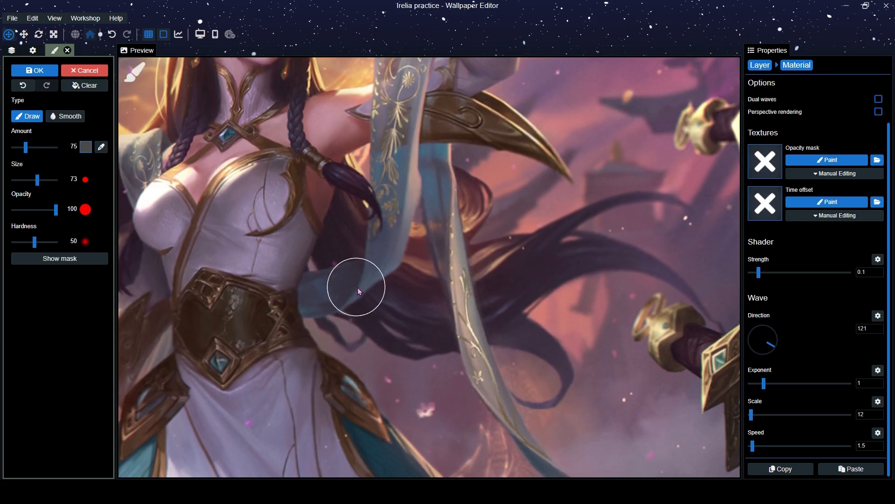
key("ctrl+s")
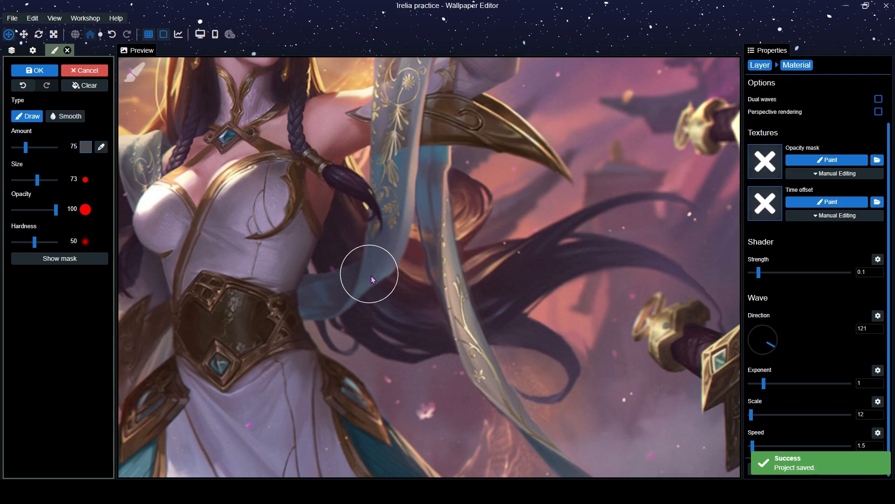
Show the opacity mask to check its coverage, hide it, and examine the motion of the hair and ribbon
left_click(59, 257)
scroll(326, 272, "down", 3)
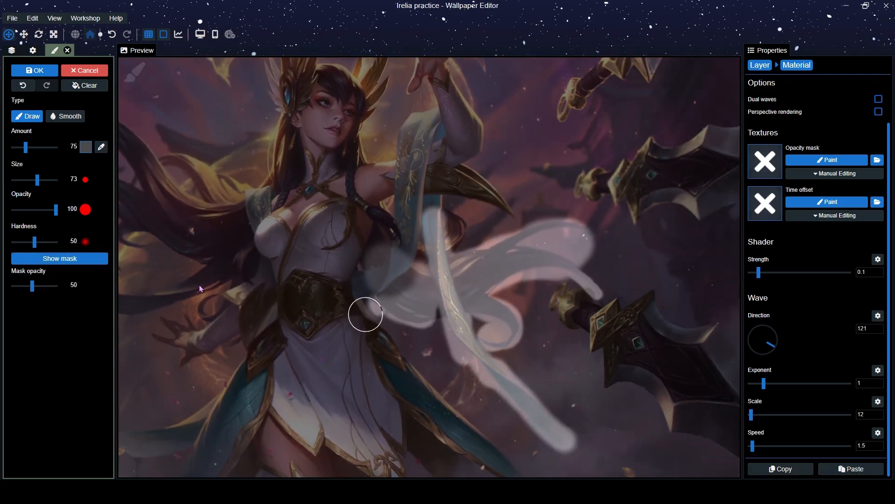
left_click(86, 259)
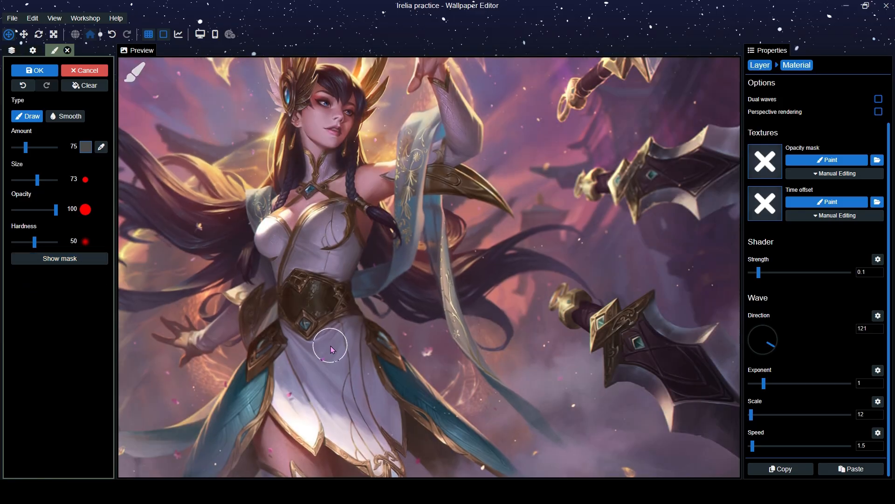
scroll(469, 350, "down", 2)
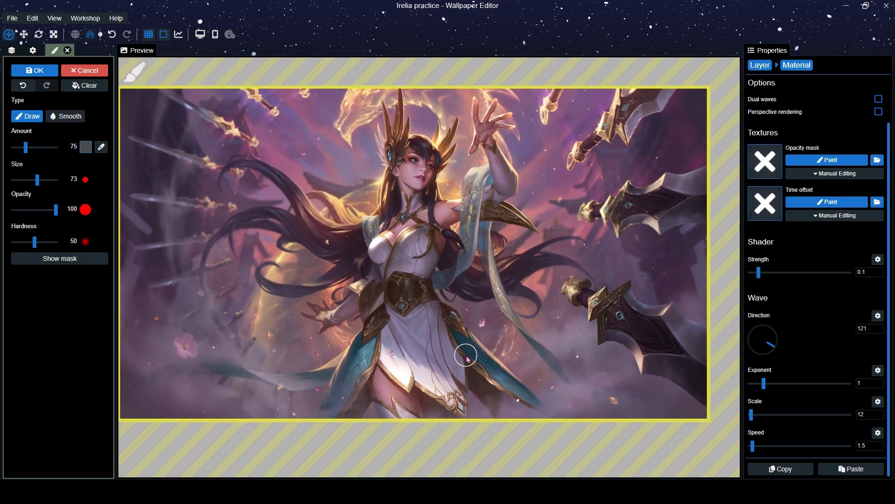
scroll(468, 359, "up", 4)
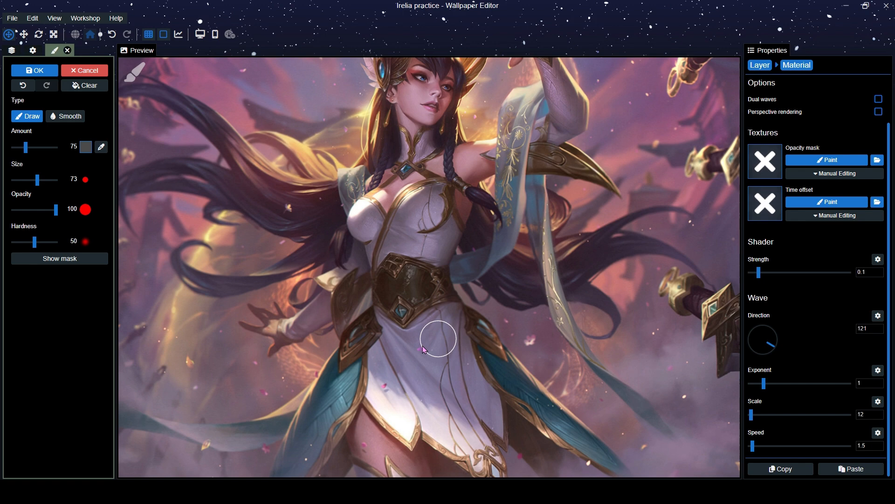
scroll(424, 350, "down", 2)
Paint the mask along the teal skirt panel beneath the ribbon at amount 75 and size 73, checking it with the mask shown
scroll(422, 354, "up", 4)
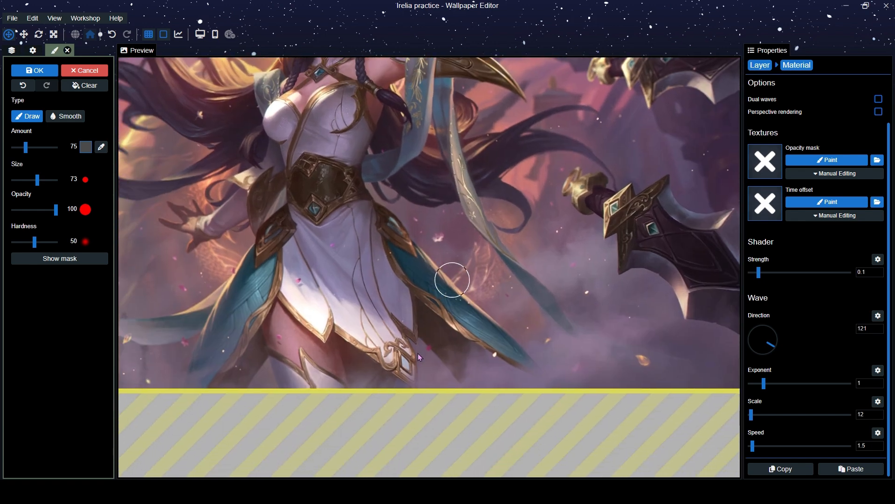
scroll(418, 356, "up", 1)
left_click(98, 258)
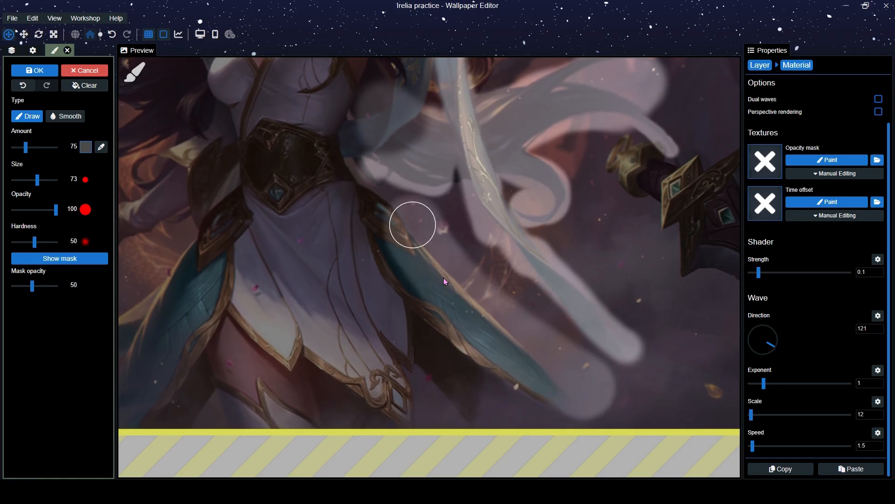
left_click(88, 260)
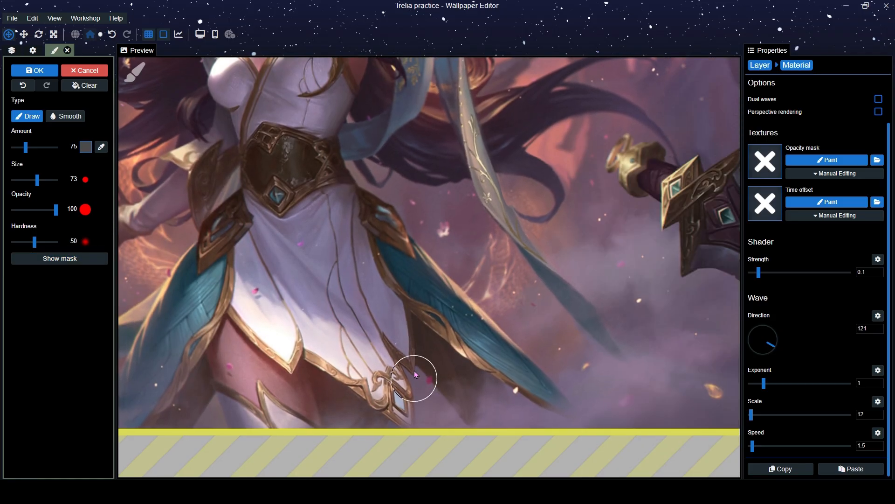
Examine the motion of the teal skirt panels, ribbon and hair, and return to the image layer's properties
left_click_drag(291, 354, 381, 355)
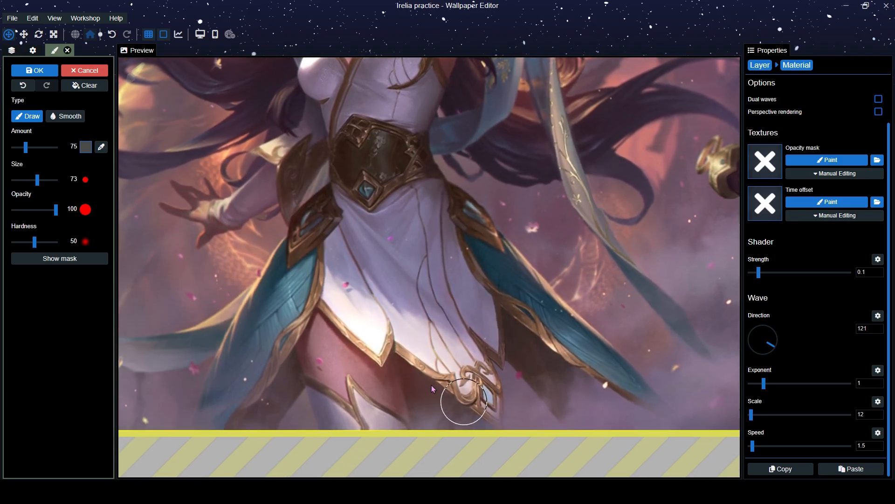
scroll(438, 388, "down", 2)
left_click_drag(364, 359, 406, 420)
scroll(413, 387, "up", 2)
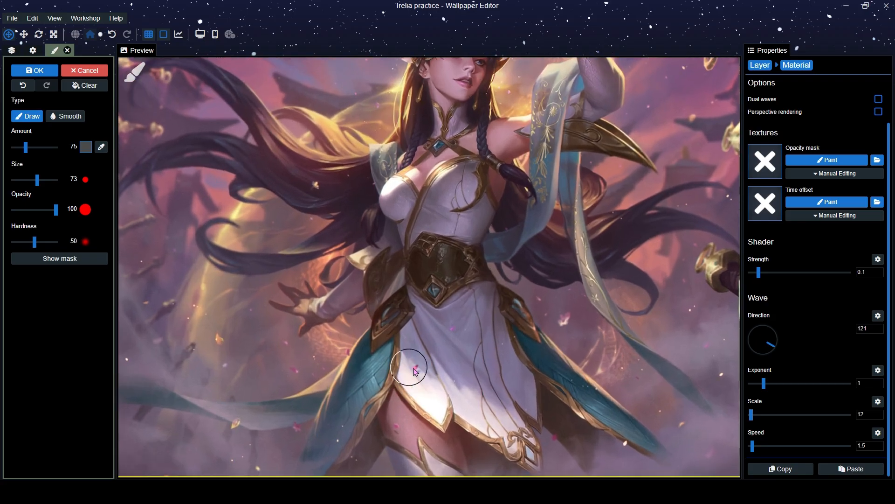
left_click_drag(416, 368, 360, 326)
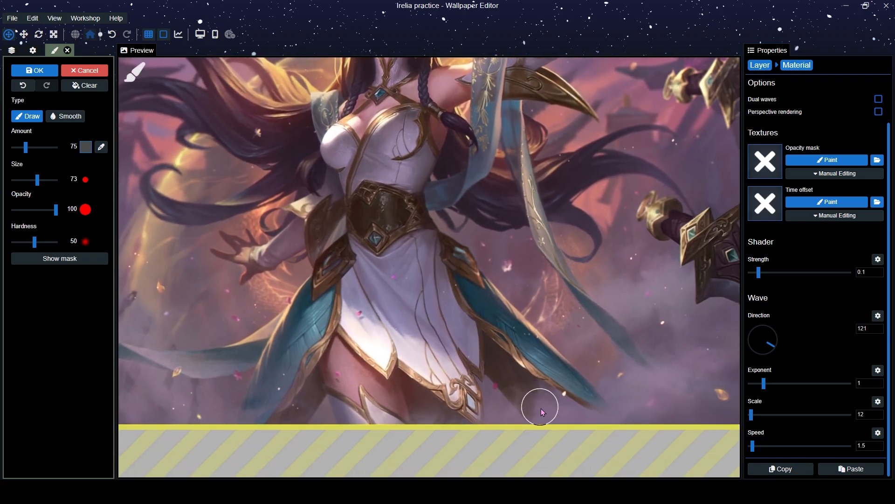
scroll(418, 322, "down", 2)
left_click_drag(358, 316, 437, 336)
left_click(760, 65)
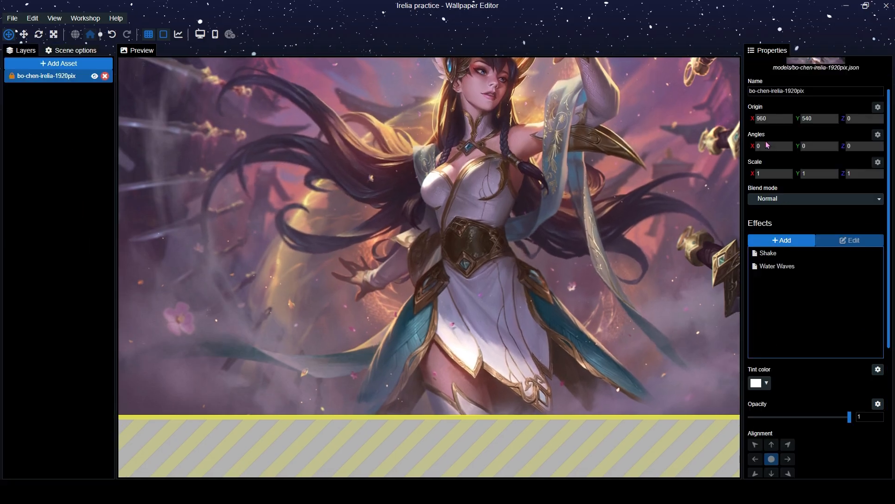
Paint the first Water Waves effect's opacity mask over the opposite teal skirt panel and trailing cloth at amount 105 and size 73, and save
scroll(765, 144, "up", 1)
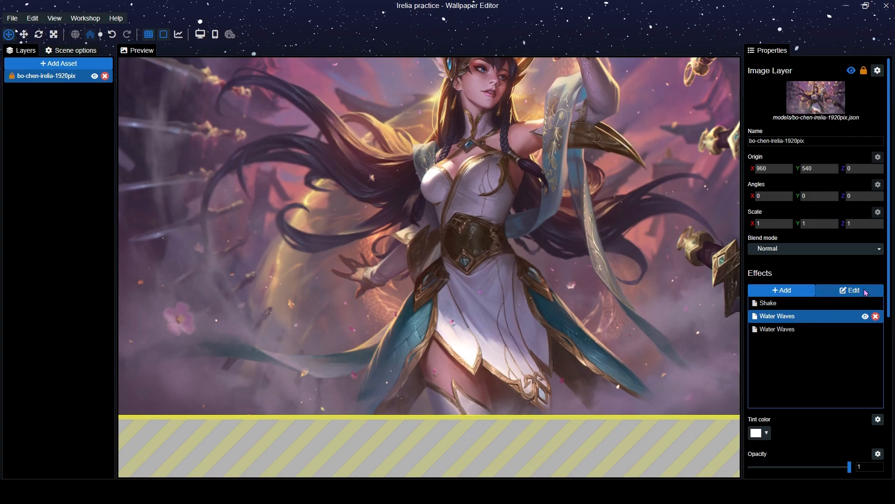
left_click(865, 291)
left_click(833, 163)
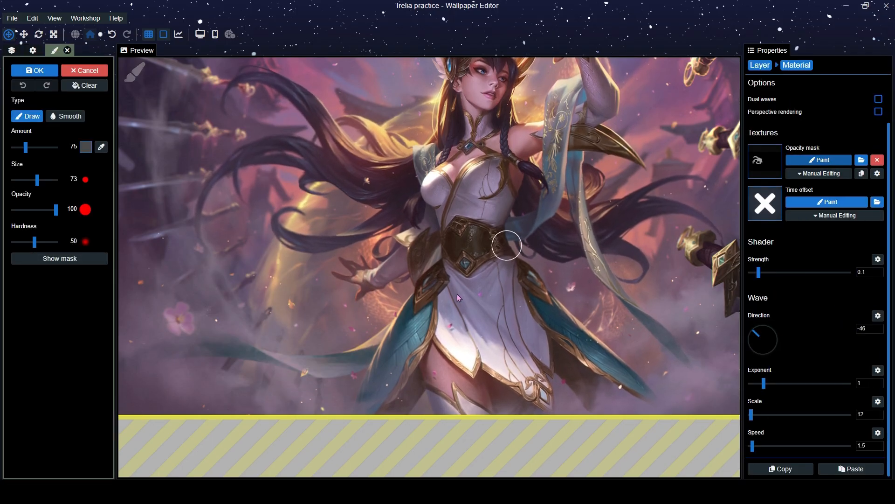
mouse_move(362, 341)
left_mouse_down()
mouse_move(403, 307)
mouse_move(439, 336)
mouse_move(505, 336)
left_mouse_up()
scroll(463, 370, "up", 3)
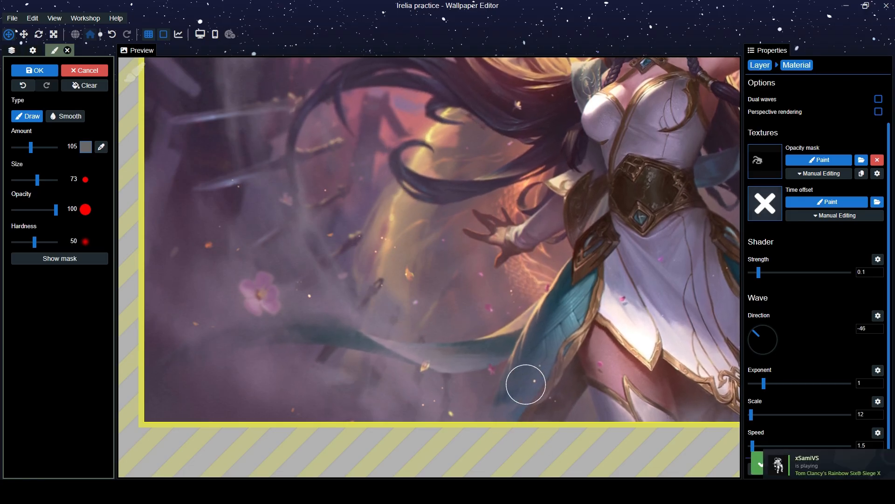
left_click_drag(632, 337, 451, 401)
scroll(445, 394, "down", 4)
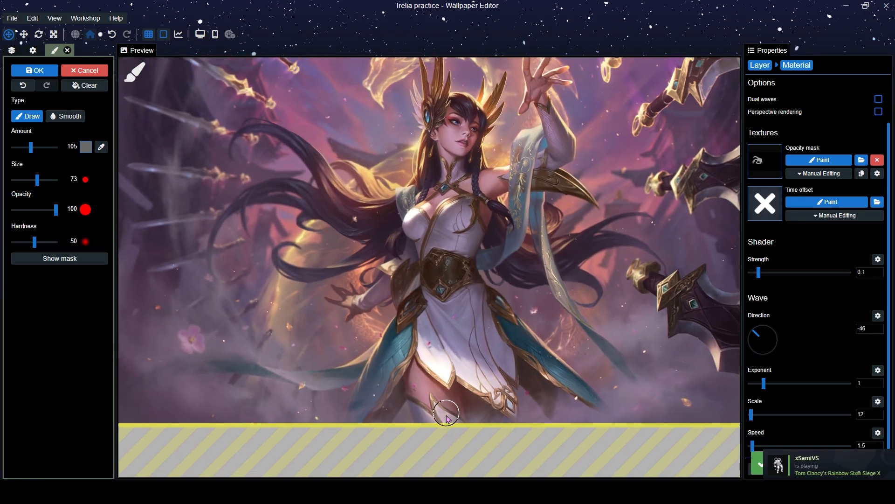
scroll(443, 366, "down", 2)
scroll(442, 357, "up", 2)
key("ctrl+s")
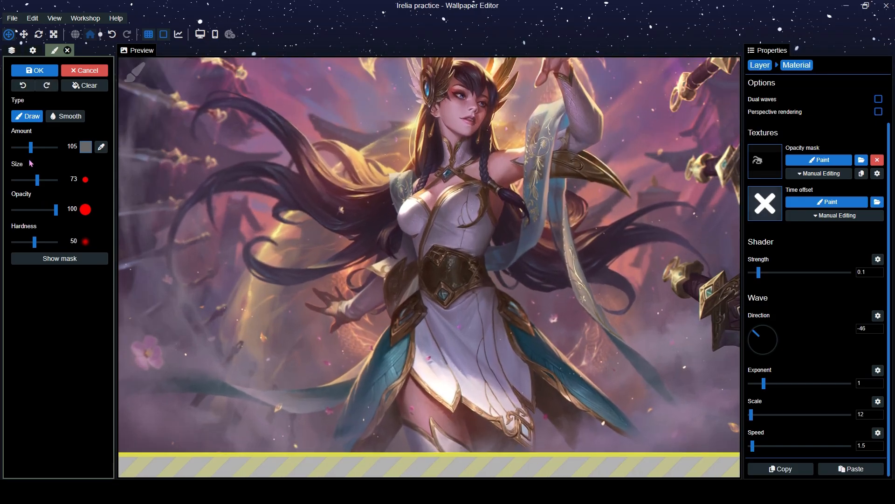
Lower the brush amount to 83, return to the image layer and examine the motion across the whole wallpaper
left_click_drag(31, 147, 27, 147)
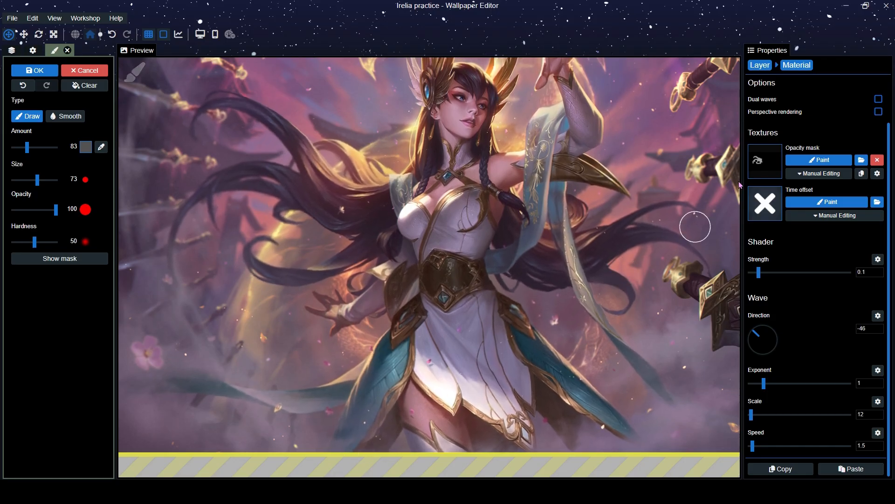
left_click(760, 66)
left_click_drag(538, 233, 529, 277)
scroll(533, 319, "down", 3)
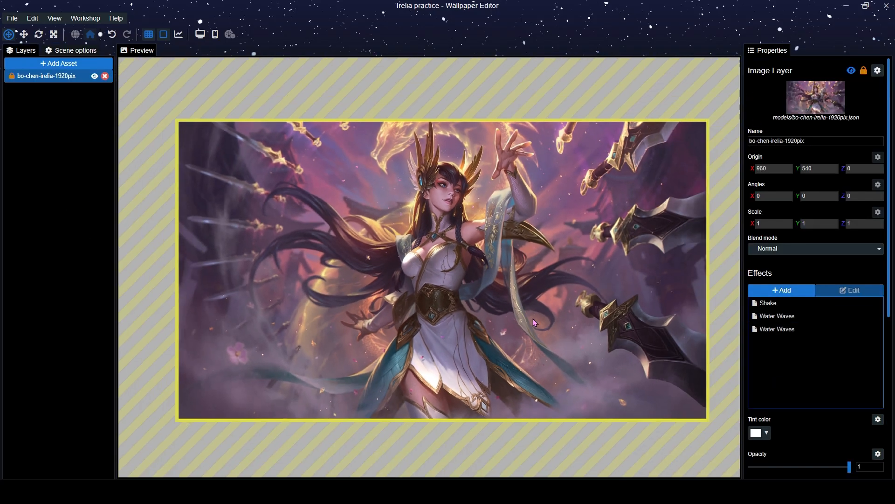
scroll(533, 318, "up", 3)
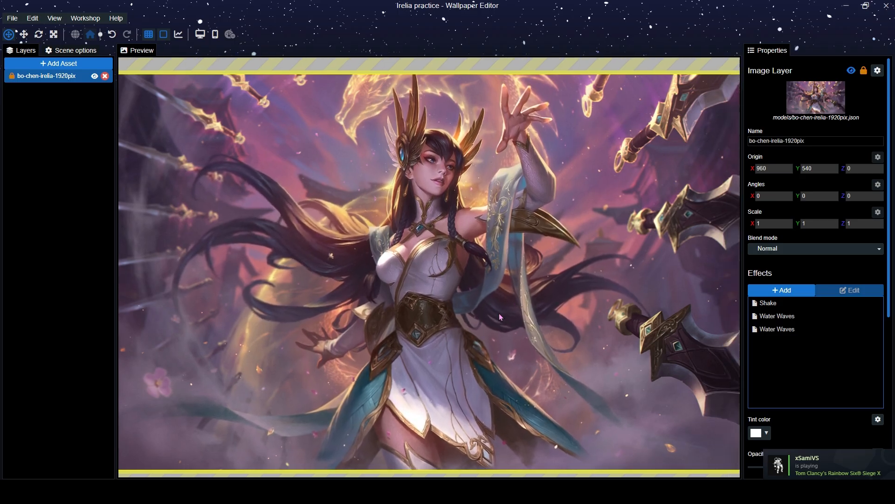
left_click_drag(500, 314, 501, 301)
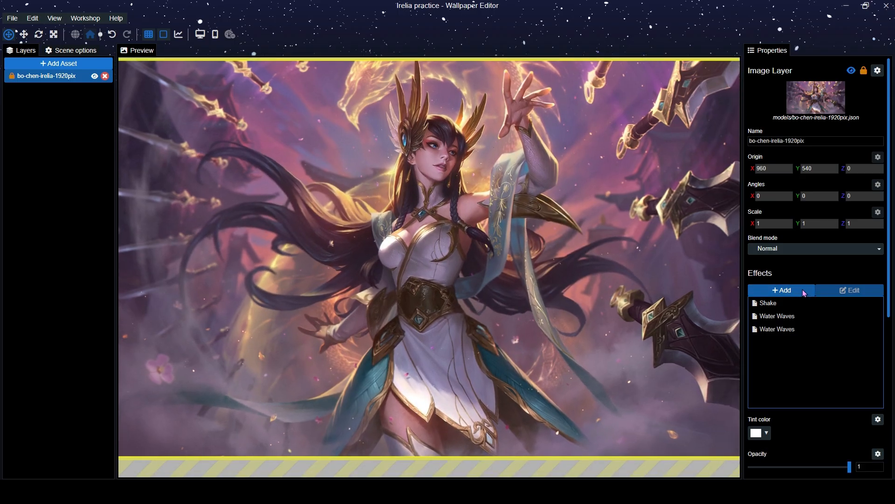
Add a third Water Waves effect to the Irelia image layer
left_click(781, 290)
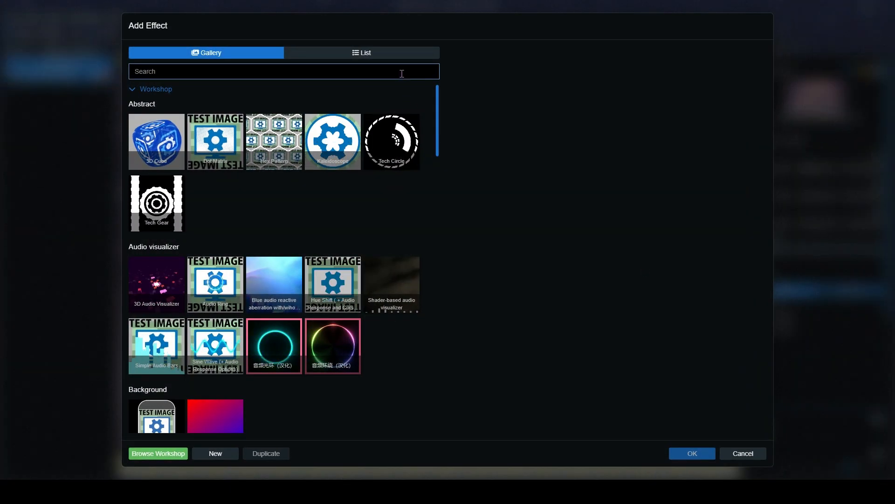
type("water")
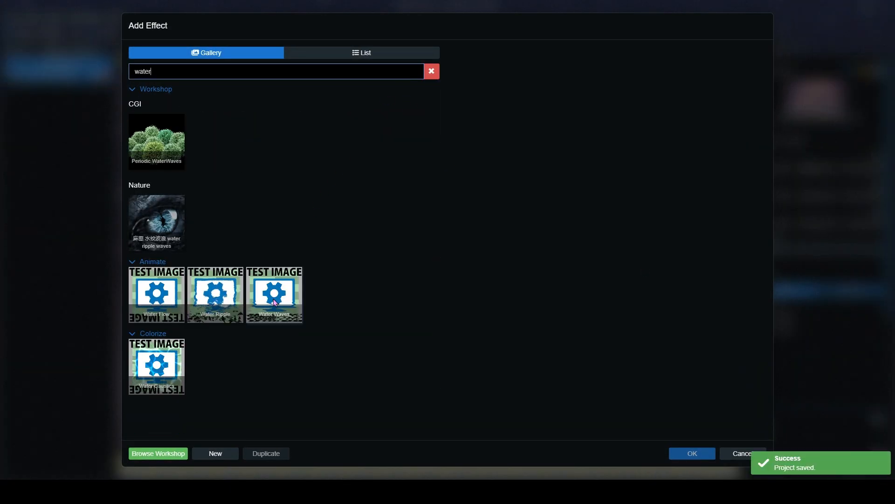
left_click(275, 302)
left_click(689, 453)
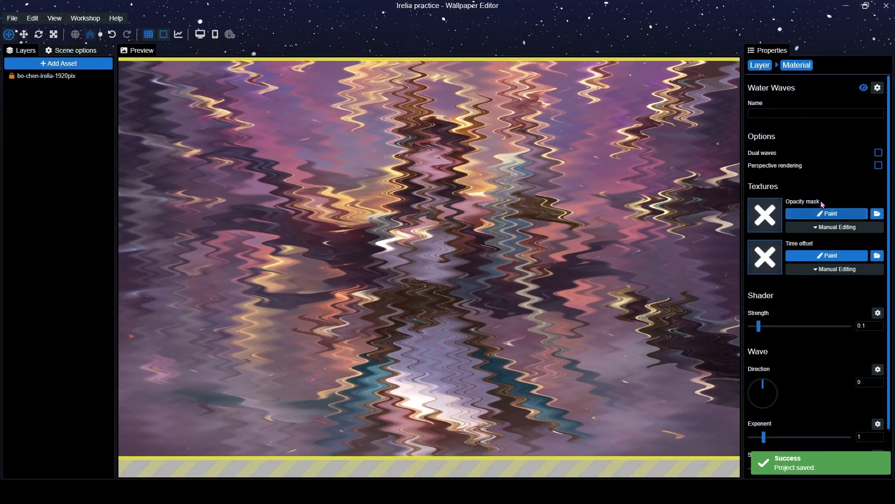
Start painting the new effect's opacity mask around the head, with brush amount 72 and size 20
left_click(827, 213)
scroll(455, 248, "up", 3)
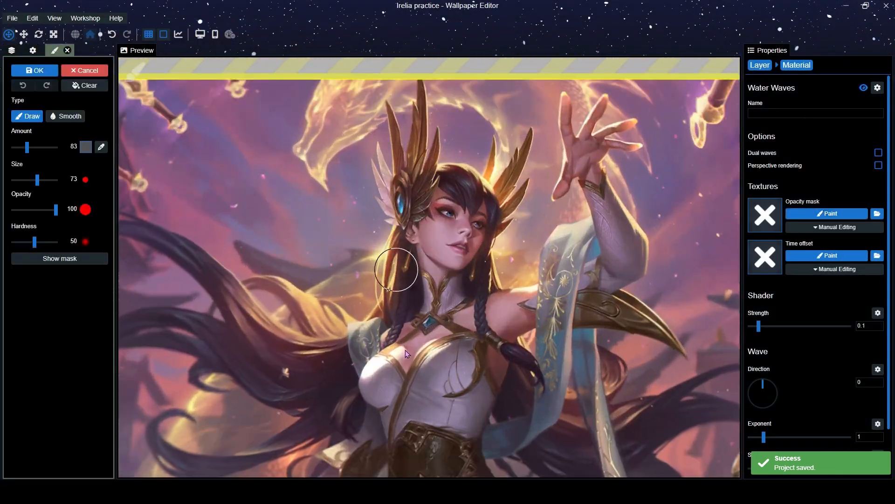
scroll(483, 273, "up", 4)
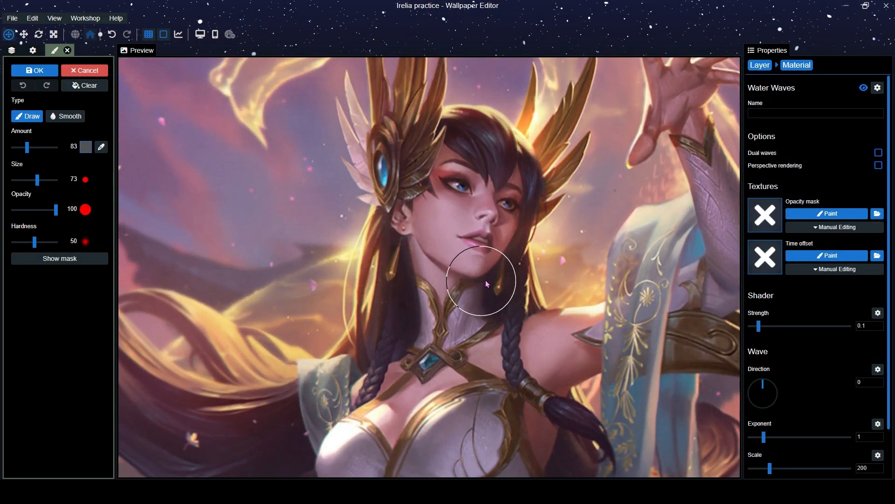
left_click_drag(29, 148, 27, 148)
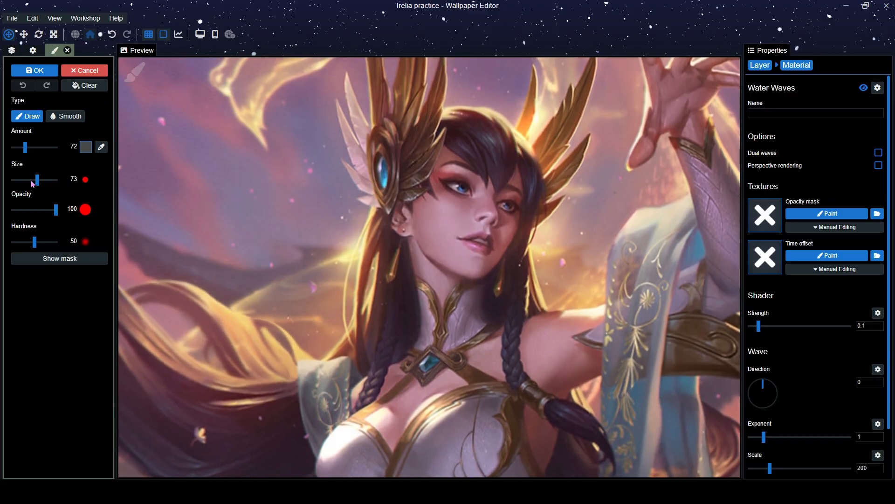
left_click_drag(37, 180, 30, 180)
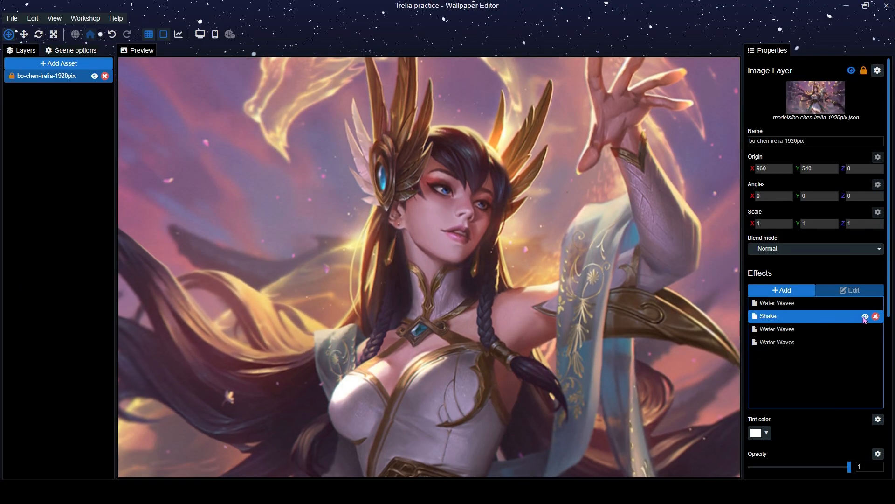
Hide the Shake effect and reopen the new Water Waves effect's opacity mask for painting
left_click(865, 317)
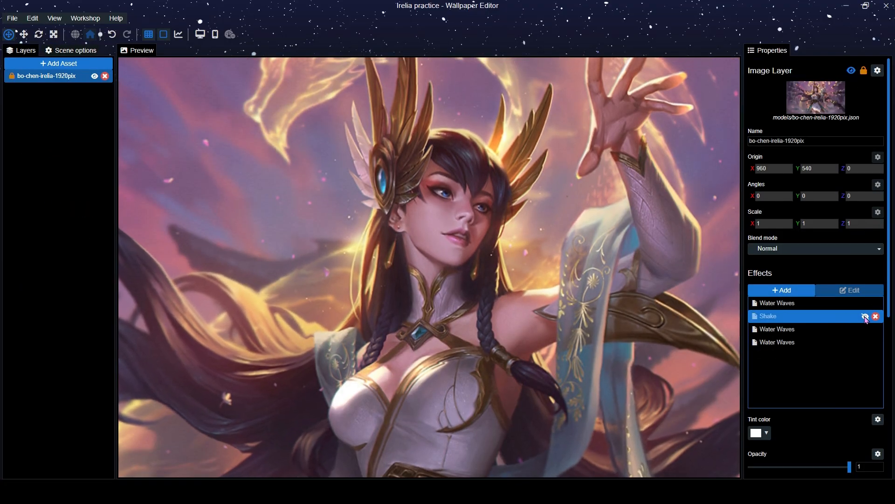
left_click(815, 304)
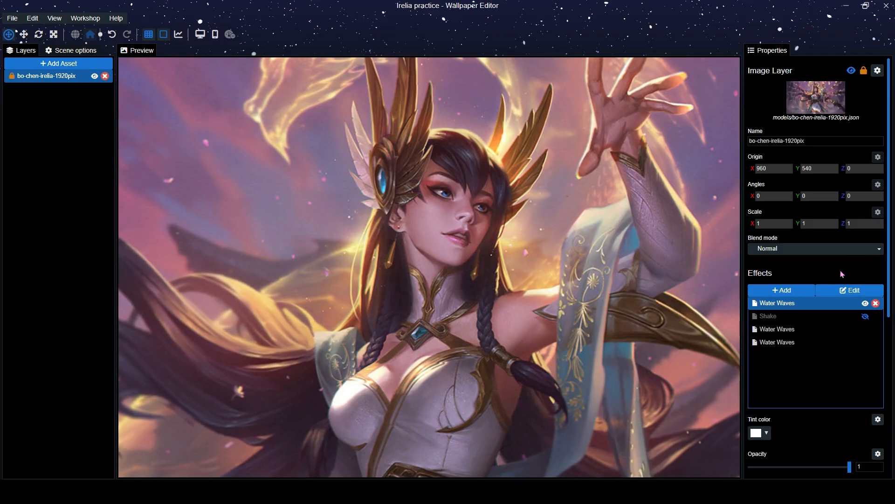
left_click(849, 290)
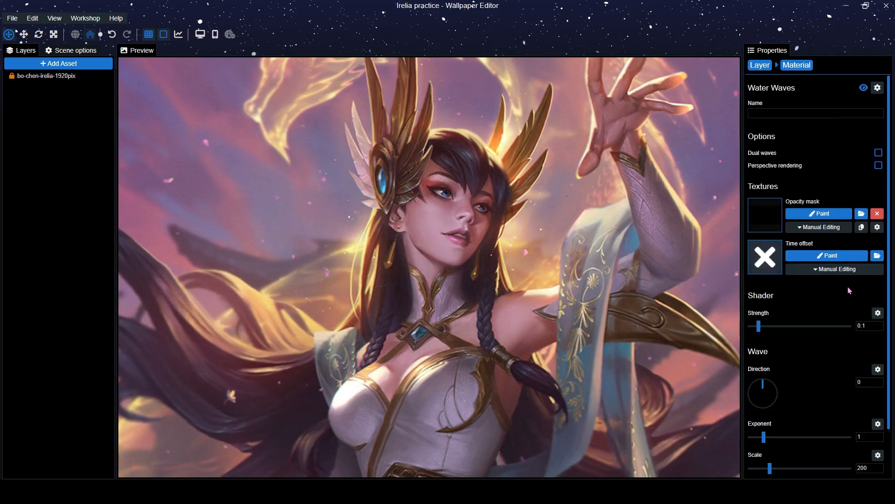
left_click(814, 215)
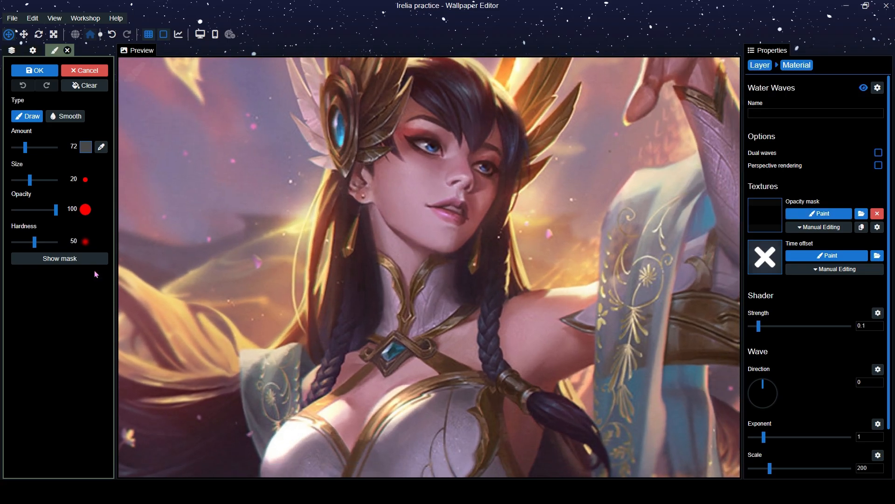
Show the mask, paint it along both braids and the hair strands framing the neck at amount 72 and size 20, and save the project
left_click(91, 258)
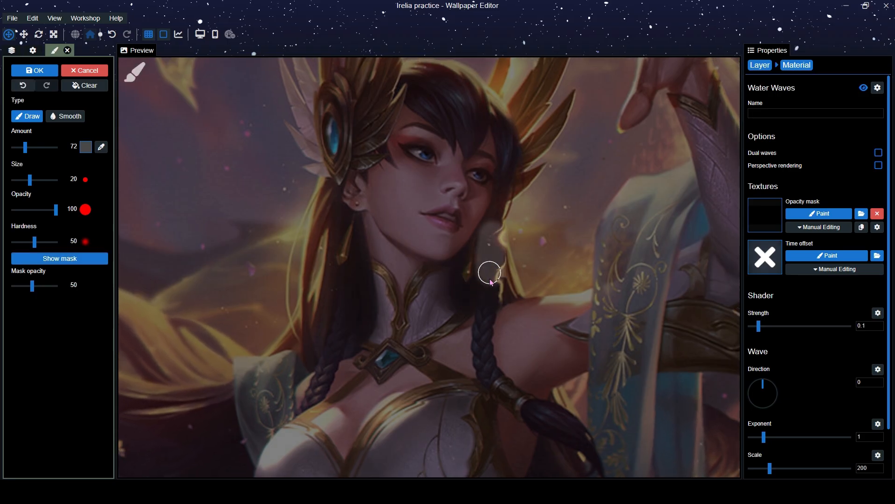
left_click_drag(485, 321, 485, 359)
key("ctrl+s")
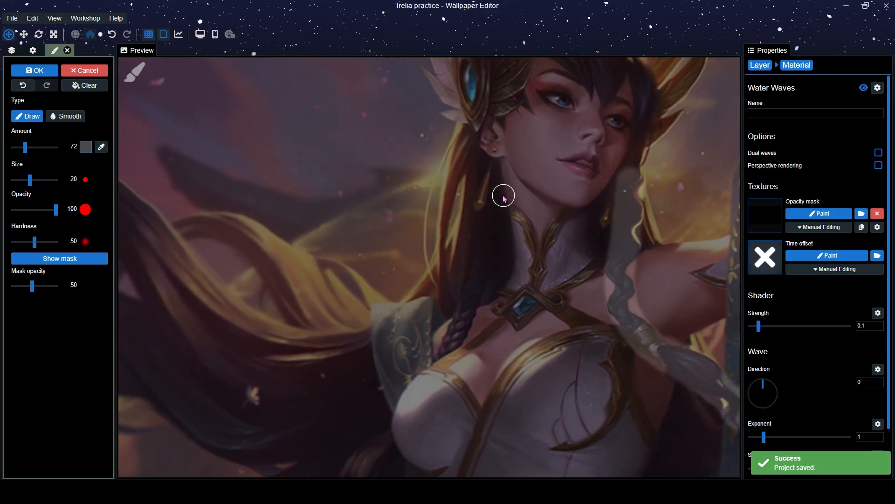
mouse_move(504, 196)
left_mouse_down()
mouse_move(489, 201)
mouse_move(452, 330)
left_mouse_up()
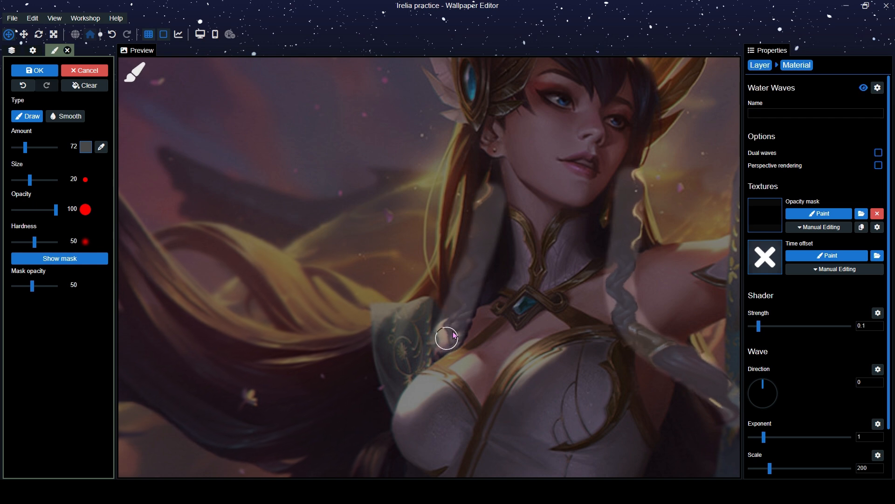
mouse_move(470, 171)
left_mouse_down()
mouse_move(452, 288)
mouse_move(435, 232)
mouse_move(452, 152)
mouse_move(461, 208)
left_mouse_up()
scroll(461, 208, "down", 2)
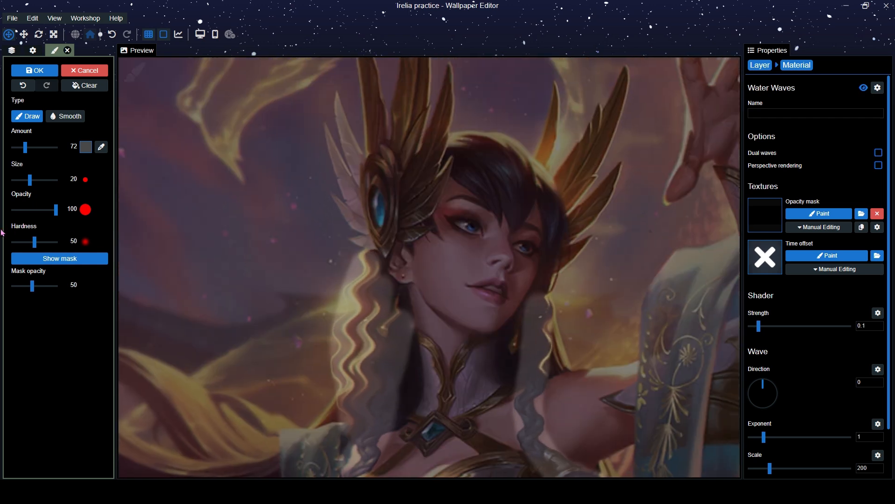
Paint the mask over the fringe and the hair beside the far cheek, and lower the brush amount to 0
scroll(392, 300, "up", 2)
scroll(450, 203, "up", 3)
left_click_drag(507, 133, 470, 181)
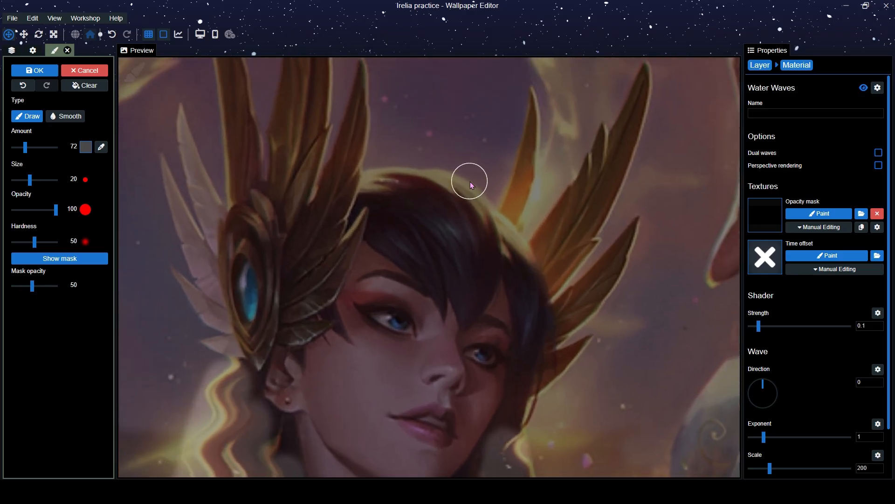
scroll(425, 240, "up", 3)
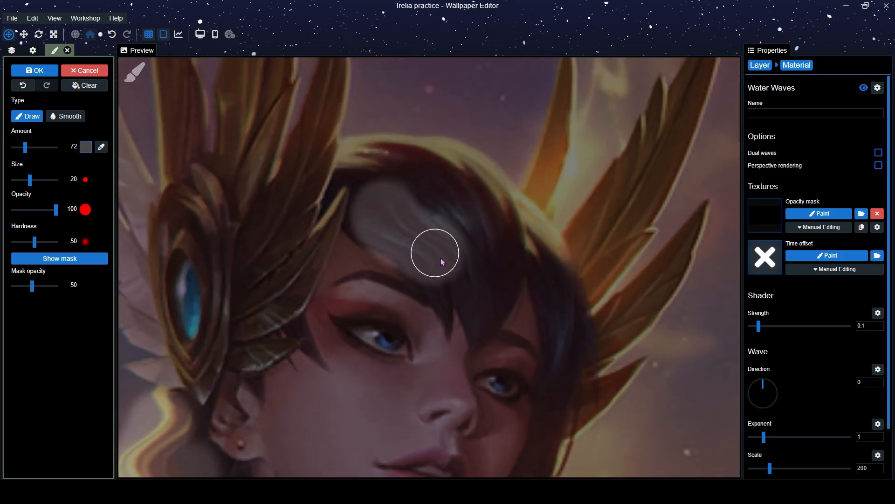
mouse_move(482, 310)
left_mouse_down()
mouse_move(457, 214)
mouse_move(440, 218)
mouse_move(466, 229)
left_mouse_up()
left_click_drag(534, 292, 538, 246)
scroll(537, 246, "down", 3)
mouse_move(511, 216)
left_mouse_down()
mouse_move(517, 318)
mouse_move(509, 396)
left_mouse_up()
left_click_drag(26, 147, 13, 147)
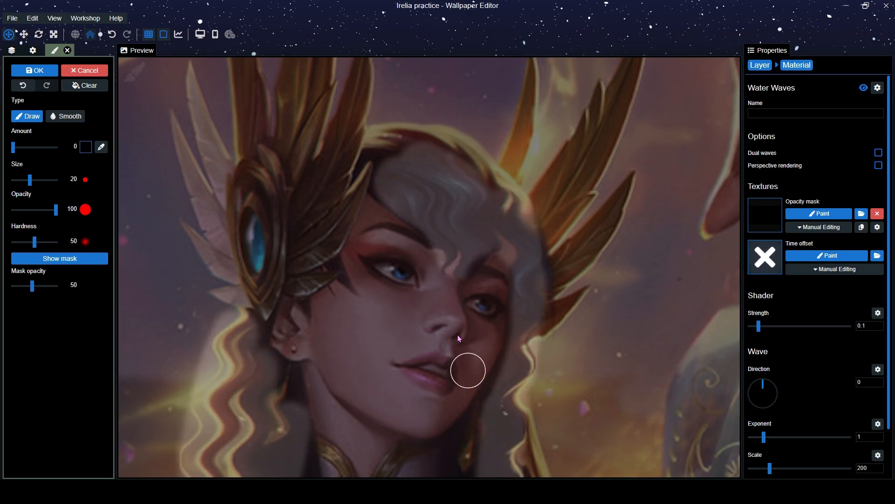
Set the new Water Waves effect's direction to 160, scale to 10 and speed to 1.3
scroll(816, 327, "down", 1)
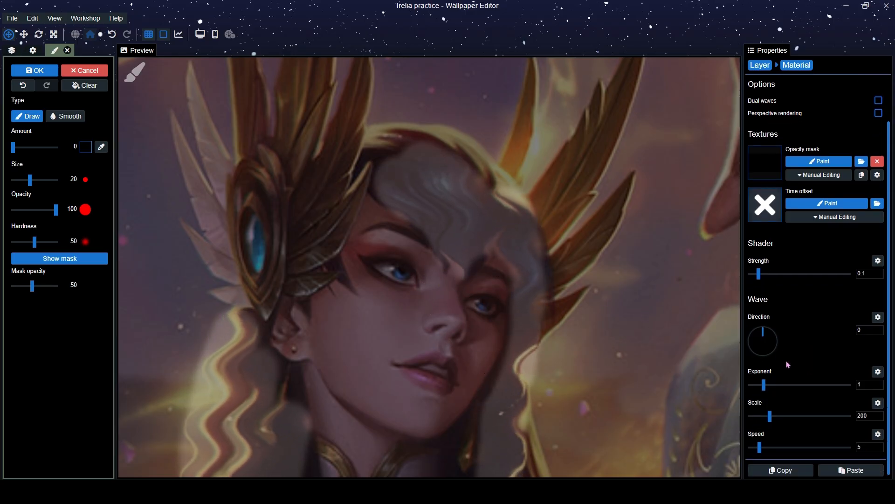
left_click(772, 358)
left_click_drag(772, 358, 772, 363)
scroll(579, 227, "down", 5)
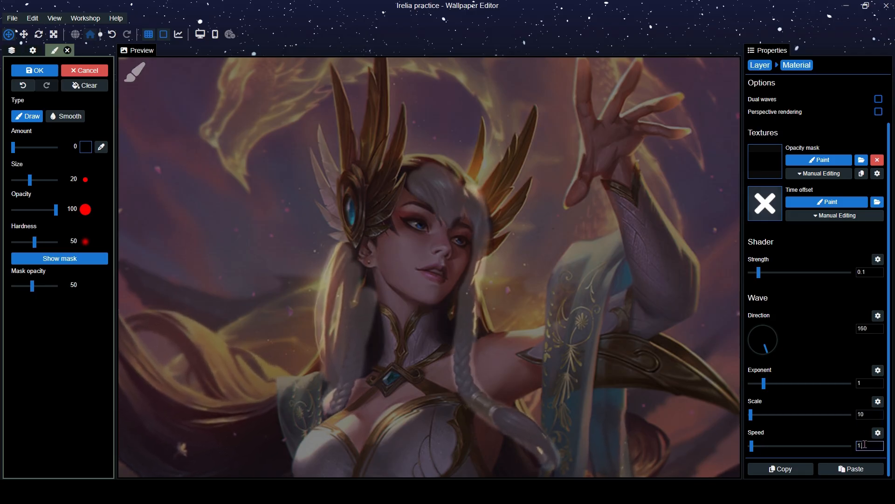
Hide the mask overlay and examine the motion of the fringe, braids and hair around the face
left_click(104, 262)
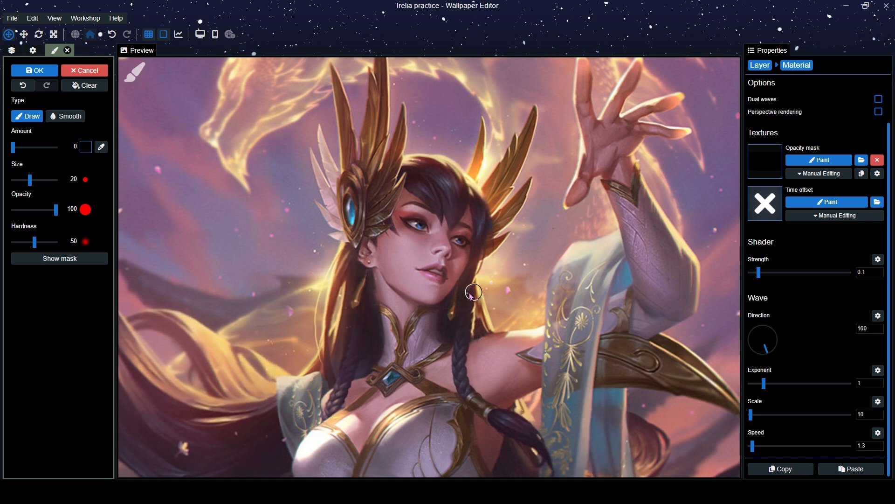
scroll(460, 306, "down", 4)
left_click_drag(332, 306, 366, 282)
scroll(366, 282, "up", 6)
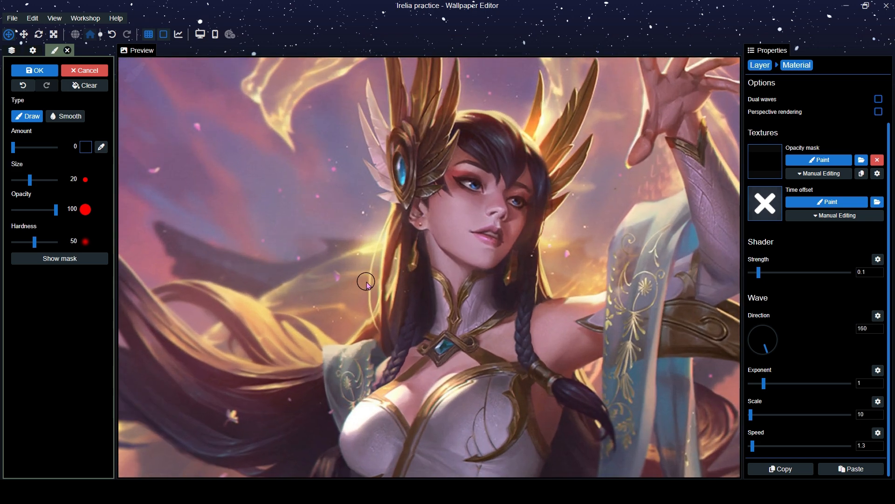
Sample a brush amount of 72 from the mask on the hair beside the neck and save the project
left_click(101, 148)
left_click(379, 335)
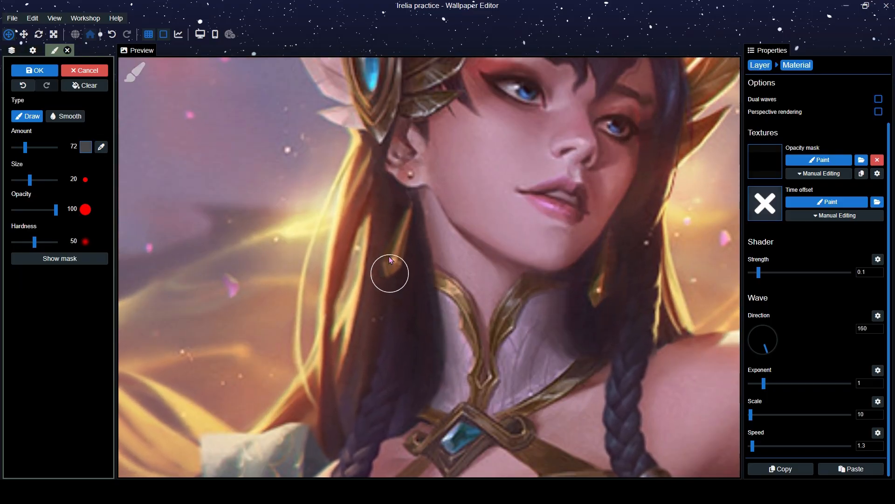
key("ctrl+s")
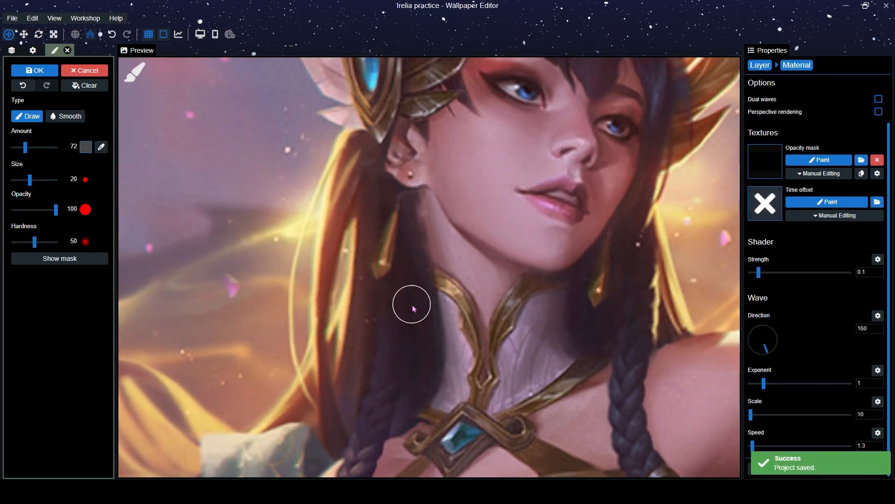
scroll(408, 307, "down", 5)
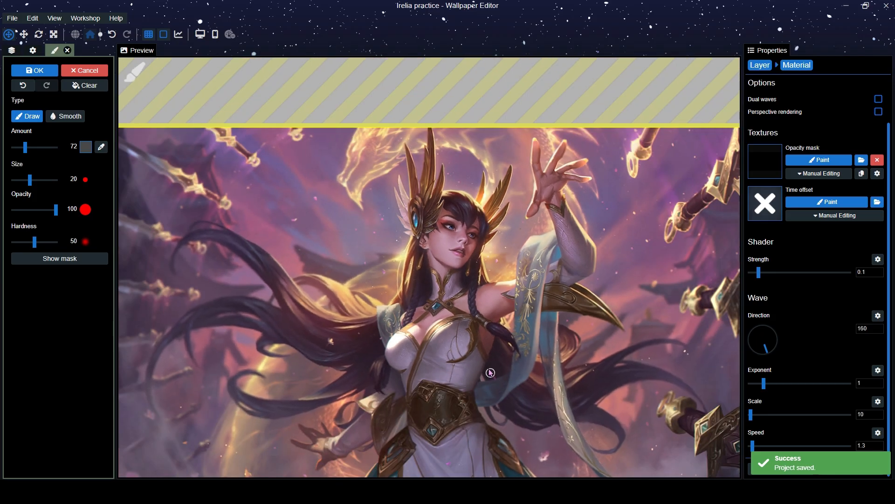
scroll(481, 366, "down", 2)
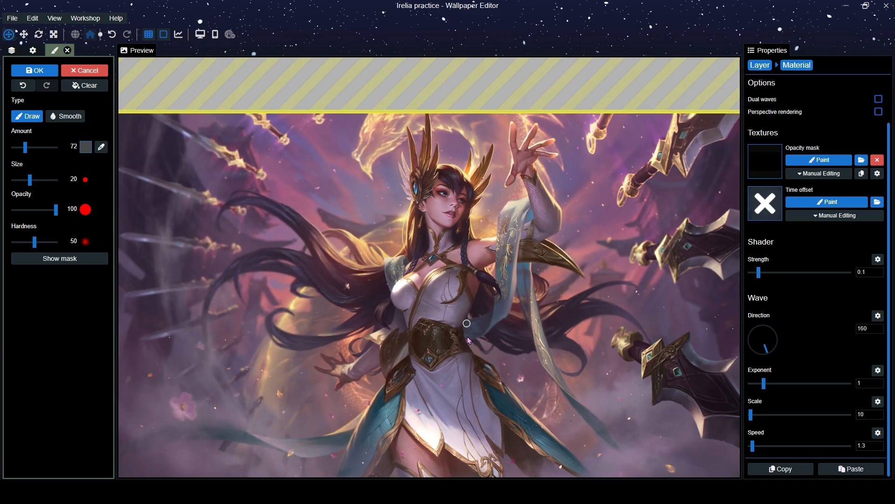
Sample a brush amount of 47 from the mask on the fringe and examine the hair motion up close and across the whole image
scroll(466, 349, "up", 5)
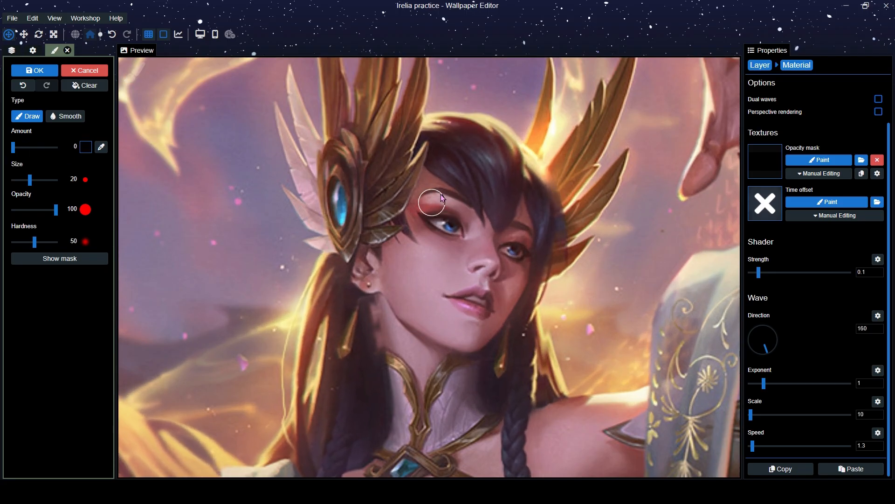
scroll(443, 198, "down", 4)
scroll(490, 205, "up", 2)
left_click(483, 154, "alt")
scroll(397, 207, "up", 3)
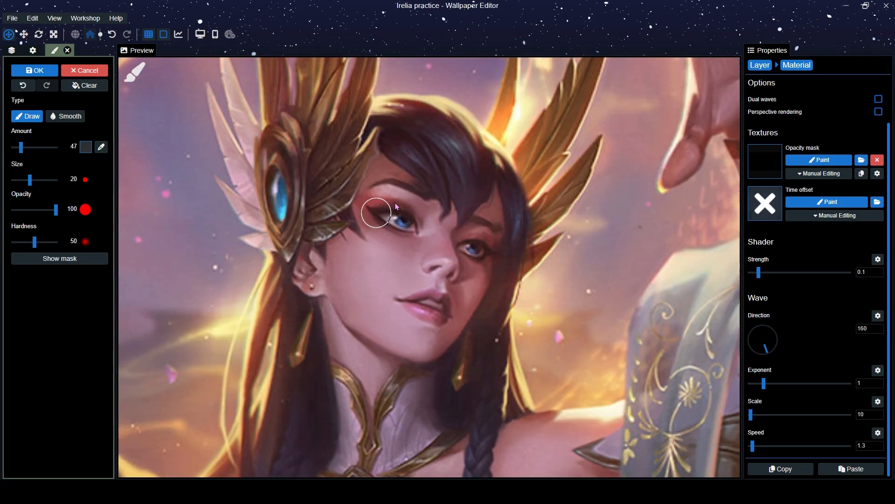
scroll(397, 206, "up", 3)
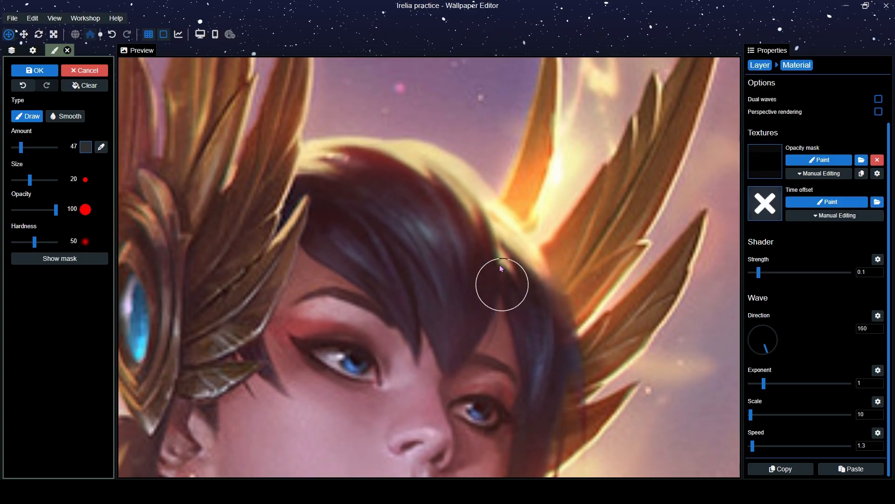
scroll(420, 233, "down", 3)
scroll(466, 238, "down", 3)
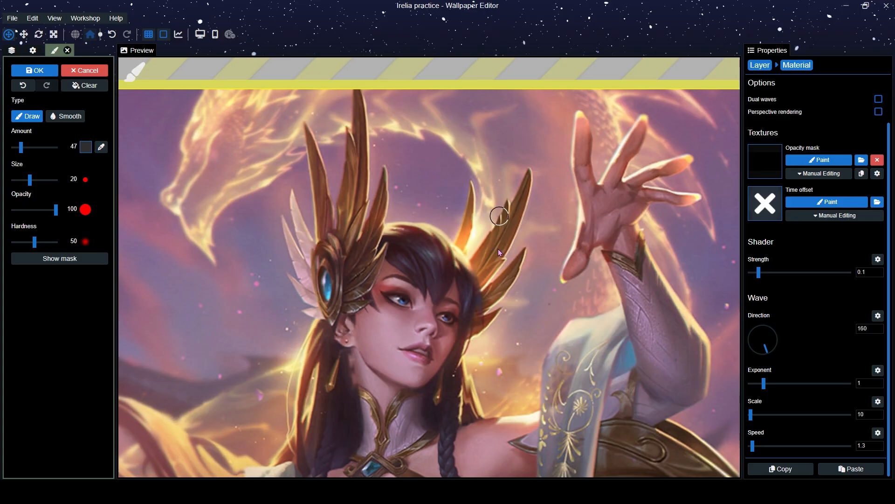
scroll(499, 252, "down", 5)
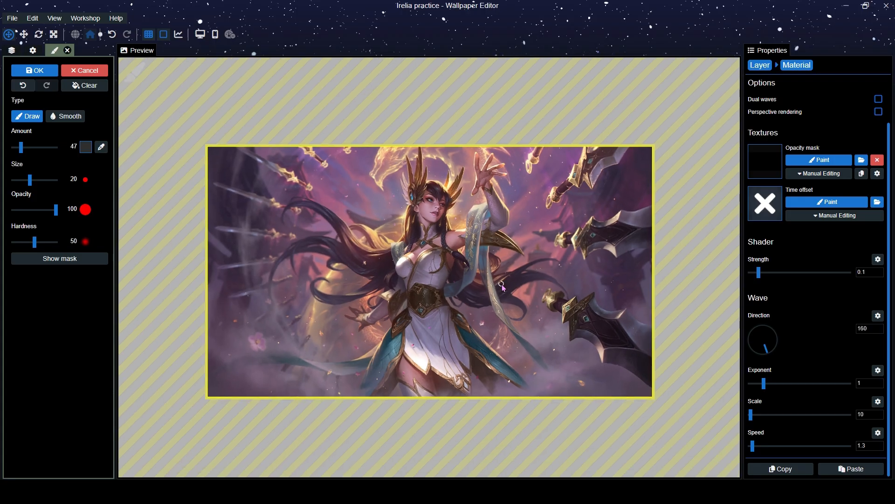
scroll(501, 285, "up", 3)
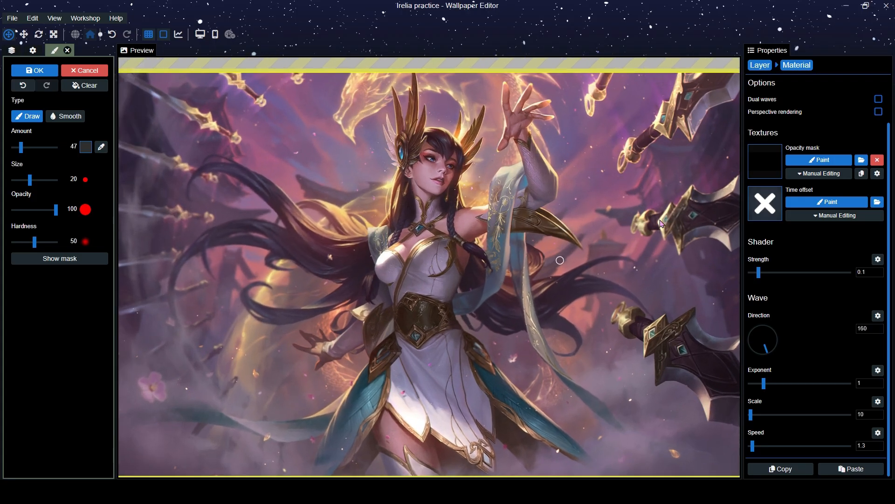
Return to the image layer's properties and add a Pulse effect
left_click(763, 66)
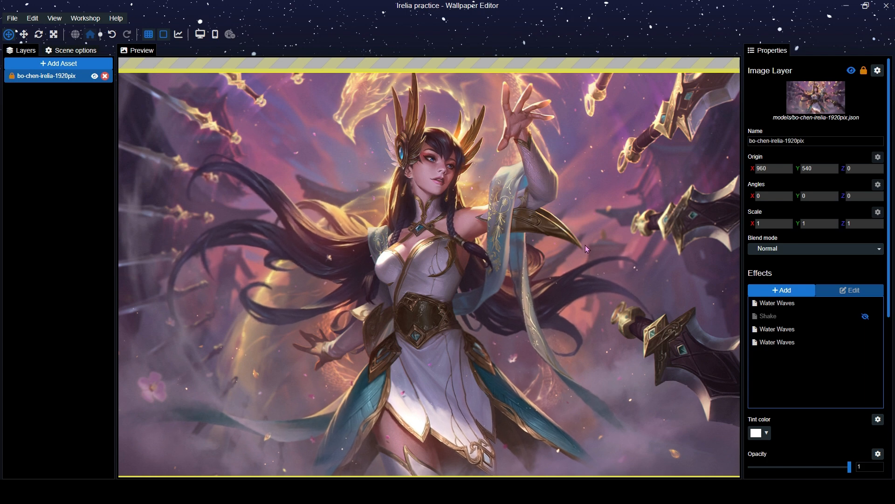
left_click(772, 291)
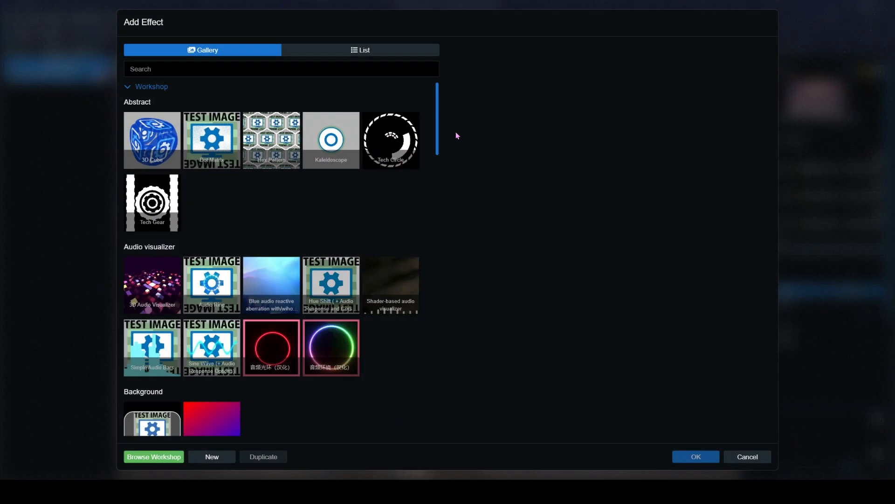
left_click(396, 72)
type("pul")
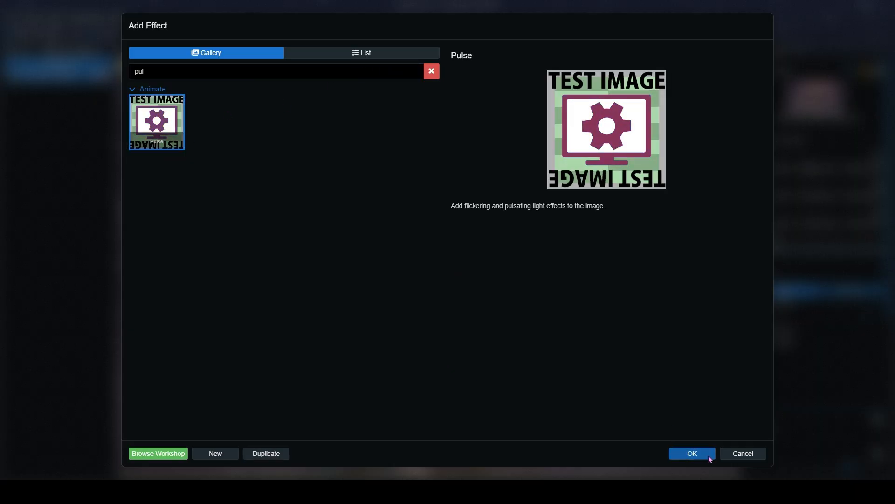
left_click(709, 455)
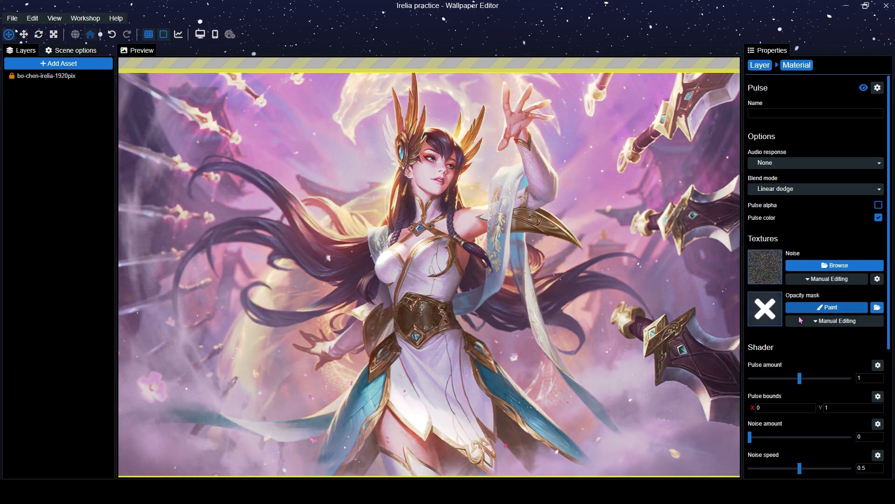
Start painting the Pulse opacity mask with brush amount 211 and size 5, and save the project
left_click(822, 308)
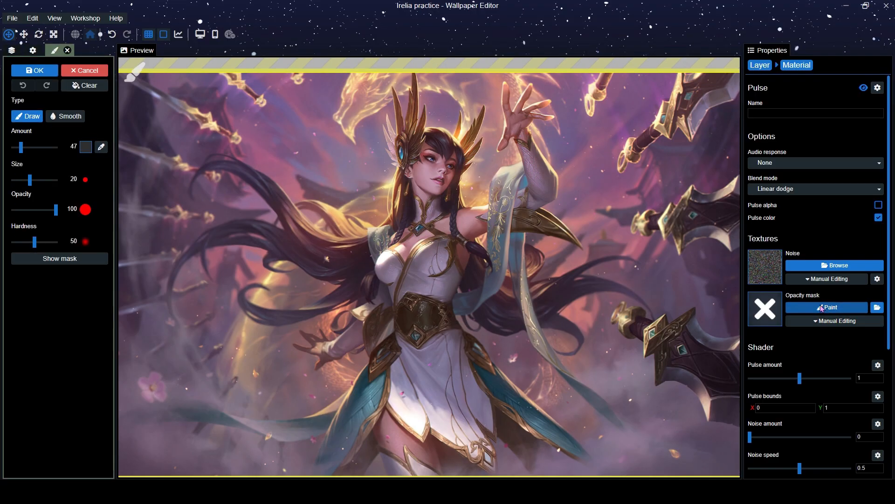
scroll(460, 186, "up", 5)
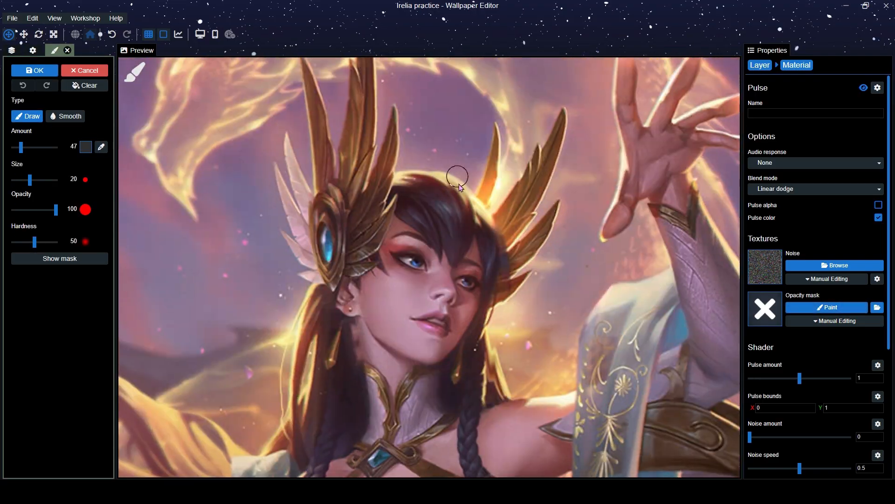
scroll(460, 184, "up", 6)
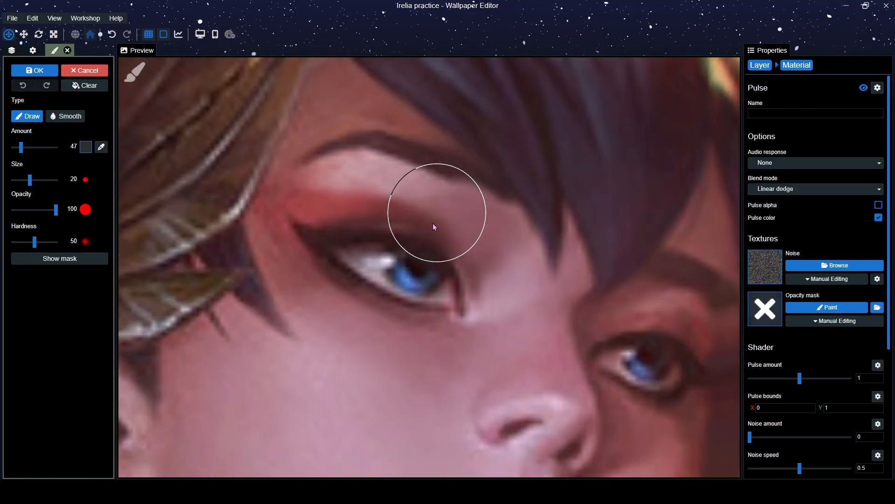
scroll(433, 223, "up", 2)
left_click_drag(22, 149, 40, 150)
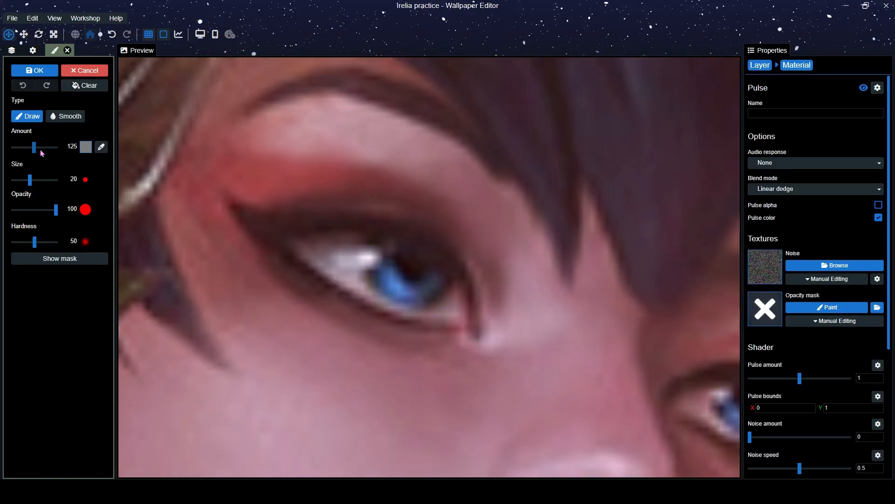
left_click_drag(29, 180, 26, 185)
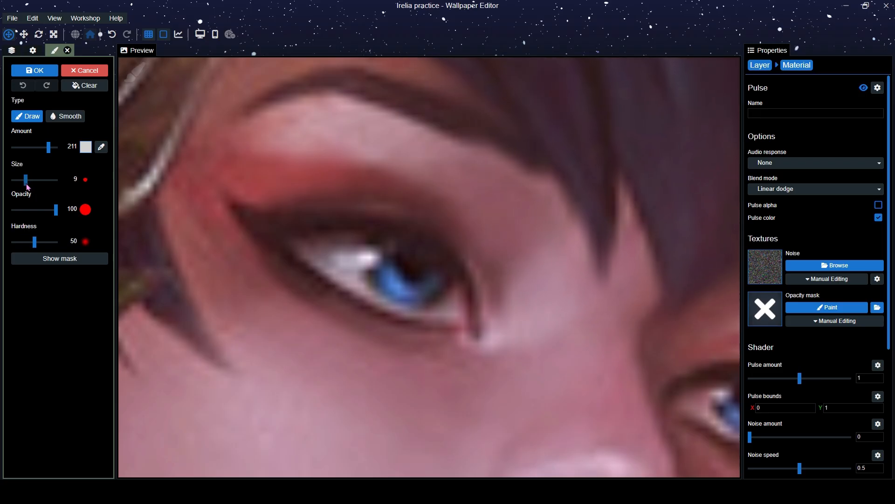
key("ctrl+s")
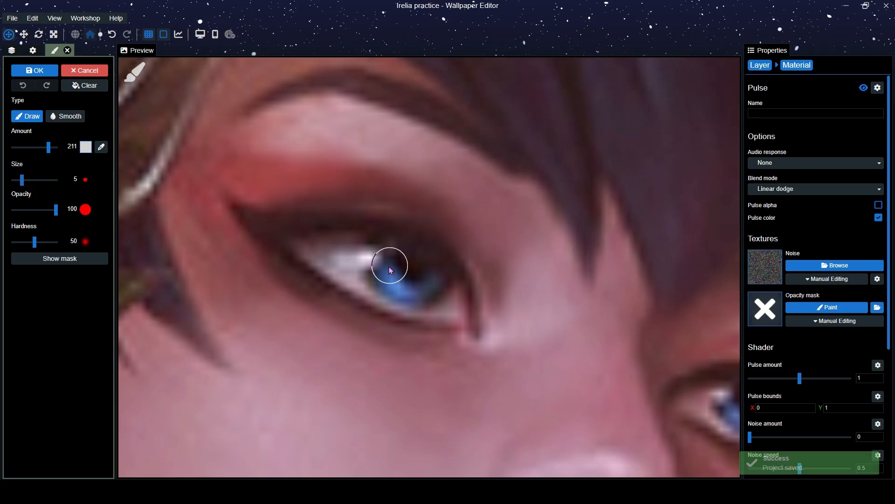
Show the mask and paint it over the irises of both eyes
left_click(59, 258)
mouse_move(386, 273)
left_mouse_down()
mouse_move(409, 277)
mouse_move(393, 267)
left_mouse_up()
left_click_drag(443, 289, 166, 187)
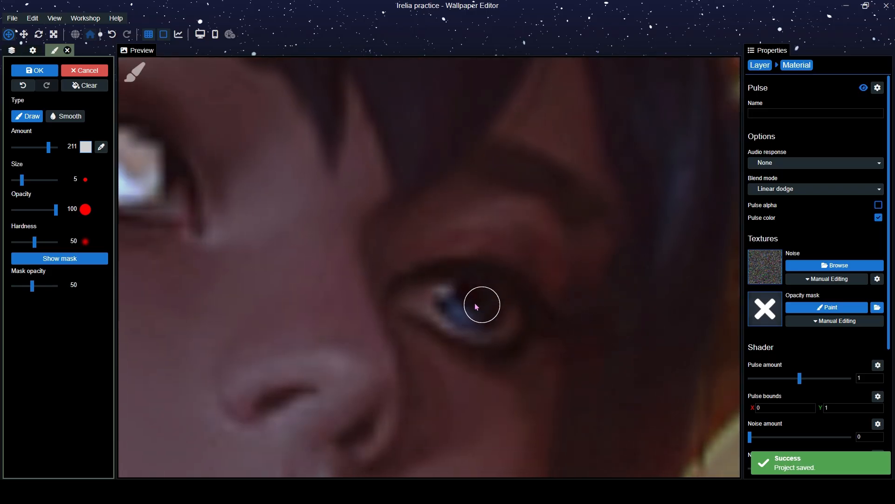
left_click_drag(456, 294, 475, 302)
Hide the mask overlay and examine the pulsing glow of the eyes at several distances
scroll(591, 254, "down", 5)
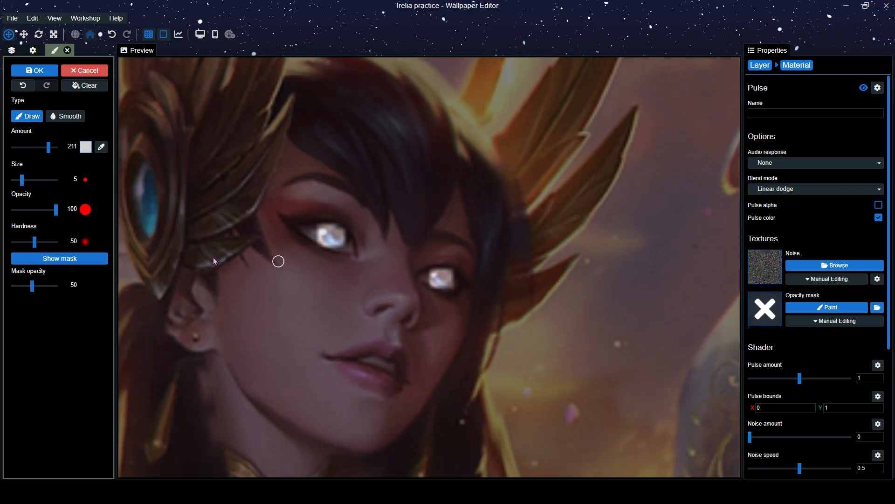
left_click(90, 262)
scroll(428, 229, "down", 4)
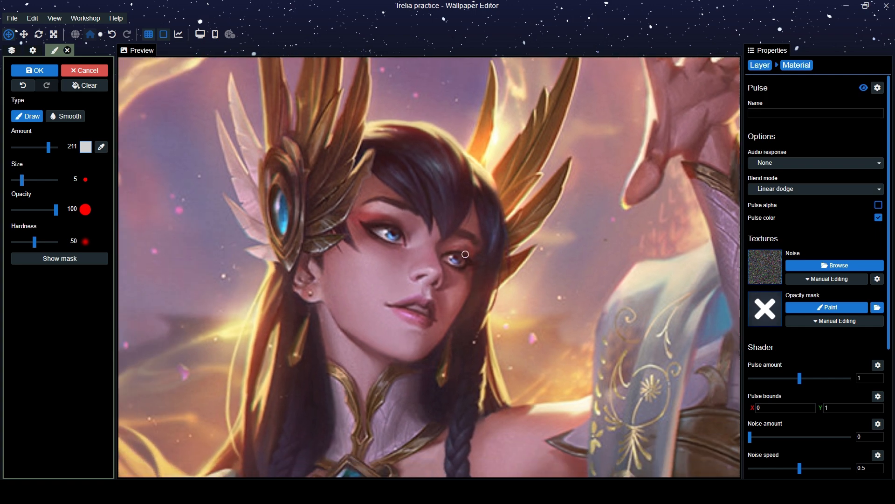
scroll(427, 240, "down", 3)
scroll(438, 297, "up", 3)
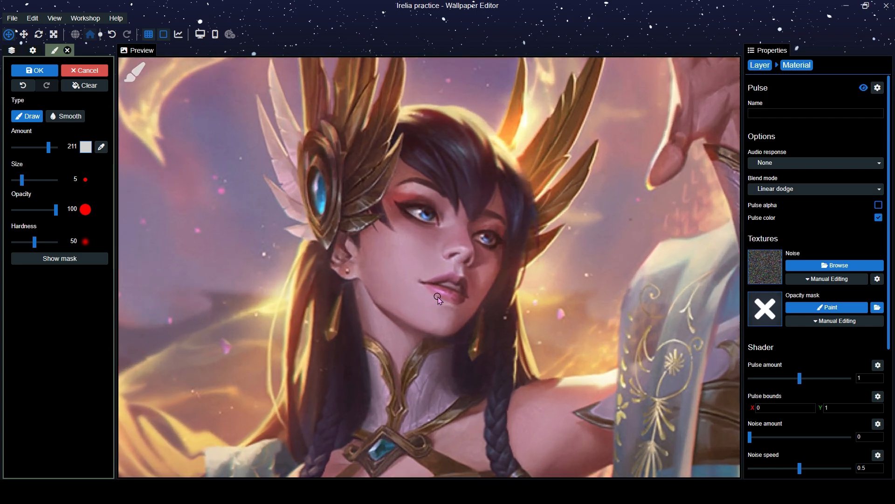
scroll(438, 297, "down", 5)
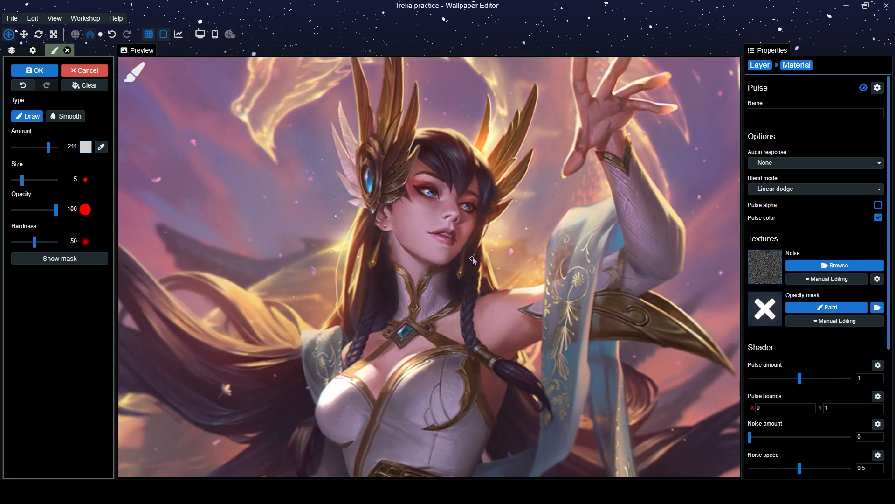
scroll(467, 329, "up", 2)
scroll(471, 290, "down", 2)
scroll(471, 290, "up", 1)
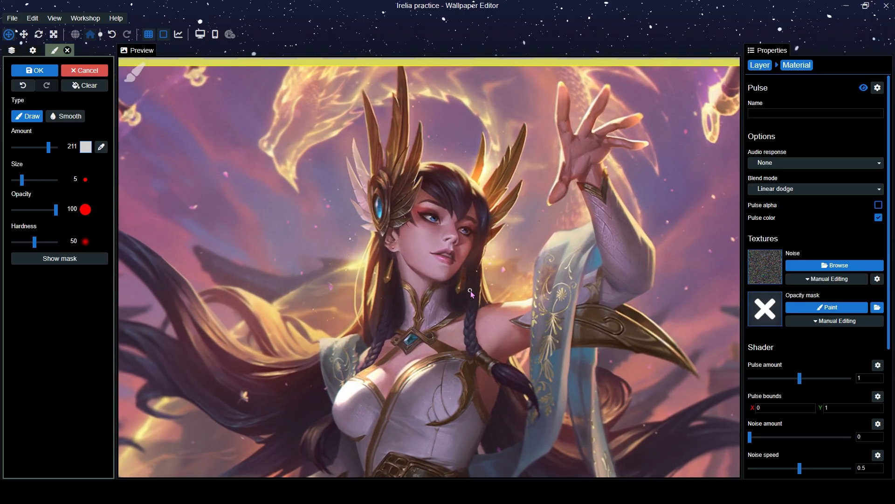
Set the Pulse effect's pulse speed to 1 and check the slower glow in the eyes
scroll(838, 238, "down", 4)
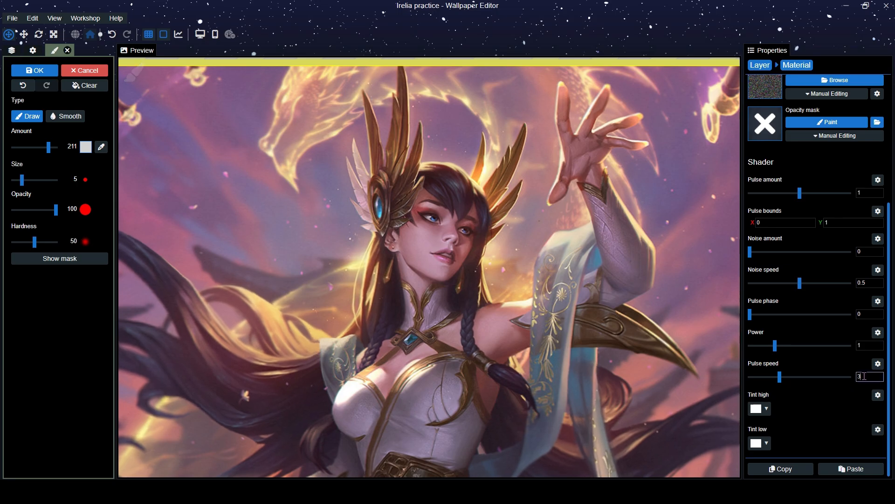
key("BackSpace")
type("1")
left_click(829, 395)
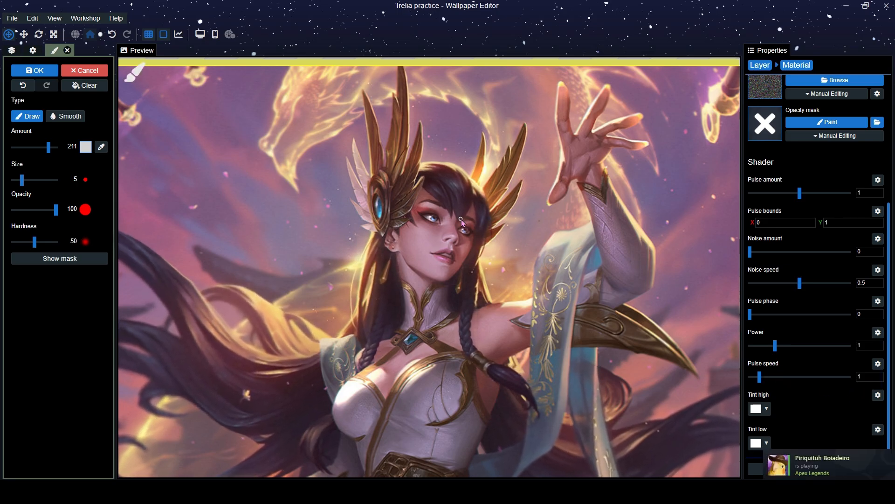
scroll(461, 219, "up", 5)
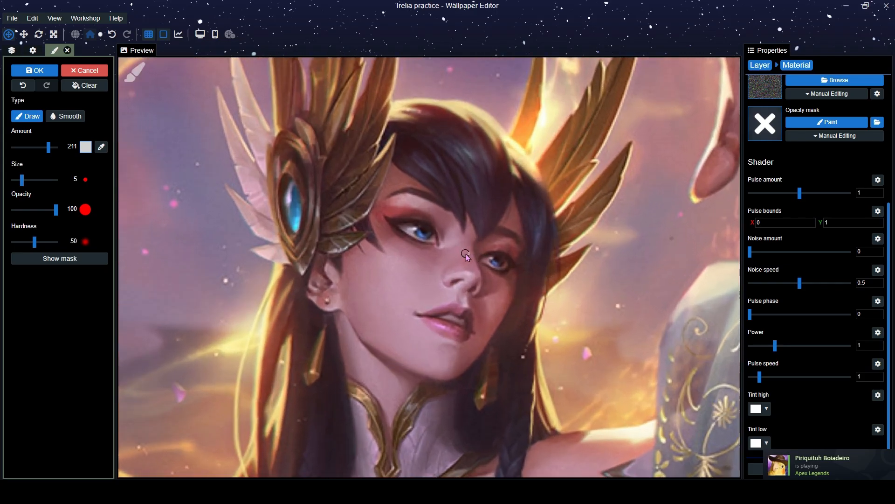
scroll(466, 254, "up", 1)
scroll(494, 283, "up", 1)
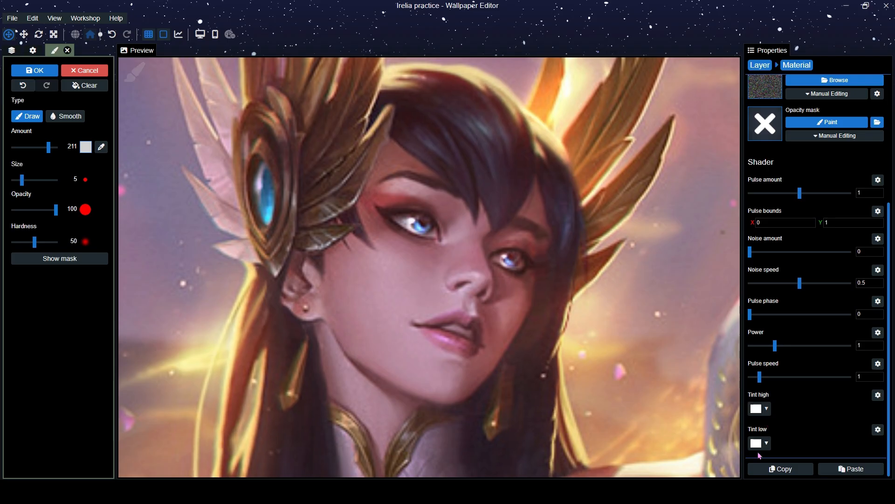
Try cyan #00ffff as the Pulse effect's high tint
left_click(760, 410)
left_click(653, 348)
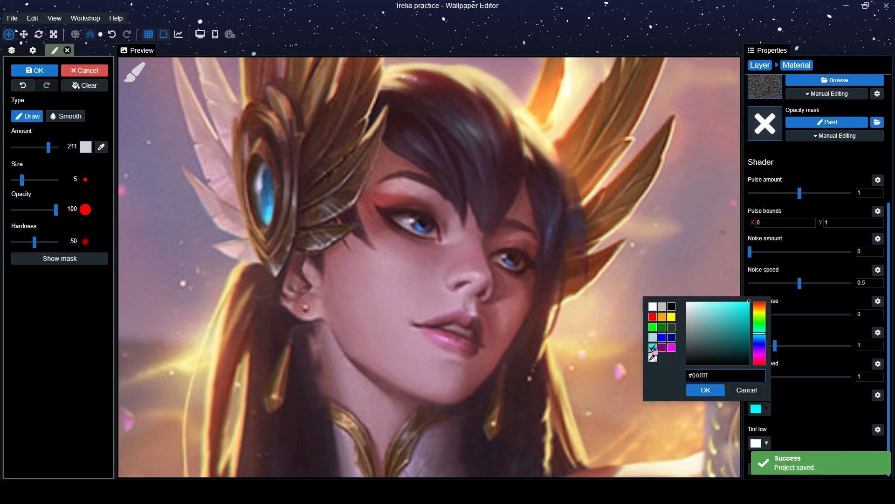
left_click(798, 416)
Set the Pulse effect's low tint to a light violet-blue and its high tint to white #ffffff
left_click(757, 443)
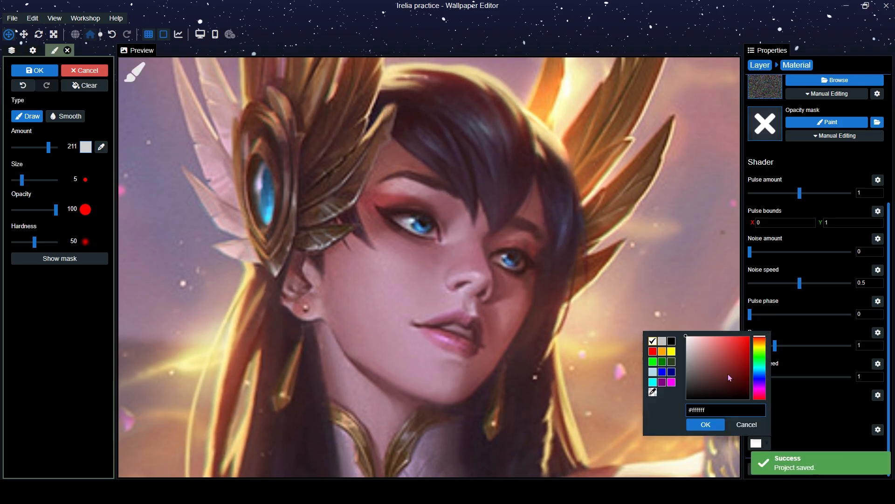
left_click(702, 342)
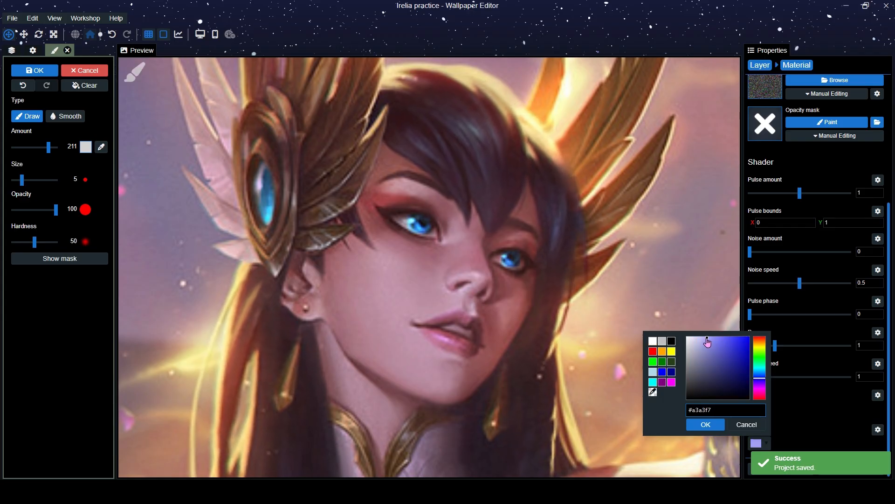
left_click(806, 401)
left_click(766, 412)
left_click_drag(698, 310, 686, 299)
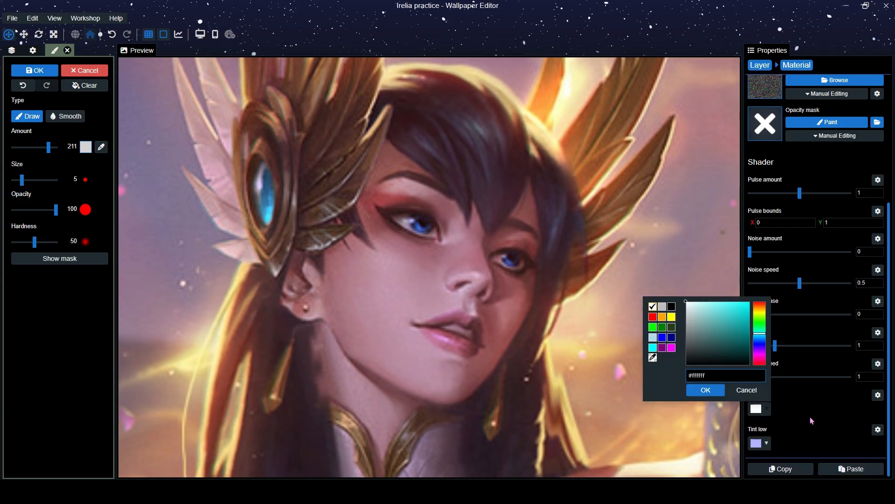
left_click(810, 417)
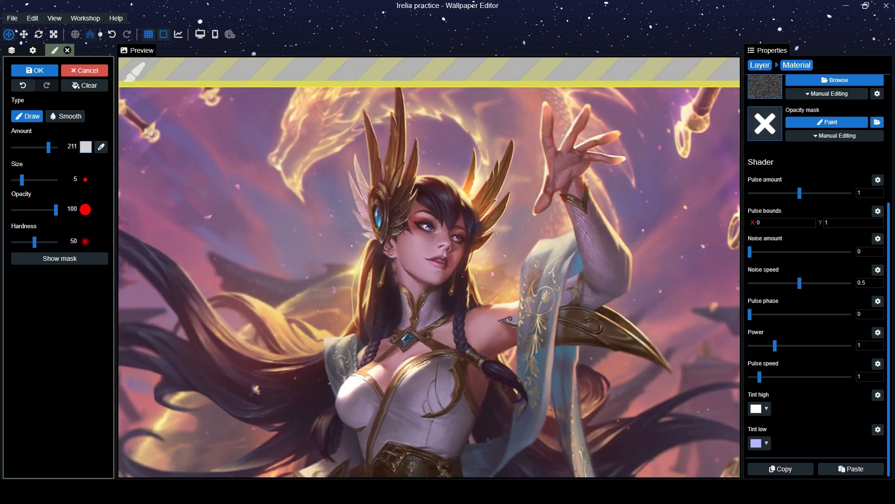
Go back to the image layer's effects and add a second Pulse effect
scroll(830, 327, "up", 3)
scroll(828, 329, "up", 1)
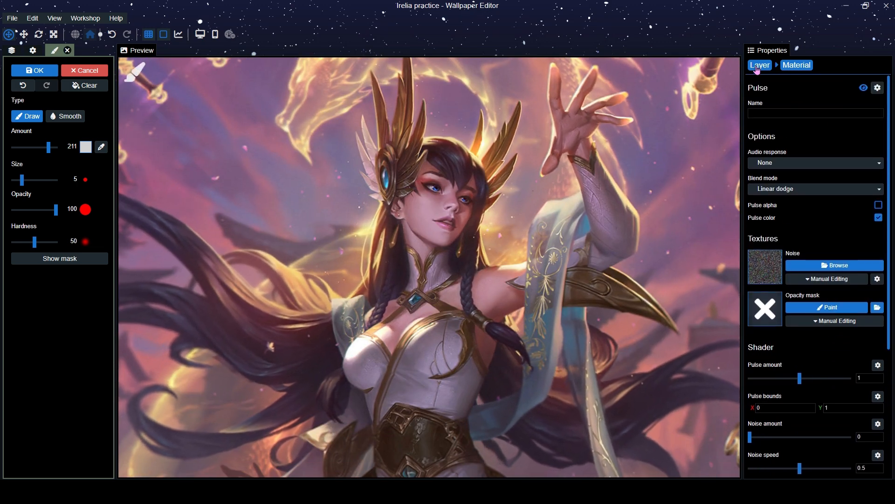
left_click(759, 66)
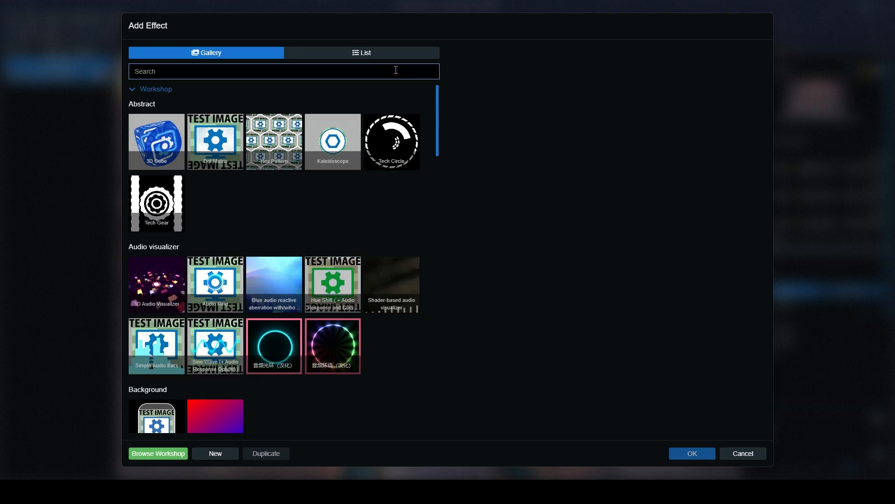
type("puls")
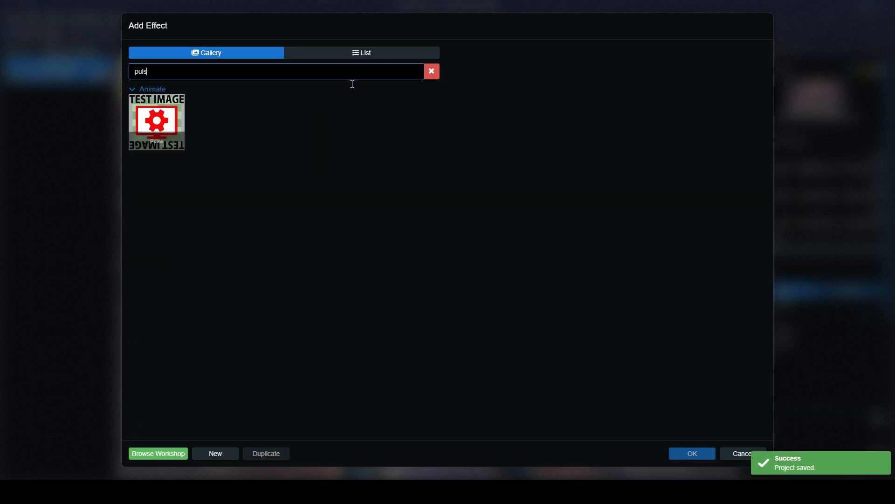
left_click(183, 142)
left_click(679, 454)
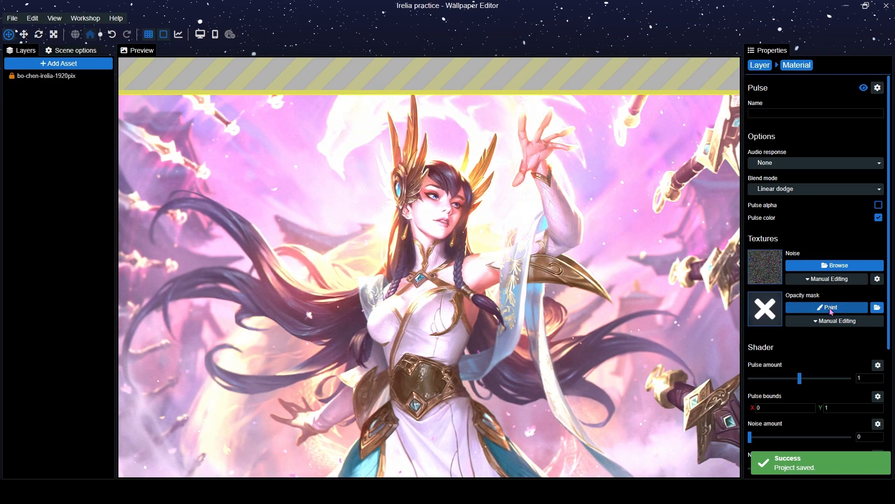
Paint the new Pulse effect's opacity mask over the golden dragon and its glow with brush amount 91 and size 80, and save the project
left_click(823, 307)
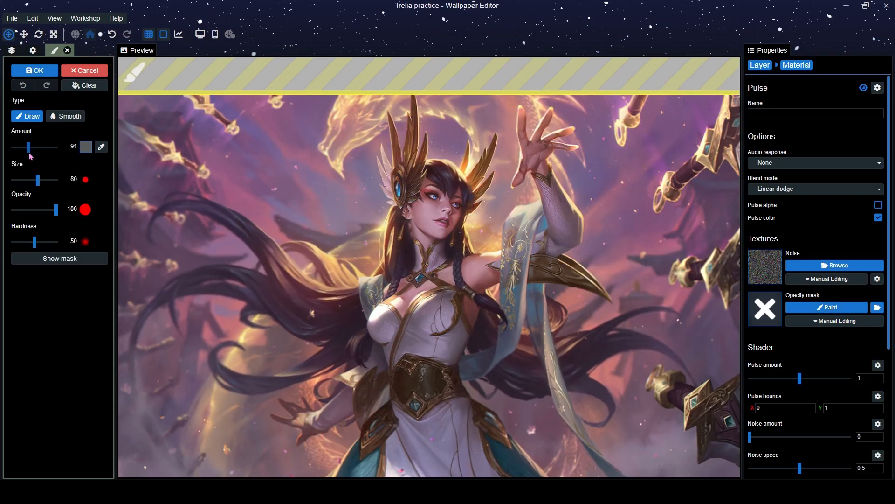
scroll(413, 129, "up", 2)
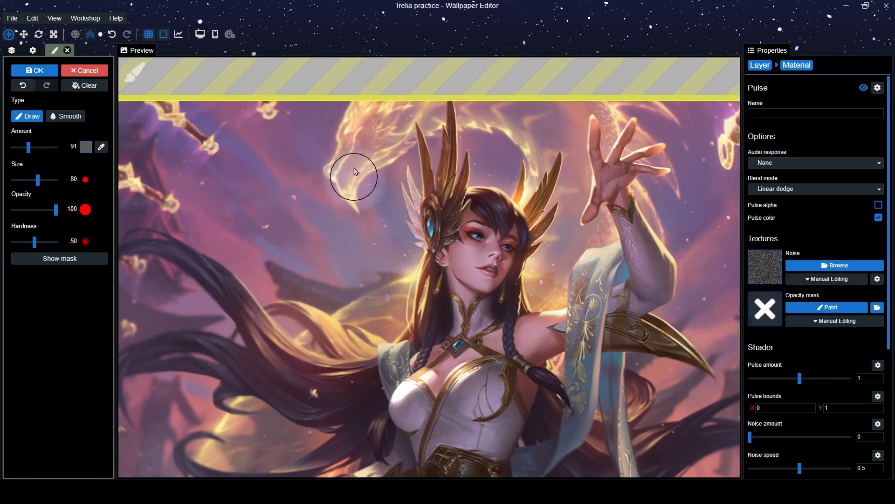
mouse_move(381, 115)
left_mouse_down()
mouse_move(519, 112)
mouse_move(558, 132)
mouse_move(604, 117)
left_mouse_up()
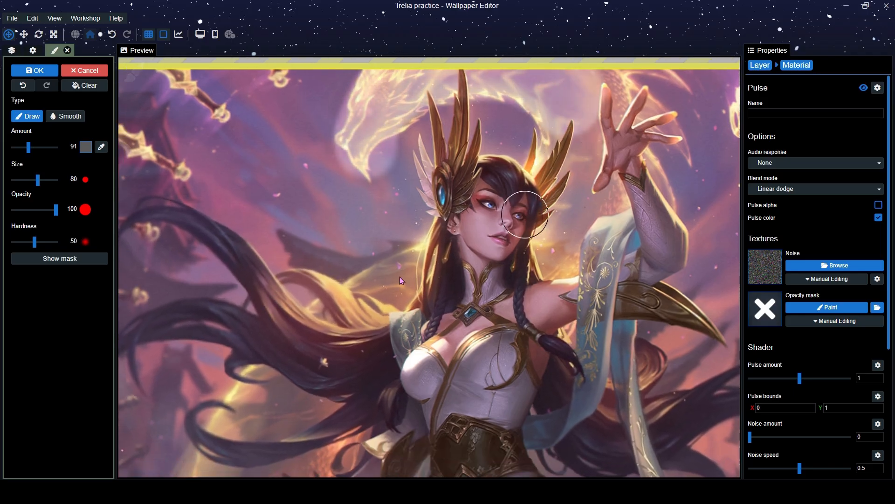
scroll(388, 281, "up", 3)
key("ctrl+s")
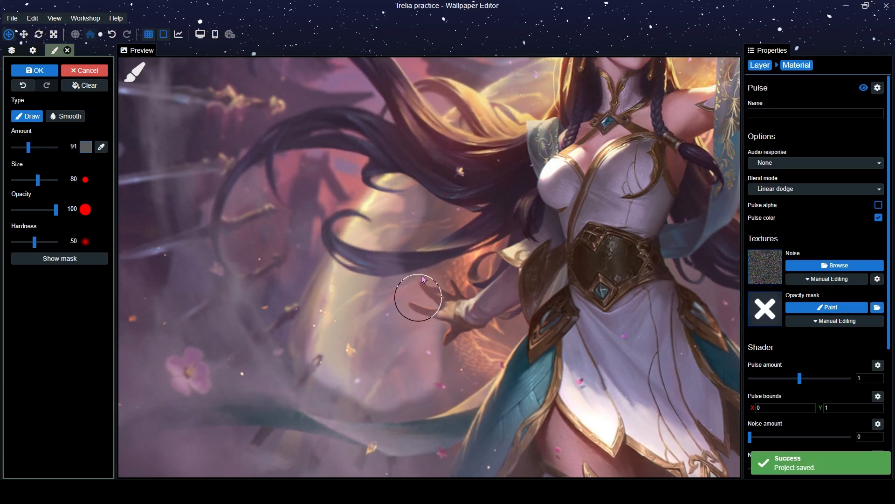
scroll(427, 231, "down", 3)
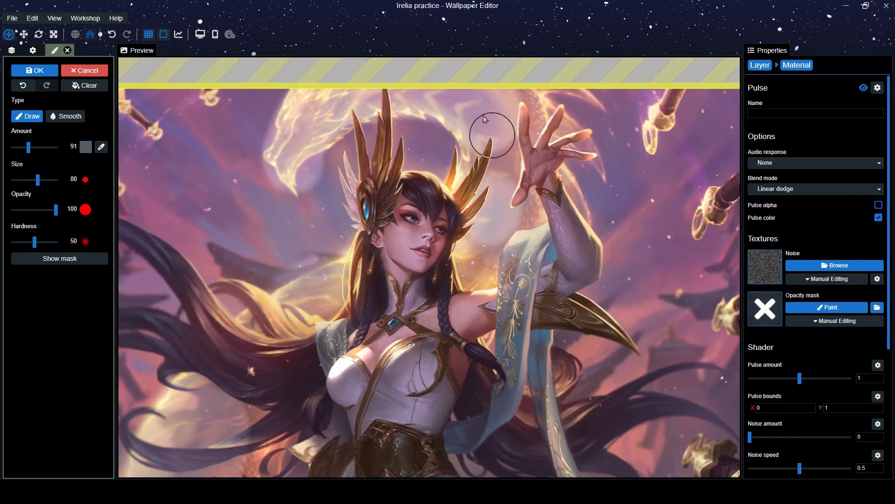
Set the second Pulse effect's pulse speed to 1
scroll(483, 161, "down", 2)
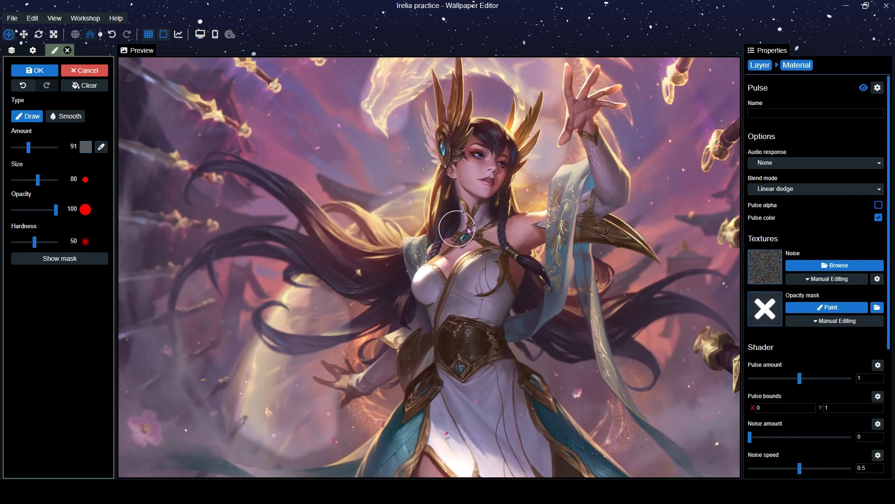
scroll(816, 356, "down", 4)
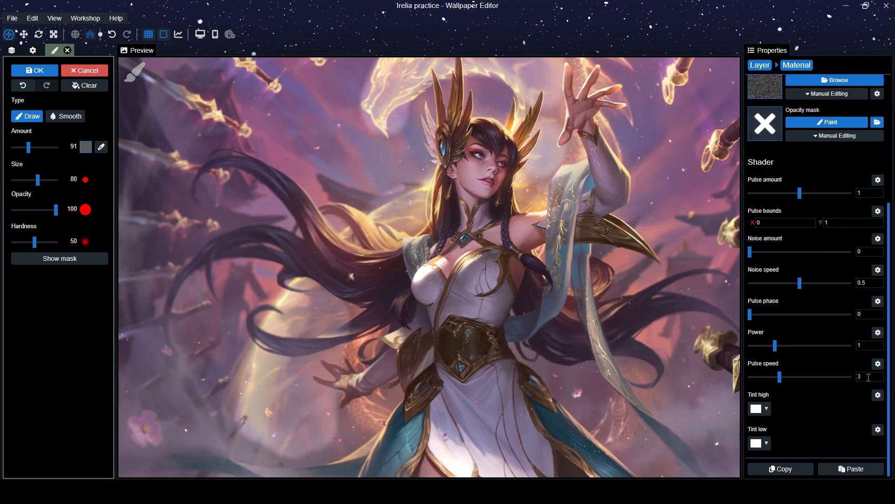
scroll(815, 382, "up", 4)
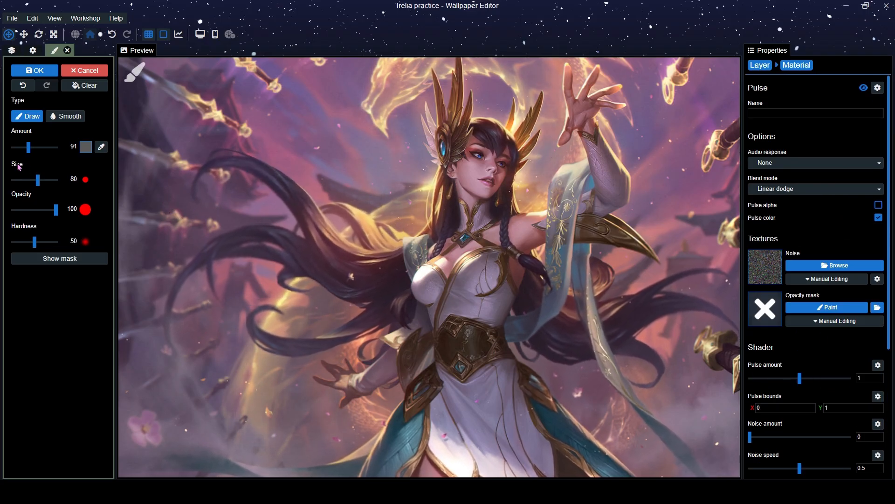
Show the mask overlay and erase the mask spill around the dragon's head with brush amount 0 and size 30
left_click_drag(28, 147, 13, 148)
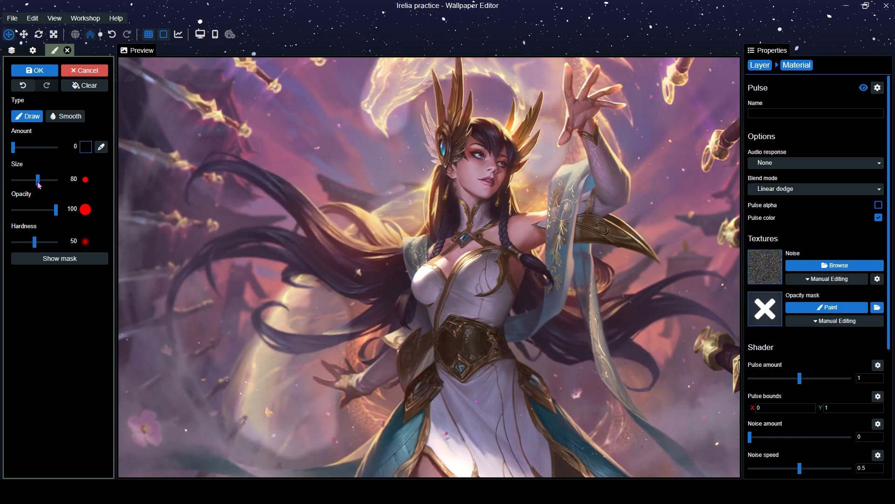
left_click_drag(39, 185, 34, 186)
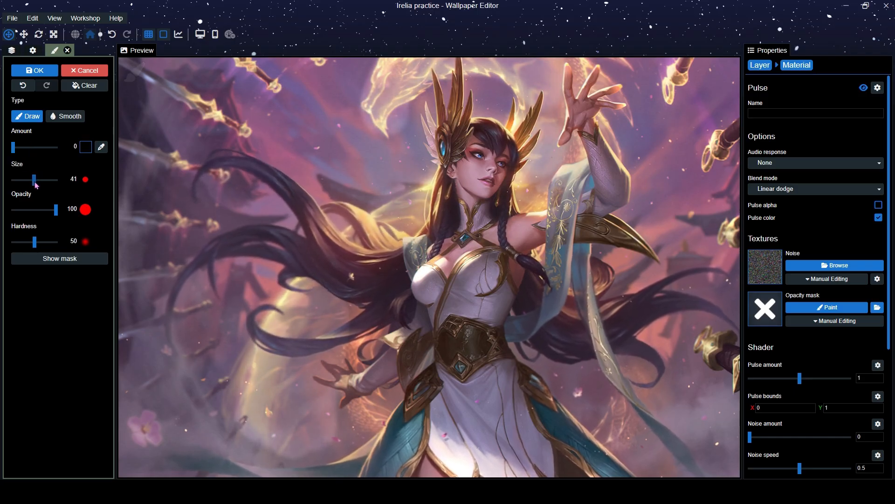
scroll(310, 145, "up", 3)
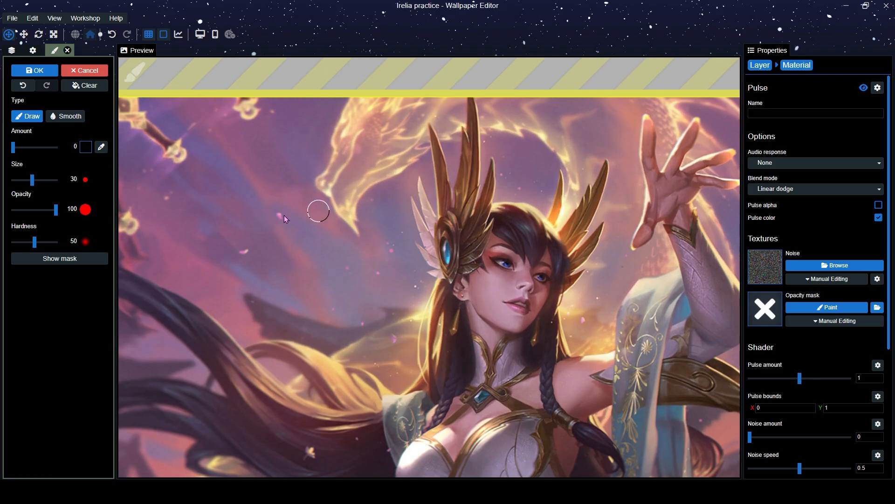
key("ctrl+s")
left_click(60, 259)
left_click_drag(314, 178, 323, 262)
scroll(308, 273, "up", 4)
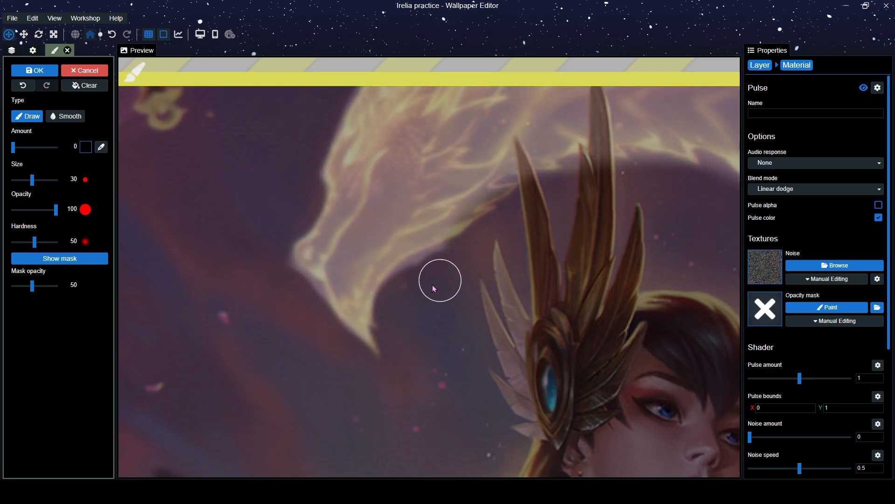
Erase the Pulse mask inside the dragon's curve above the character's hair and between the headdress wings
left_click_drag(534, 261, 504, 250)
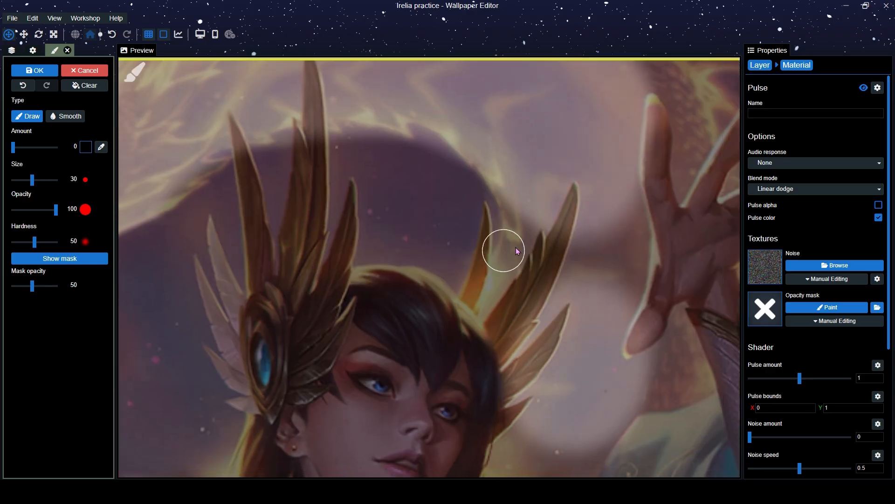
left_click_drag(464, 211, 503, 262)
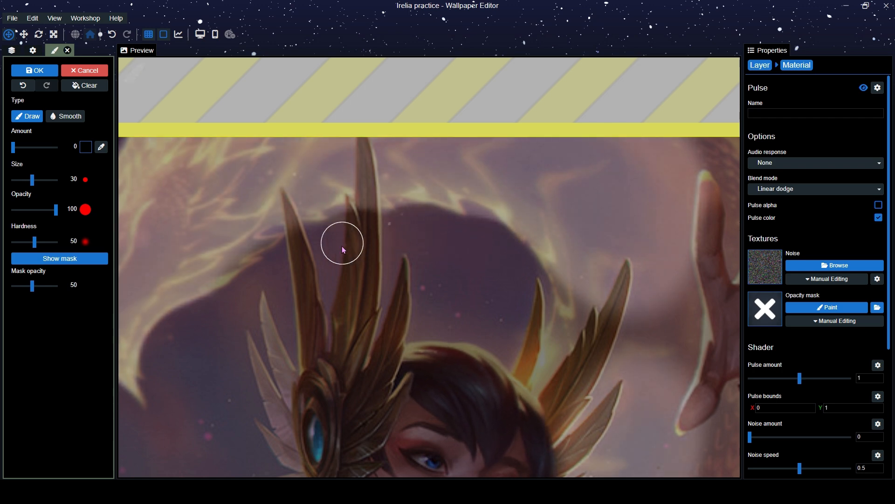
scroll(466, 203, "down", 5)
left_click_drag(455, 323, 470, 294)
scroll(459, 275, "up", 2)
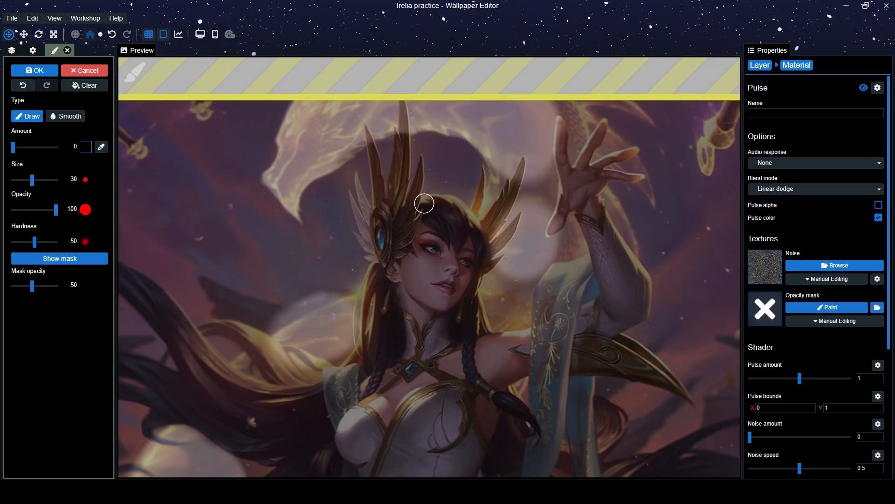
Reduce the brush size to 15 and erase the mask from the golden feathers of the winged headdress
scroll(425, 204, "up", 2)
left_click_drag(425, 215, 413, 316)
scroll(396, 263, "up", 2)
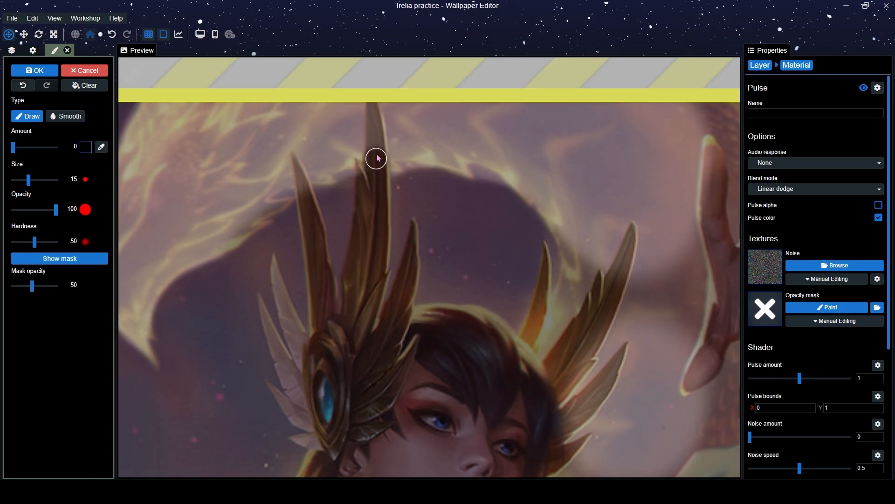
scroll(443, 224, "down", 3)
mouse_move(435, 312)
left_mouse_down()
mouse_move(466, 226)
mouse_move(369, 251)
left_mouse_up()
scroll(452, 313, "up", 2)
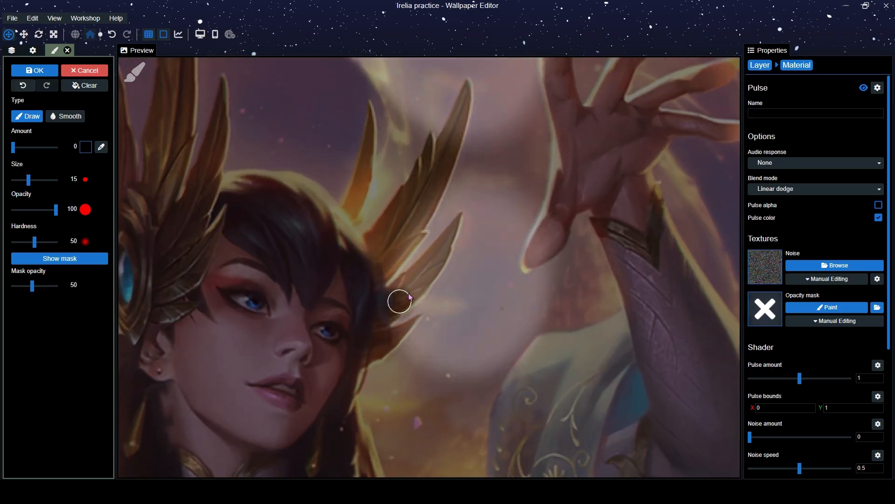
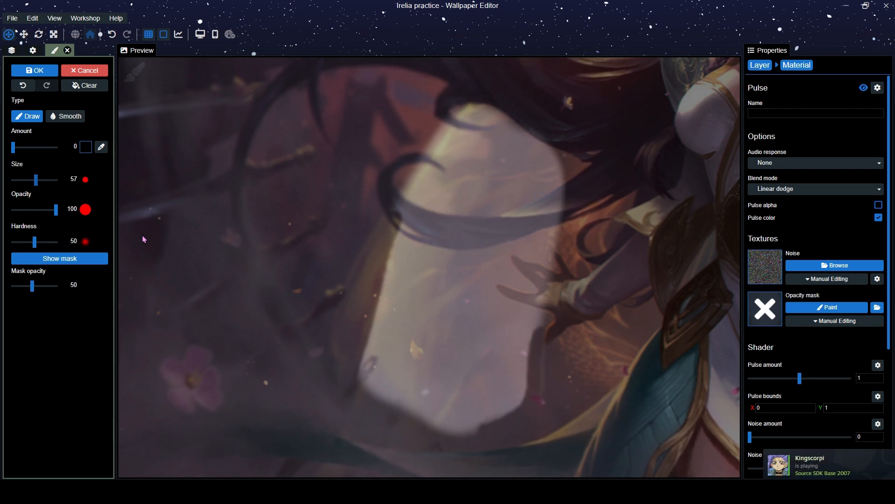
Erase the mask over the lowered hand and the nearby hair with brush size 57, and hide the mask overlay
left_click_drag(508, 373, 522, 344)
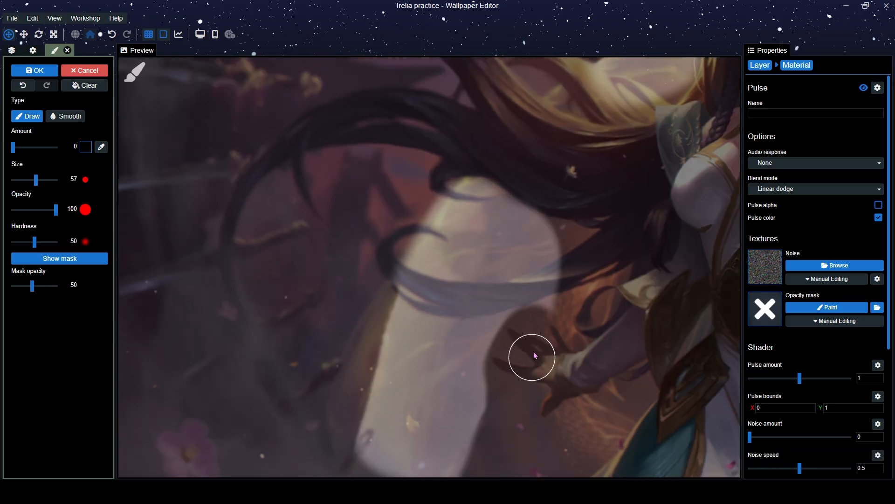
left_click_drag(534, 357, 557, 245)
left_click(95, 260)
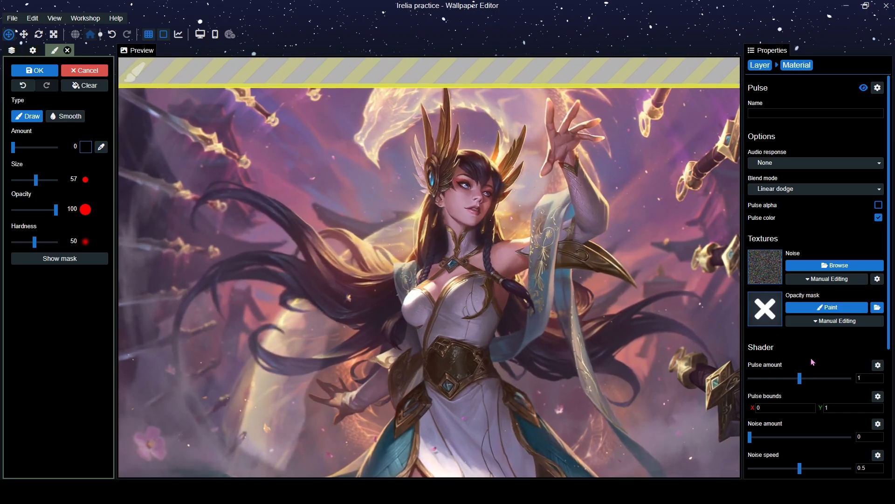
Choose orange #ffa500 as the second Pulse effect's high tint
scroll(810, 357, "down", 5)
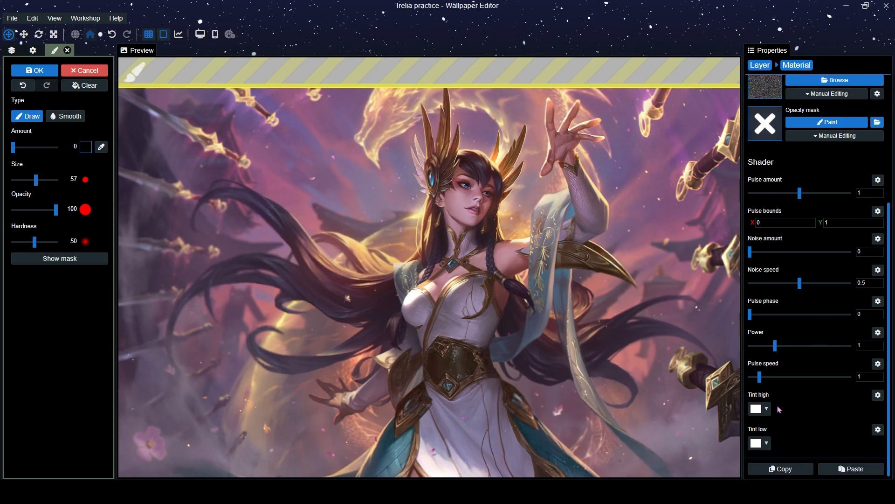
left_click(768, 410)
left_click(662, 317)
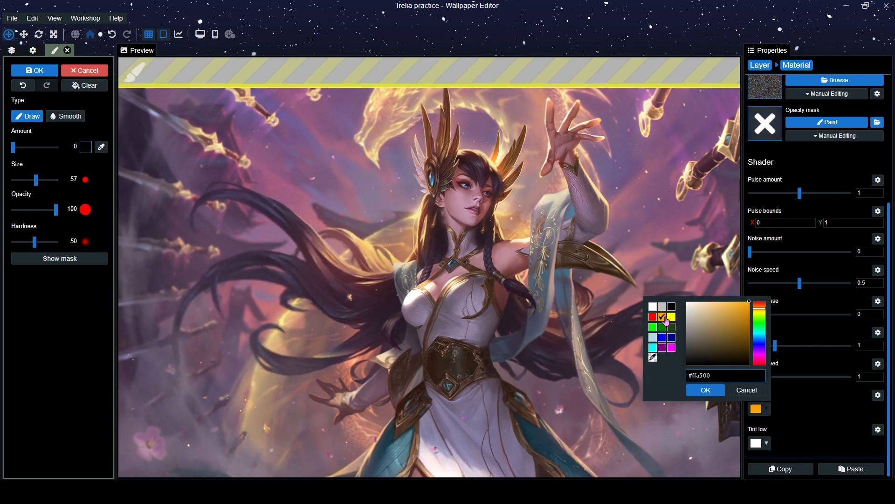
Set the Pulse effect's high tint to orange (#ffa500) and save the project
left_click(789, 430)
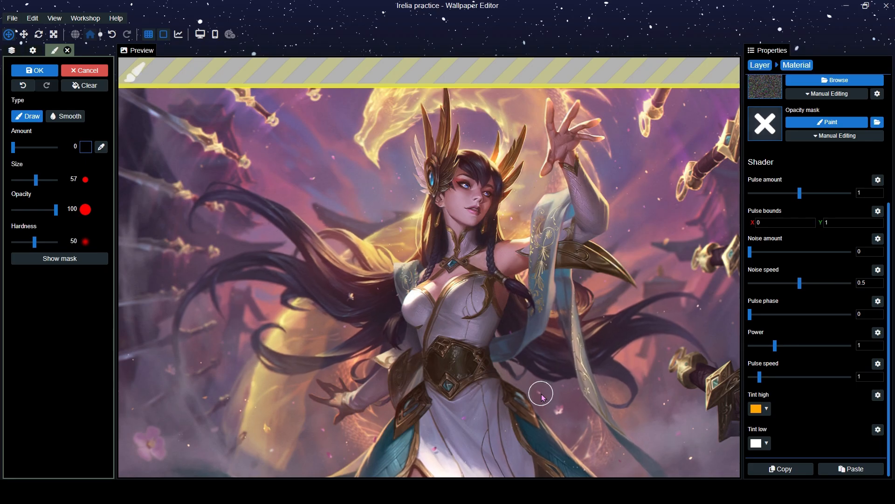
scroll(765, 328, "up", 4)
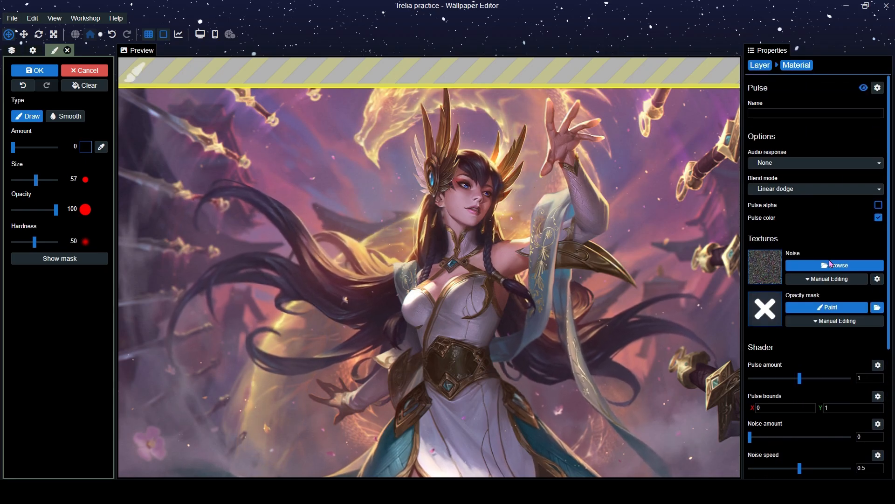
key("ctrl+s")
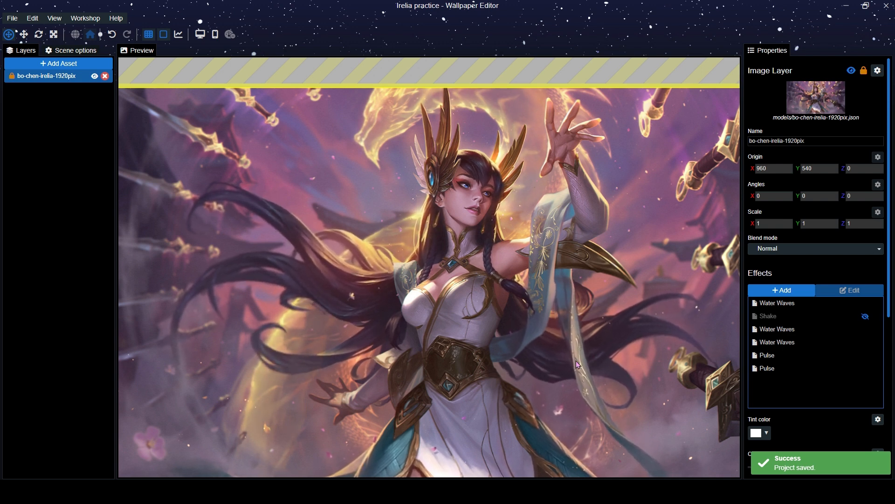
Add the Shake effect to the bo-chen-irelia-1920pix image layer
scroll(505, 222, "down", 1)
left_click_drag(573, 297, 519, 281)
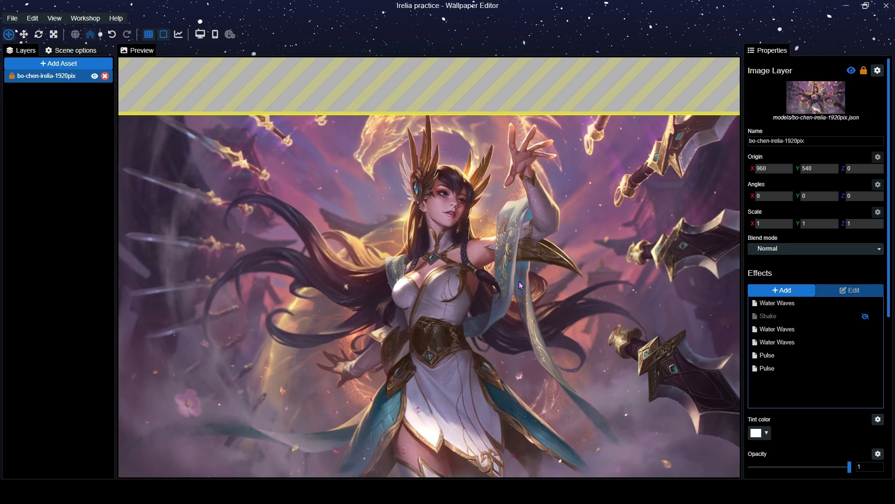
left_click(777, 294)
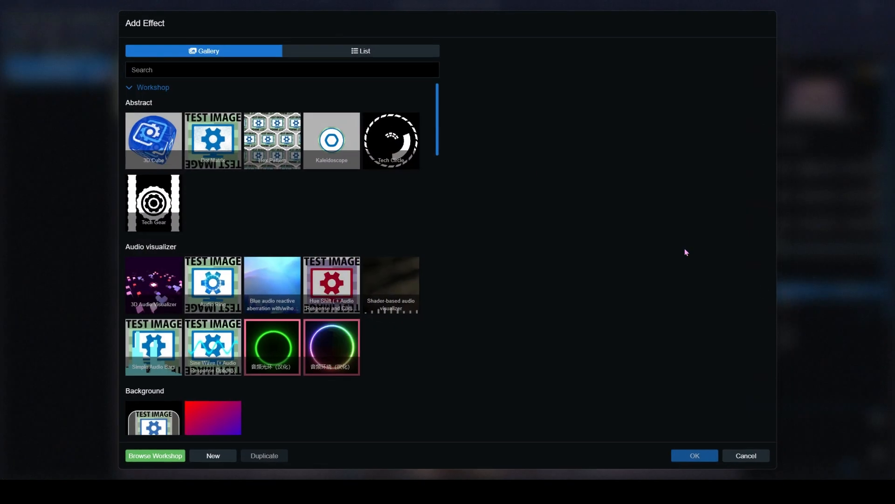
left_click(378, 72)
type("shak")
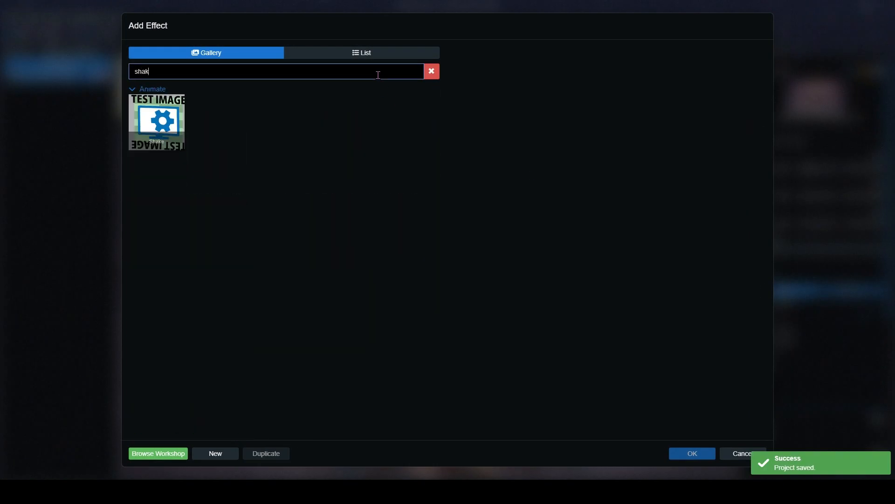
left_click(157, 122)
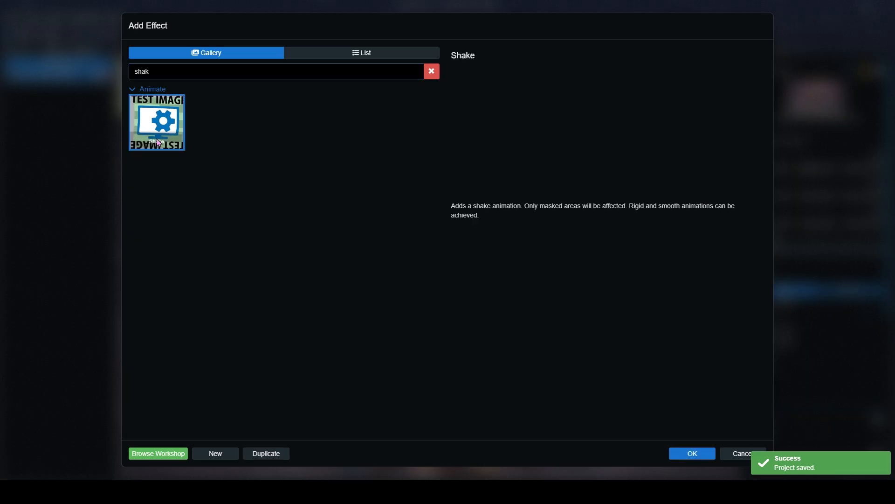
left_click(689, 454)
Paint the shake direction along the lower-right sword from hilt to blade and save the project
left_click(820, 252)
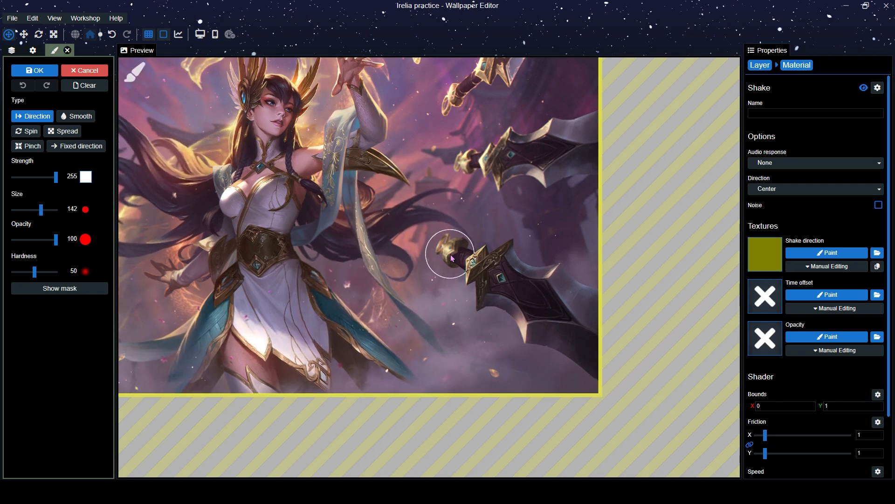
left_click_drag(451, 257, 581, 341)
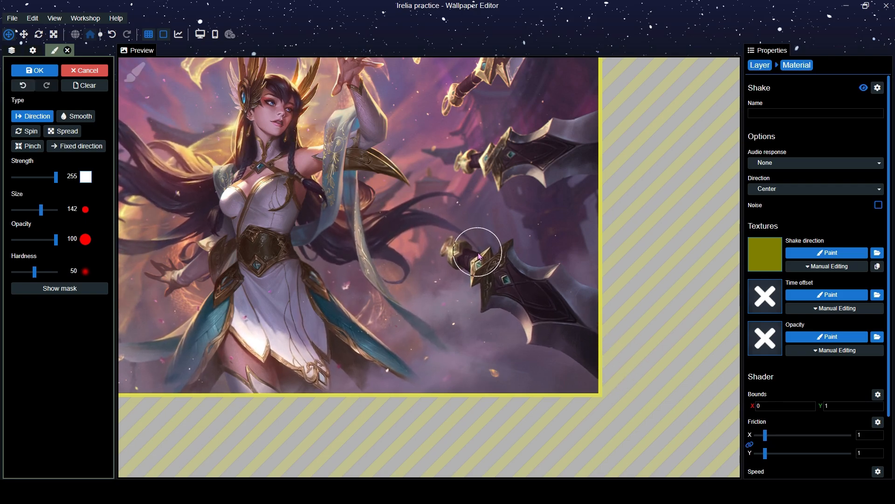
mouse_move(478, 252)
left_mouse_down()
mouse_move(612, 336)
mouse_move(479, 266)
mouse_move(613, 334)
left_mouse_up()
key("ctrl+s")
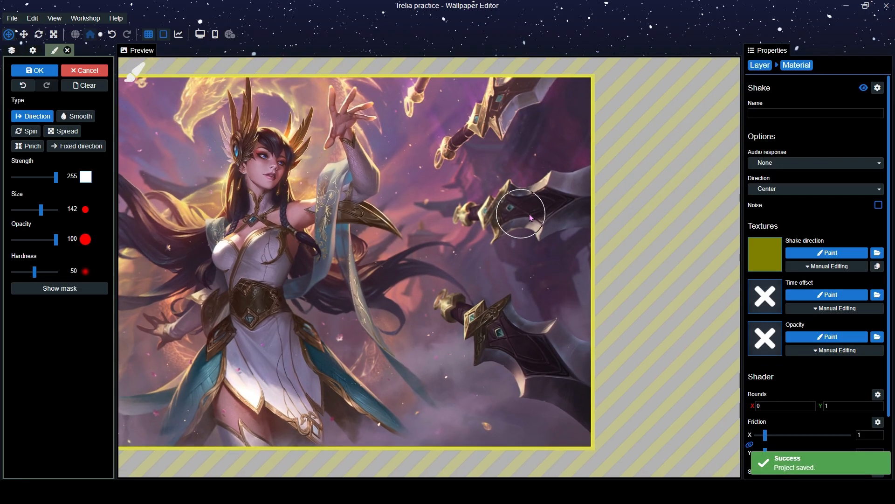
Undo the last direction stroke, reduce the brush size to 41, and paint the shake direction along the middle-right sword
scroll(504, 240, "up", 2)
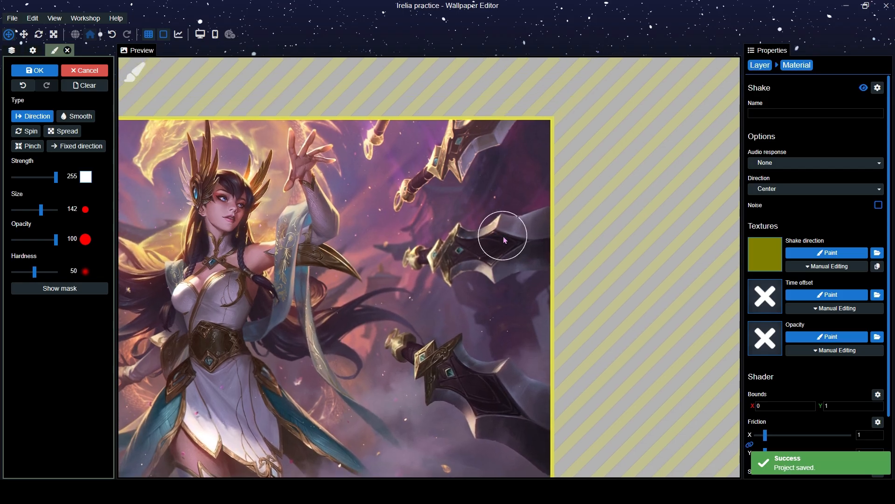
scroll(505, 240, "up", 3)
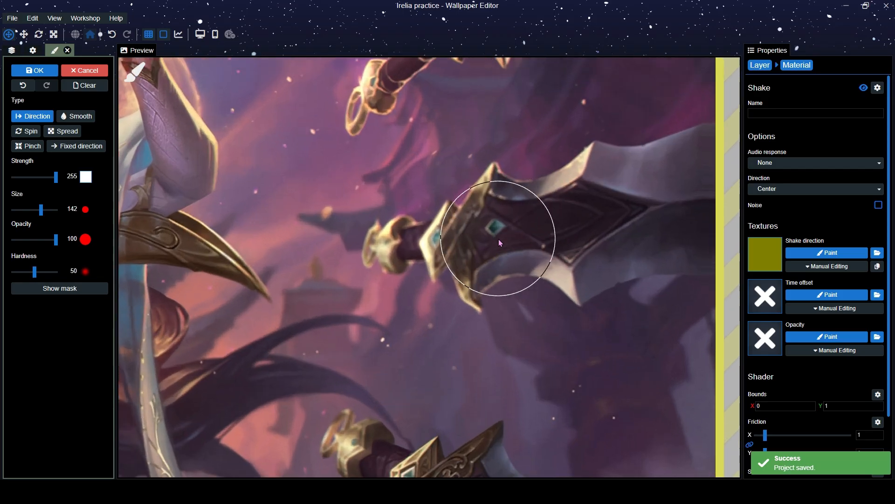
left_click(89, 289)
left_click(84, 288)
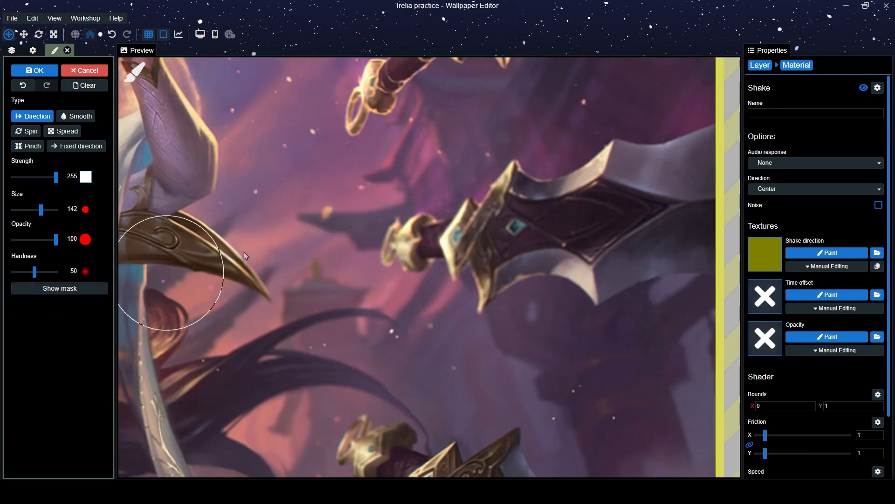
left_click(21, 86)
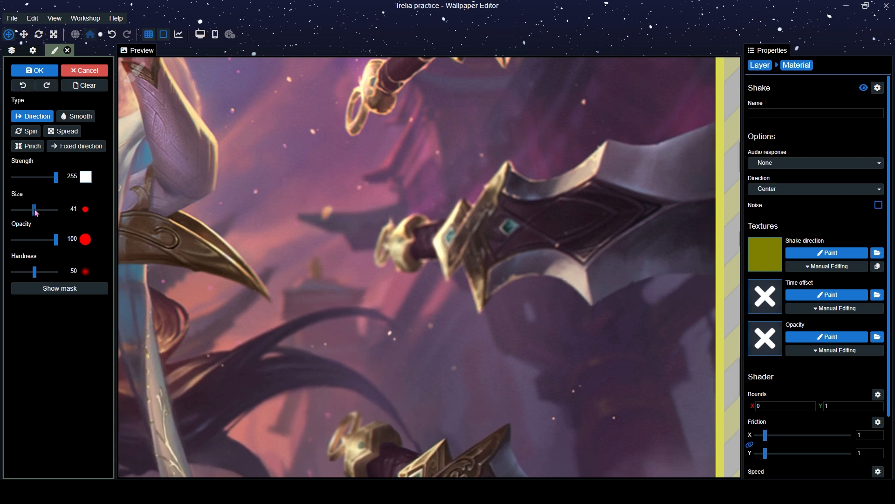
scroll(434, 213, "down", 3)
scroll(345, 224, "up", 3)
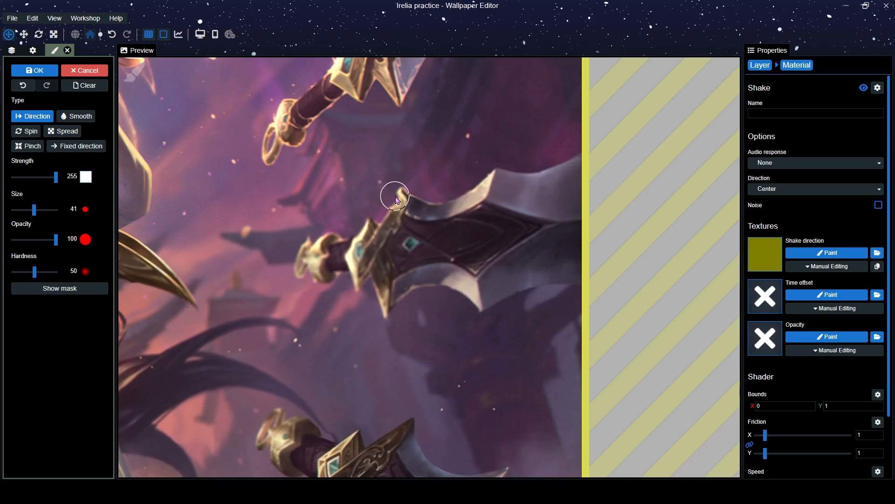
Paint the shake direction over the upper-right sword and add another hilt-to-blade stroke on the middle-right sword
scroll(544, 187, "down", 5)
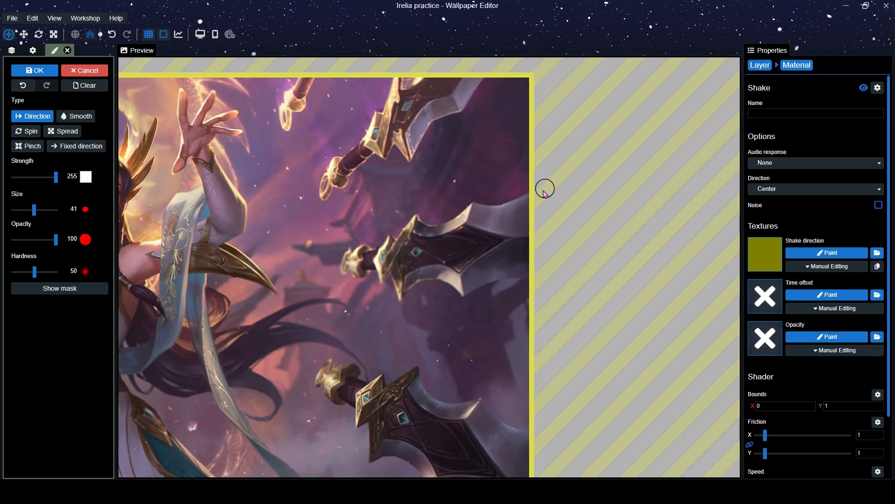
scroll(417, 229, "up", 5)
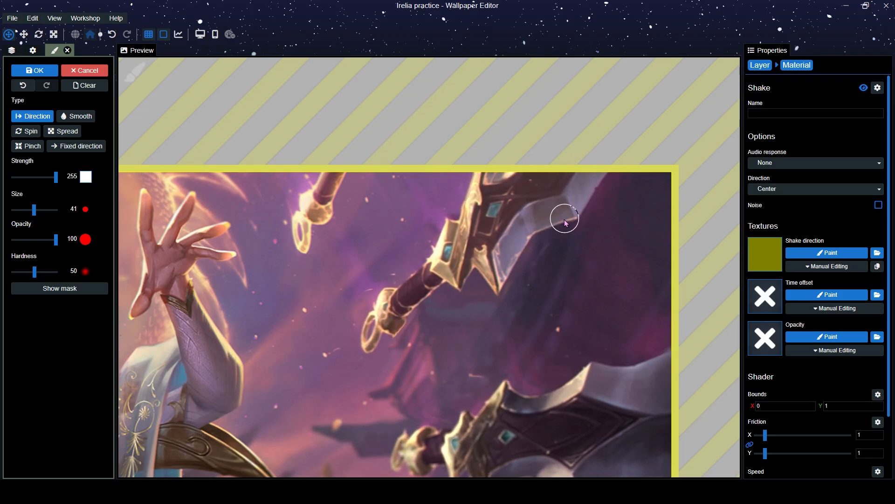
scroll(508, 168, "down", 3)
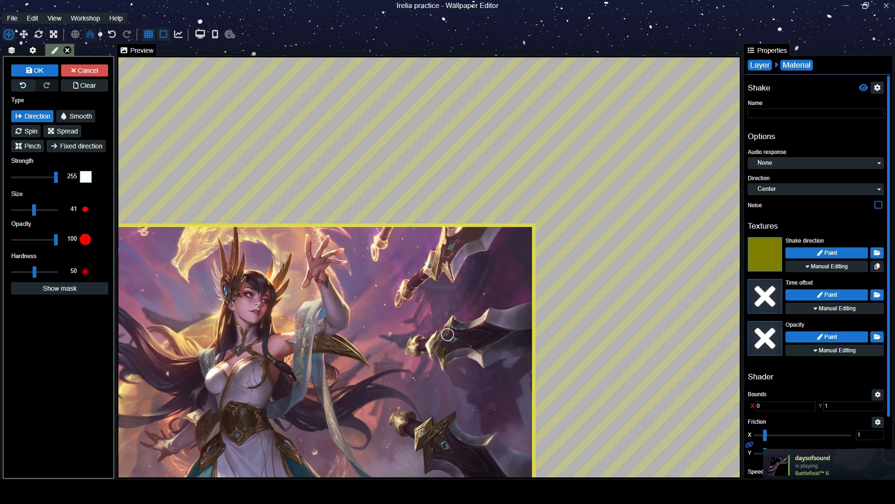
mouse_move(448, 334)
left_mouse_down()
mouse_move(504, 184)
mouse_move(509, 328)
left_mouse_up()
scroll(430, 306, "up", 3)
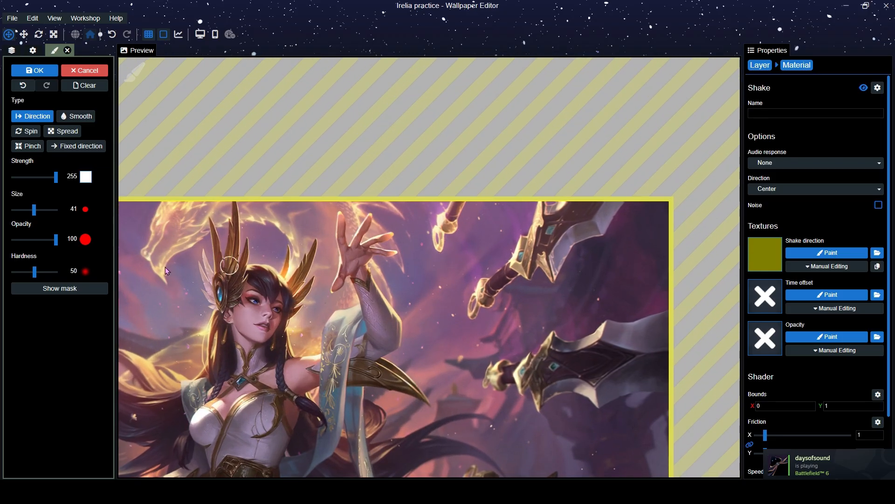
Show the direction mask and paint the small sword hilt at the image's upper edge, beside the raised hand
left_click(60, 288)
scroll(444, 266, "down", 3)
scroll(477, 237, "up", 3)
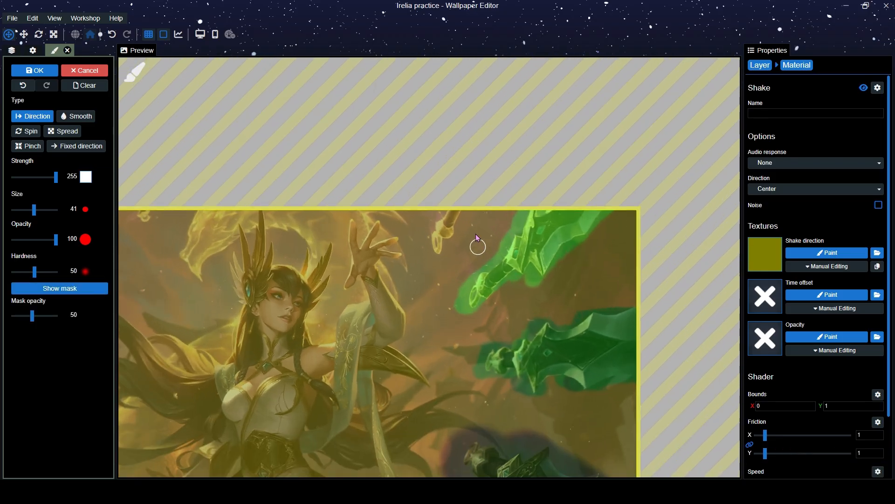
scroll(443, 208, "up", 6)
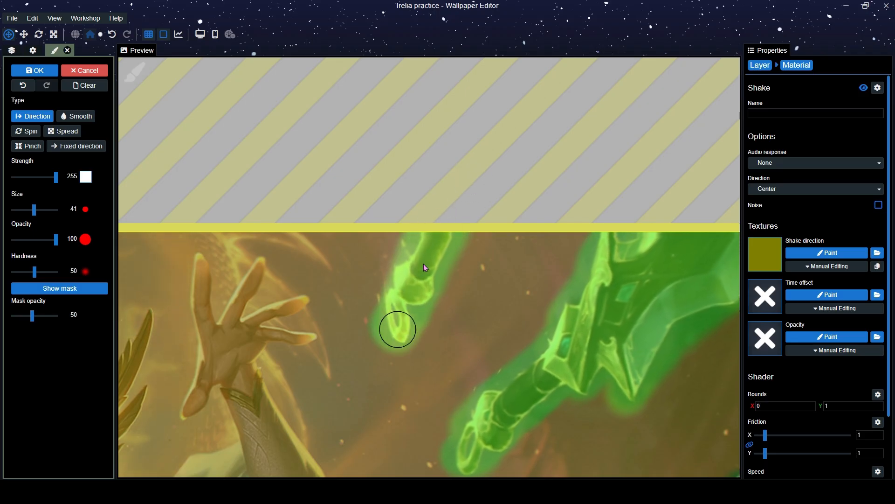
Paint the shake direction from hilt to blade along the swords in the image's upper-left area
scroll(460, 242, "down", 6)
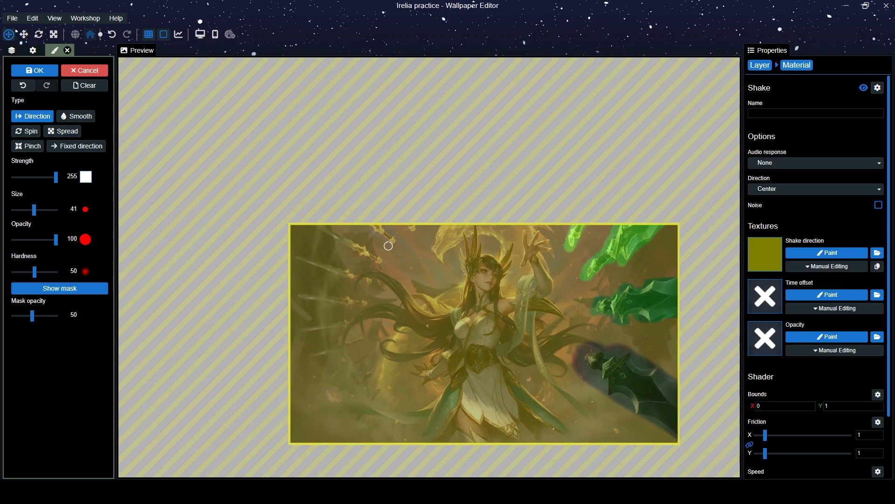
scroll(387, 279, "up", 6)
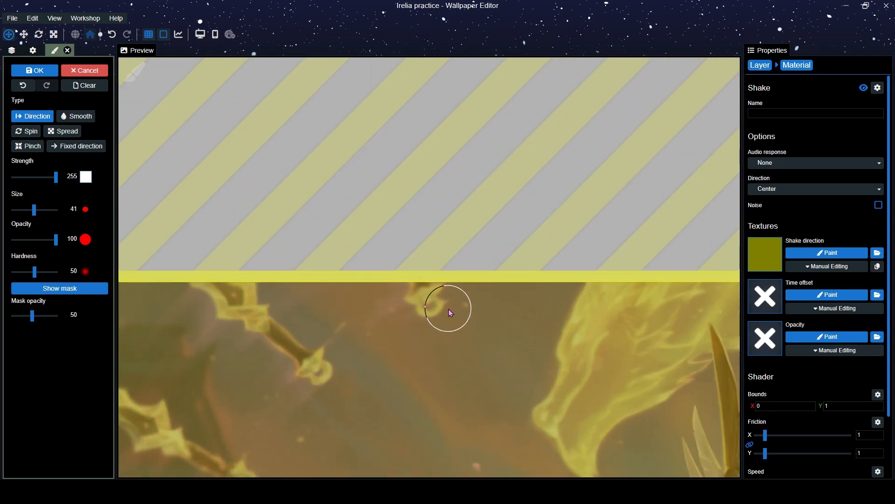
left_click_drag(430, 305, 401, 253)
left_click_drag(383, 286, 553, 235)
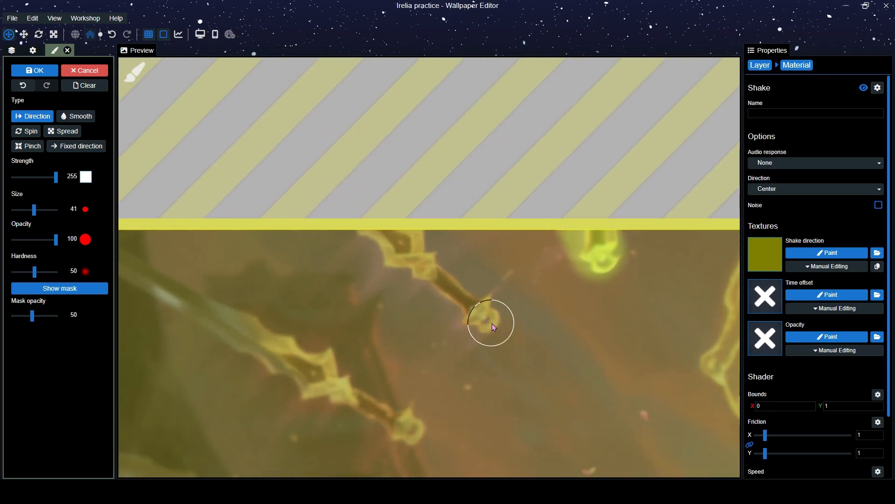
left_click_drag(493, 324, 456, 305)
scroll(388, 231, "down", 3)
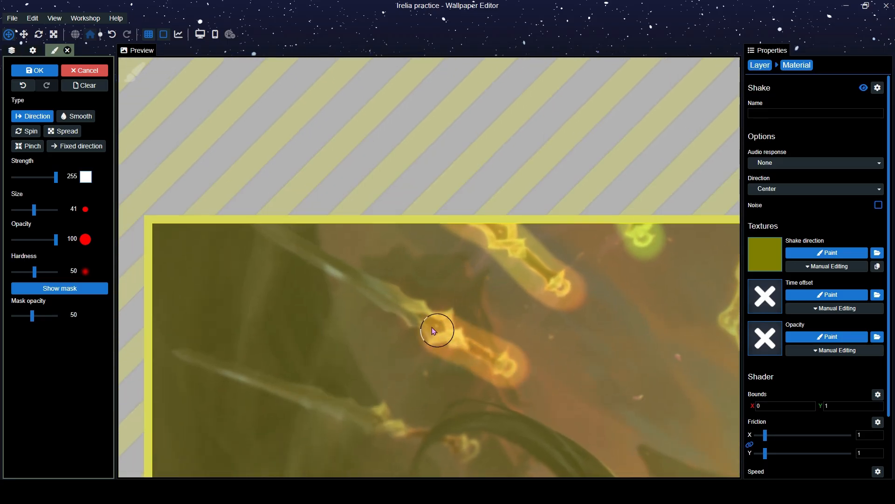
left_click_drag(433, 331, 243, 213)
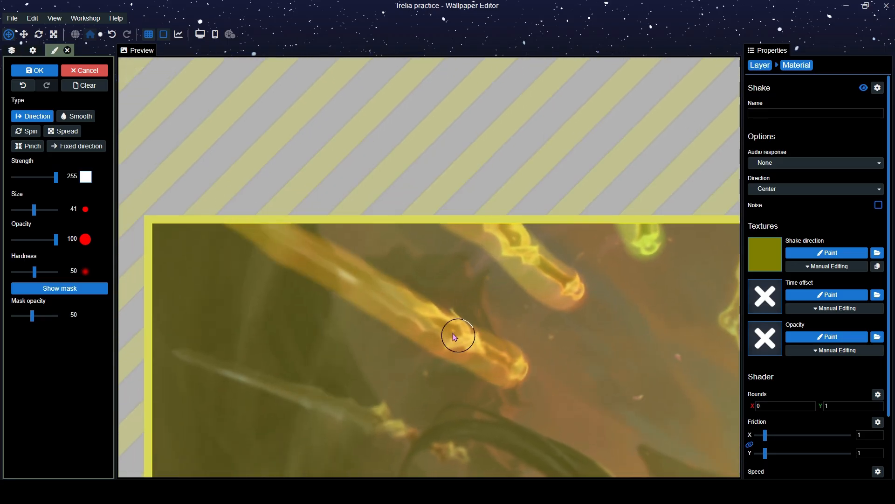
Hide the mask and paint the shake direction from hilt to tip along the next two swords down the image's left side
left_click(50, 289)
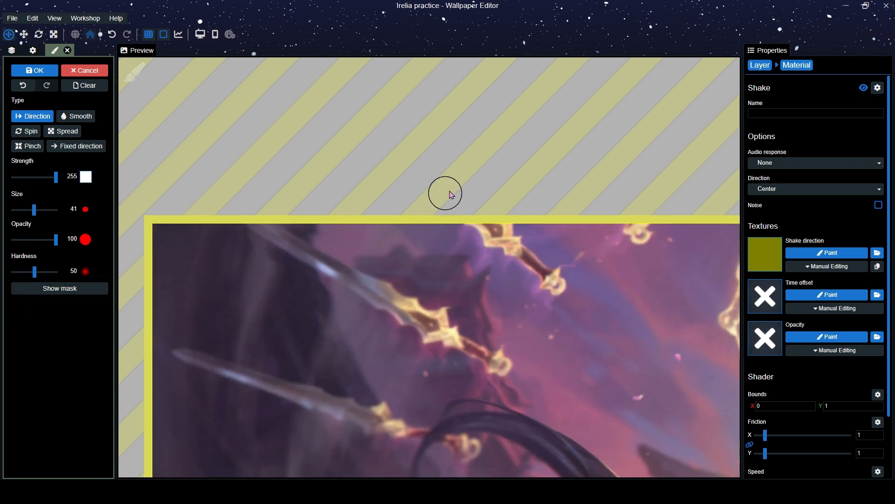
scroll(443, 192, "down", 2)
scroll(443, 253, "up", 1)
left_click_drag(440, 298, 484, 264)
left_click_drag(474, 317, 280, 253)
scroll(462, 273, "down", 3)
left_click_drag(473, 342, 492, 268)
scroll(493, 270, "up", 2)
left_click_drag(448, 302, 345, 286)
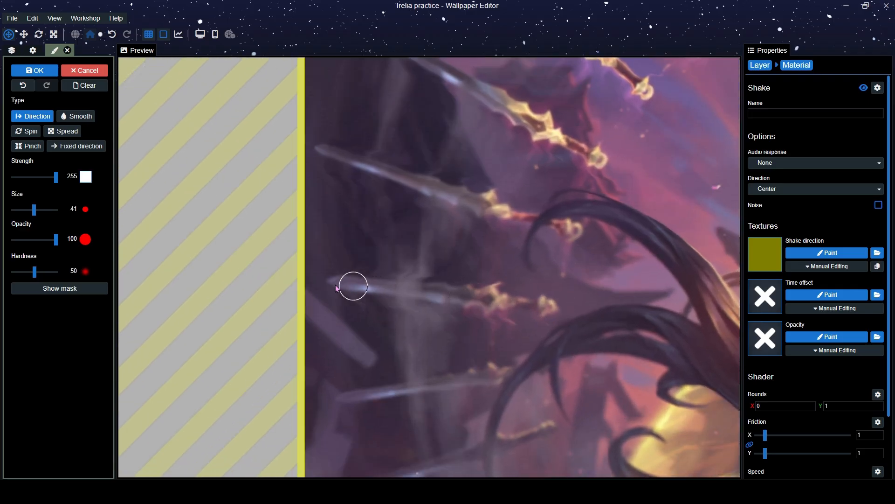
mouse_move(543, 314)
left_mouse_down()
mouse_move(495, 309)
mouse_move(488, 298)
left_mouse_up()
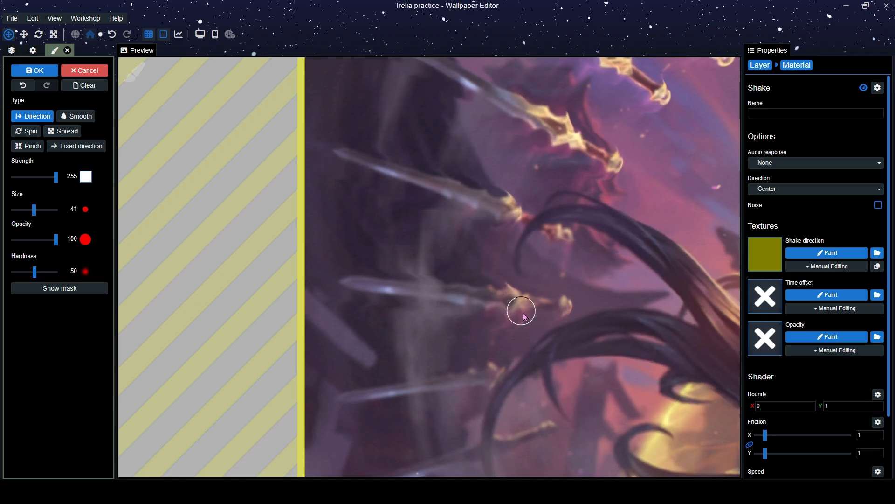
Paint the shake direction over the remaining faint swords in the image's lower-left area
scroll(485, 336, "down", 3)
scroll(489, 351, "up", 3)
scroll(488, 350, "up", 1)
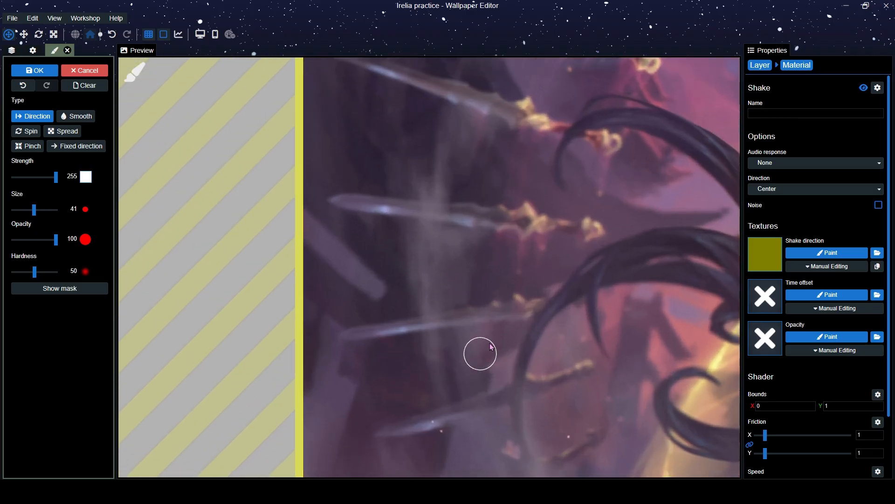
left_click_drag(435, 455, 419, 299)
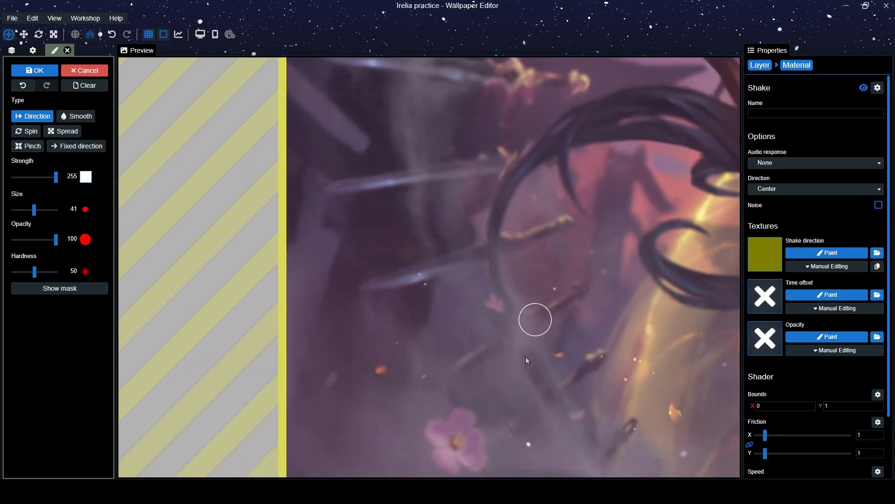
left_click_drag(526, 359, 499, 352)
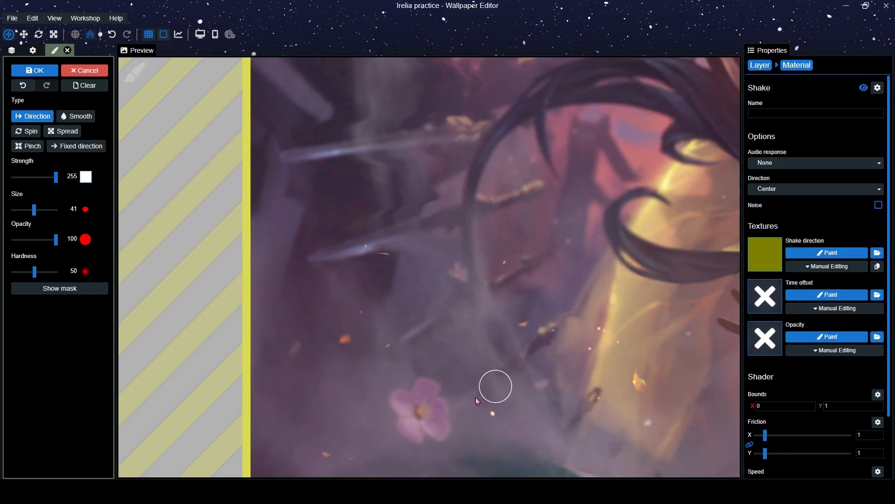
left_click_drag(475, 397, 415, 348)
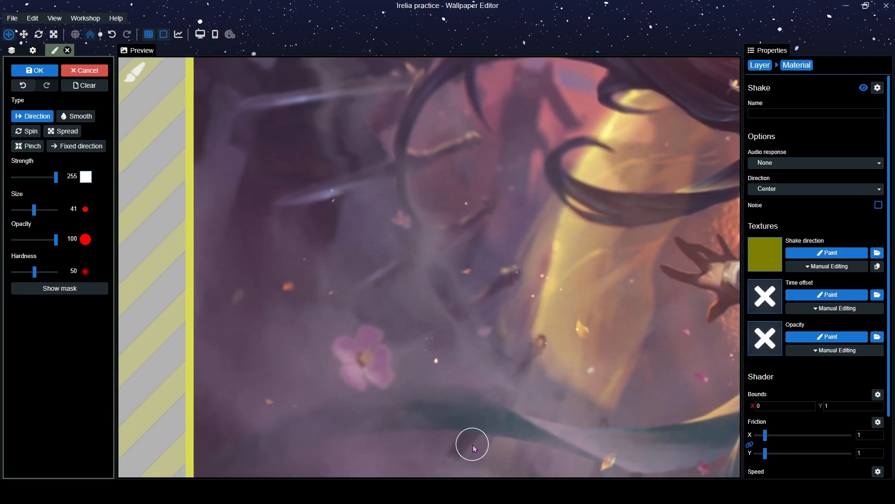
scroll(455, 421, "down", 10)
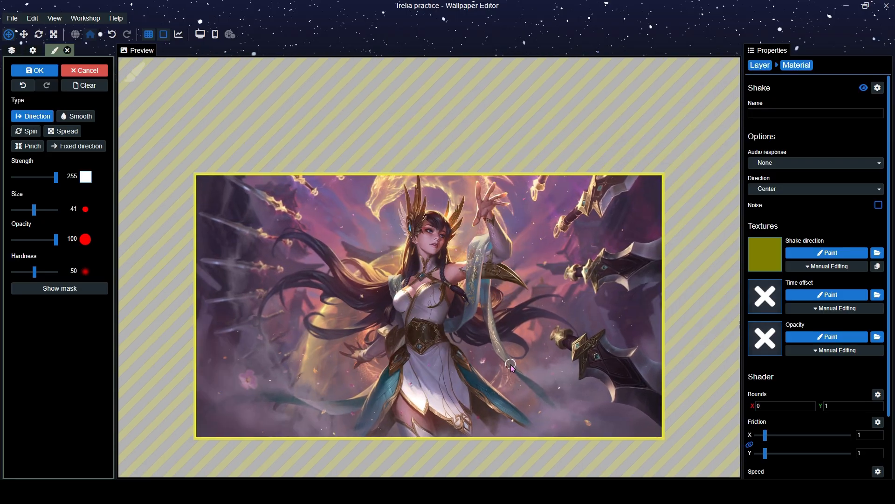
scroll(511, 366, "up", 2)
scroll(815, 379, "down", 1)
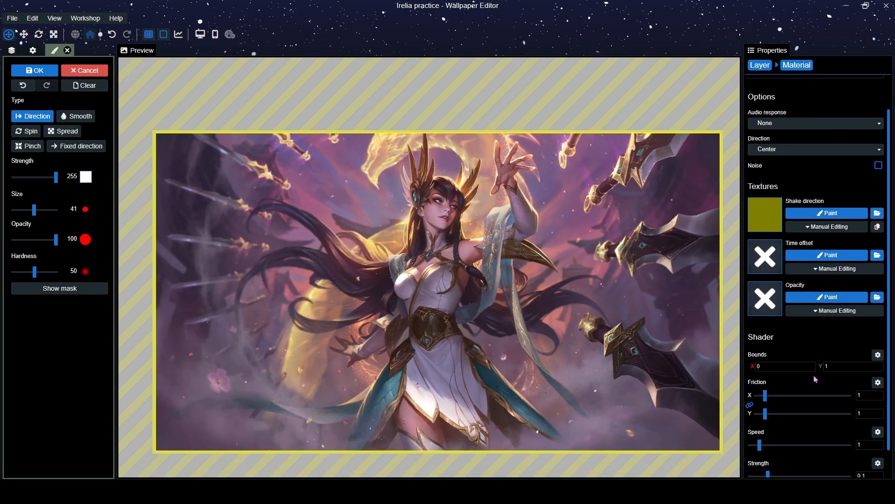
Set the swords' Shake speed to 0.84, return to the image layer and save the project
scroll(814, 373, "down", 1)
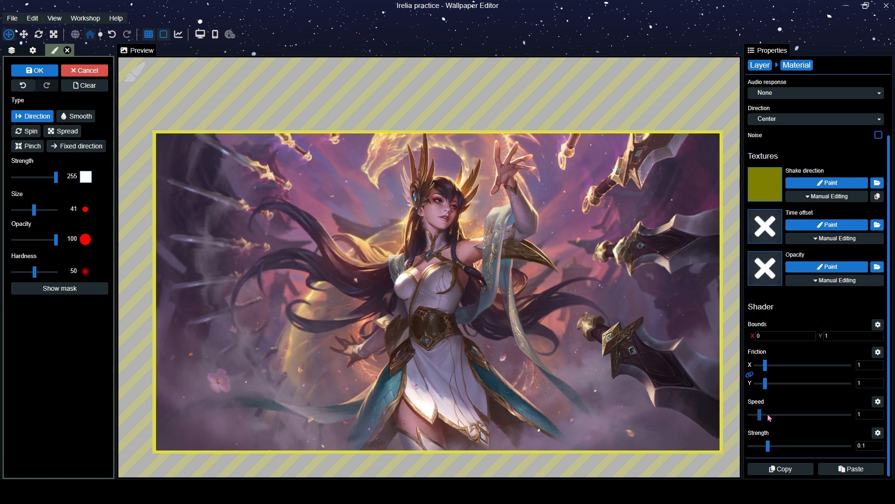
left_click_drag(760, 414, 761, 422)
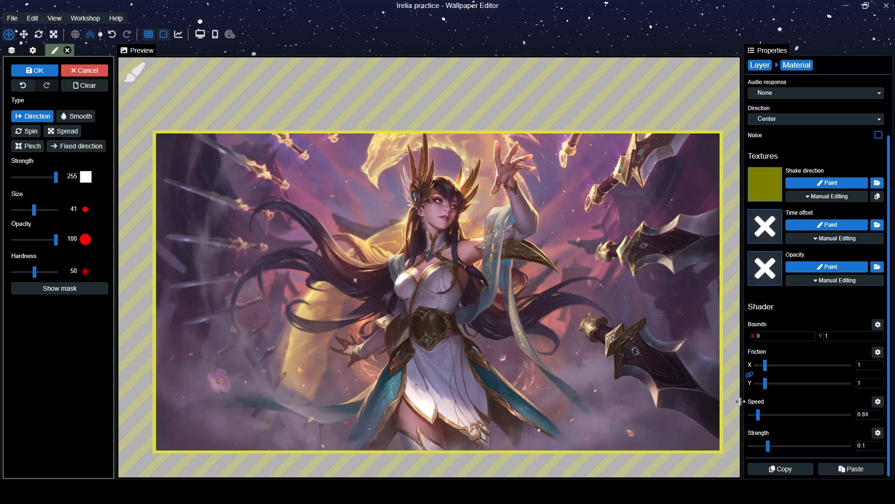
left_click(759, 66)
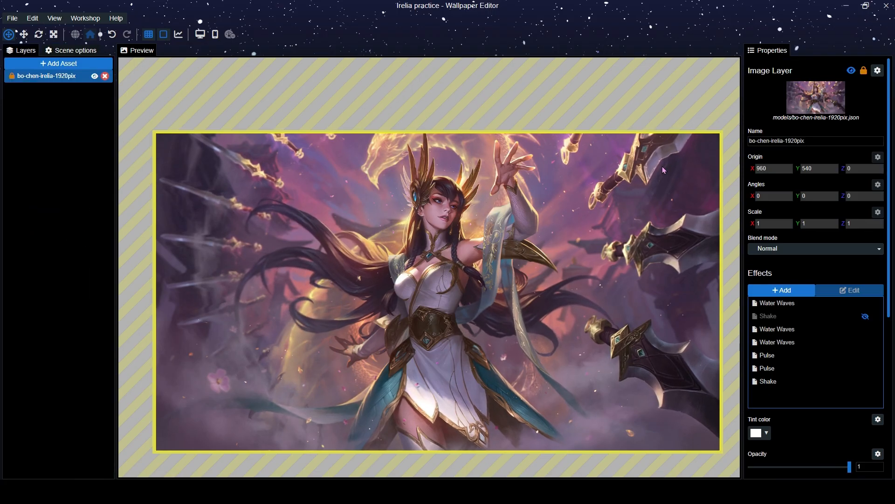
key("ctrl+s")
Search the effects for "shake" and add another Shake effect to the image layer
scroll(506, 321, "up", 2)
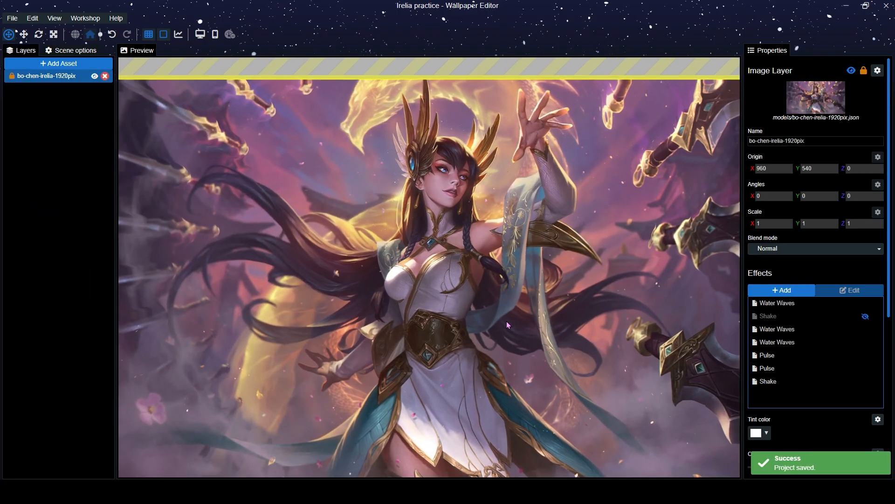
left_click(783, 290)
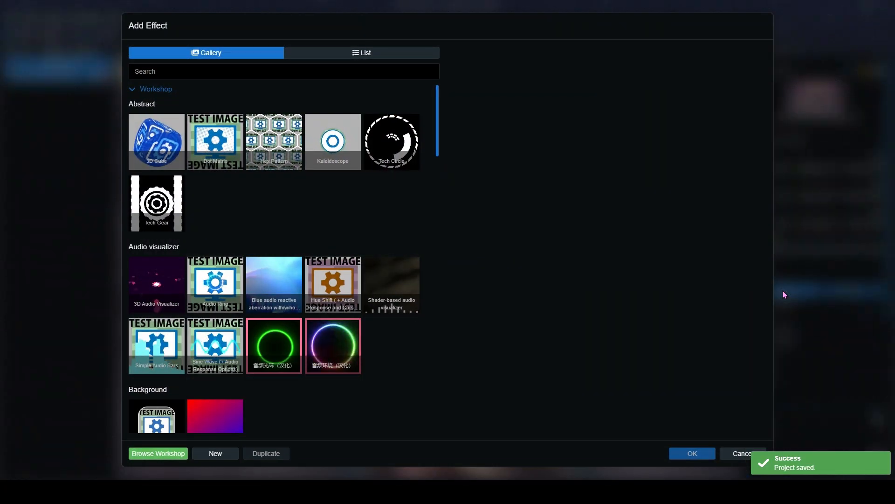
left_click(320, 76)
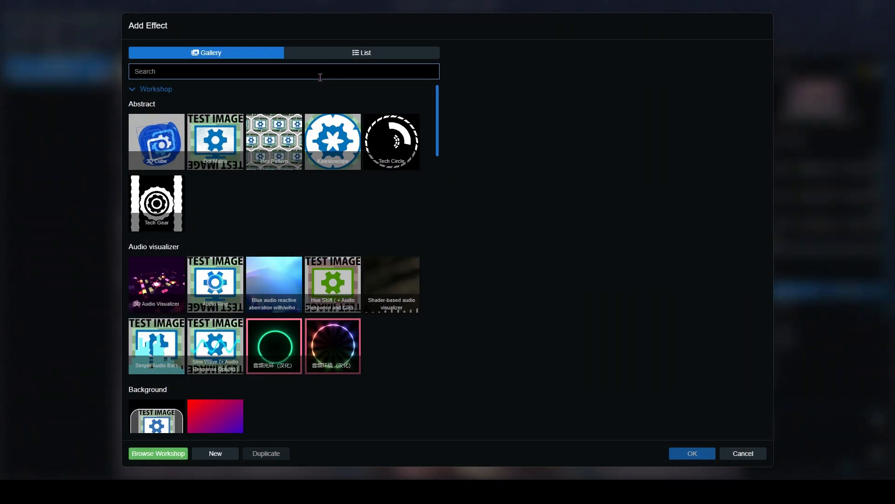
type("shake")
left_click(152, 139)
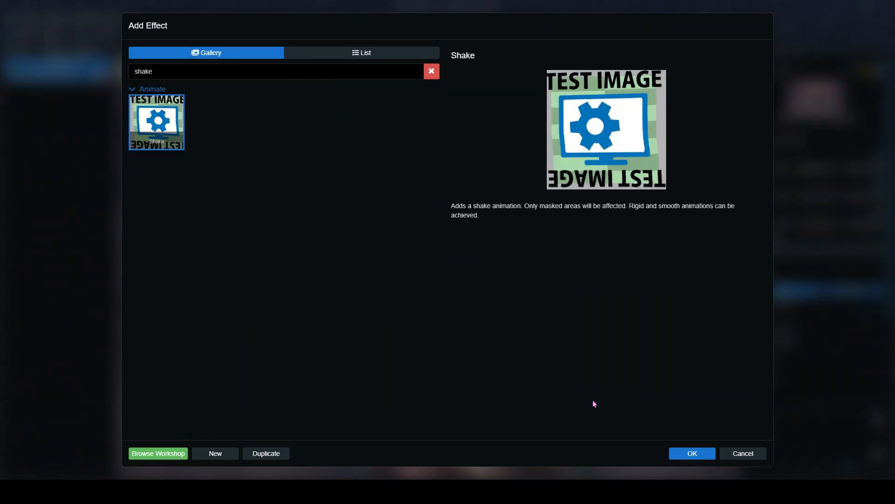
left_click(692, 453)
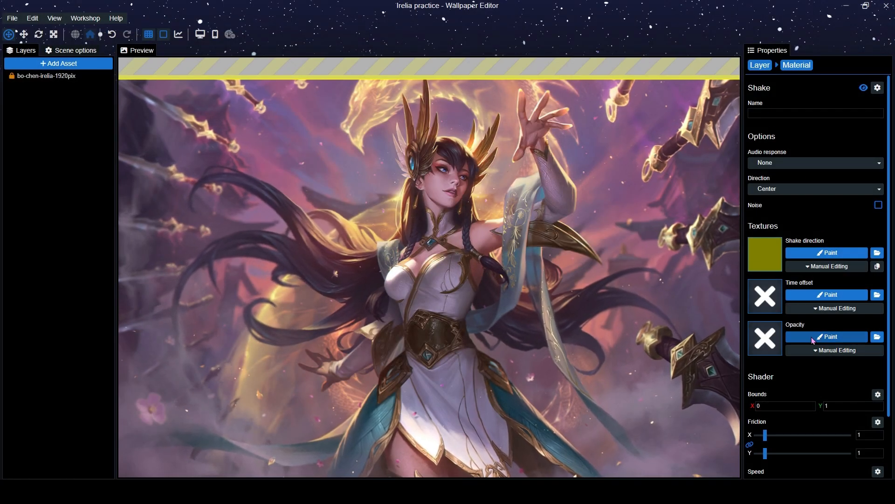
Open the new Shake's opacity mask for painting, show it and fill it entirely with black
left_click(838, 337)
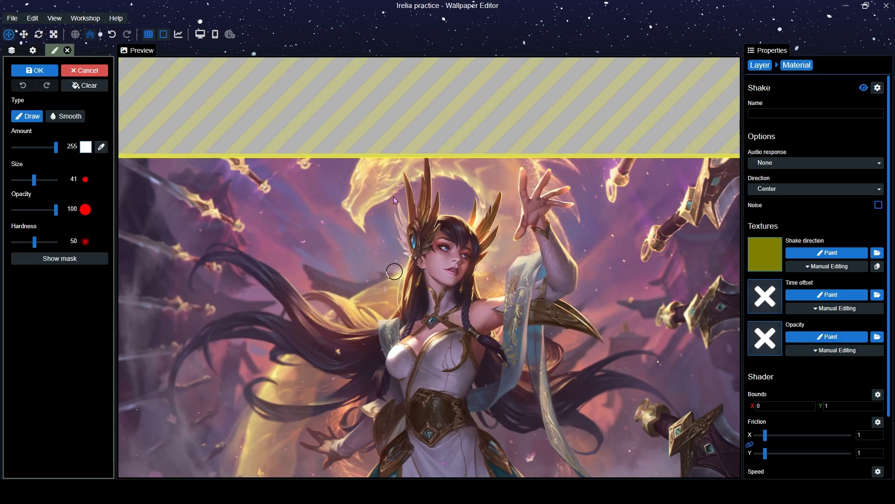
left_click_drag(394, 196, 398, 219)
scroll(471, 260, "up", 5)
mouse_move(453, 253)
left_mouse_down()
mouse_move(418, 244)
mouse_move(415, 229)
left_mouse_up()
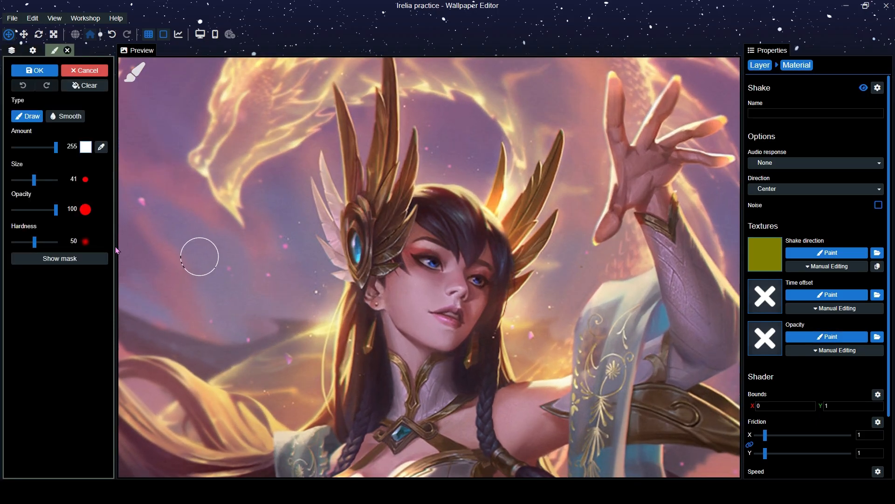
left_click(77, 258)
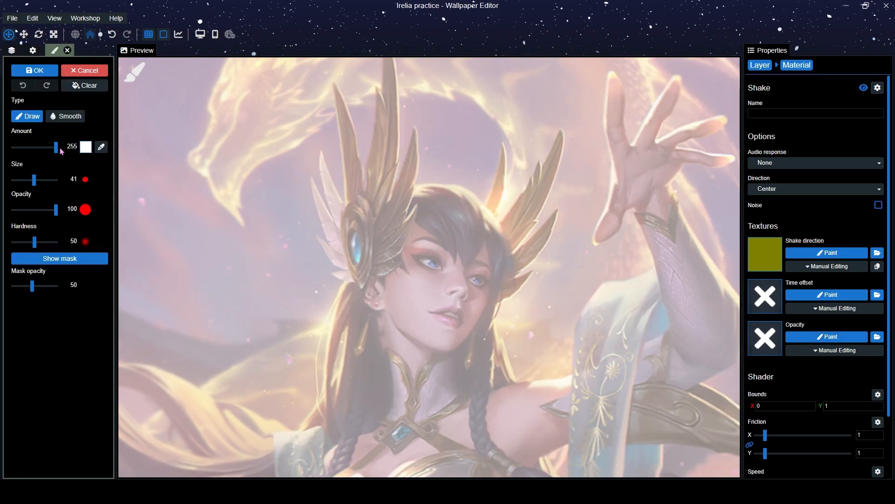
left_click_drag(56, 147, 13, 147)
left_click(84, 85)
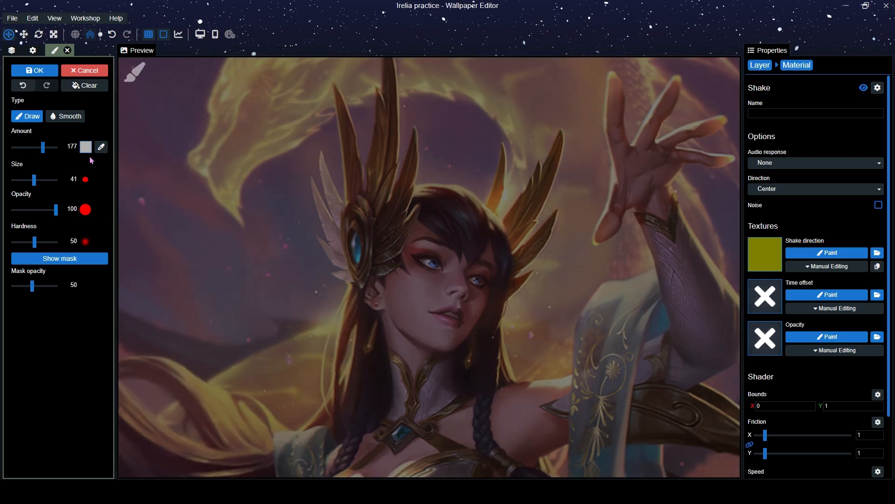
Paint the opacity mask over the upper eyelid of the eye nearest the ear with amount 255 and brush size 7
scroll(438, 245, "up", 6)
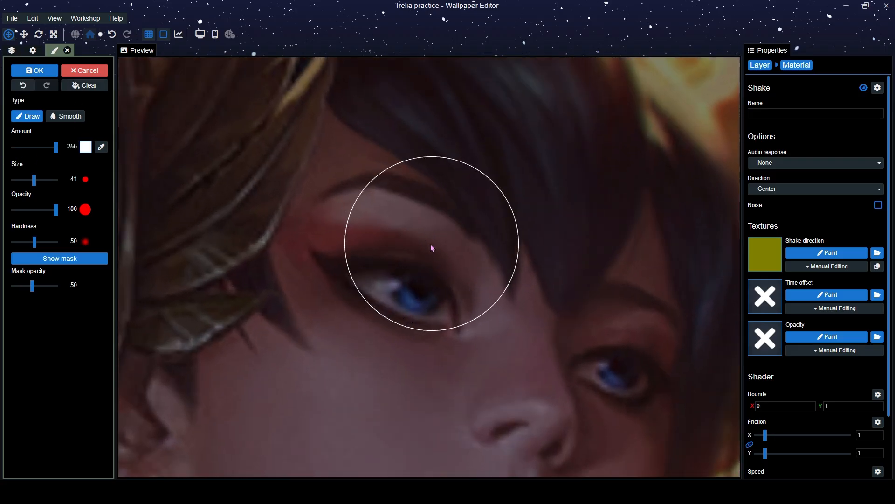
left_click_drag(34, 182, 32, 183)
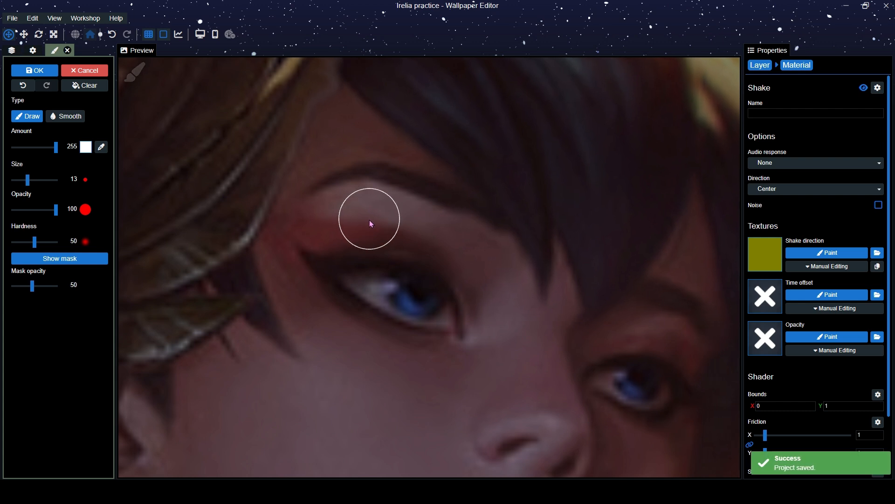
scroll(310, 228, "up", 2)
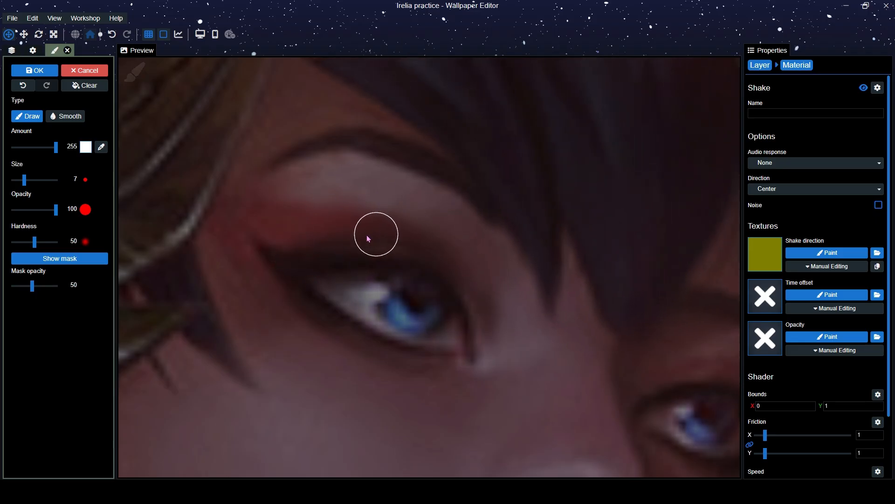
mouse_move(290, 228)
left_mouse_down()
mouse_move(394, 227)
mouse_move(481, 275)
left_mouse_up()
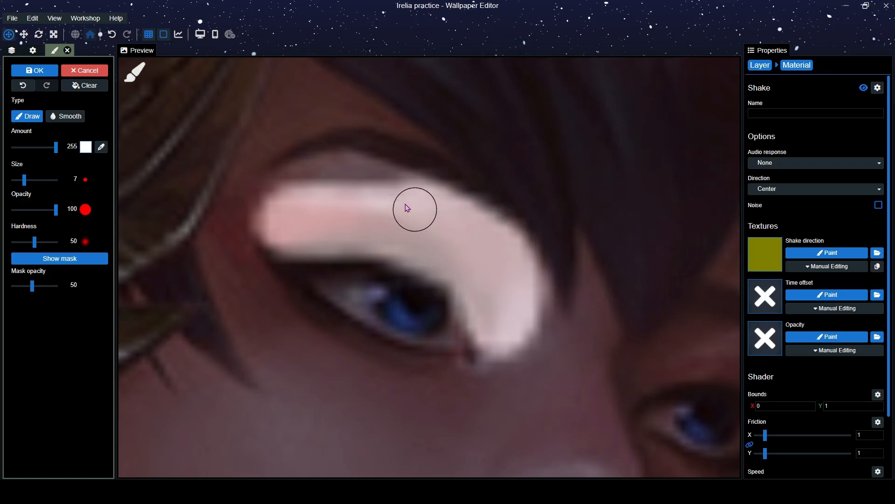
left_click_drag(405, 205, 344, 188)
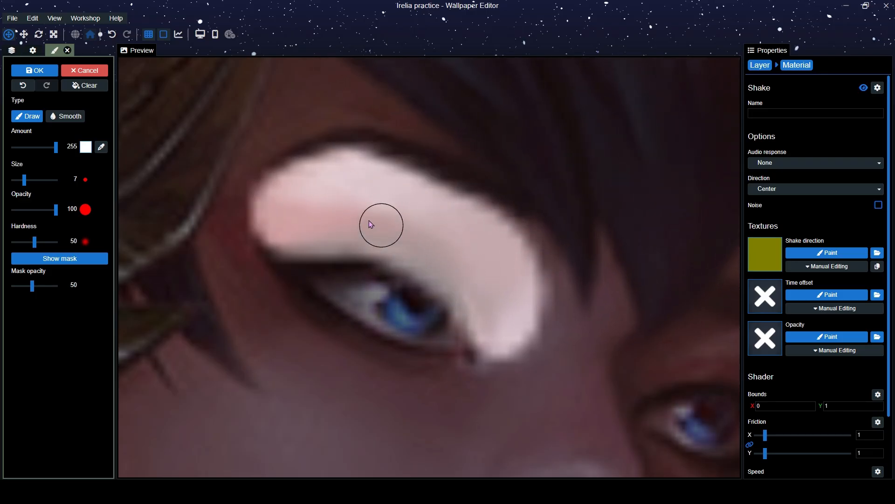
Paint the opacity mask over the other eye's upper eyelid and check both painted areas
scroll(419, 247, "down", 3)
left_click_drag(652, 310, 466, 283)
scroll(457, 287, "up", 4)
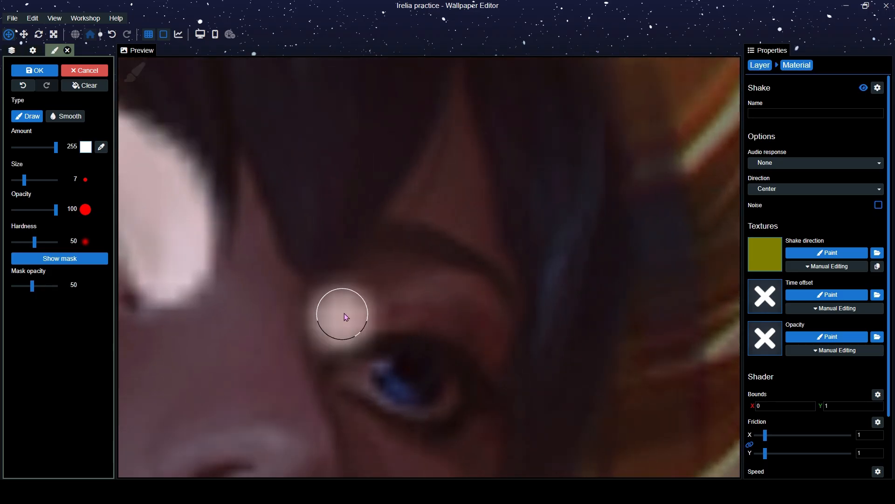
mouse_move(344, 317)
left_mouse_down()
mouse_move(414, 306)
mouse_move(474, 320)
mouse_move(465, 312)
left_mouse_up()
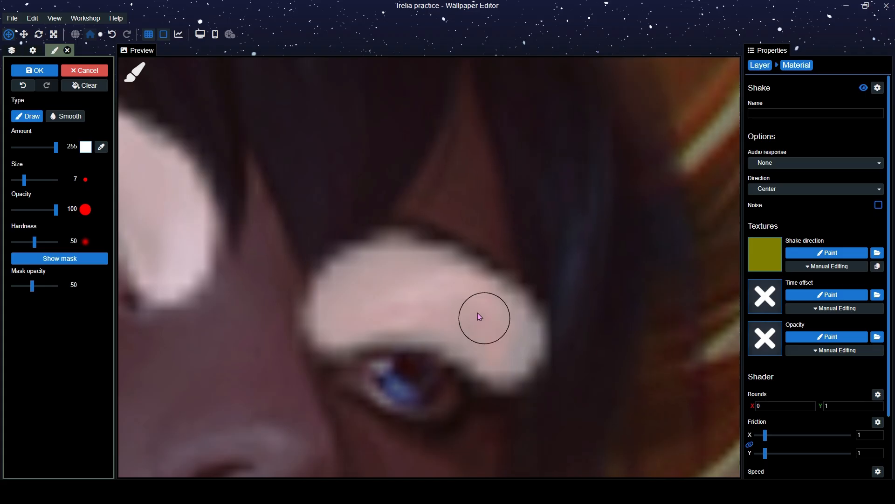
scroll(412, 290, "down", 2)
scroll(552, 277, "down", 3)
scroll(406, 322, "up", 2)
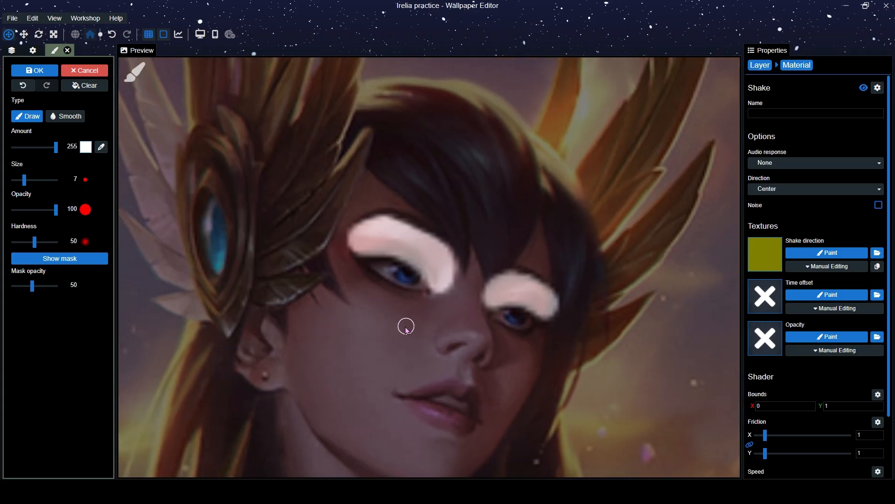
scroll(425, 275, "down", 2)
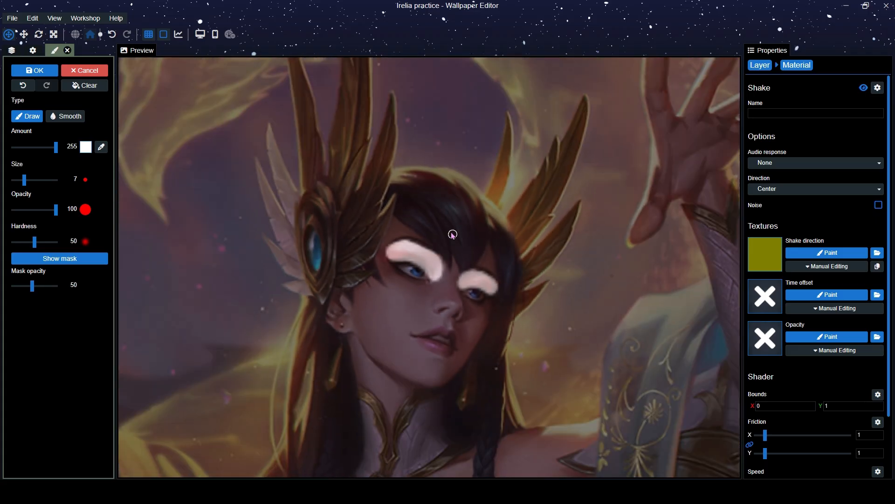
scroll(436, 253, "up", 2)
scroll(436, 252, "up", 4)
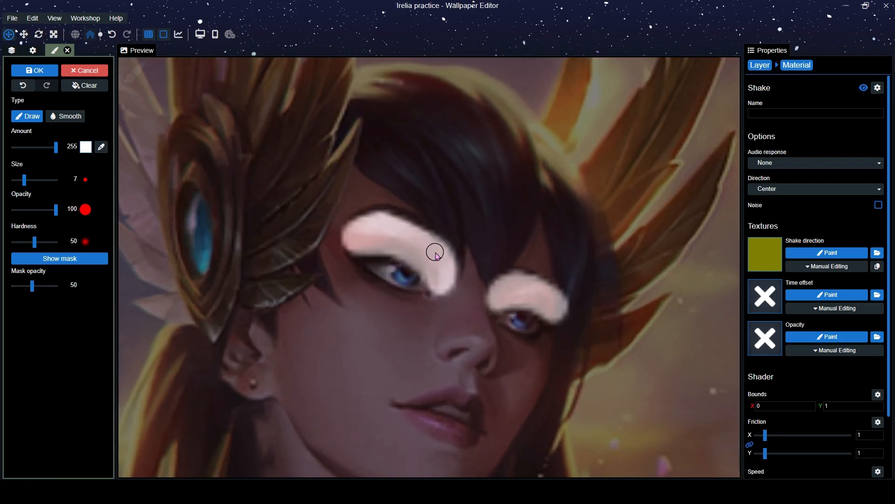
Hide the mask, paint the shake direction downward from the hair across both eyes with brush size 35, and save the project
left_click(99, 259)
scroll(422, 191, "down", 2)
scroll(463, 269, "up", 2)
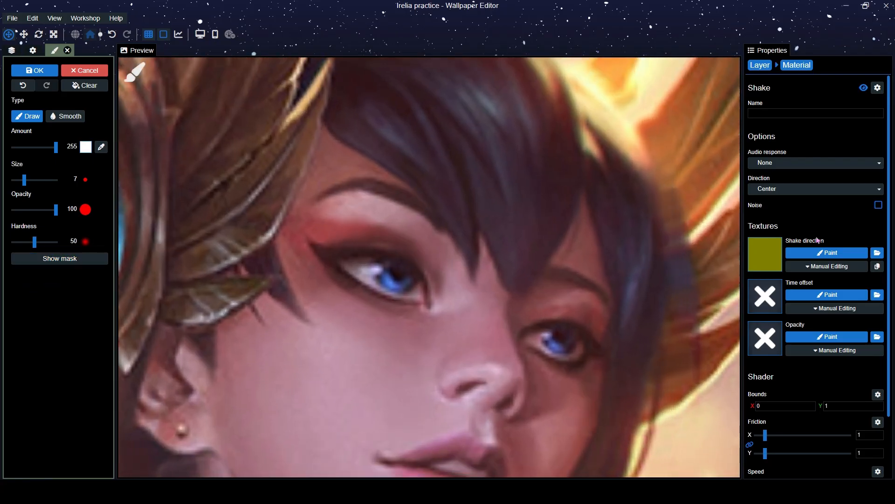
left_click(826, 253)
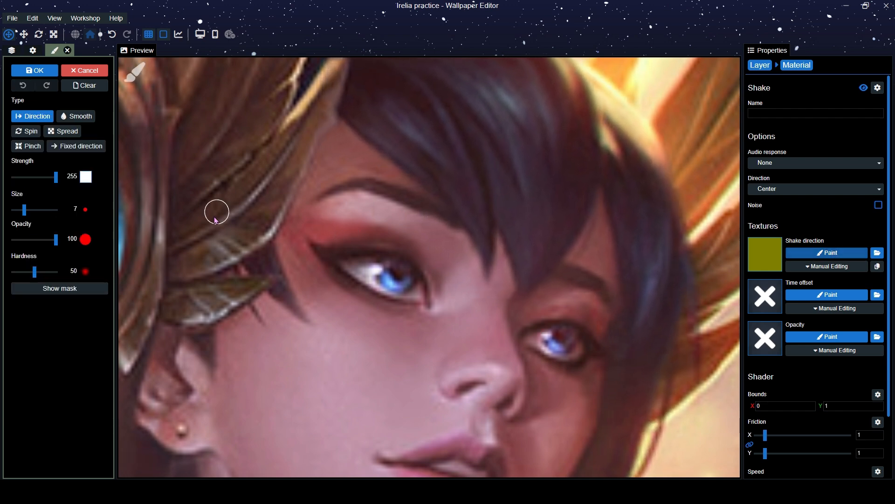
left_click_drag(28, 211, 33, 209)
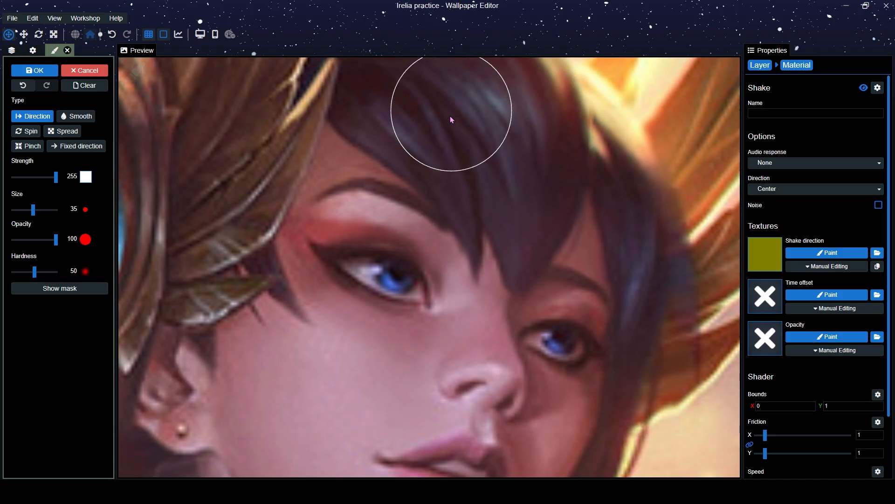
left_click_drag(449, 117, 358, 276)
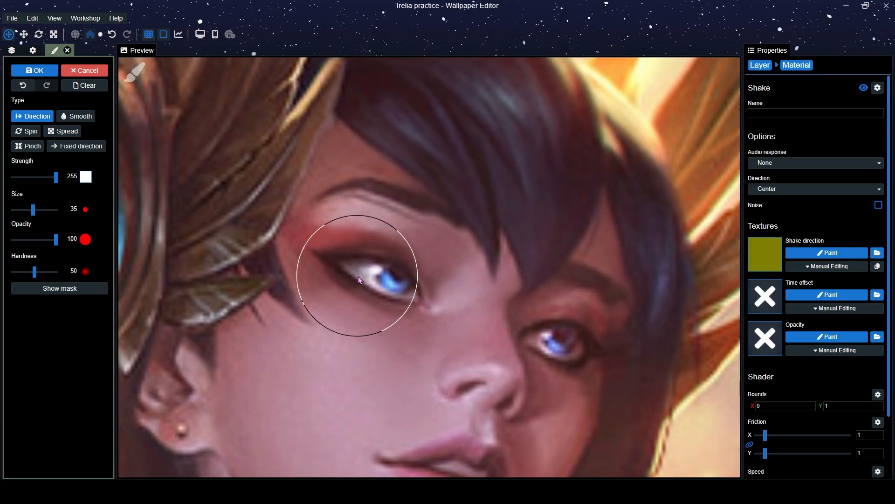
left_click_drag(438, 87, 378, 171)
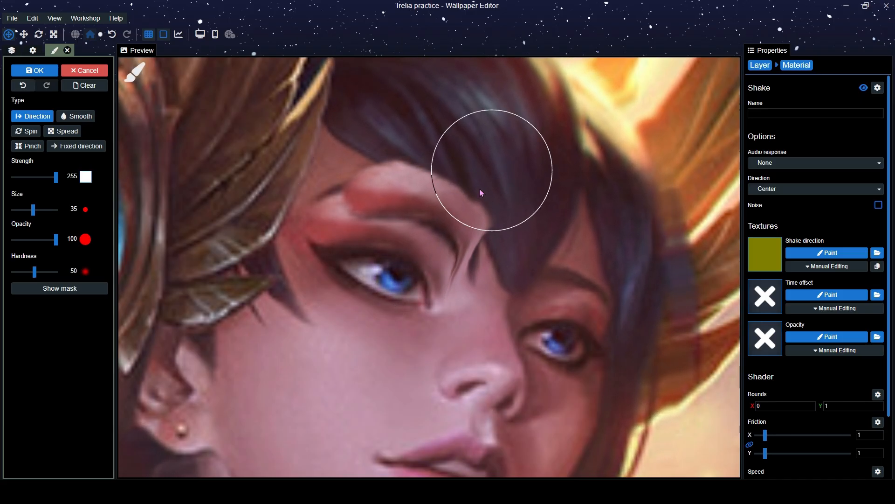
key("ctrl+s")
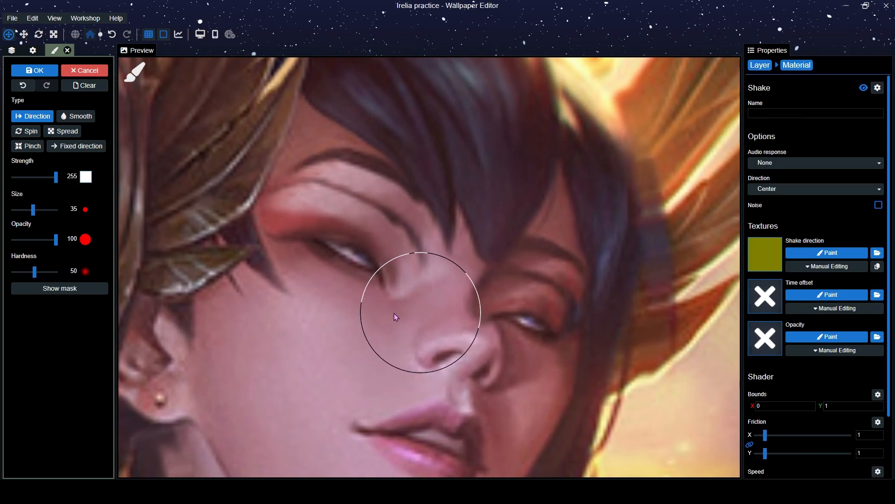
Review the painted direction mask, set the Shake bounds to X -1 and Y 0, and hide the mask
left_click(92, 288)
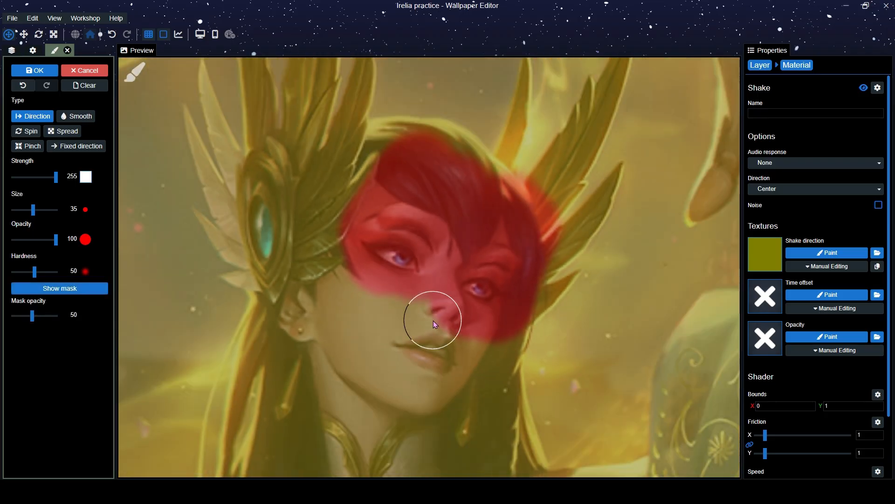
scroll(799, 356, "down", 3)
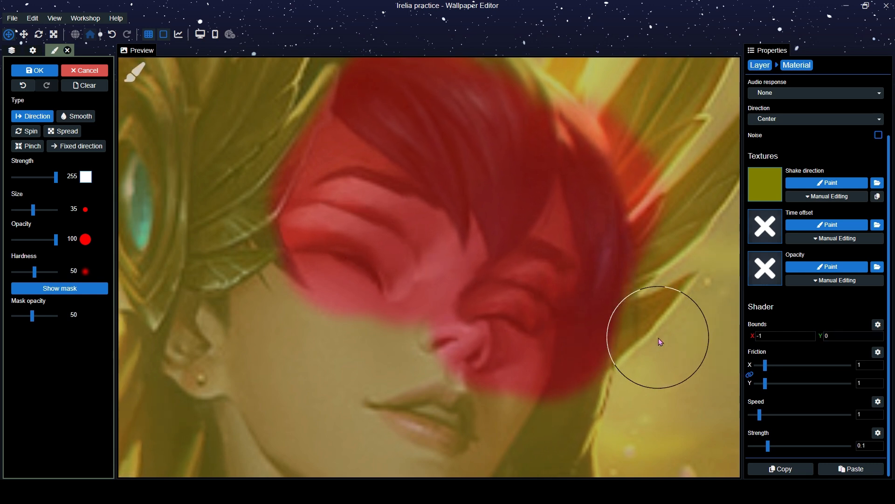
left_click(92, 293)
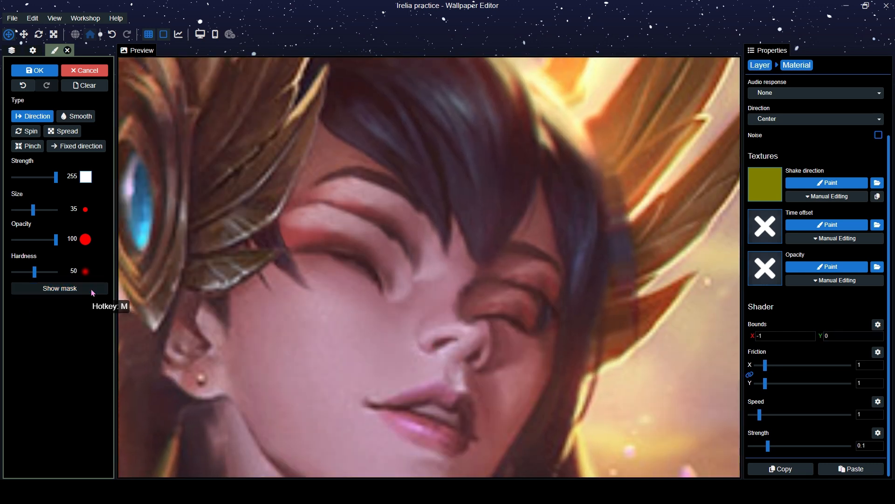
Show the mask, erase the direction beneath the eye nearest the ear with strength 0 and brush size 17, then save and hide the mask
left_click(92, 292)
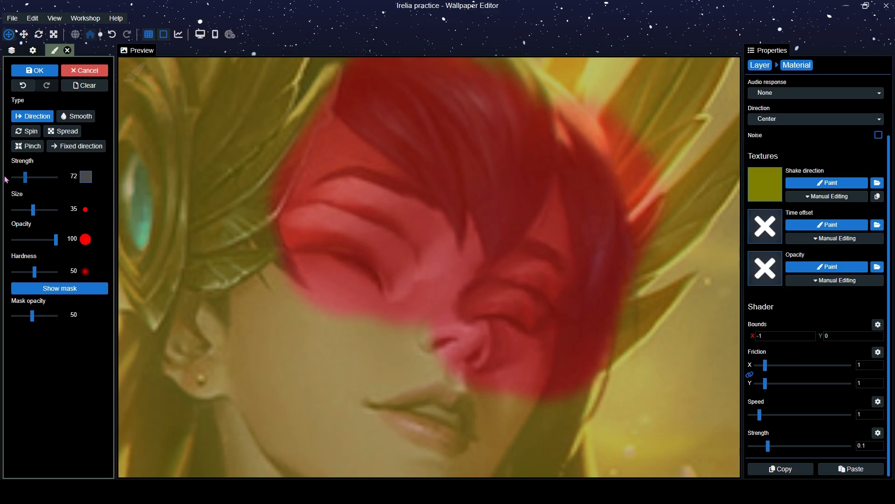
scroll(298, 294, "up", 2)
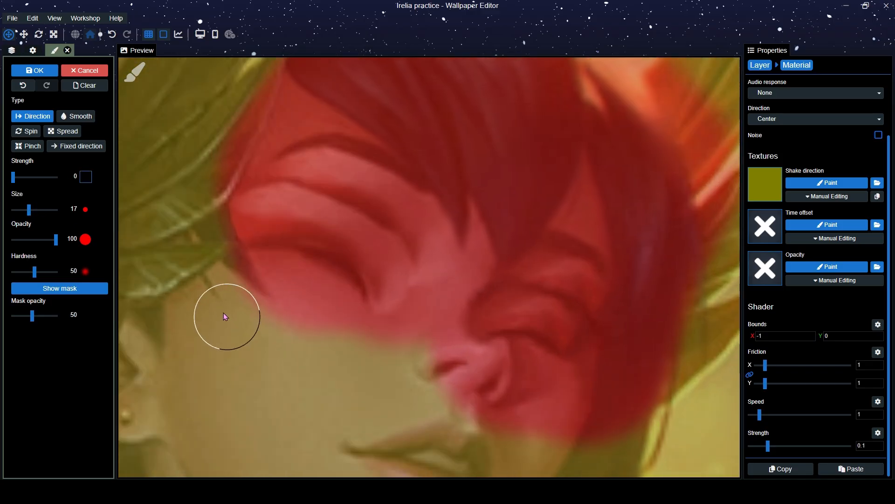
mouse_move(289, 304)
left_mouse_down()
mouse_move(260, 291)
mouse_move(346, 347)
mouse_move(324, 327)
left_mouse_up()
key("ctrl+s")
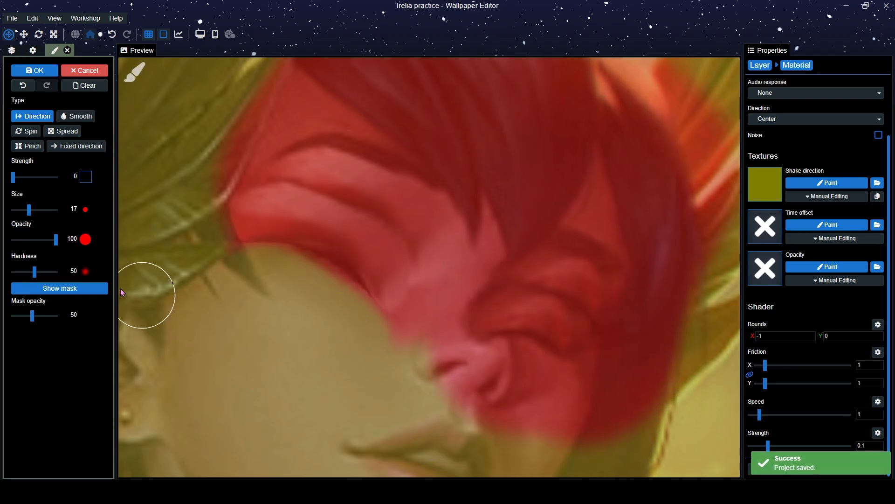
left_click(93, 287)
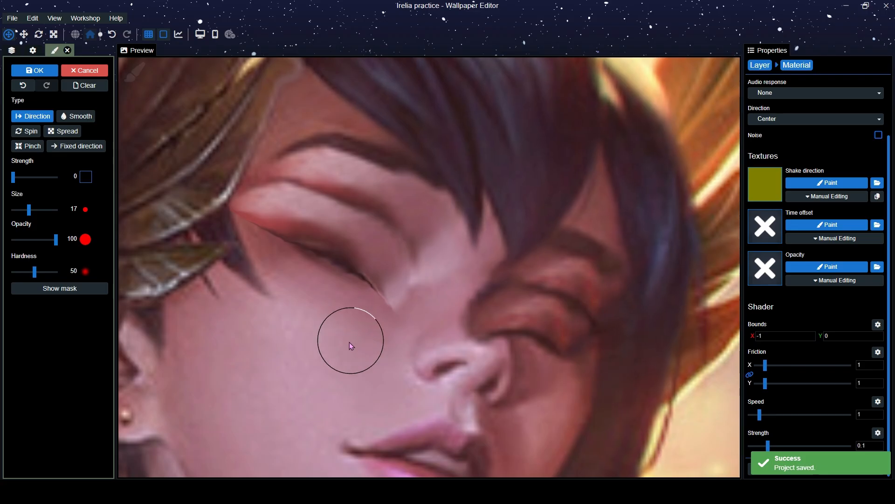
Erase the shake direction beneath the far eye and over the nose, review the painted mask, and hide it
left_click_drag(507, 424, 439, 376)
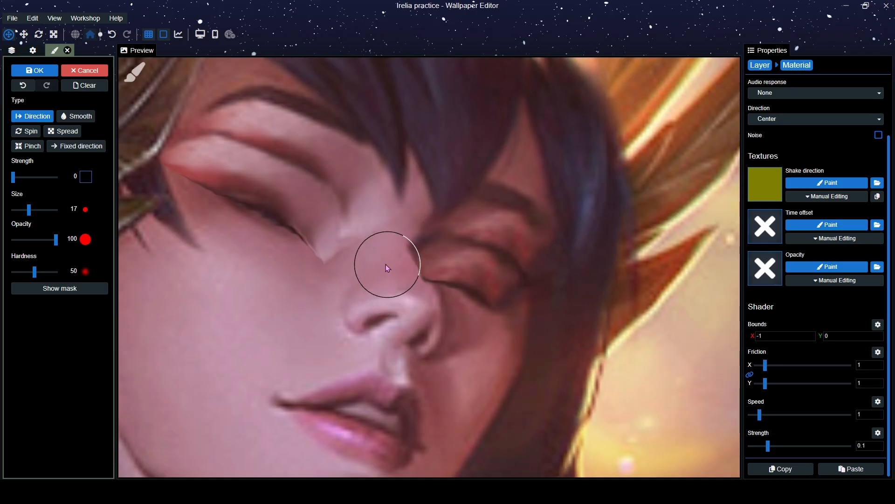
left_click(76, 287)
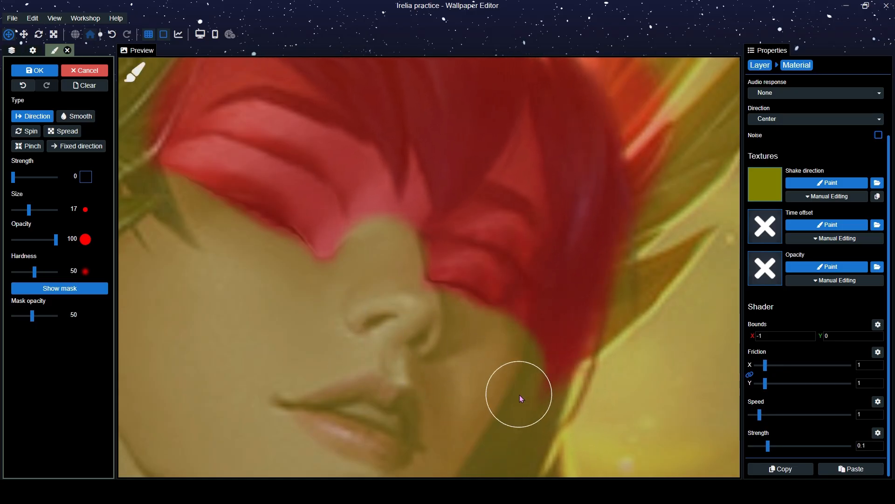
scroll(520, 394, "down", 4)
scroll(466, 346, "up", 3)
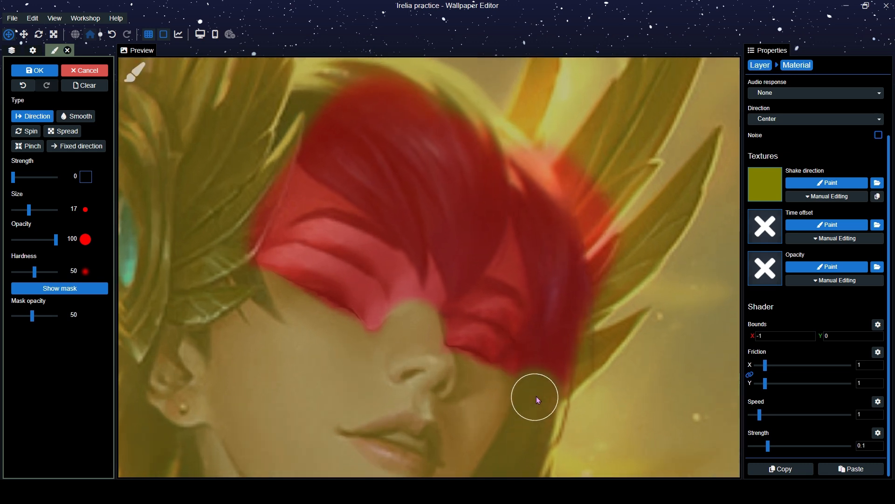
scroll(477, 298, "down", 4)
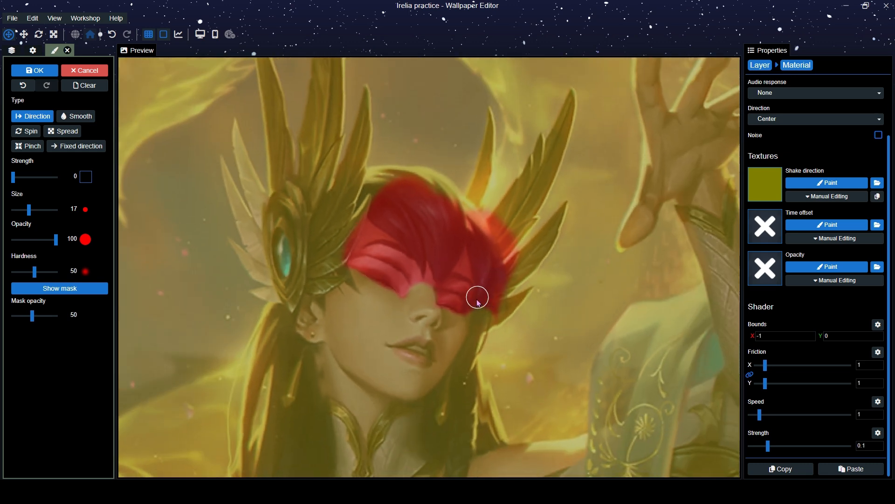
scroll(475, 300, "up", 3)
left_click(60, 287)
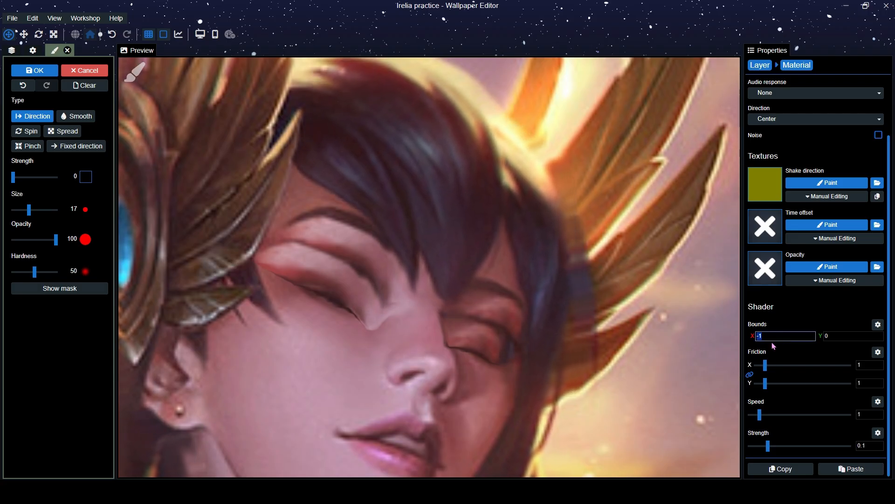
Set the Shake bounds to X 0.994 and Y 1 and inspect the face around both eyes
type("0.")
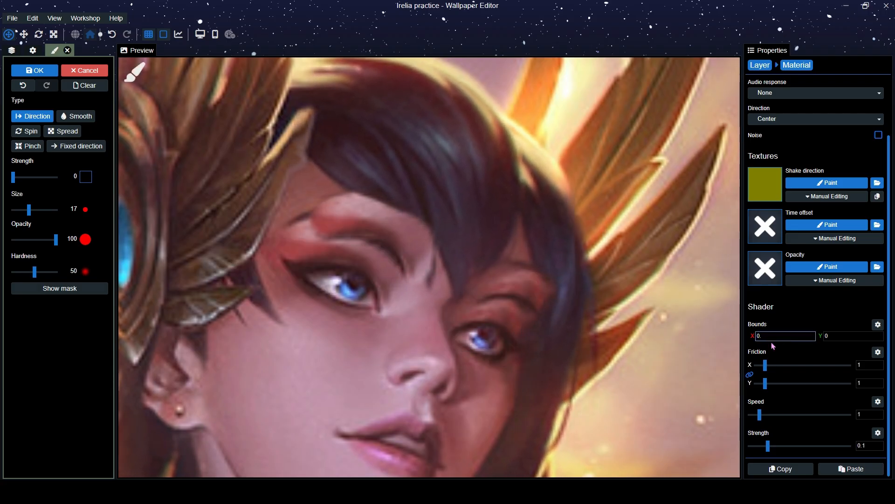
type("994")
key("Tab")
type("1")
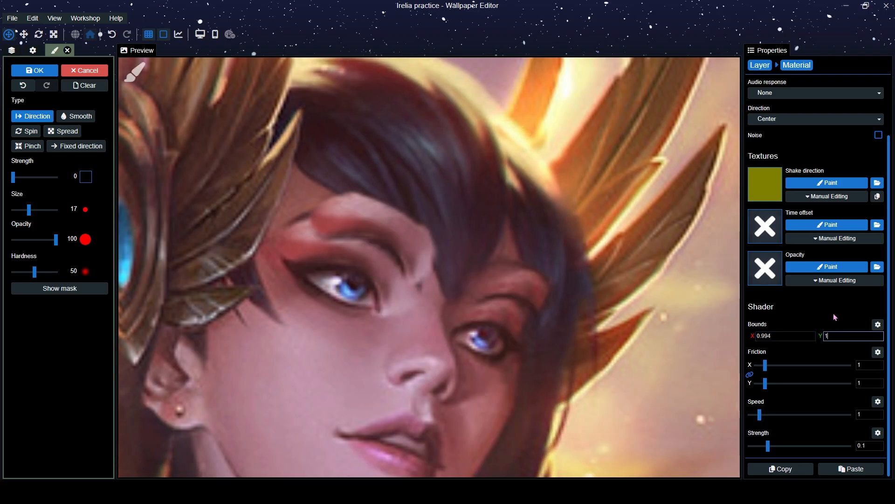
left_click_drag(418, 349, 458, 340)
scroll(458, 340, "up", 1)
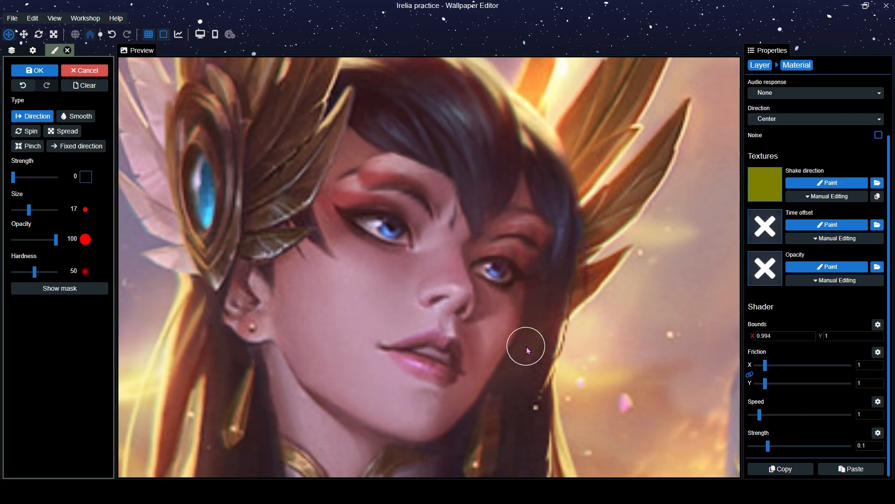
scroll(527, 347, "down", 1)
left_click_drag(458, 283, 454, 326)
scroll(430, 274, "up", 4)
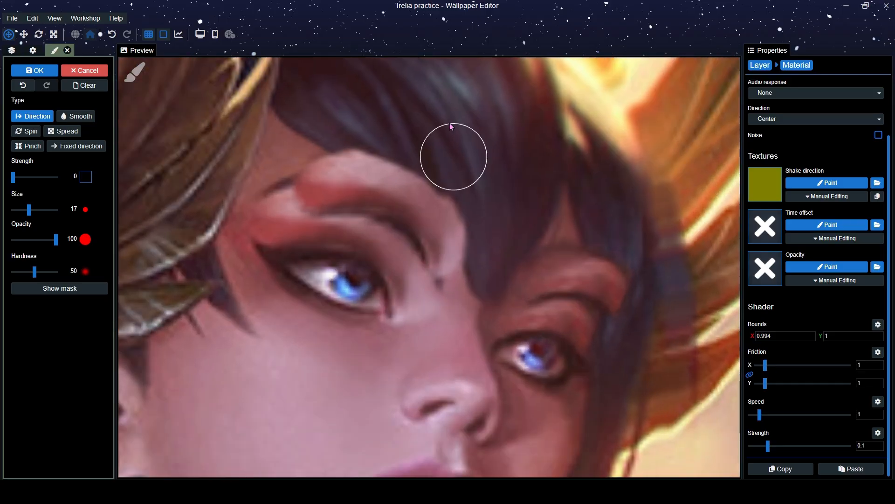
Show the mask, erase the shake direction from the hair above the forehead with strength 0, and save the project
left_click(92, 290)
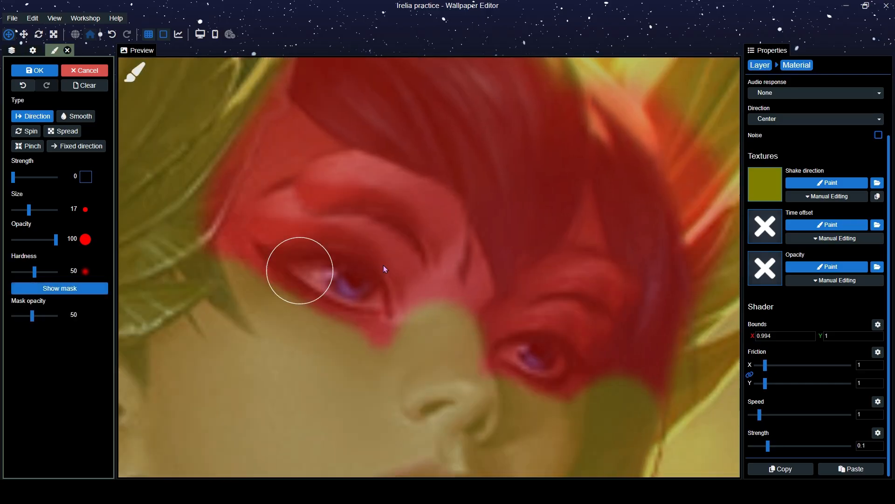
scroll(383, 269, "down", 4)
mouse_move(331, 115)
left_mouse_down()
mouse_move(576, 192)
mouse_move(379, 106)
left_mouse_up()
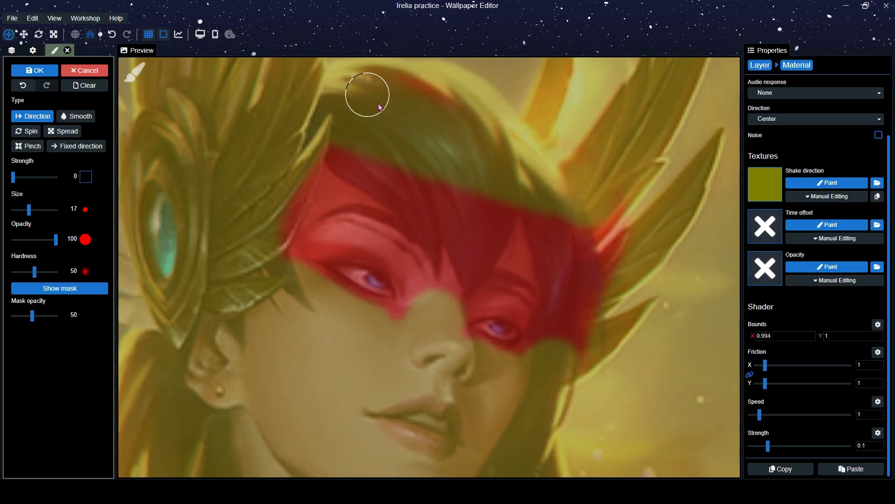
key("ctrl+s")
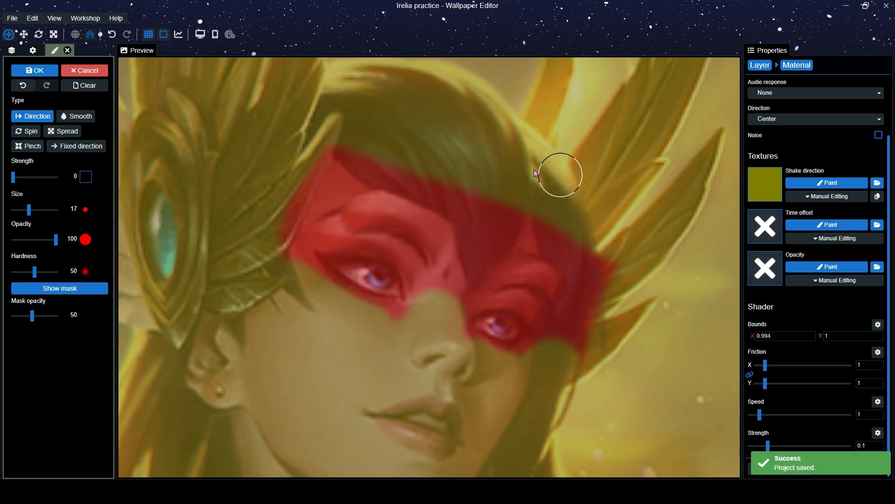
Try erasing the shake direction over the eyebrows and upper eyelids of both eyes with brush size 17
scroll(489, 134, "up", 2)
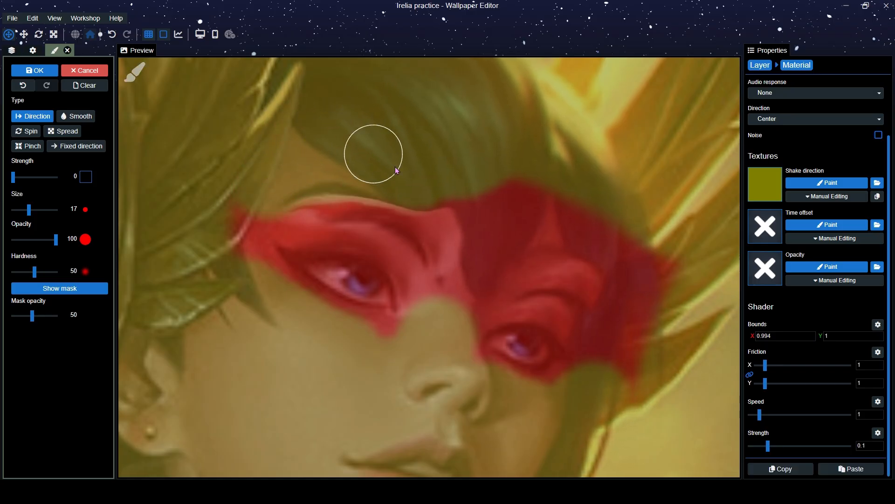
left_click_drag(373, 150, 442, 216)
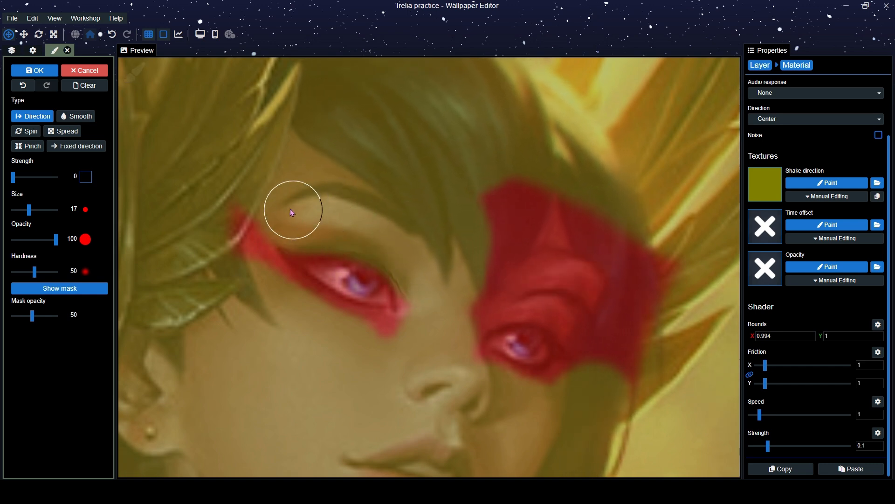
left_click(79, 293)
scroll(438, 281, "up", 2)
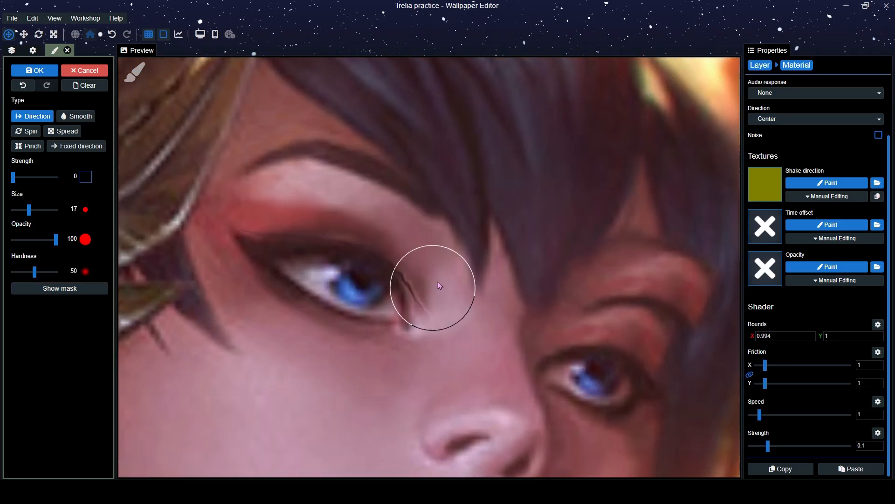
scroll(462, 270, "down", 4)
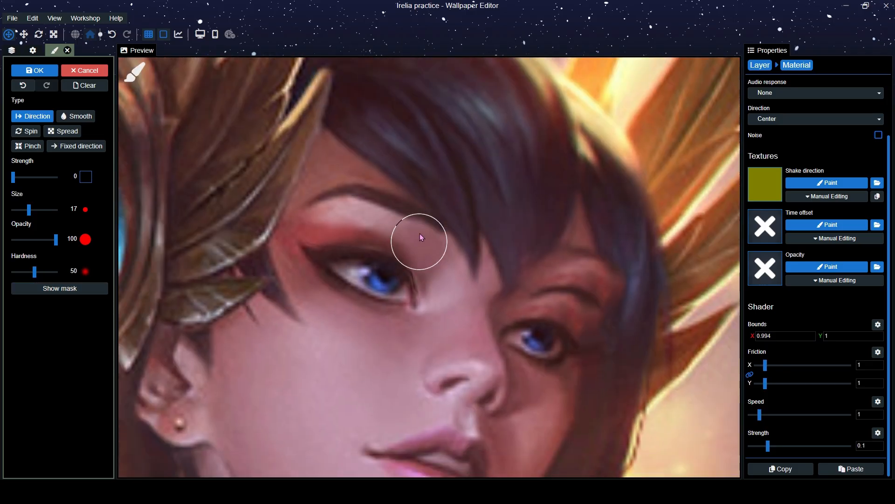
scroll(480, 266, "up", 3)
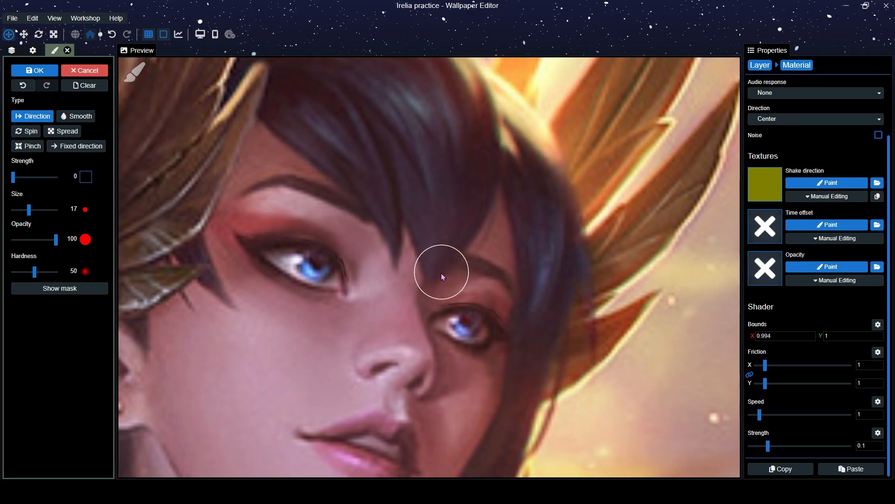
scroll(536, 312, "down", 5)
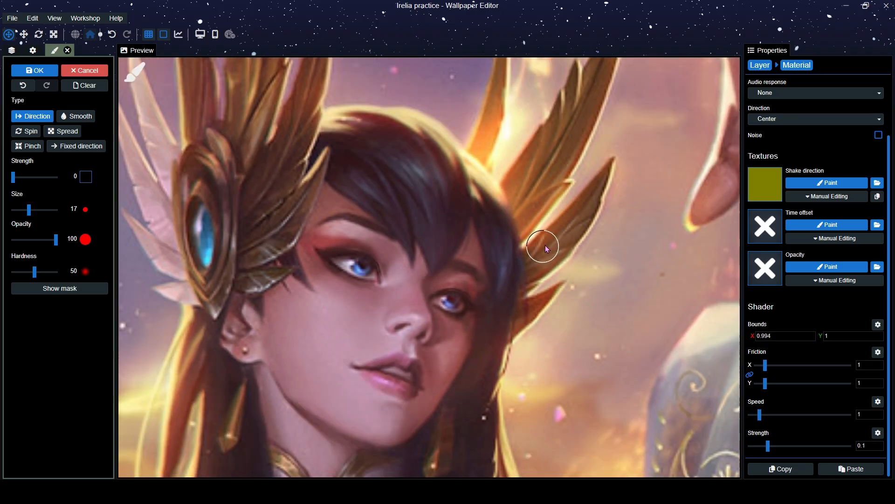
Inspect the face at different scales and undo the erasing strokes over the eyebrows and upper eyelids
scroll(534, 316, "down", 3)
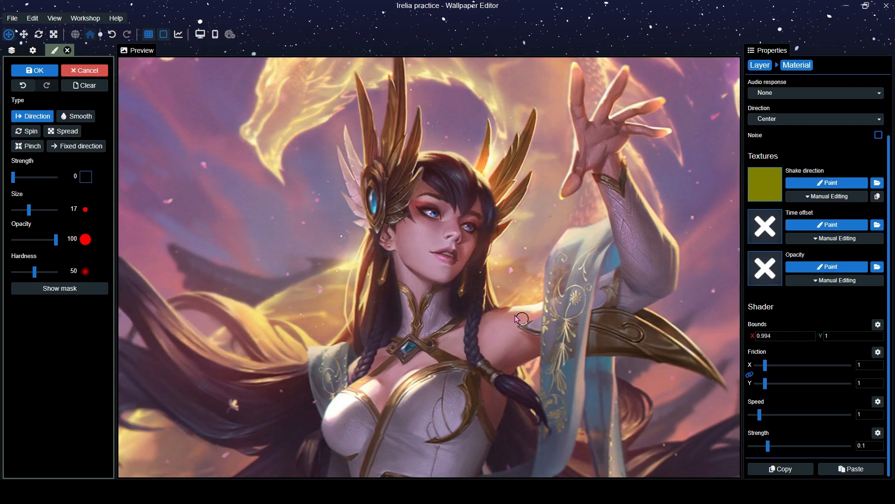
scroll(458, 244, "up", 5)
scroll(454, 244, "up", 3)
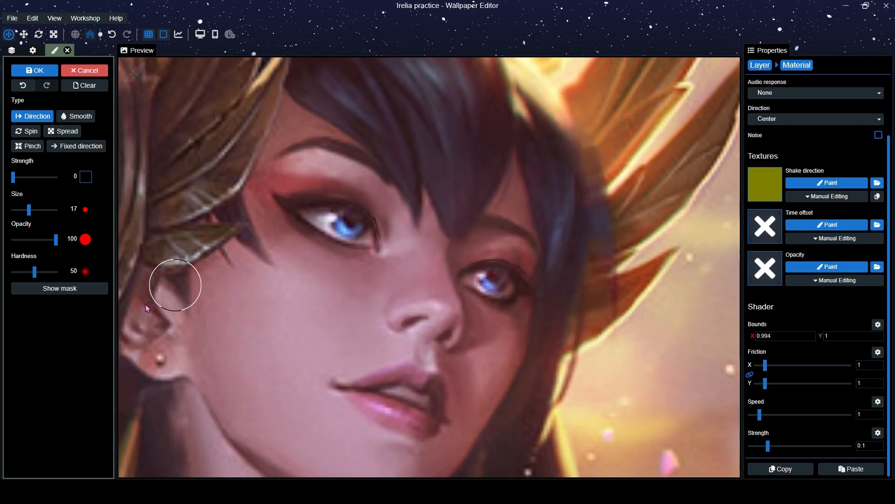
left_click(81, 292)
left_click(81, 292)
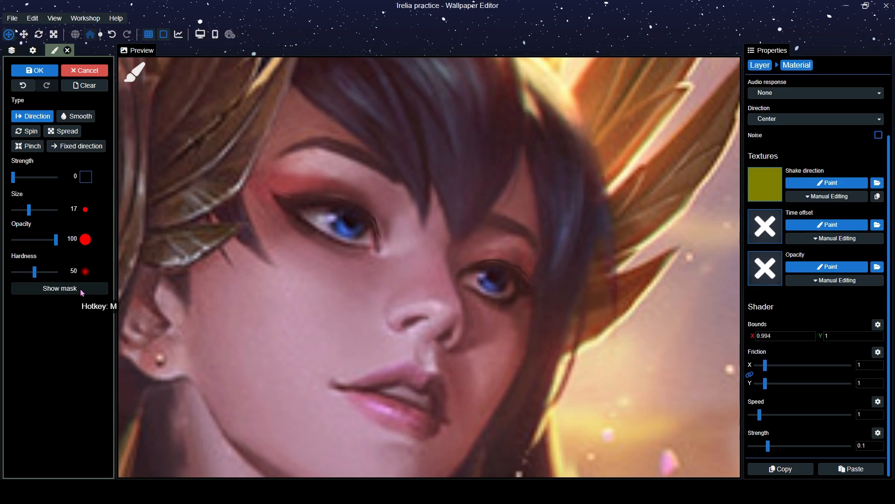
left_click(20, 88)
left_click(20, 89)
Erase the shake direction again over both eyebrows and upper eyelids, leaving only the eyes painted, and check the mask and face
left_click_drag(378, 94, 294, 147)
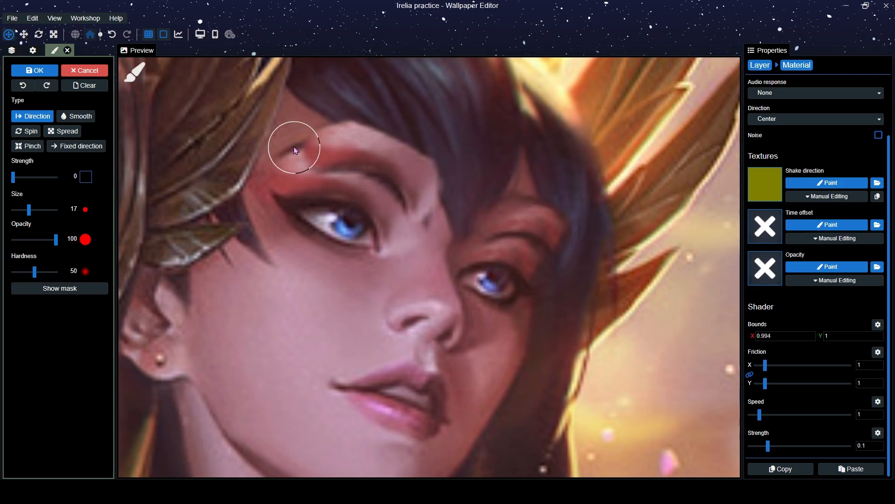
mouse_move(425, 167)
left_mouse_down()
mouse_move(296, 135)
mouse_move(355, 144)
mouse_move(411, 203)
mouse_move(410, 227)
mouse_move(359, 148)
mouse_move(292, 153)
mouse_move(358, 136)
mouse_move(557, 160)
left_mouse_up()
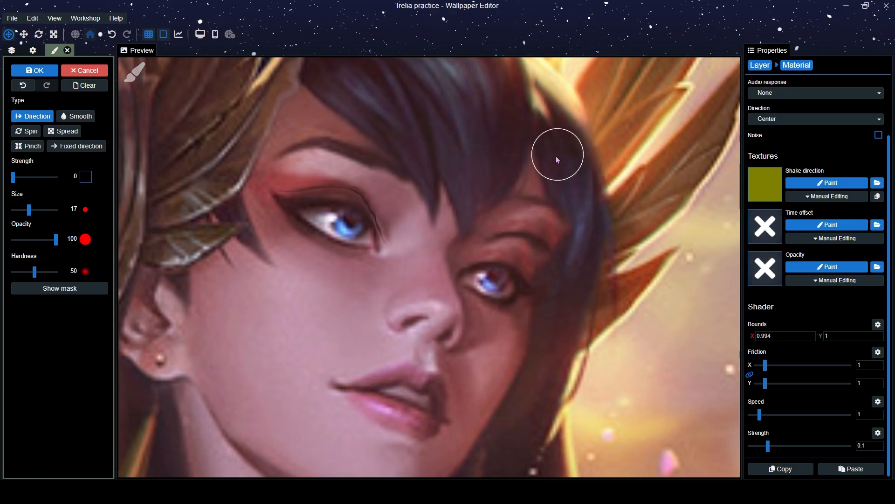
mouse_move(508, 182)
left_mouse_down()
mouse_move(593, 201)
mouse_move(520, 202)
mouse_move(574, 236)
mouse_move(550, 239)
left_mouse_up()
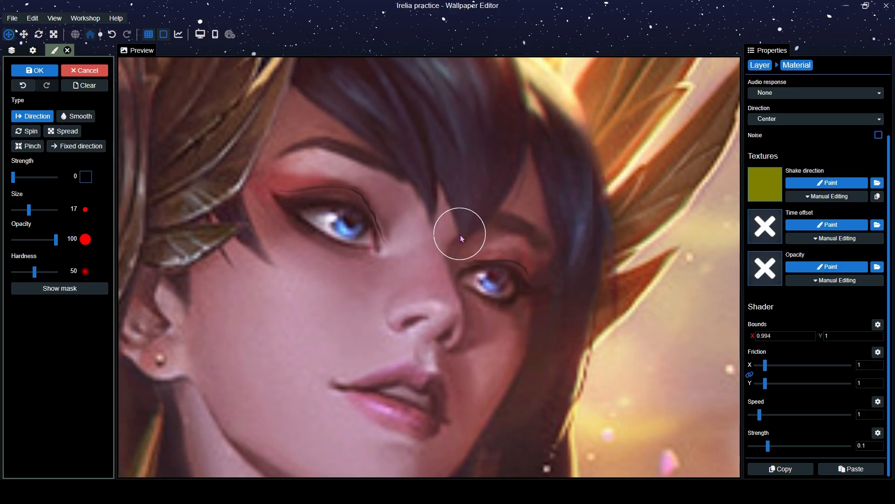
left_click(102, 290)
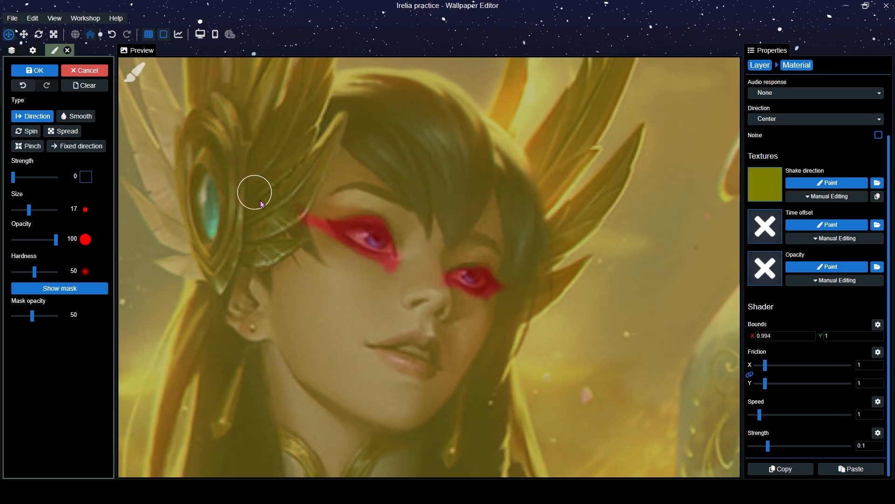
left_click(85, 293)
scroll(508, 203, "up", 4)
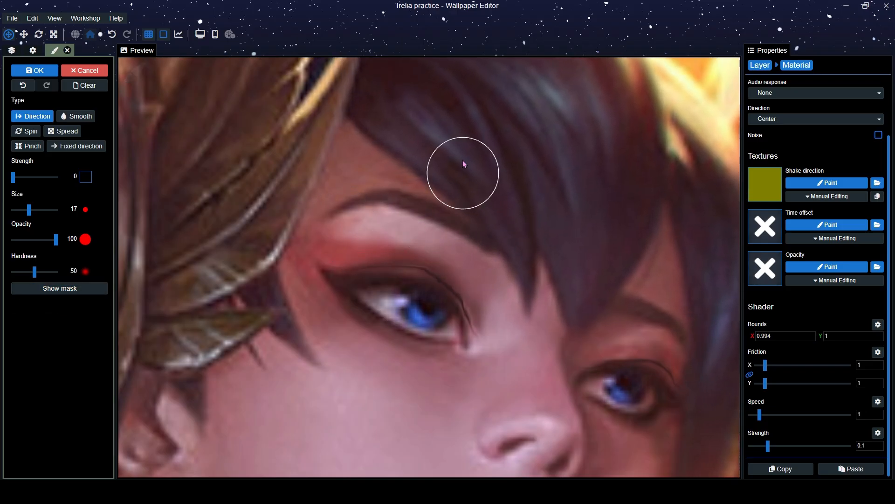
scroll(461, 163, "down", 5)
scroll(486, 317, "up", 3)
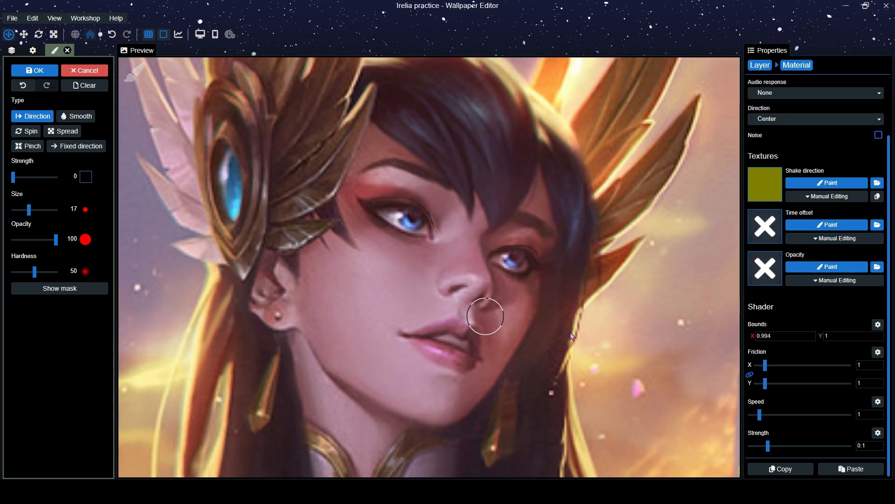
Touch up the opacity mask over both upper eyelids with amount 255 and brush size 10, hide it, and save the project
left_click(819, 269)
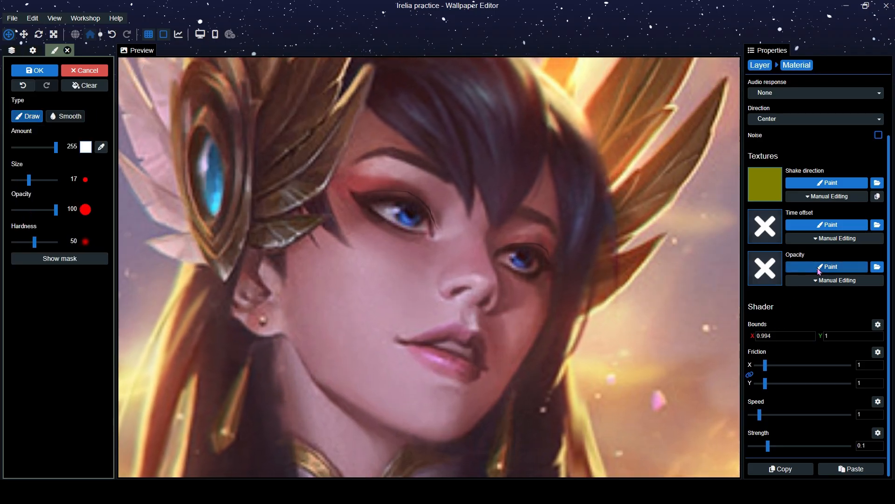
left_click(72, 259)
scroll(378, 222, "up", 5)
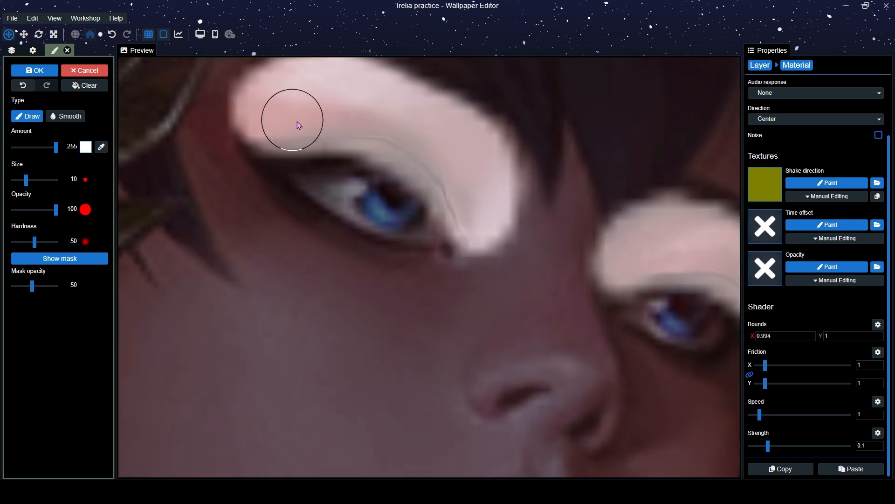
mouse_move(296, 124)
left_mouse_down()
mouse_move(364, 130)
mouse_move(416, 153)
left_mouse_up()
left_click_drag(652, 238, 455, 209)
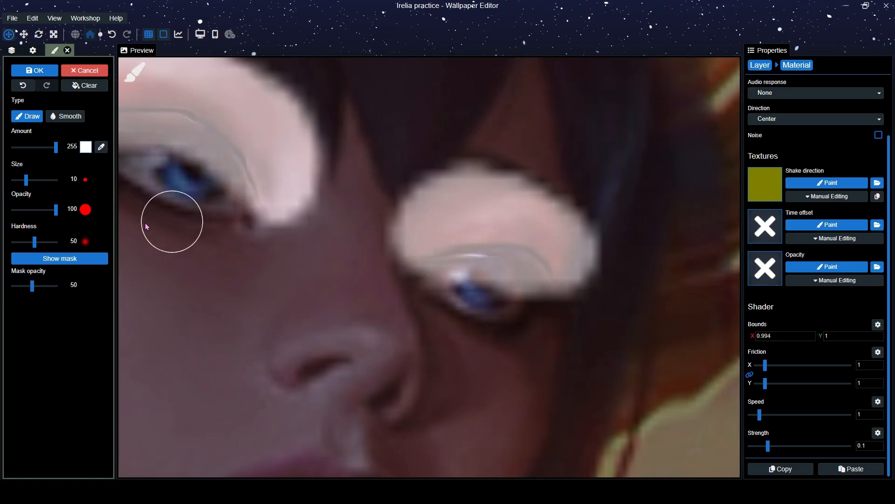
left_click(92, 257)
scroll(500, 256, "down", 5)
key("ctrl+s")
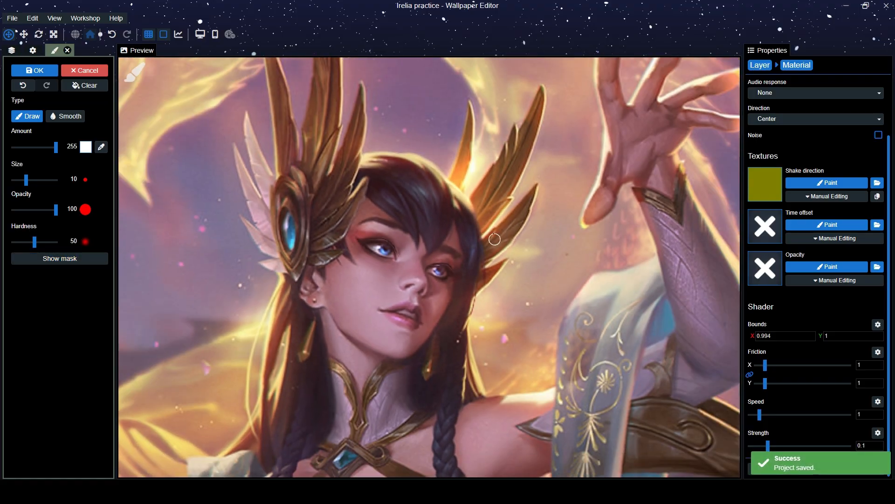
Check the blinking on the whole figure and set the Shake's X bound to 0.990
scroll(527, 203, "down", 4)
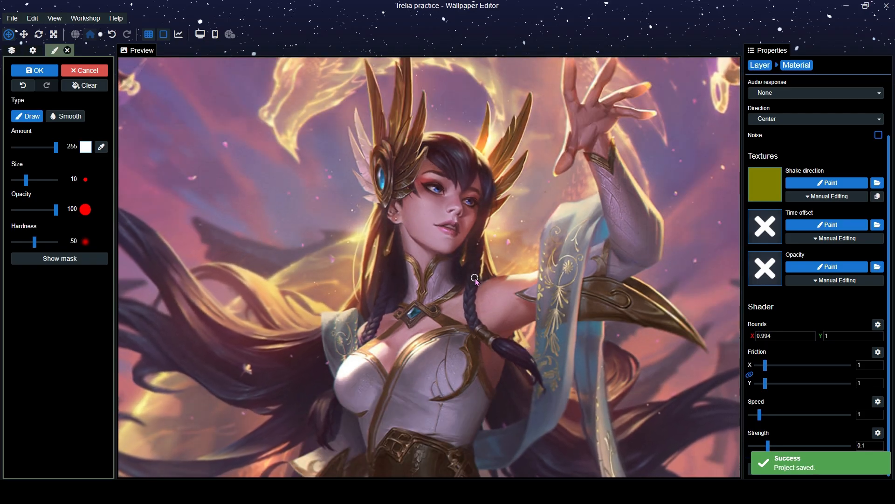
scroll(478, 243, "down", 3)
scroll(458, 273, "up", 4)
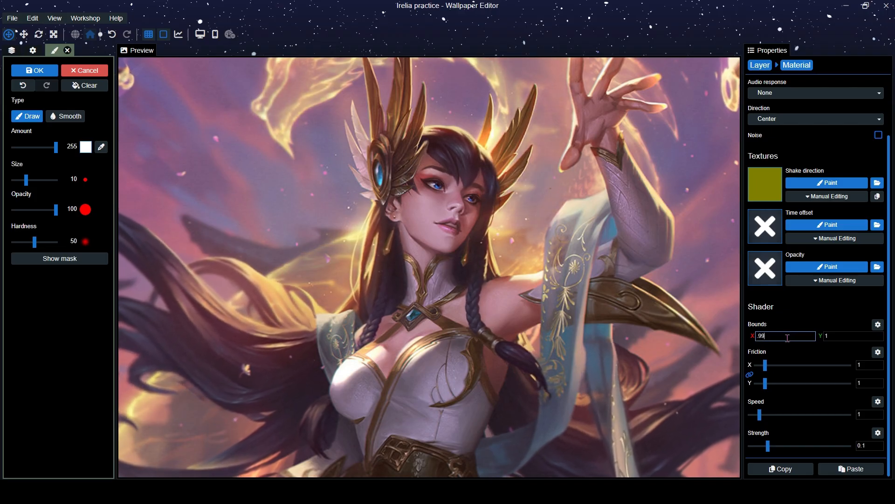
key("BackSpace")
key("BackSpace")
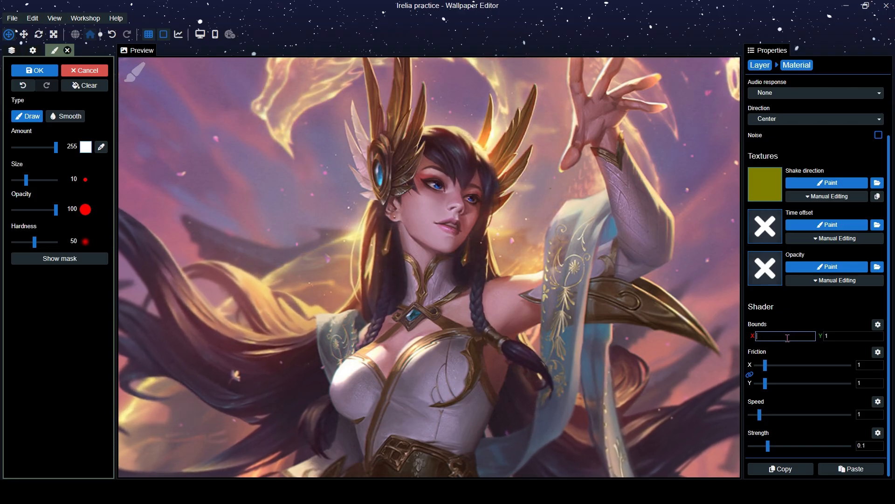
type("990")
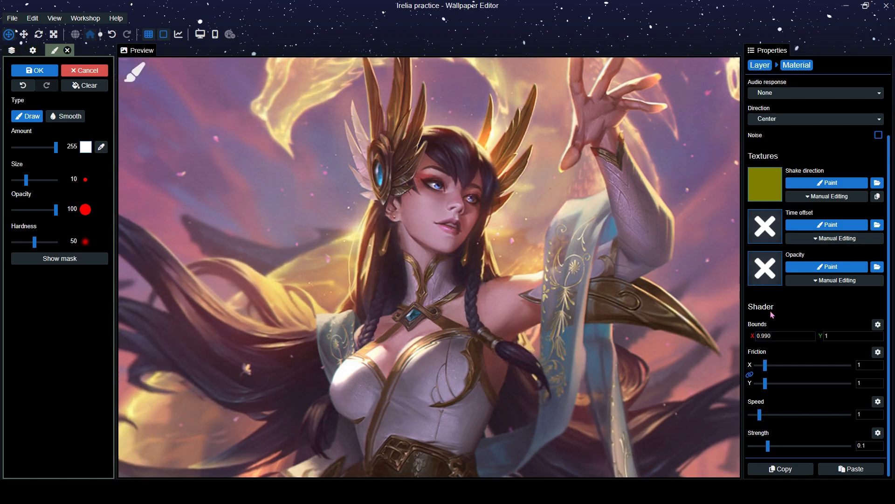
Check the blinking on the face up close and save the project
scroll(527, 271, "up", 6)
left_click_drag(501, 266, 486, 296)
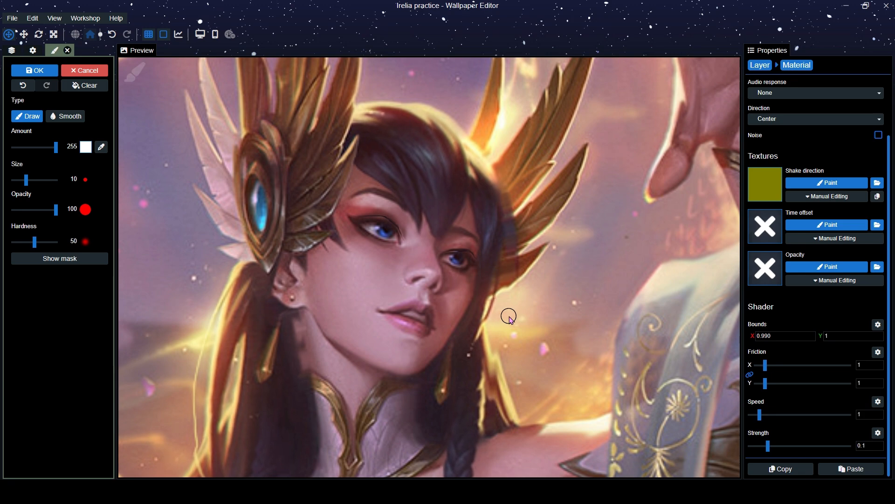
key("ctrl+s")
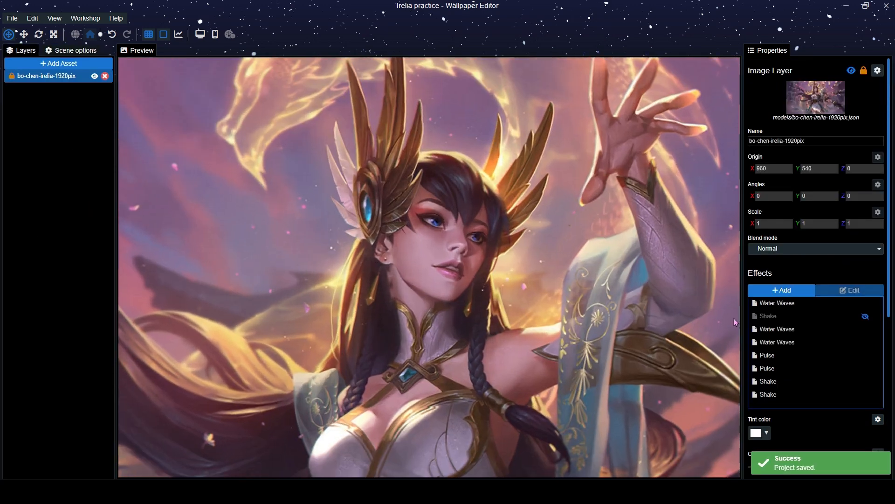
Find the Iris Movement effect and add it to the bo-chen-irelia-1920pix layer
left_click(781, 290)
left_click(353, 76)
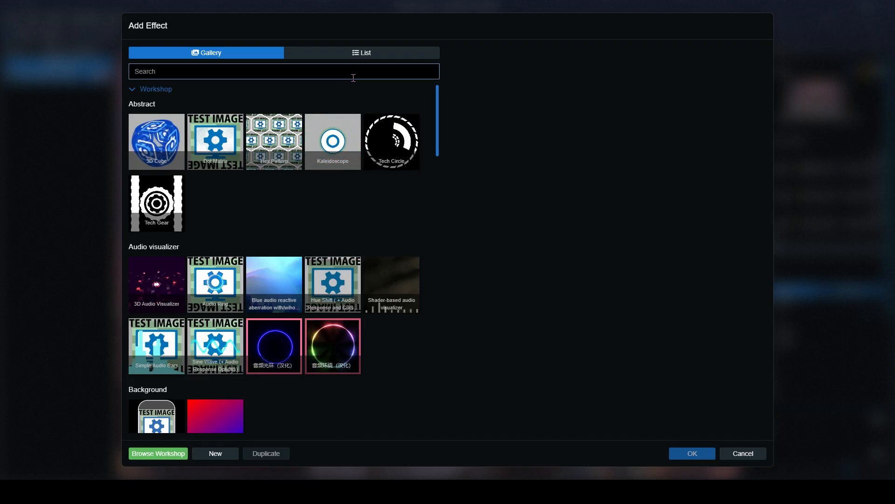
type("iri")
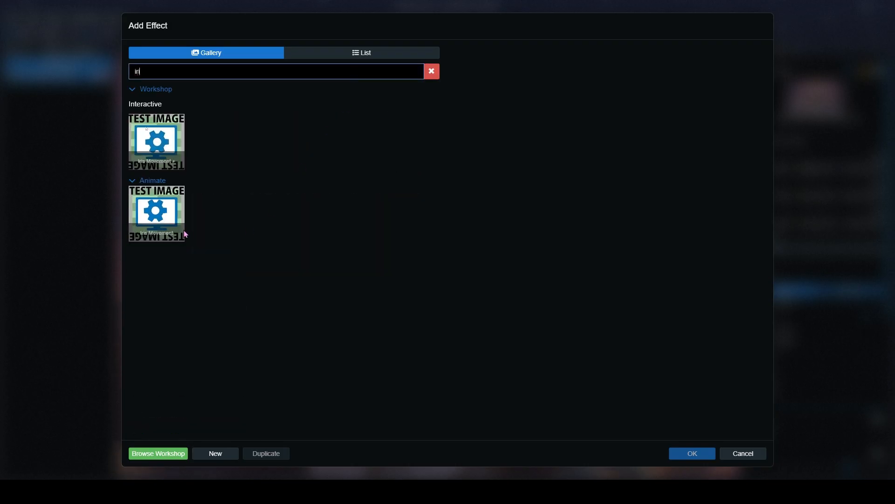
key("Return")
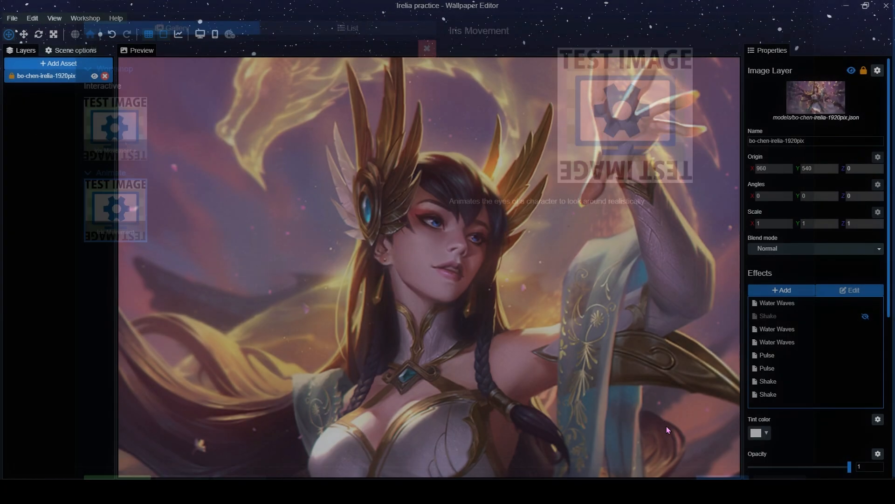
Paint the Iris Movement opacity mask over both irises with amount 47 and brush size 6, and save the project
left_click(800, 203)
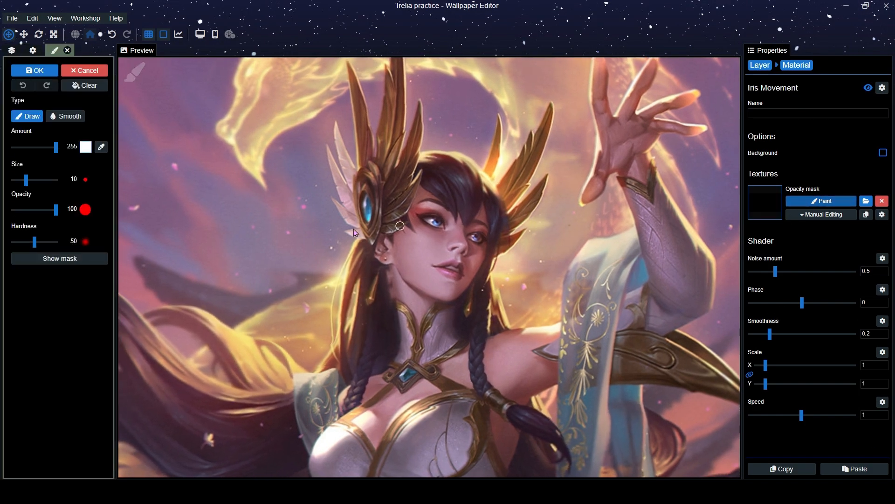
left_click_drag(29, 148, 21, 150)
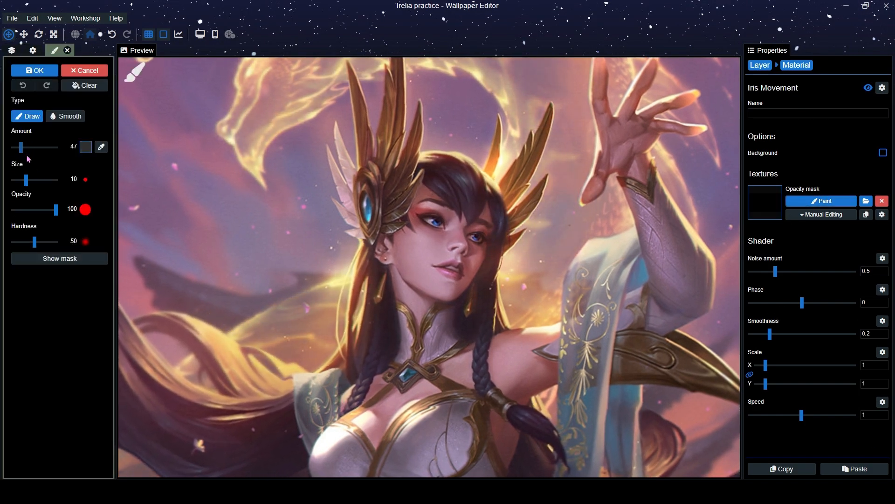
left_click_drag(369, 279, 355, 305)
scroll(357, 305, "up", 8)
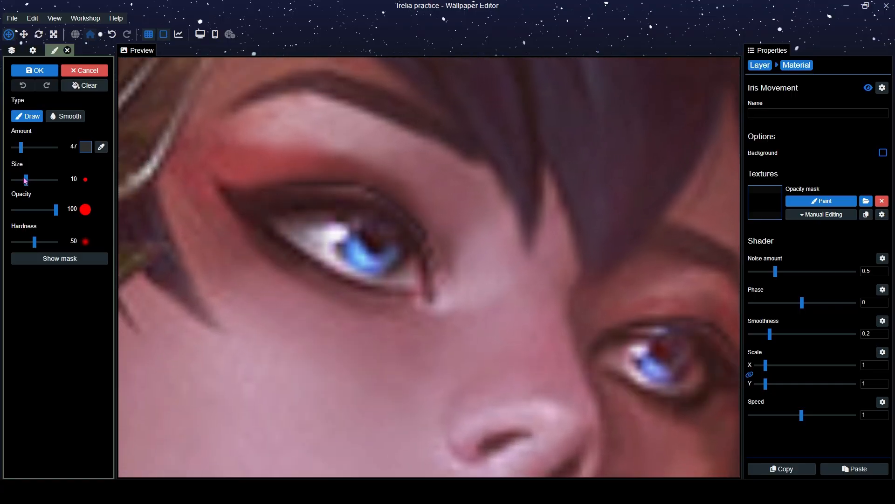
left_click_drag(26, 180, 24, 181)
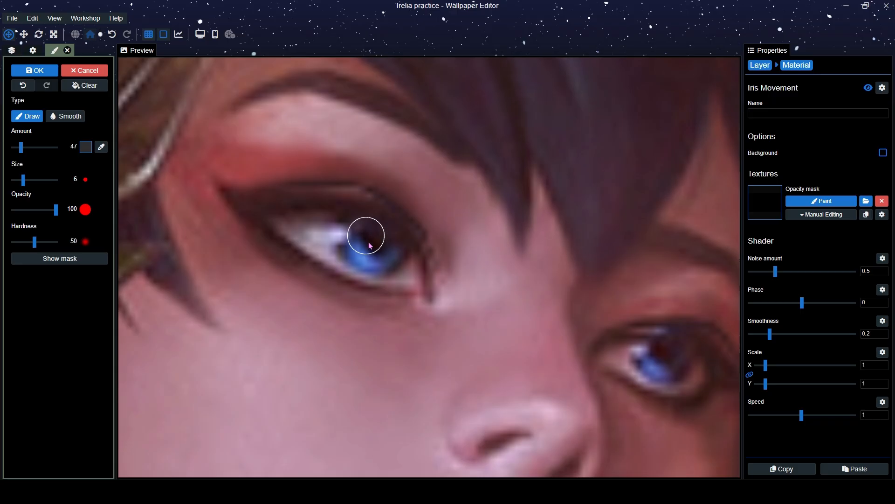
key("ctrl+s")
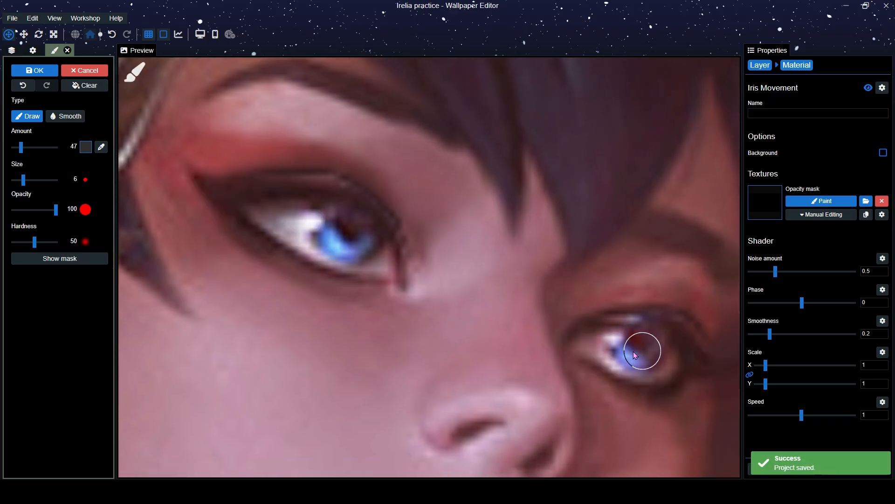
scroll(614, 275, "down", 5)
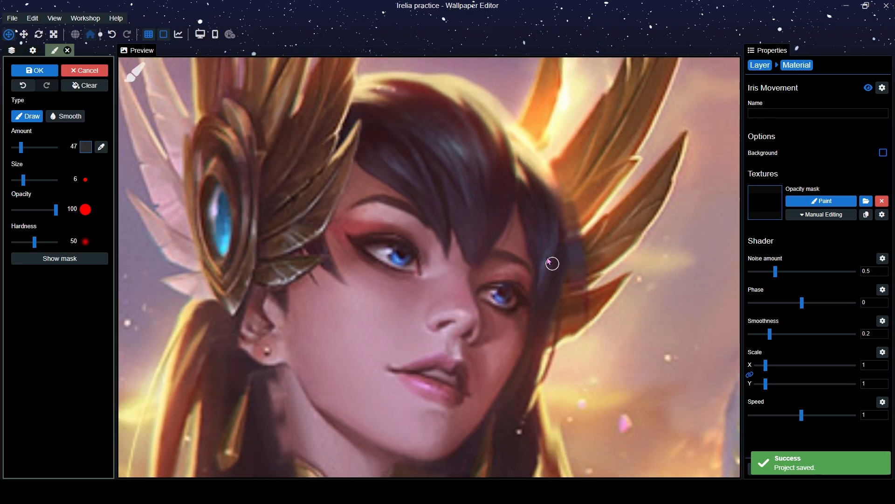
scroll(549, 261, "down", 3)
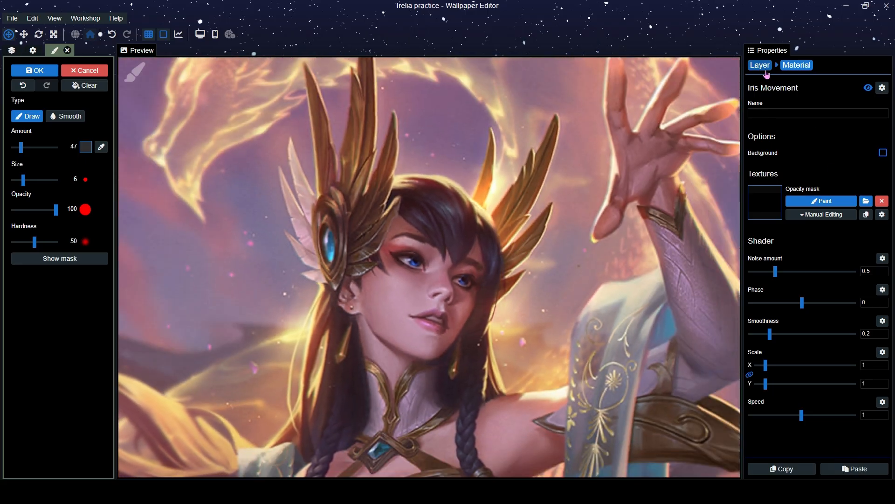
Move Iris Movement to the start of the layer's effects list and make the hidden Shake effect visible again
left_click(764, 69)
left_click(791, 402)
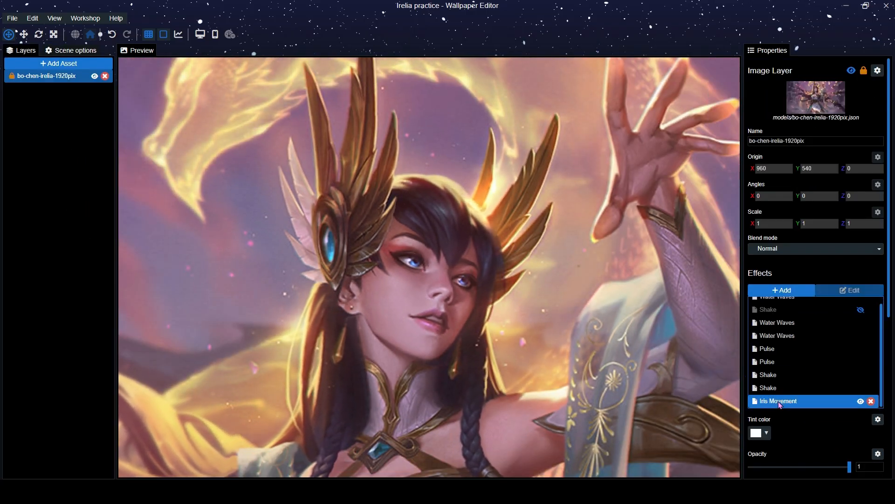
left_click_drag(785, 308, 779, 313)
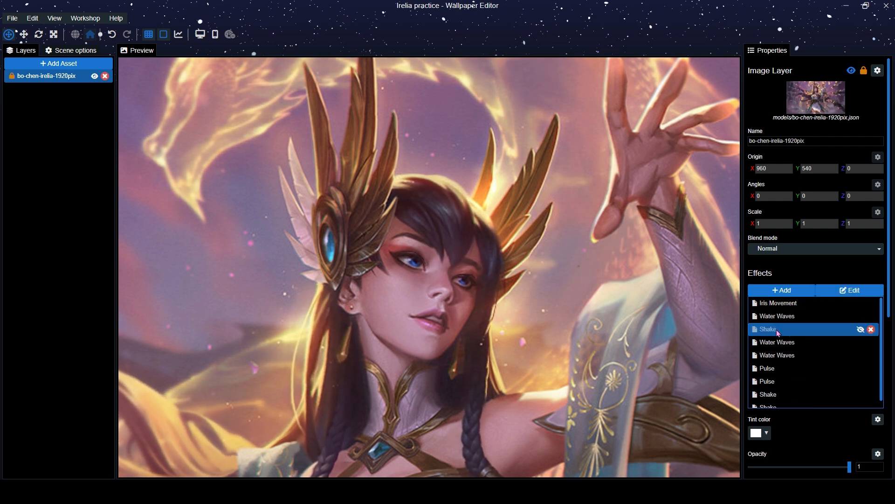
left_click(860, 330)
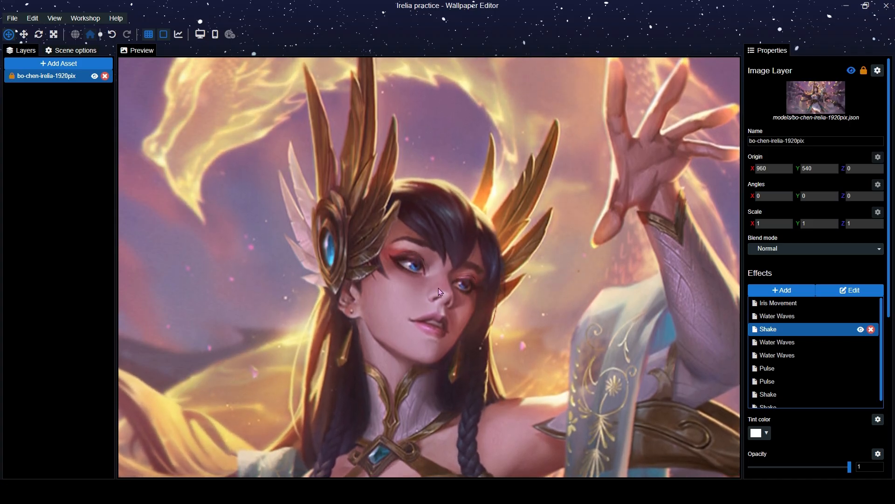
Check the eyes up close, save the project, and move the last Shake effect up next to the re-enabled Shake
scroll(439, 287, "up", 5)
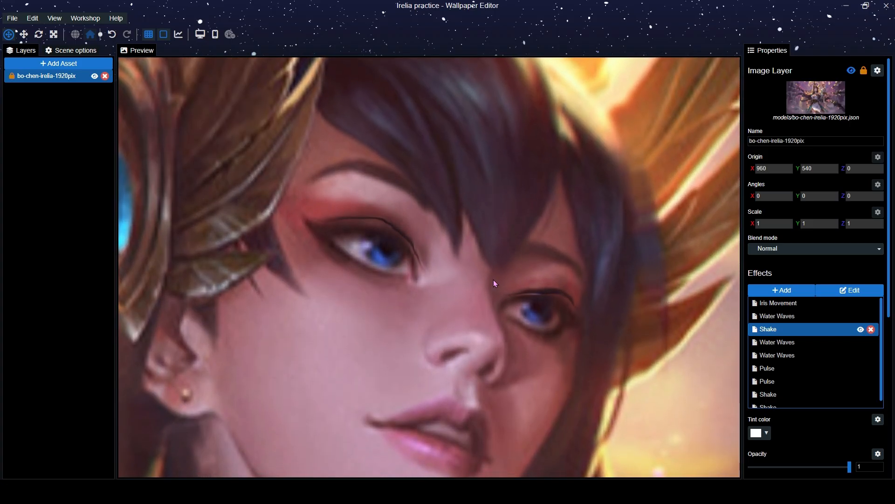
scroll(414, 275, "down", 2)
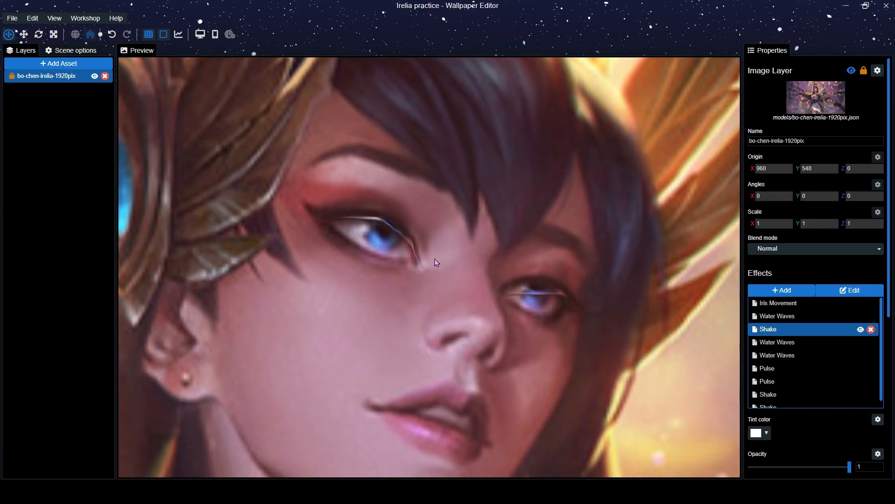
scroll(428, 254, "down", 3)
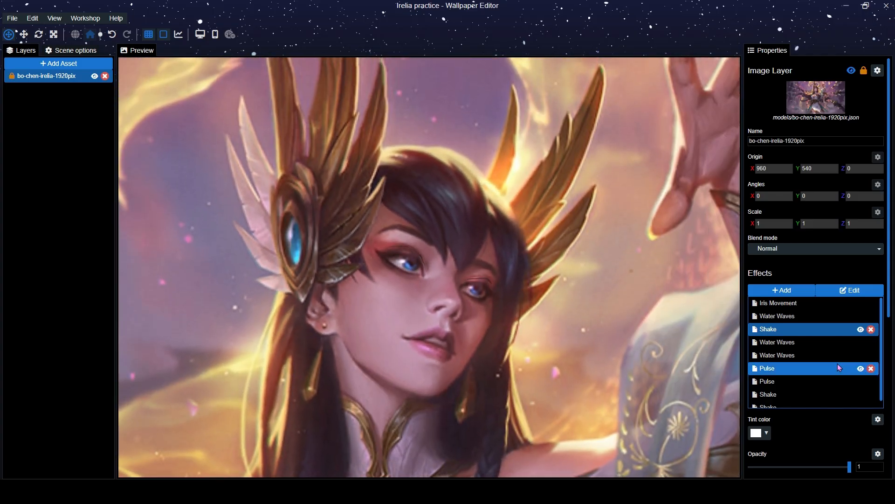
scroll(788, 401, "down", 1)
key("ctrl+s")
left_click_drag(787, 402, 795, 350)
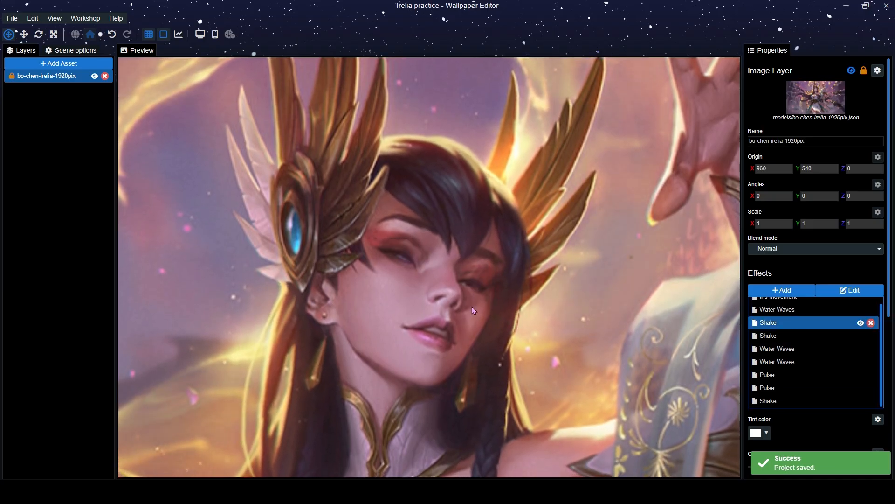
Check the combined eye and body motion on the whole figure and save the project
scroll(472, 307, "up", 2)
scroll(498, 316, "down", 8)
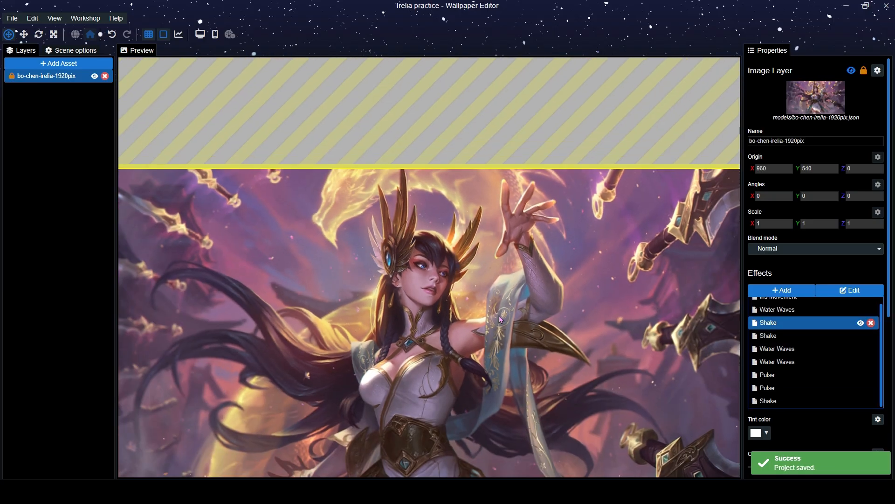
scroll(792, 322, "up", 1)
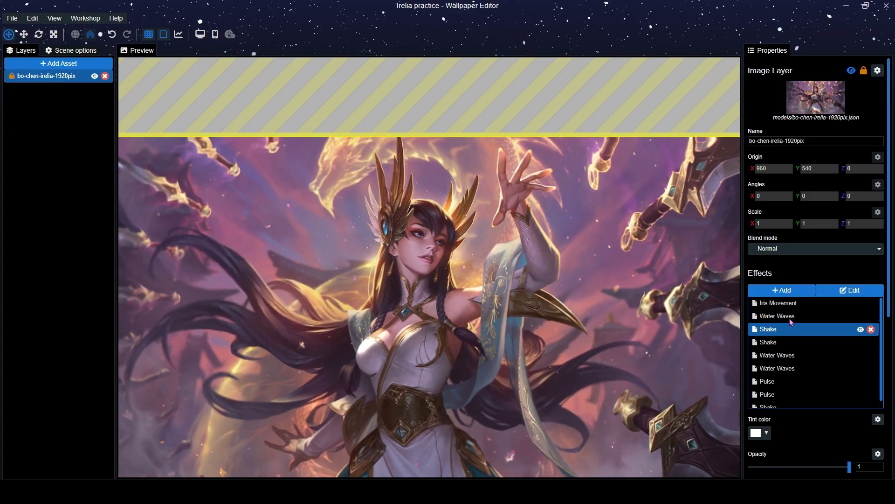
scroll(793, 369, "down", 1)
scroll(524, 356, "down", 2)
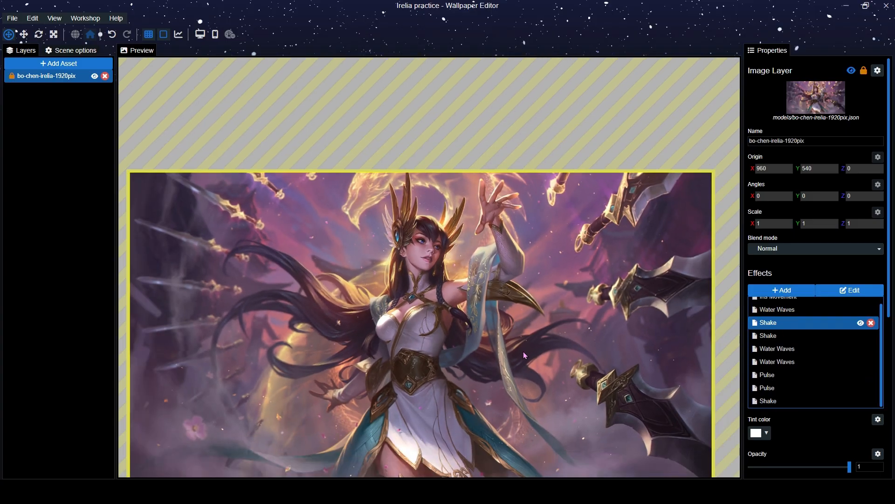
key("ctrl+s")
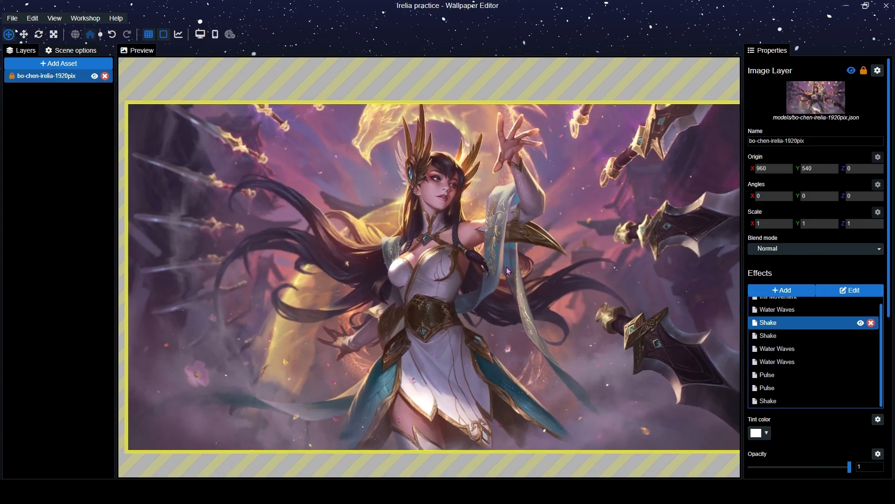
Search the assets for "leave" and add the Sakura particle preset to the scene
left_click(58, 66)
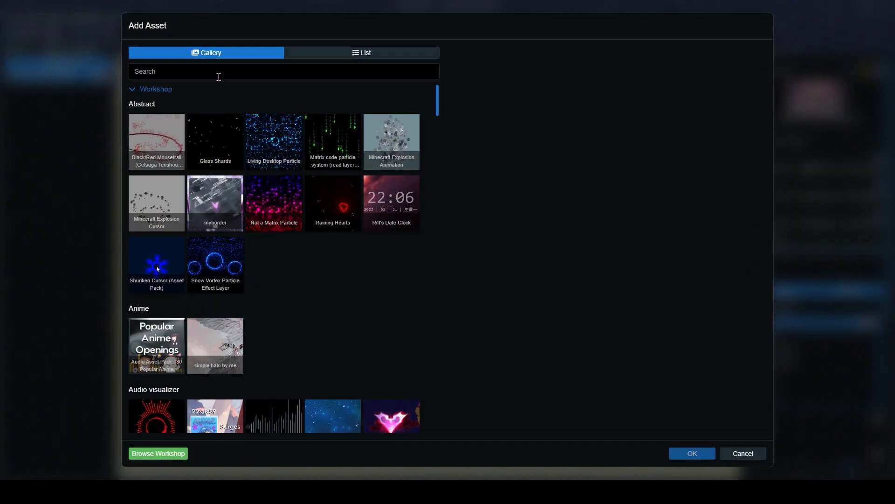
type("leave")
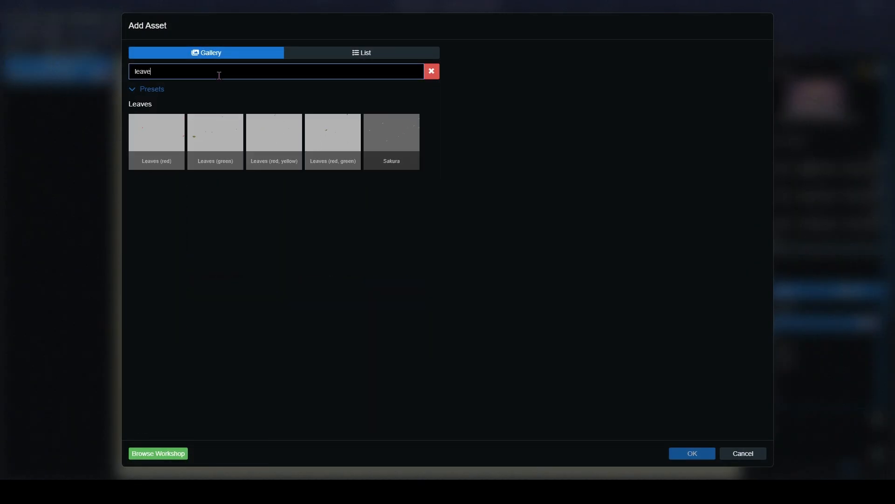
left_click(392, 144)
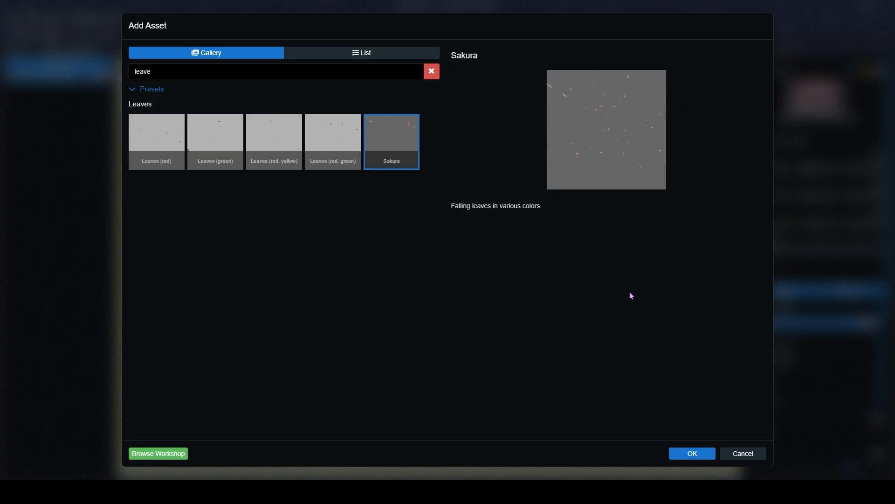
left_click(686, 454)
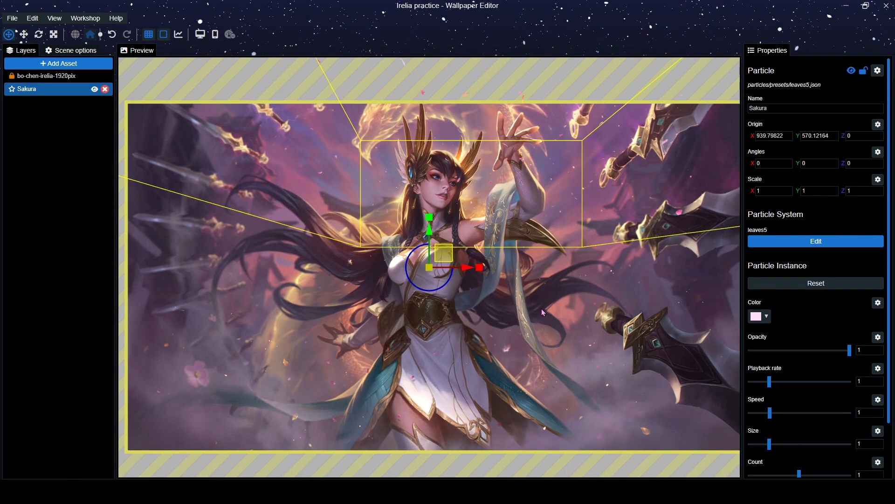
Enlarge the Sakura particle to scale about X 2.41, Y 2.05, Z 2.06 and move it to about X 1270, Y 652
scroll(525, 334, "up", 3)
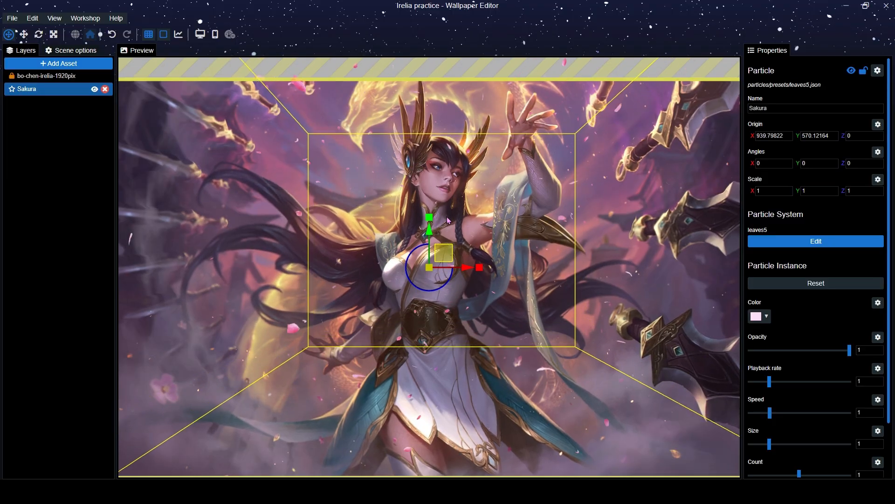
left_click_drag(447, 258, 497, 183)
scroll(457, 229, "down", 3)
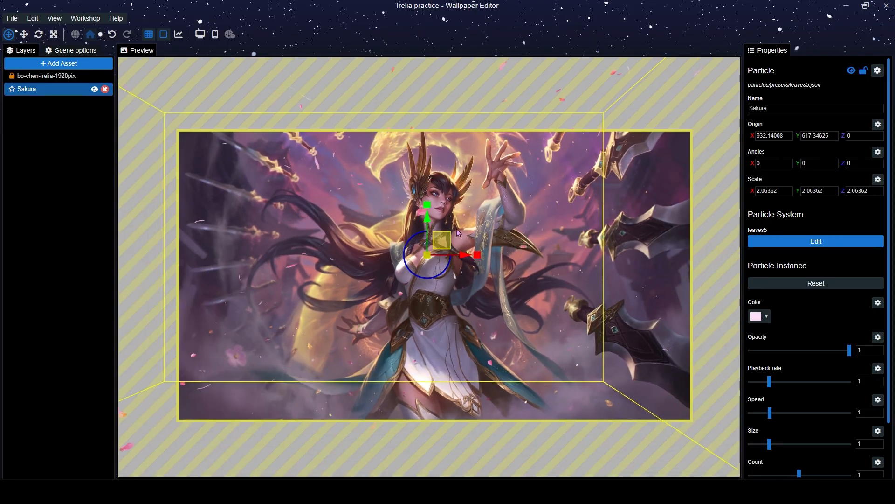
left_click_drag(448, 237, 481, 244)
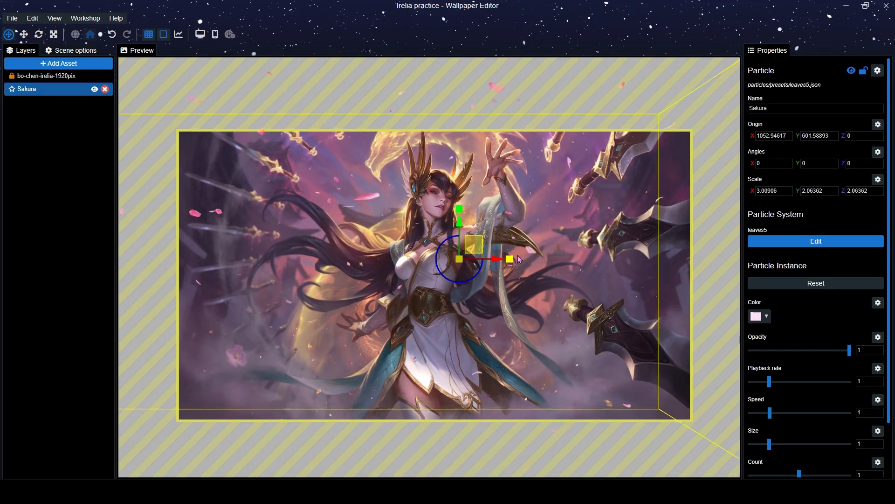
left_click_drag(510, 259, 527, 259)
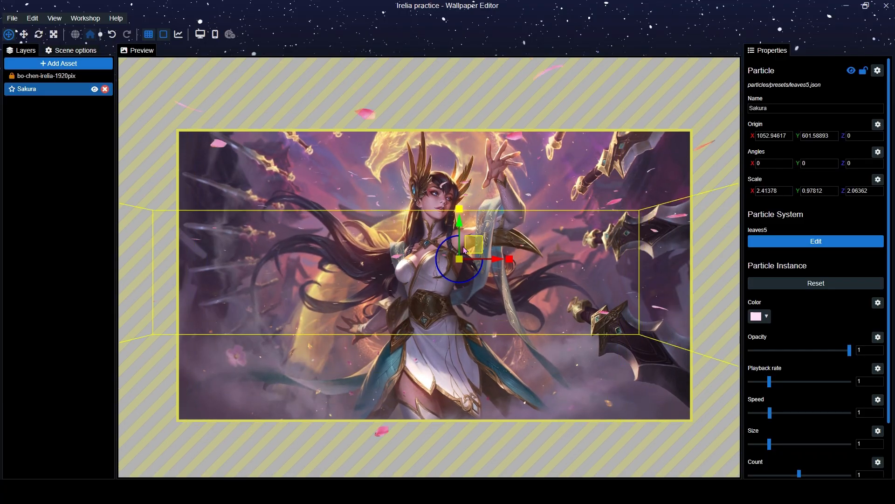
left_click_drag(483, 238, 534, 230)
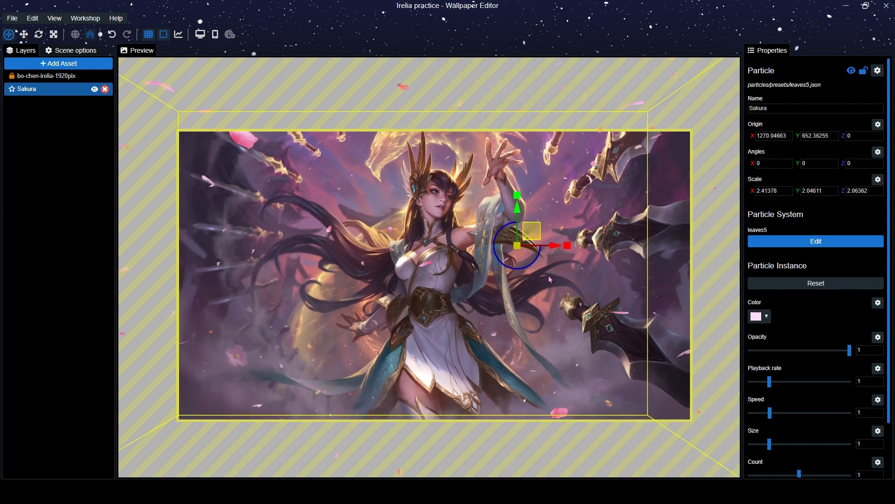
Look at the Sakura particle's color choices and check how the petals fall across the wallpaper
left_click(765, 317)
left_click(802, 327)
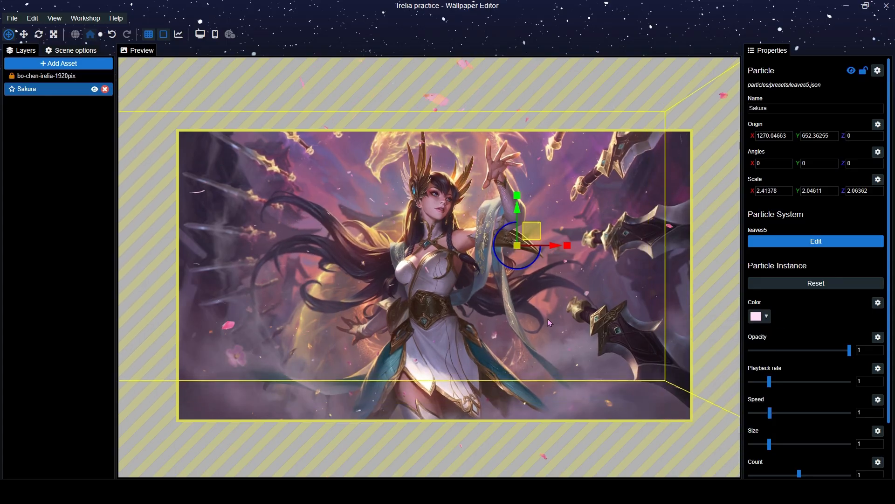
scroll(546, 321, "up", 2)
scroll(545, 323, "up", 1)
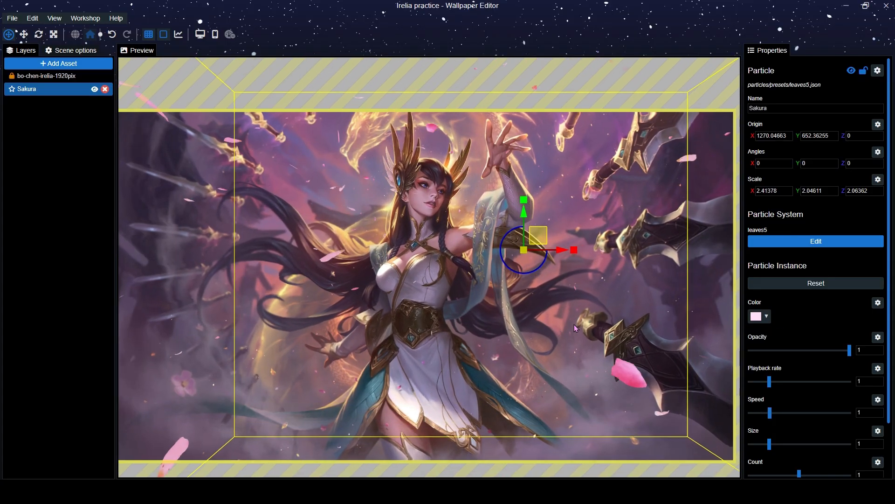
scroll(823, 319, "down", 2)
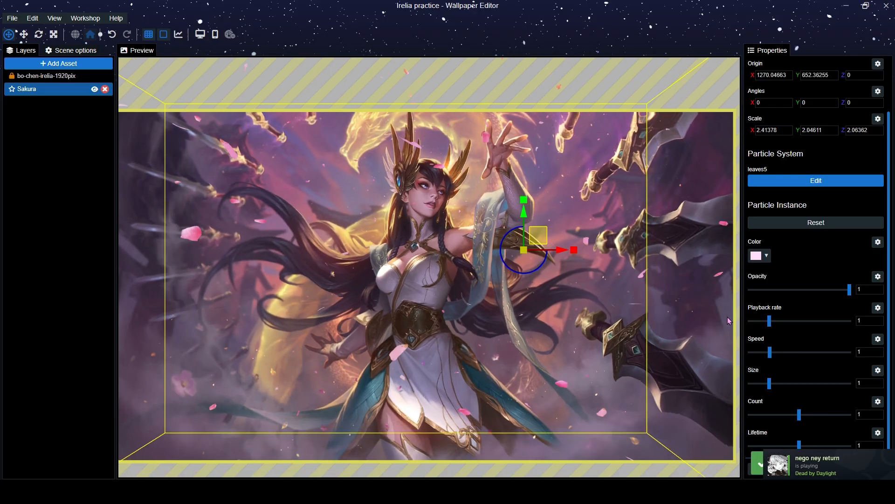
Set the Sakura petals' playback rate to 0.85, speed to 0.5 and count to 0.51, move them to about X 903, Y 271, and save
left_click(867, 353)
key("ctrl+s")
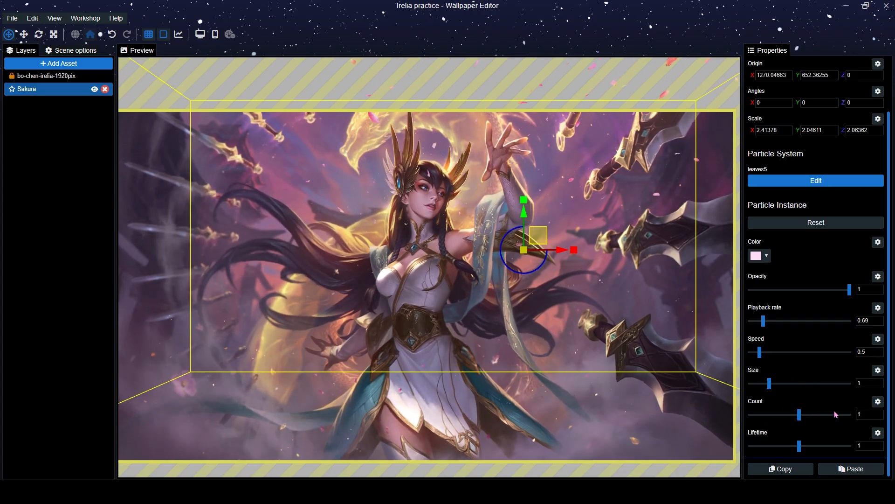
key("ctrl+s")
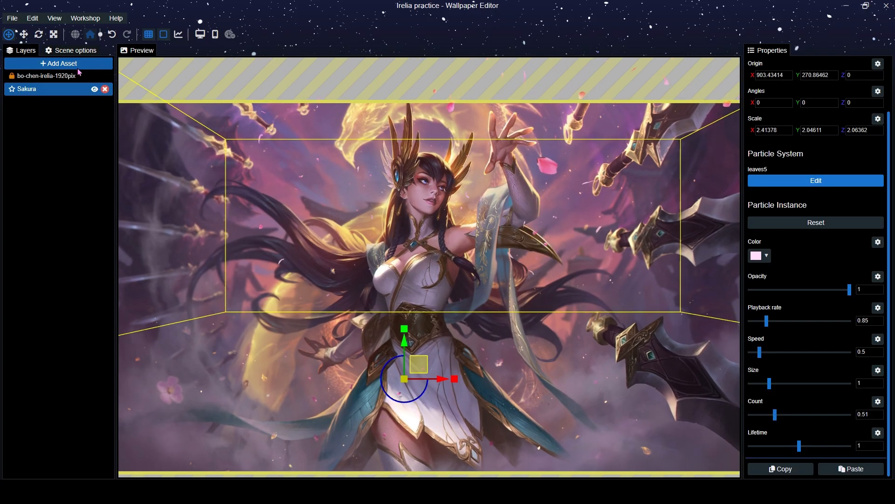
Search the assets for "fog" and add the Fog (calm) preset to the scene
left_click(58, 63)
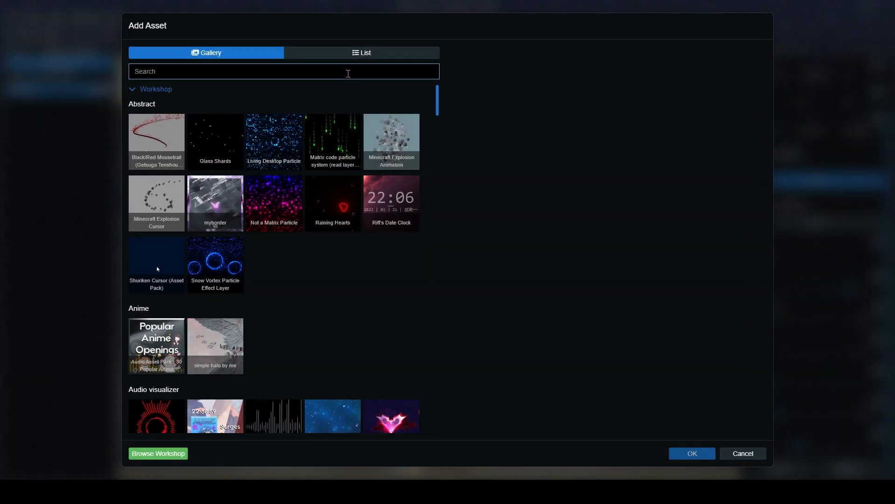
type("fog")
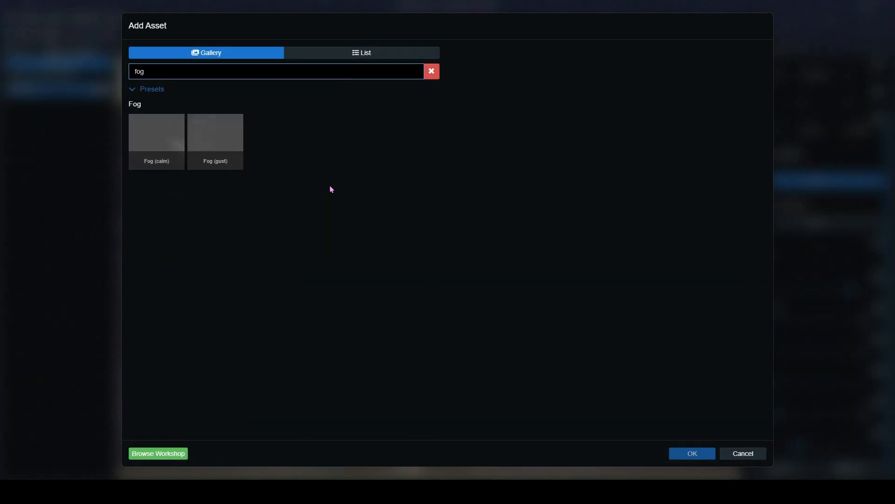
left_click(158, 147)
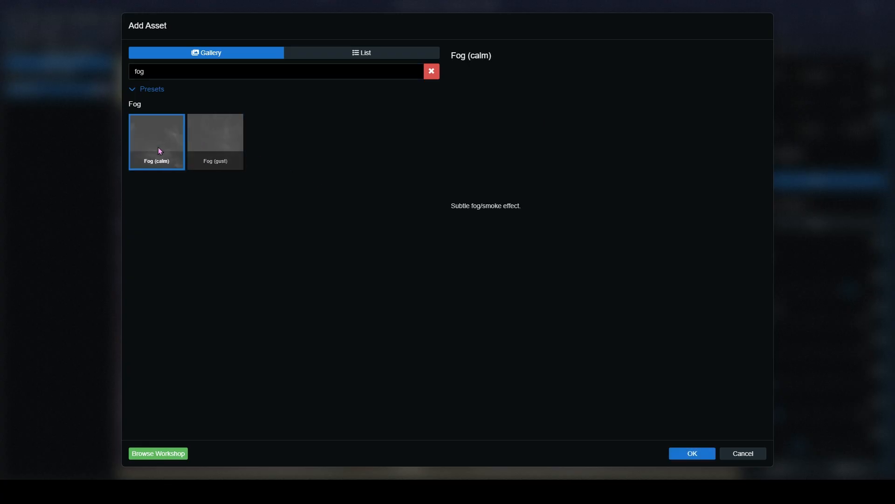
left_click(691, 453)
Stretch the Fog (calm) layer to an X scale of about 2.3 and move it to about X 674, Y 224
left_click_drag(451, 265, 448, 310)
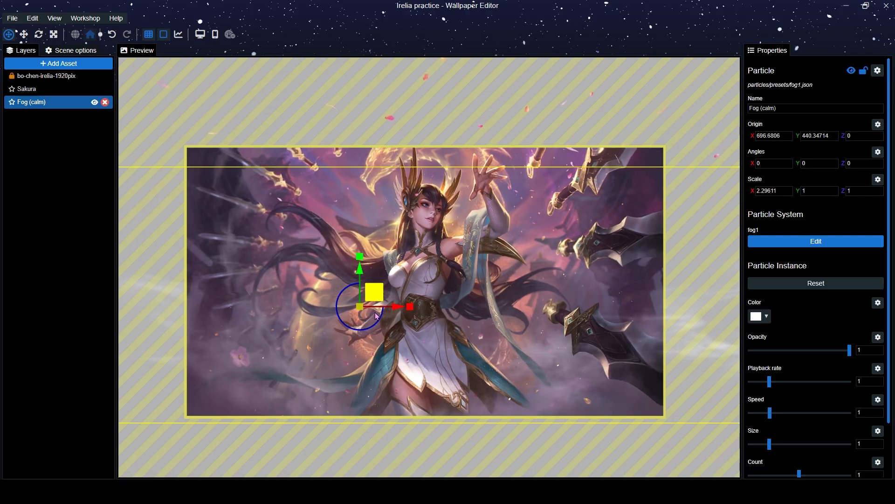
left_click_drag(375, 292, 375, 344)
scroll(444, 332, "up", 3)
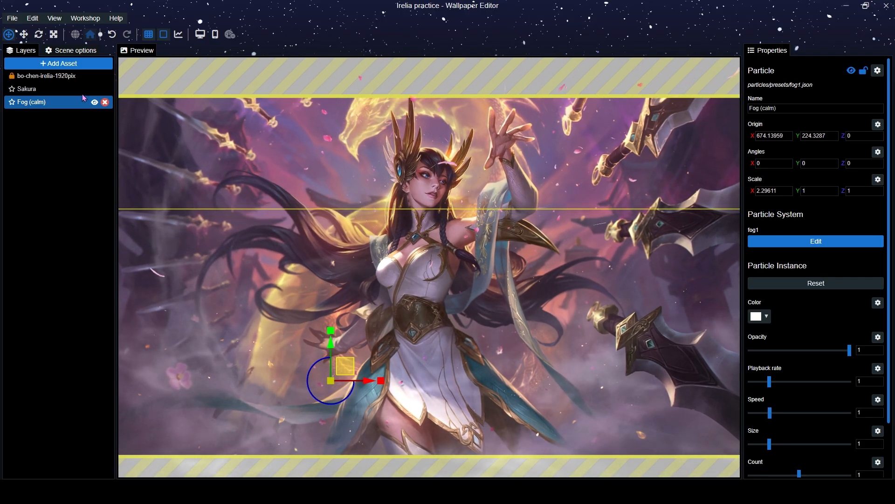
left_click(83, 76)
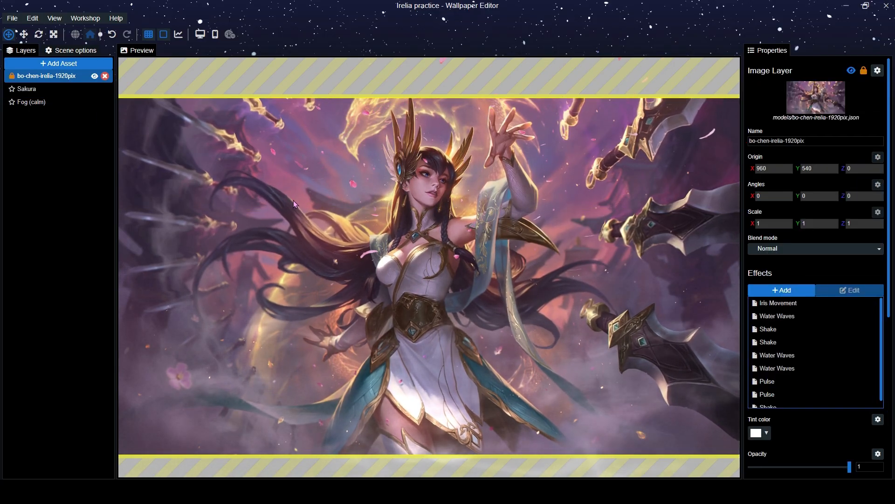
Search the Workshop assets for "clouds" and look at the details of Procedural Cloud System
left_click(58, 63)
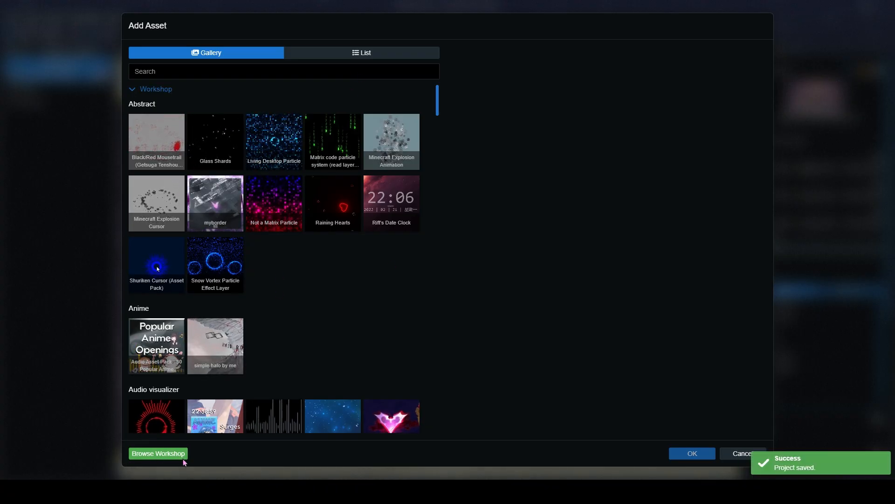
left_click(157, 453)
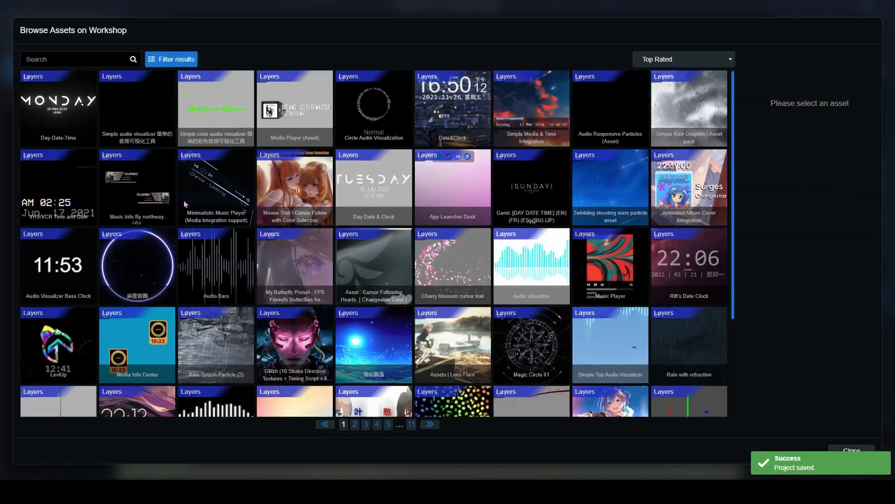
left_click(112, 62)
type("clouds")
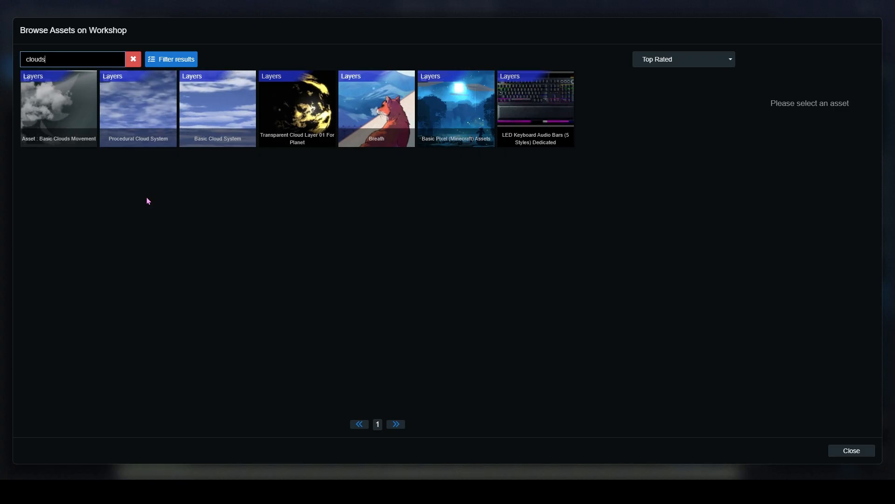
left_click(145, 144)
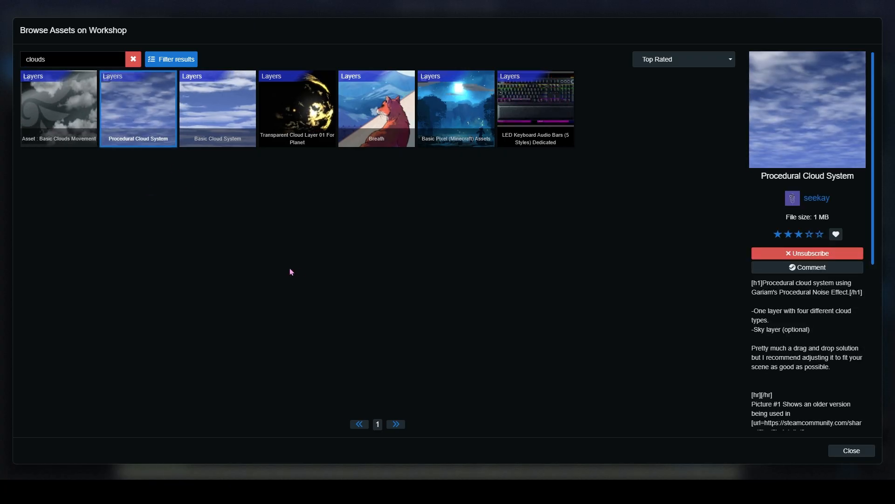
left_click(851, 450)
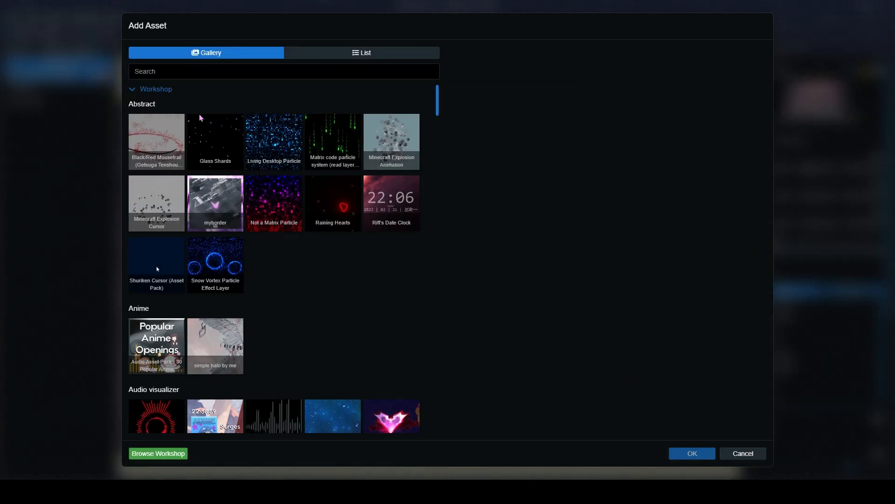
Search the installed assets for "cloud" and add Procedural Cloud System to the scene
left_click(209, 70)
type("clkou")
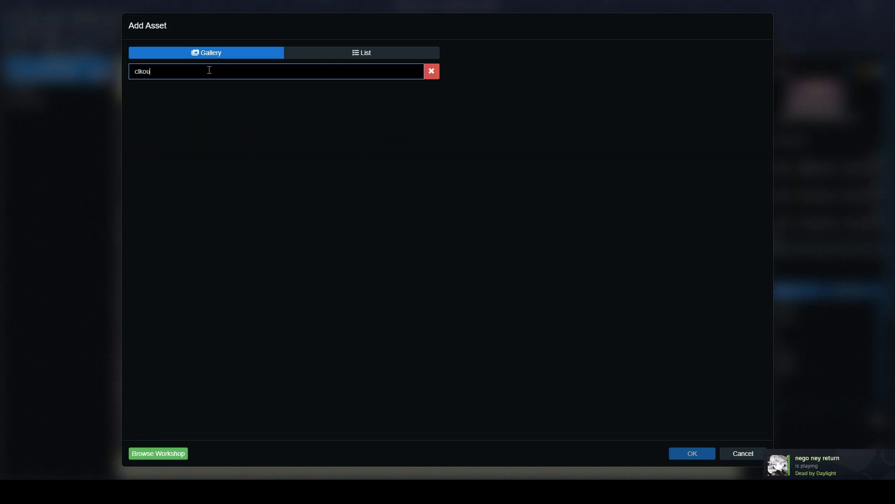
key("BackSpace")
type("oud")
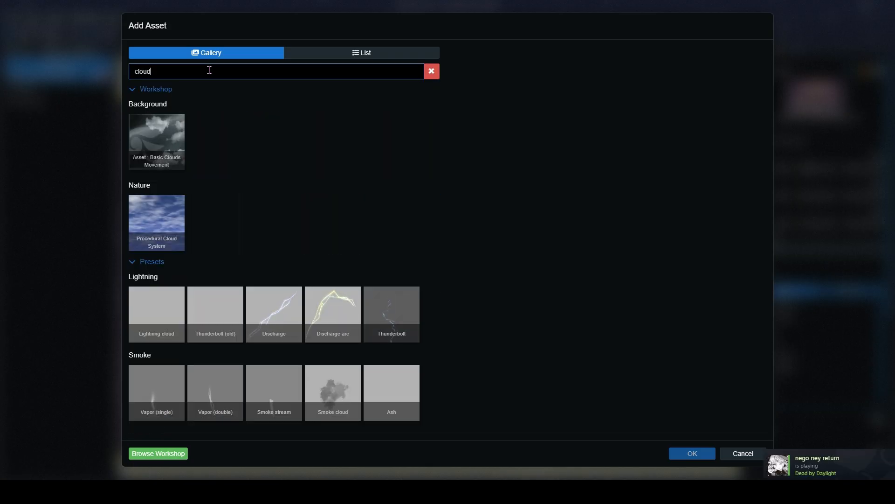
left_click(172, 219)
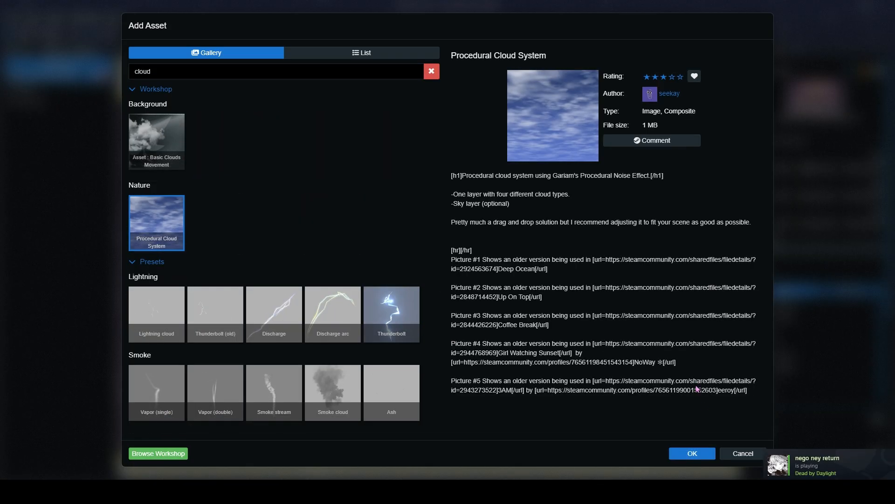
left_click(691, 452)
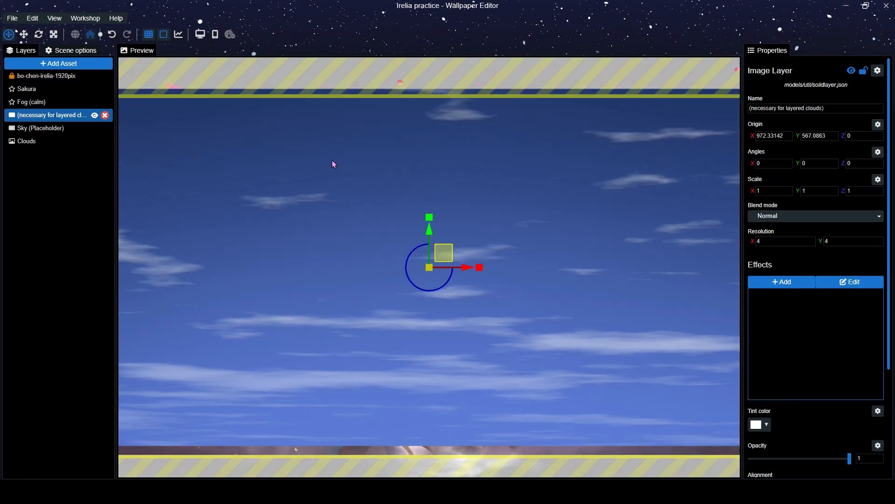
Delete the solid "necessary for layered clouds" layer and the Sky (Placeholder) layer, and select the Clouds layer
left_click(105, 115)
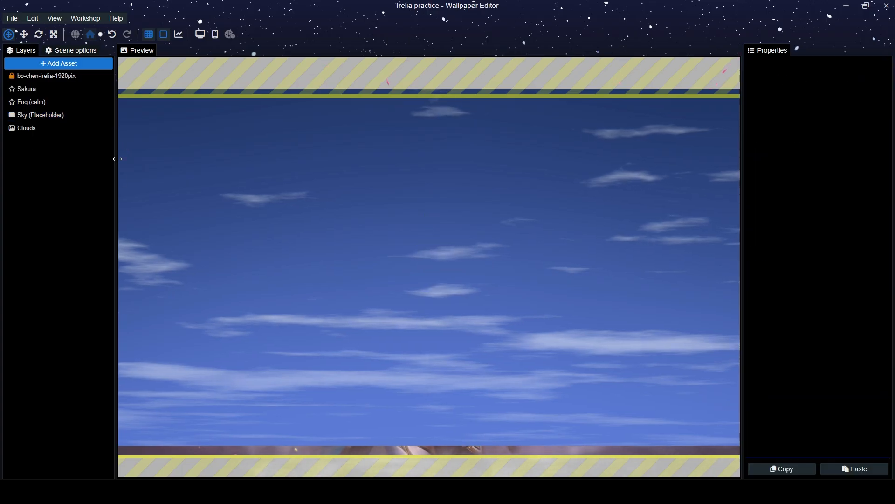
left_click(106, 115)
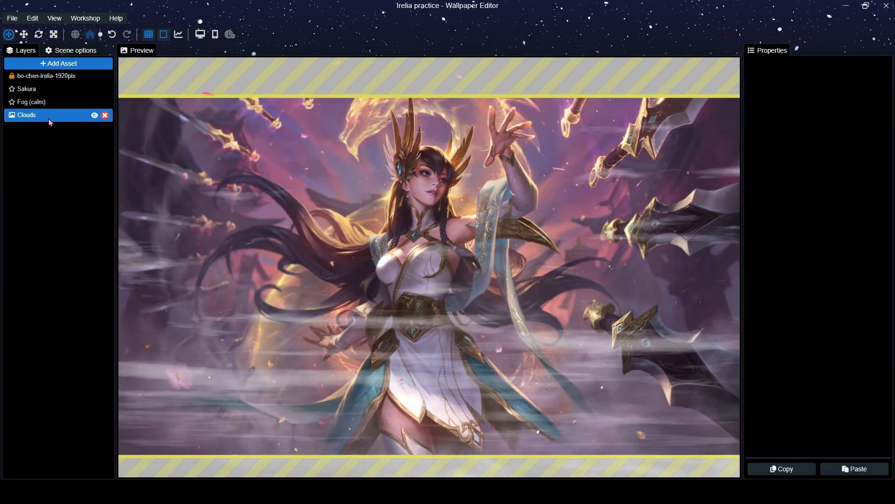
left_click(49, 118)
scroll(482, 203, "up", 3)
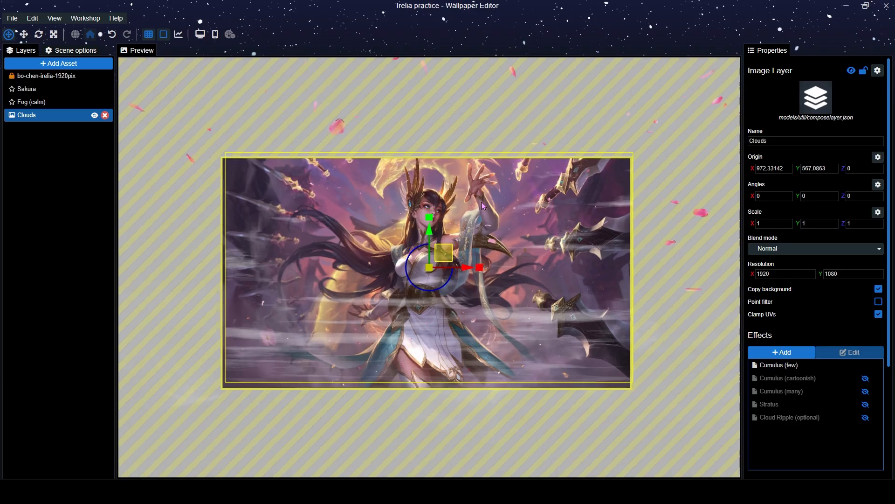
Remove the three Cumulus effects and Cloud Ripple (optional) from the Clouds layer and make its Stratus effect visible
left_click(838, 365)
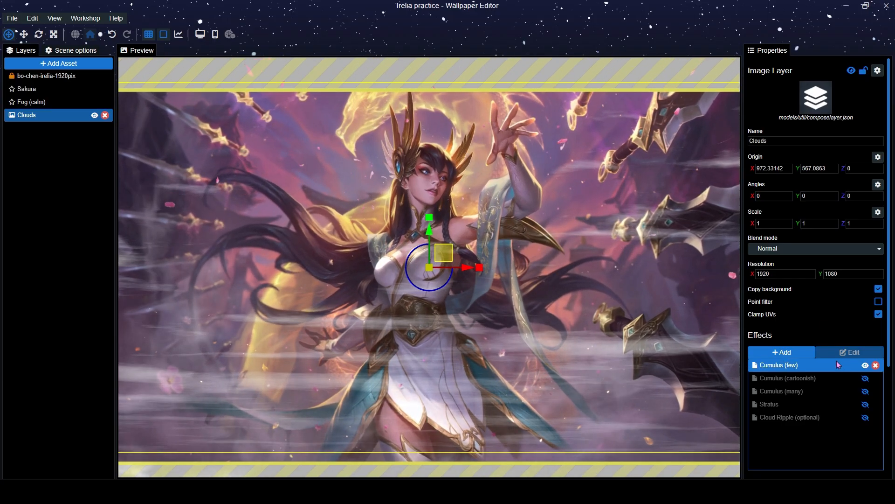
left_click(876, 365)
left_click(876, 366)
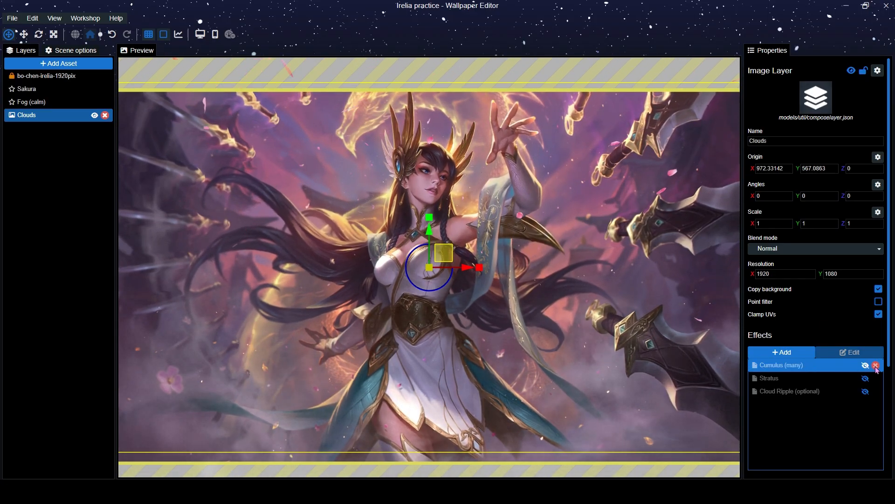
left_click(876, 365)
left_click(869, 380)
left_click(876, 379)
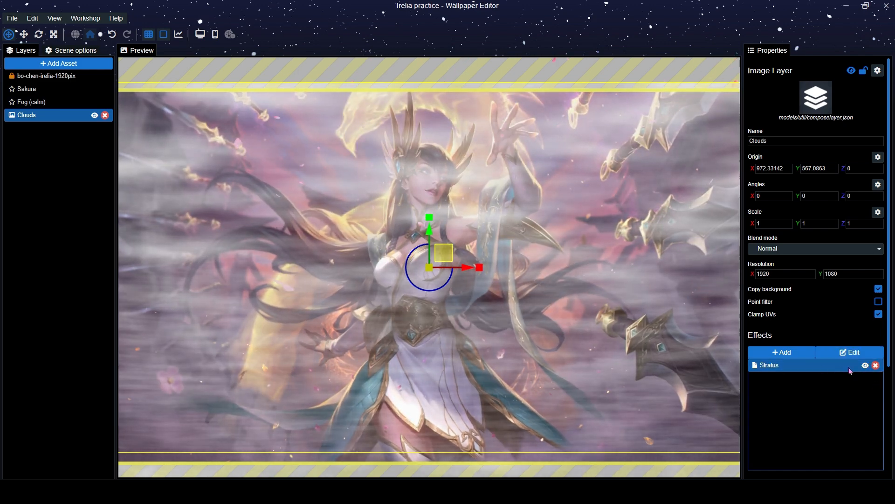
Open the Stratus effect's opacity mask for painting and brush across the wallpaper's lower left with brush size 154
left_click(855, 354)
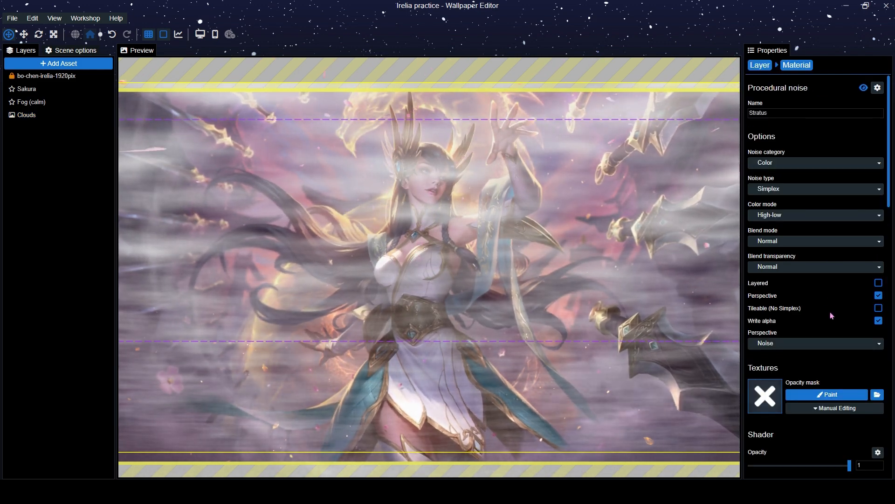
left_click(836, 394)
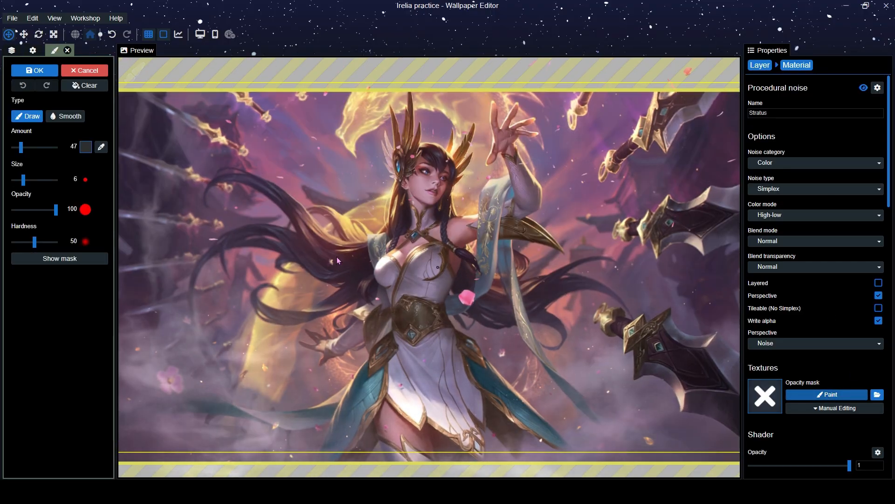
left_click_drag(24, 180, 42, 182)
scroll(330, 265, "down", 3)
scroll(330, 264, "up", 2)
left_click_drag(145, 322, 377, 343)
left_click(60, 258)
left_click(60, 259)
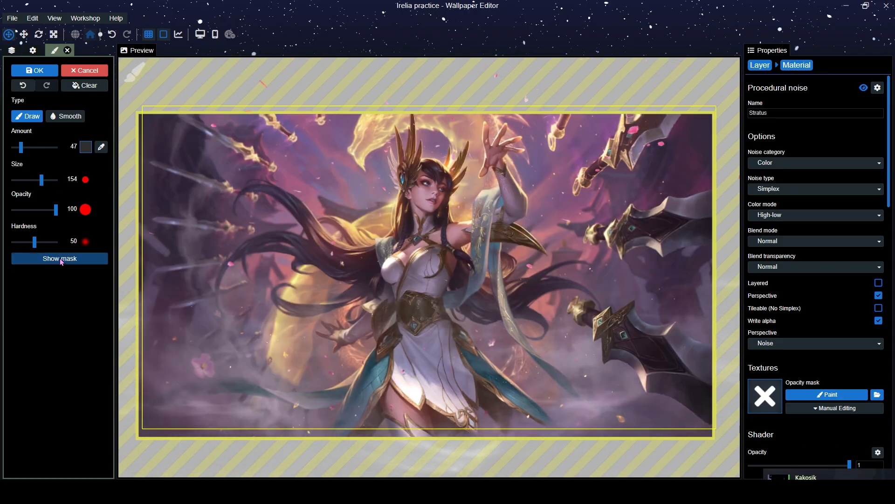
Enlarge the mask brush to size 299 and paint more of the Stratus opacity mask over the lower part of the wallpaper
left_click_drag(42, 180, 45, 181)
left_click(59, 257)
mouse_move(239, 301)
left_mouse_down()
mouse_move(599, 304)
mouse_move(591, 343)
mouse_move(251, 329)
left_mouse_up()
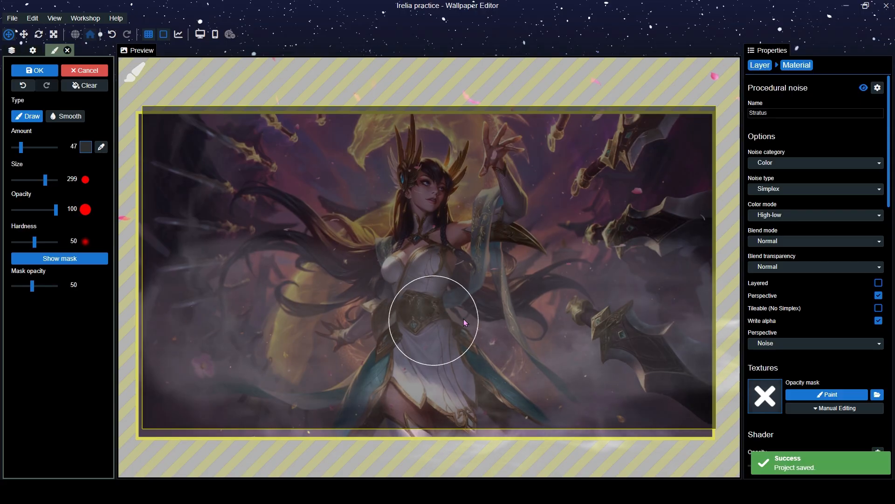
left_click(79, 262)
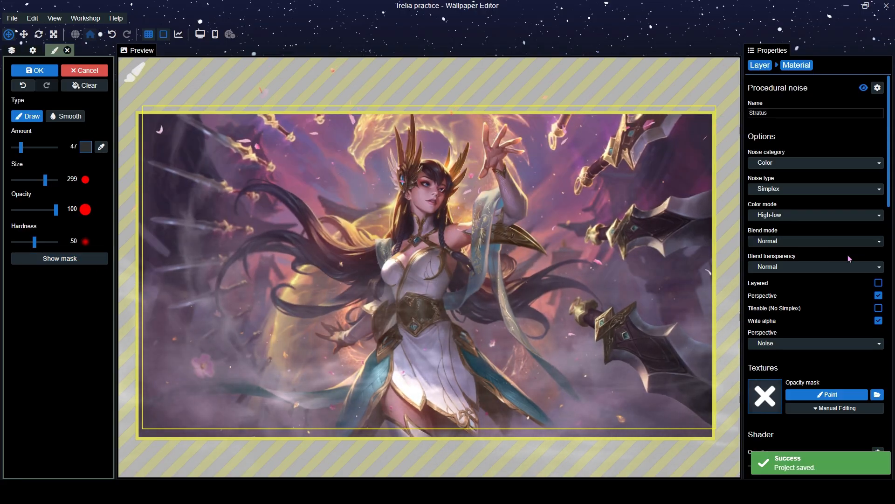
Set the Stratus effect's Color high and Color low to muted purple tones sampled from the artwork
scroll(816, 261, "down", 8)
scroll(856, 267, "down", 8)
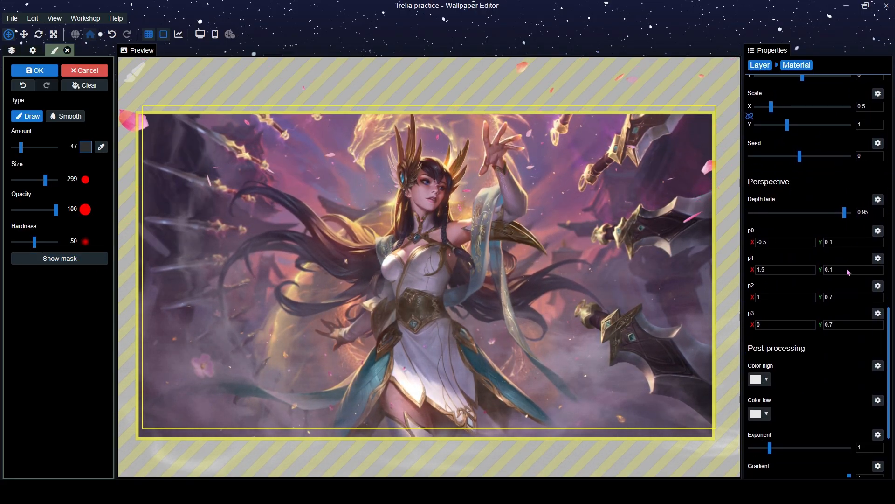
left_click(756, 265)
left_click(653, 343)
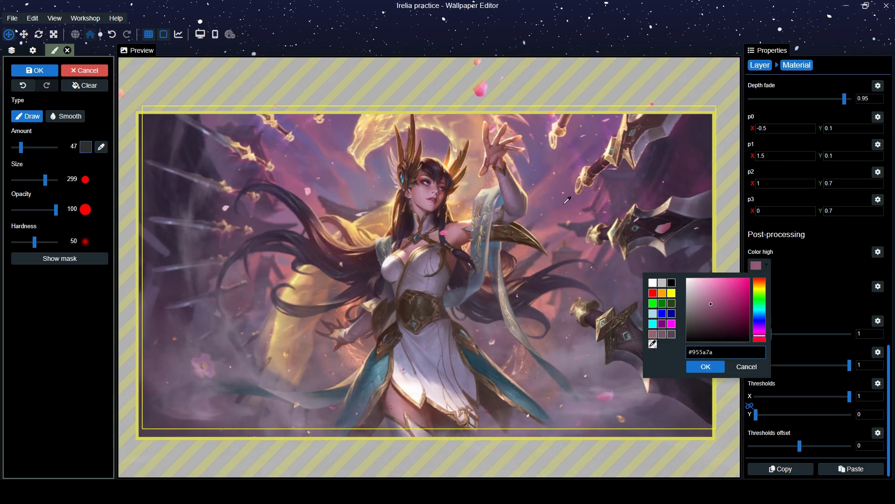
left_click(705, 366)
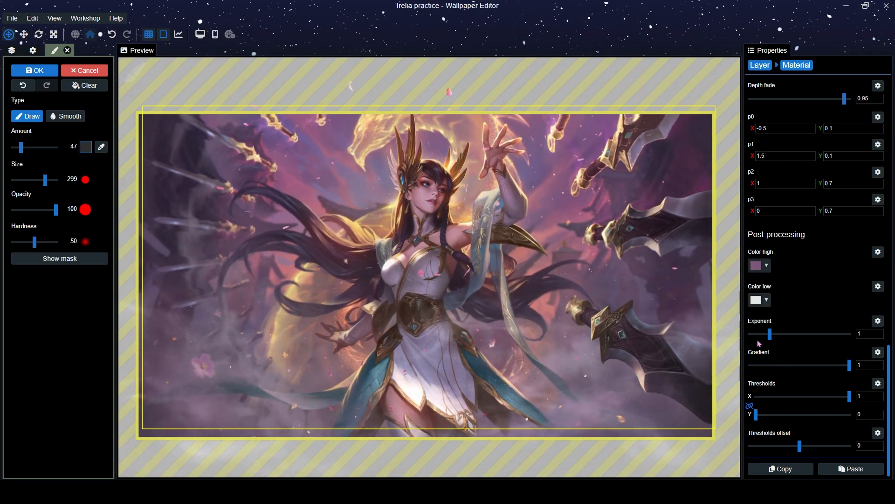
left_click(756, 299)
left_click(653, 378)
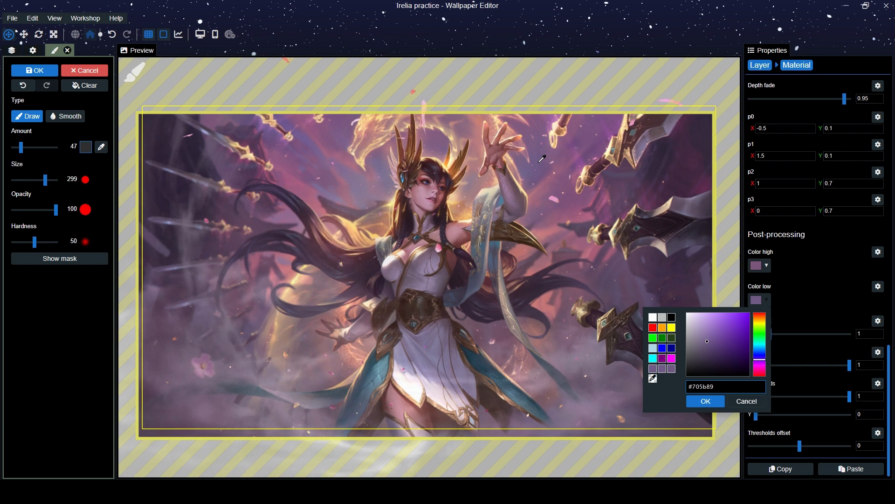
left_click(705, 401)
Set the mask brush amount to 200 and paint the Stratus opacity mask across the wallpaper's lower middle with the mask shown, then hide it
scroll(823, 302, "up", 5)
scroll(823, 302, "up", 6)
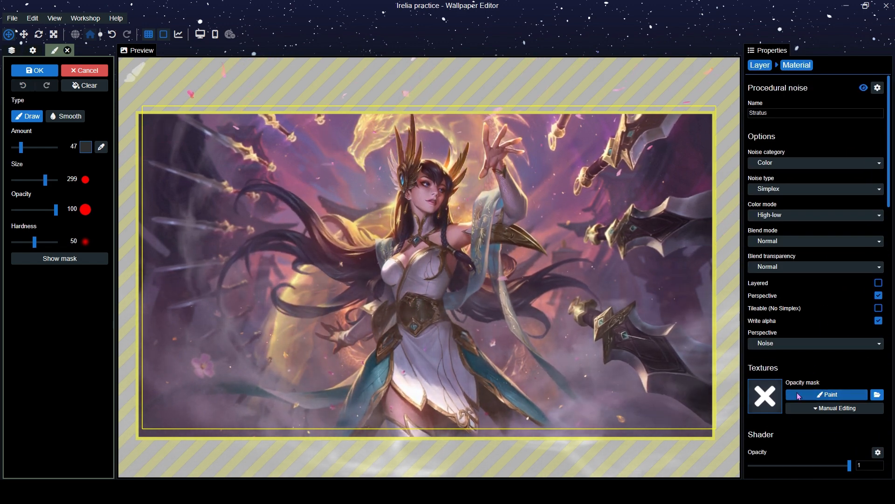
left_click(47, 147)
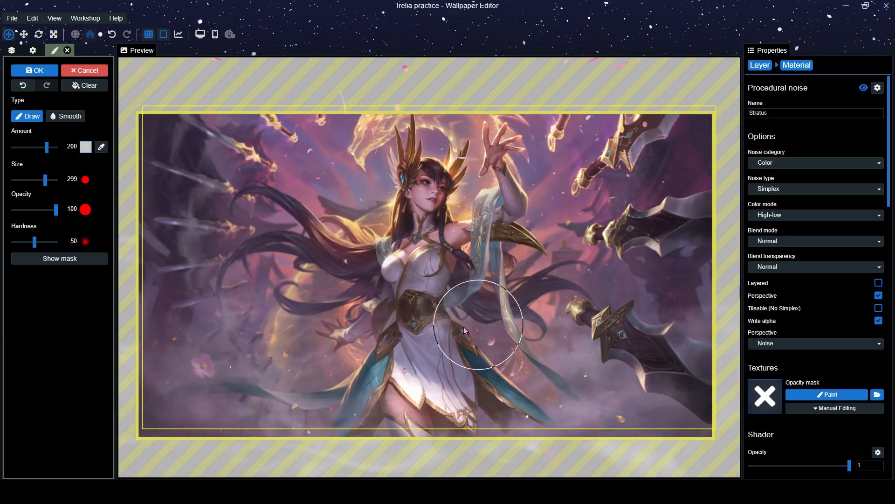
left_click(98, 259)
left_click_drag(403, 339, 646, 333)
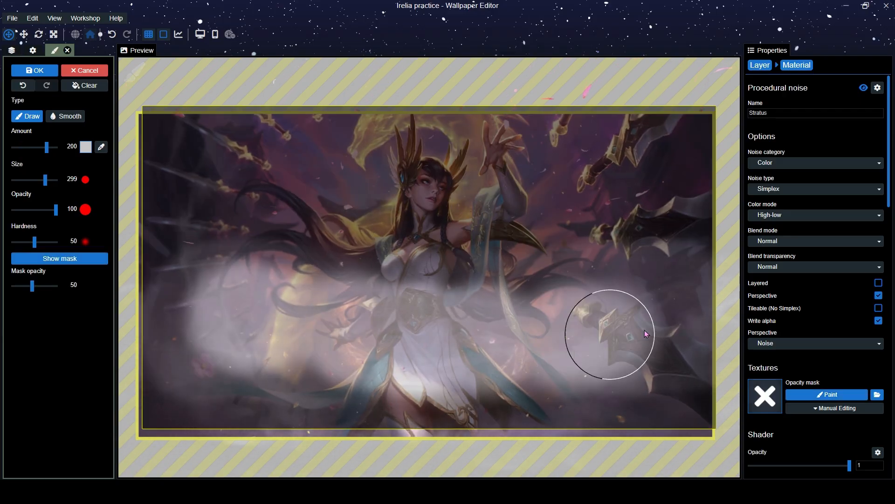
left_click(57, 258)
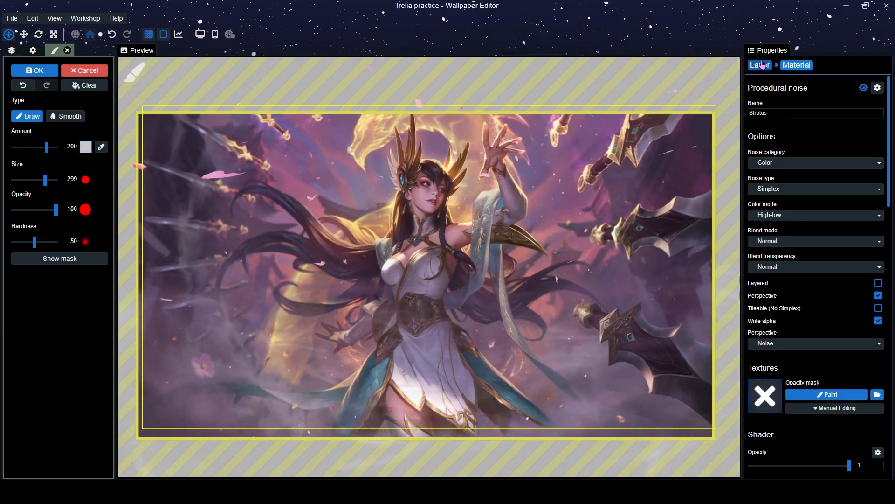
Scale the Clouds layer to about 1.34 in X and Y and move its origin to about X 980, Y 463
left_click(762, 64)
mouse_move(429, 256)
left_mouse_down()
mouse_move(438, 219)
mouse_move(461, 270)
mouse_move(438, 273)
mouse_move(482, 287)
left_mouse_up()
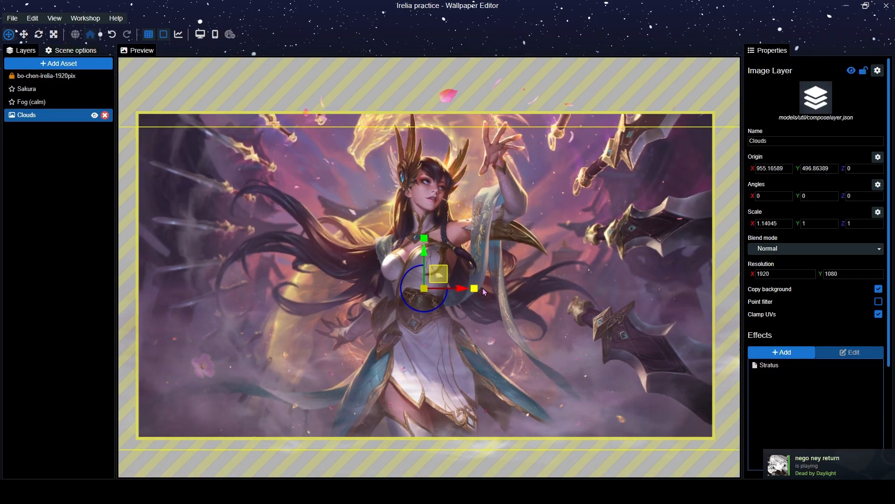
left_click_drag(430, 242, 426, 233)
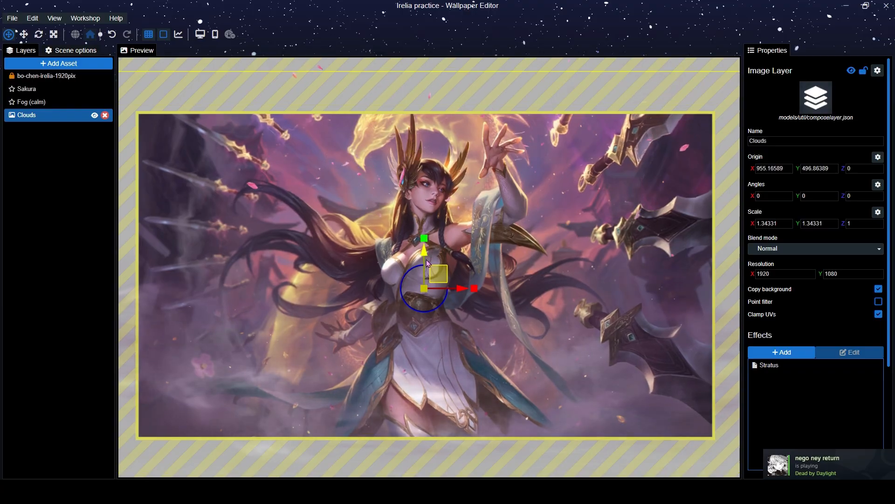
left_click_drag(437, 280, 441, 270)
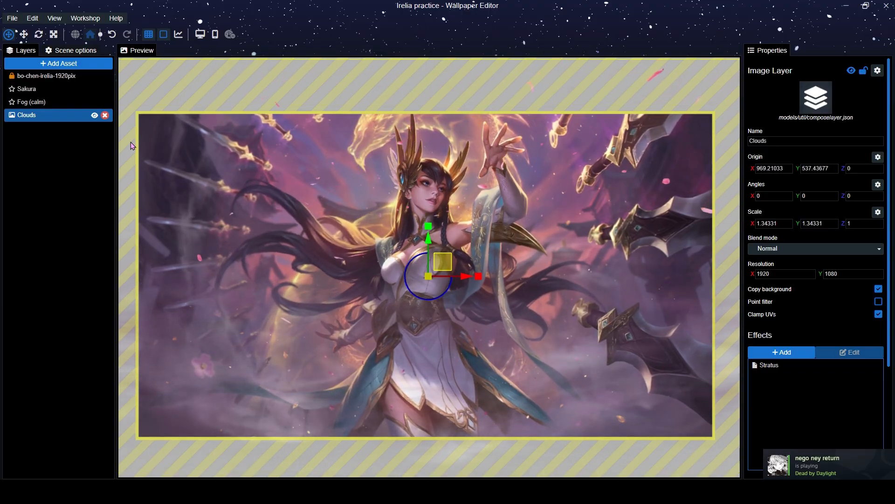
left_click(94, 115)
left_click(95, 115)
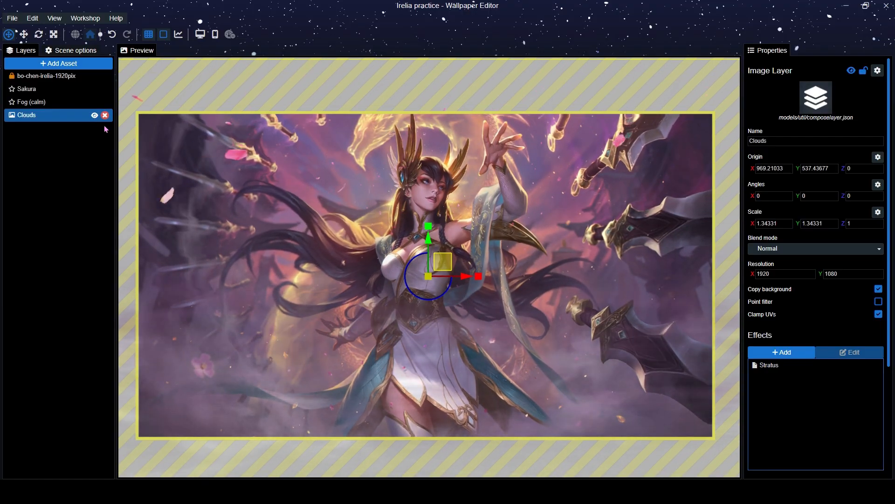
left_click_drag(443, 262, 445, 284)
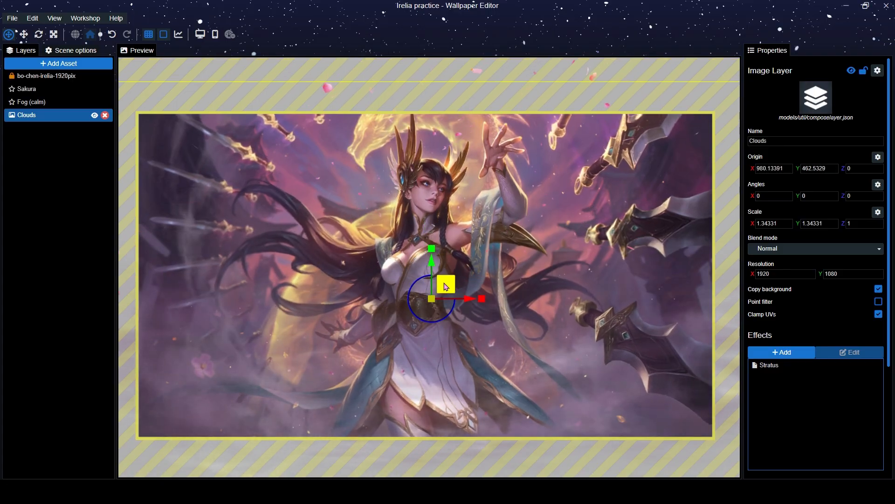
Add the Light shafts 1 (old) preset, scale it to about 2.21 and move it to about X 944, Y 664
left_click(63, 64)
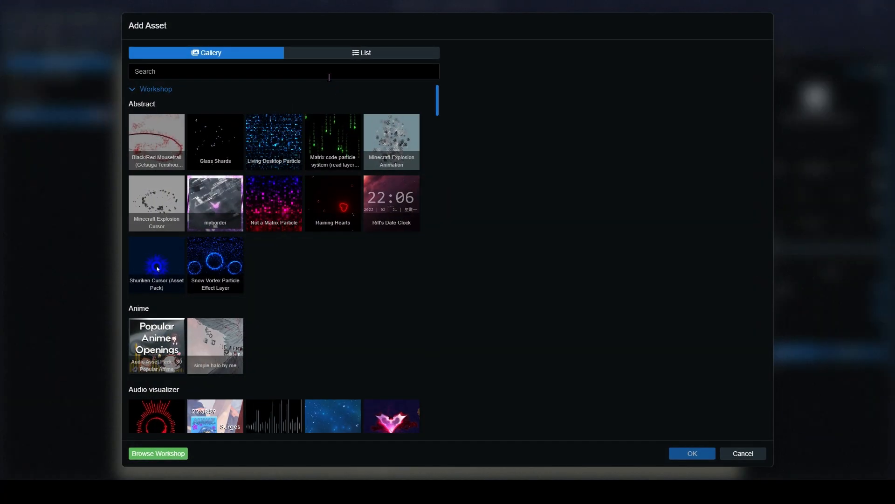
type("ligh")
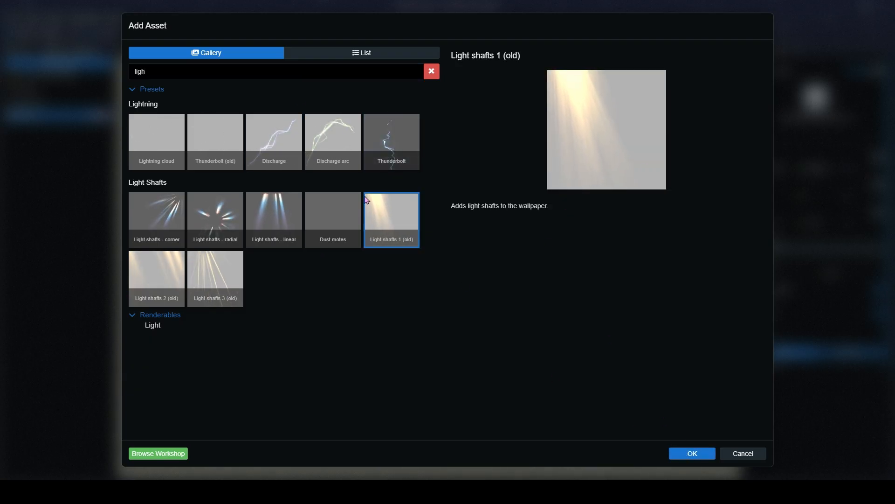
left_click(685, 452)
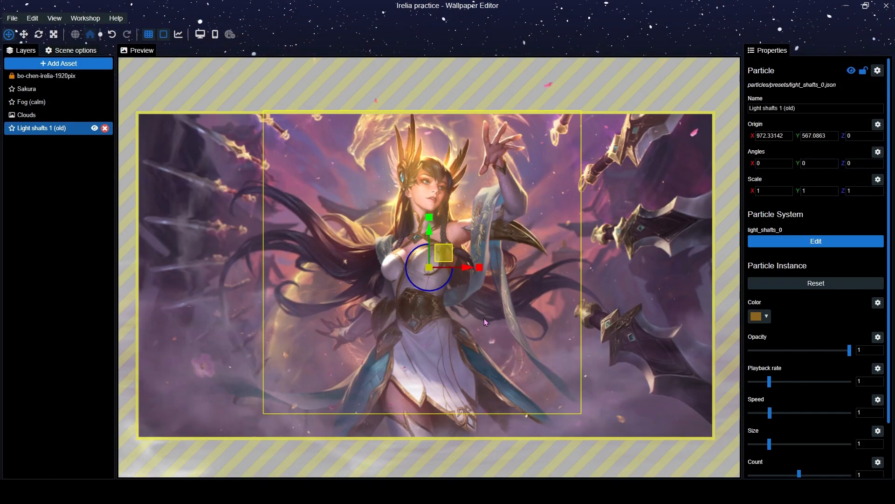
left_click_drag(426, 254, 462, 202)
left_click_drag(440, 246, 437, 226)
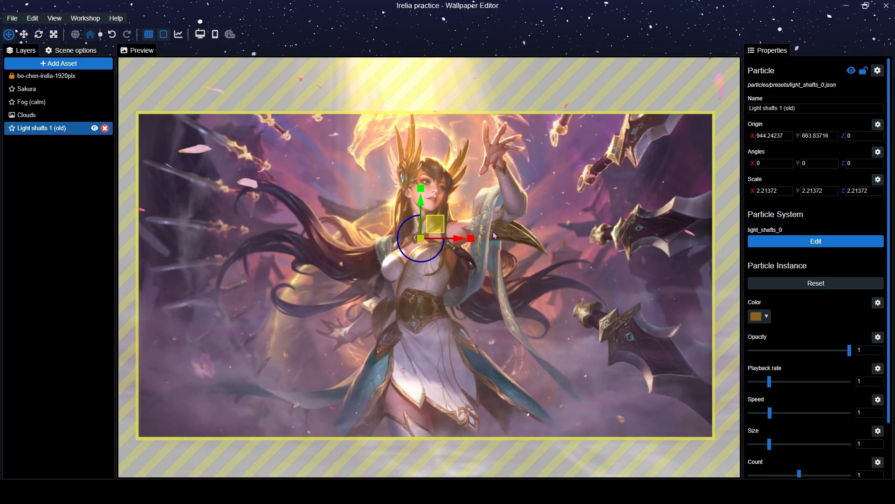
Lower the light shafts' opacity to 0.37
scroll(493, 296, "down", 5)
scroll(429, 214, "up", 5)
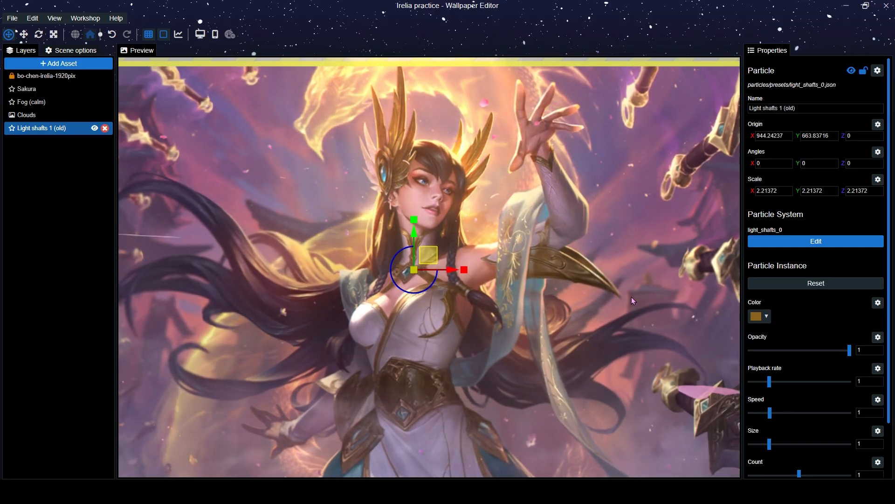
scroll(561, 278, "down", 3)
scroll(530, 309, "up", 1)
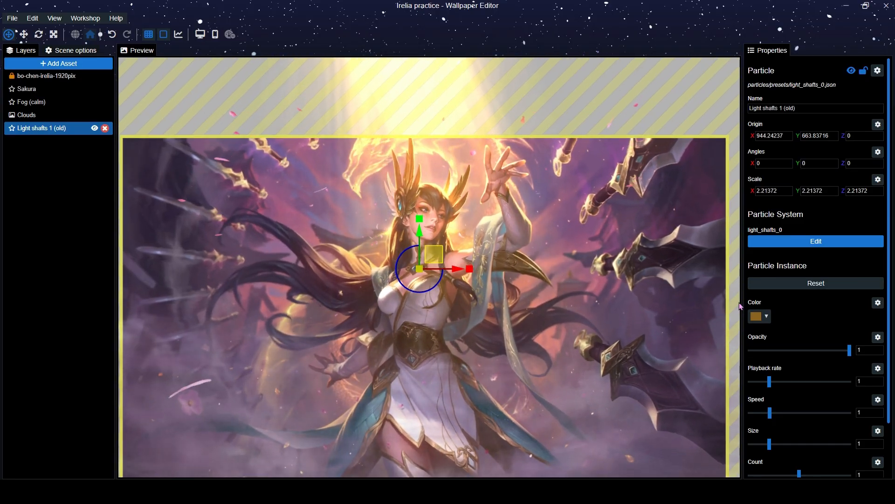
left_click_drag(828, 350, 808, 349)
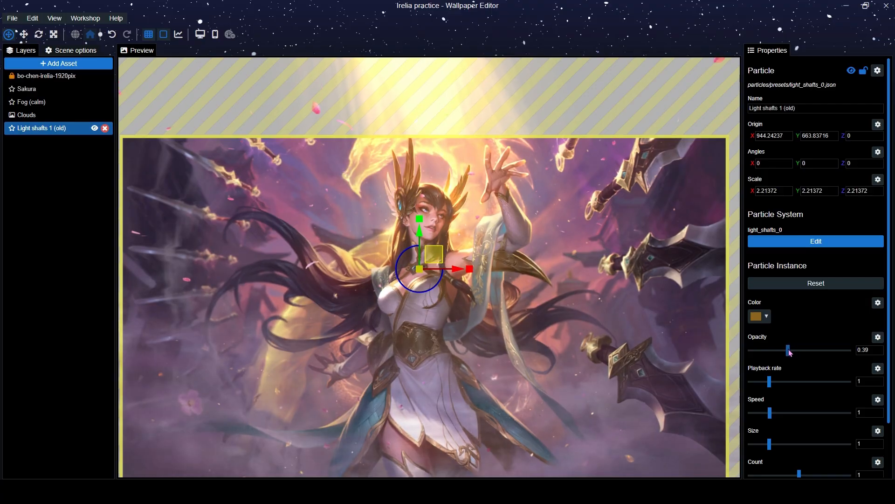
scroll(799, 326, "down", 2)
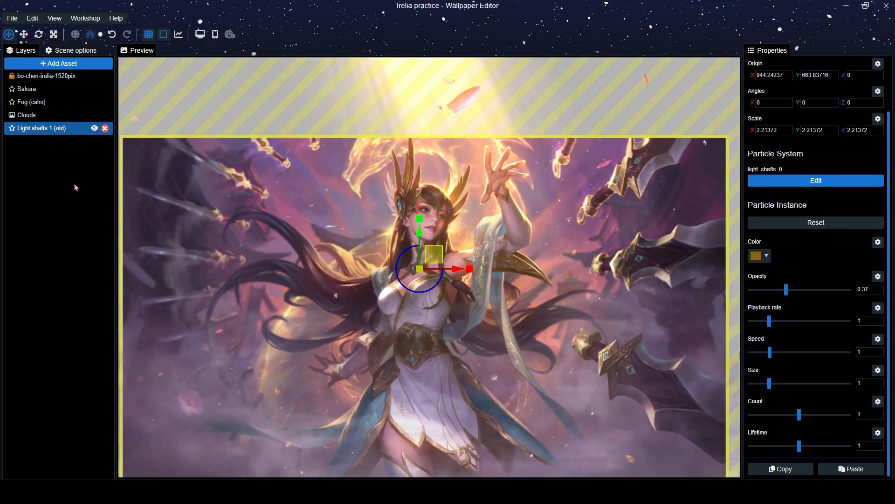
Enable Bloom for the scene with a strength of 0.8 and compare the wallpaper with and without it
left_click(75, 50)
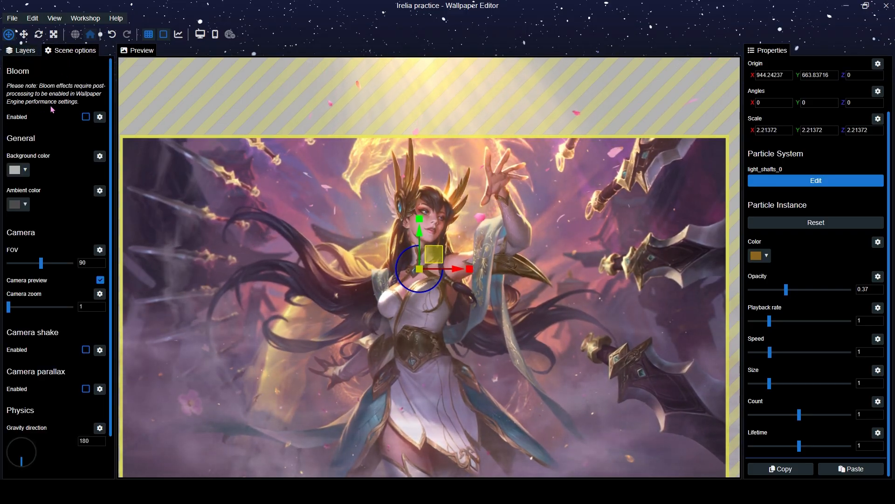
left_click(85, 117)
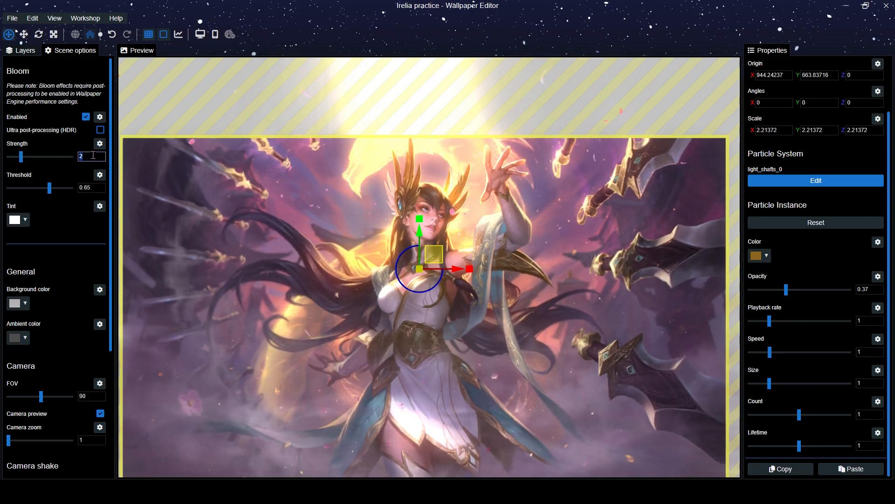
type("1.")
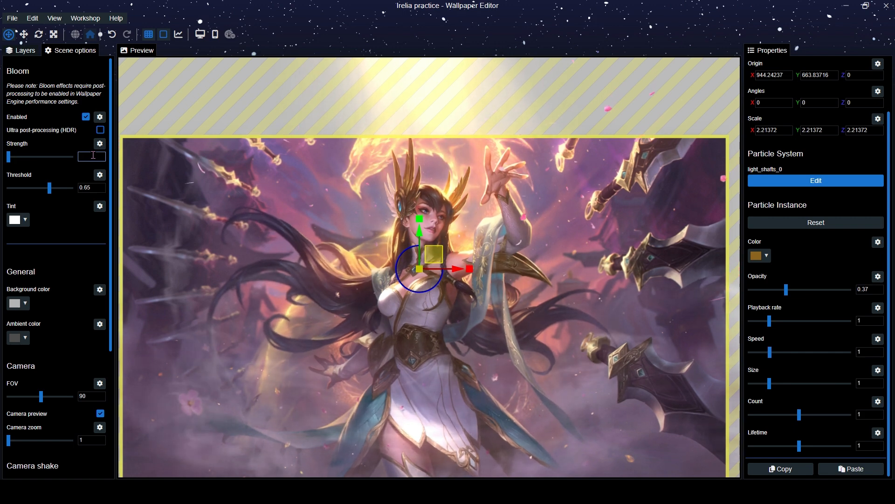
type("0.8")
left_click(53, 140)
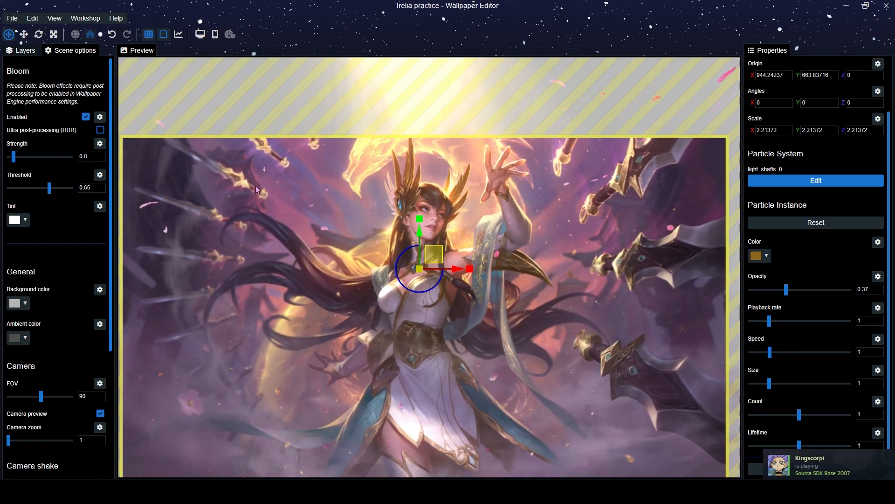
left_click(86, 116)
left_click(86, 117)
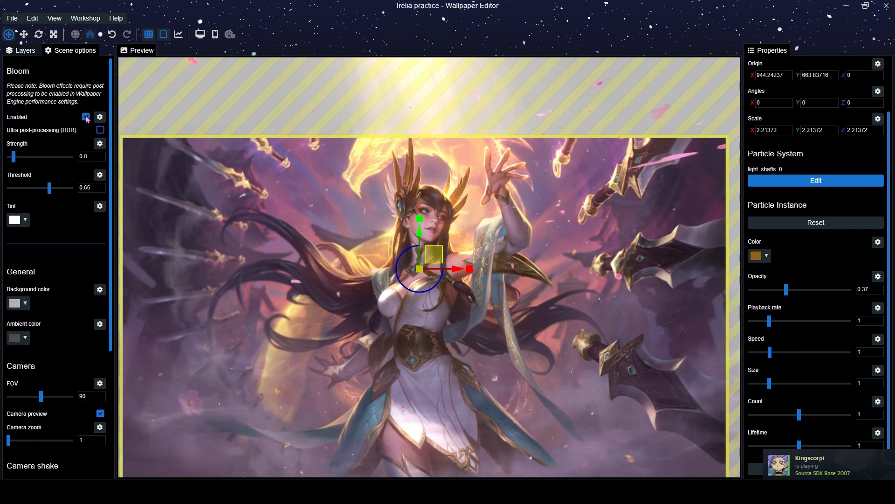
left_click(86, 116)
left_click(86, 117)
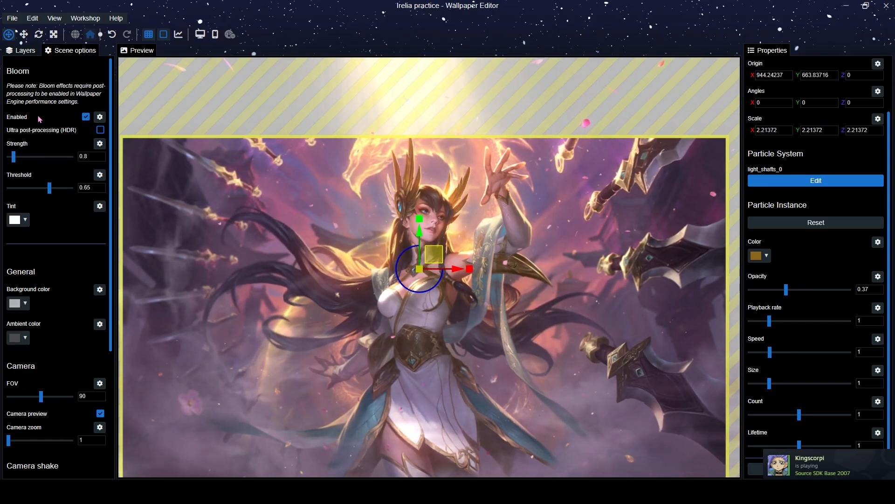
Add the Ember large preset and move it to the wallpaper's bottom edge, at about X 674, Y 23
left_click(21, 51)
left_click_drag(348, 287, 368, 262)
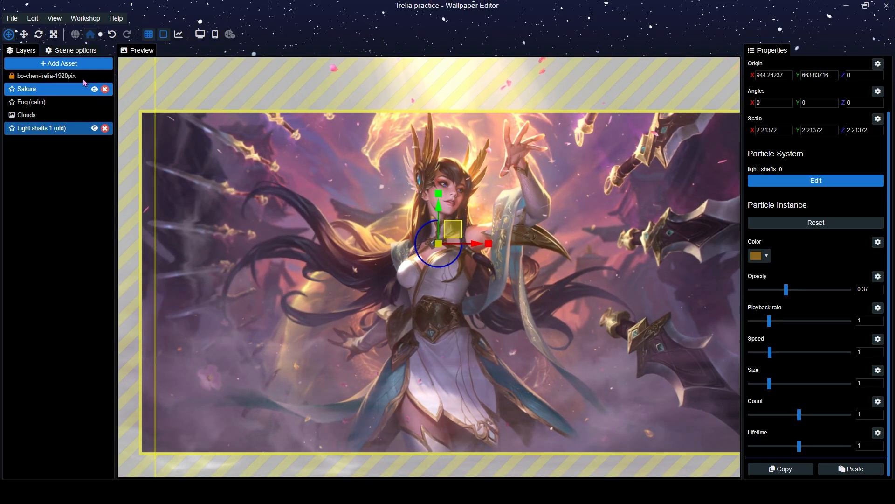
left_click(75, 64)
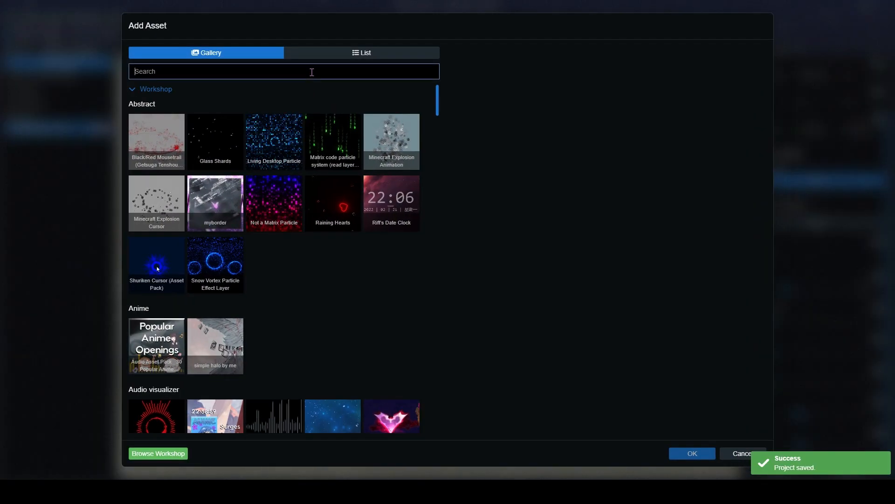
type("ember")
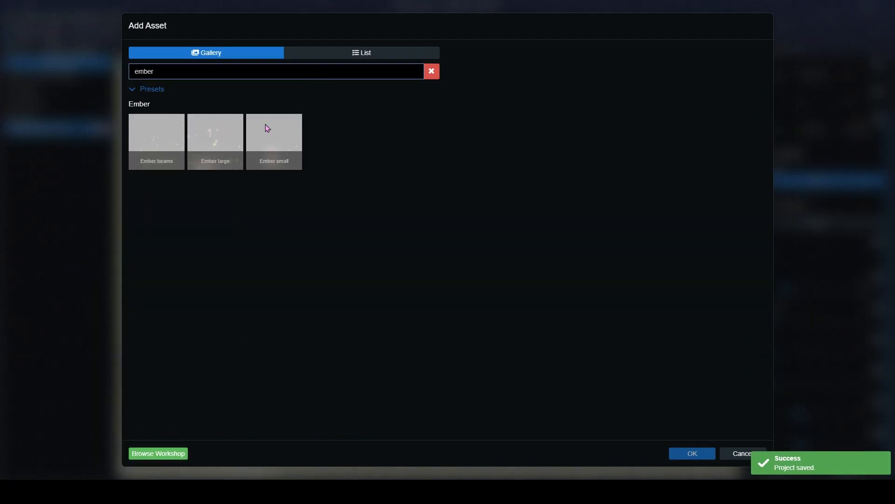
left_click(692, 452)
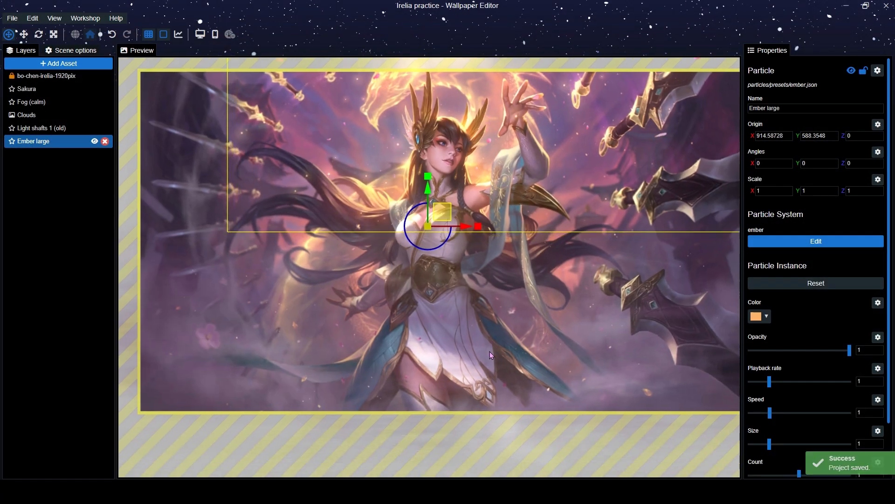
left_click_drag(376, 337, 368, 389)
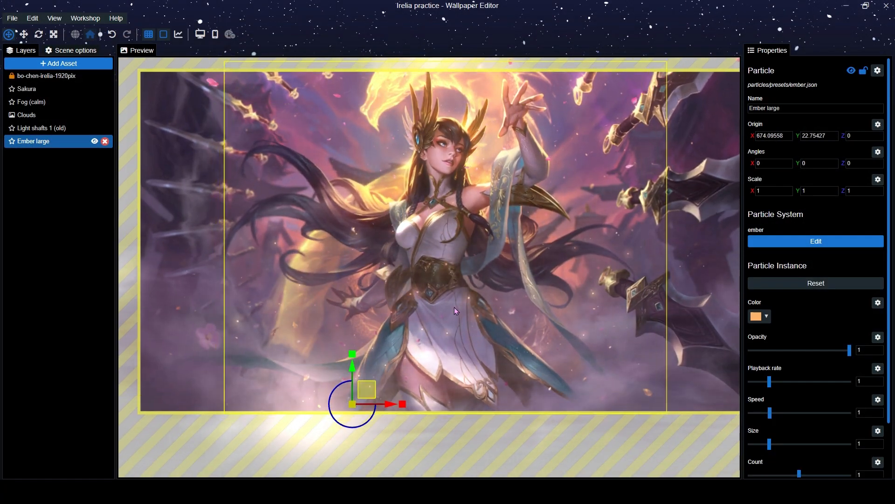
Set the Ember large particles to playback rate 0.52, speed 0.58, lifetime 0.5 and count 0.45
scroll(454, 307, "down", 4)
scroll(437, 286, "up", 5)
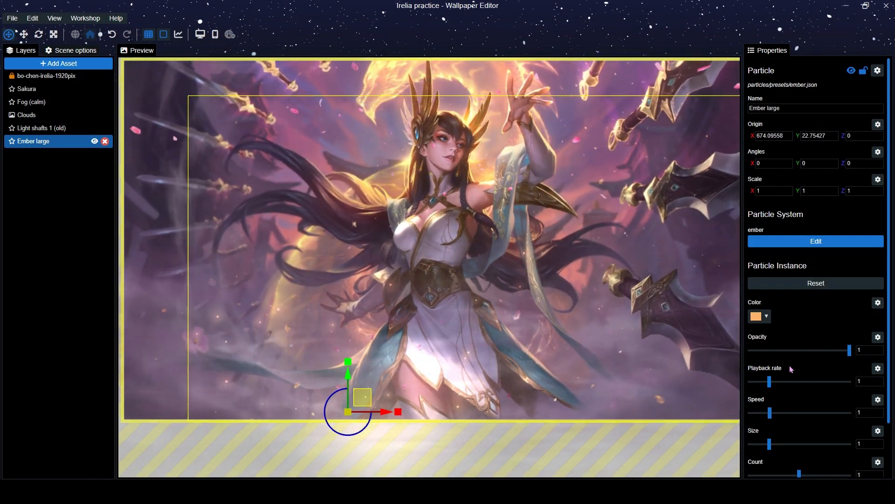
scroll(802, 314, "down", 2)
left_click_drag(769, 321, 760, 321)
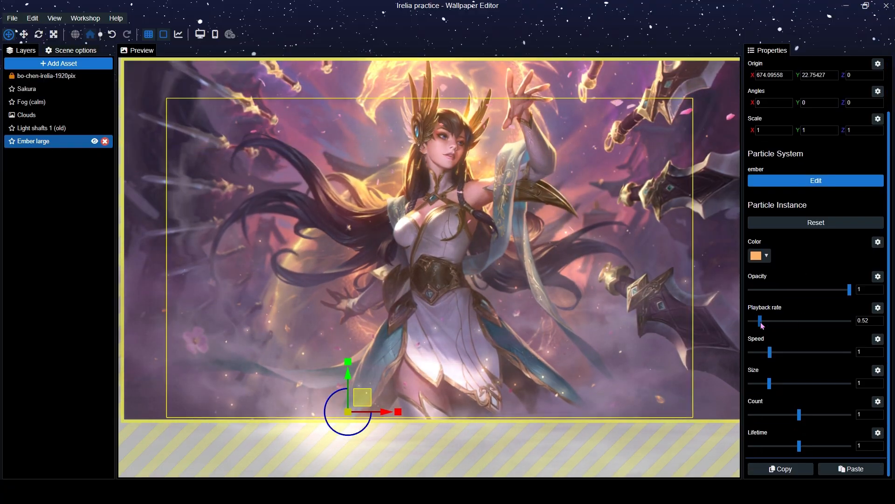
left_click_drag(764, 353, 761, 352)
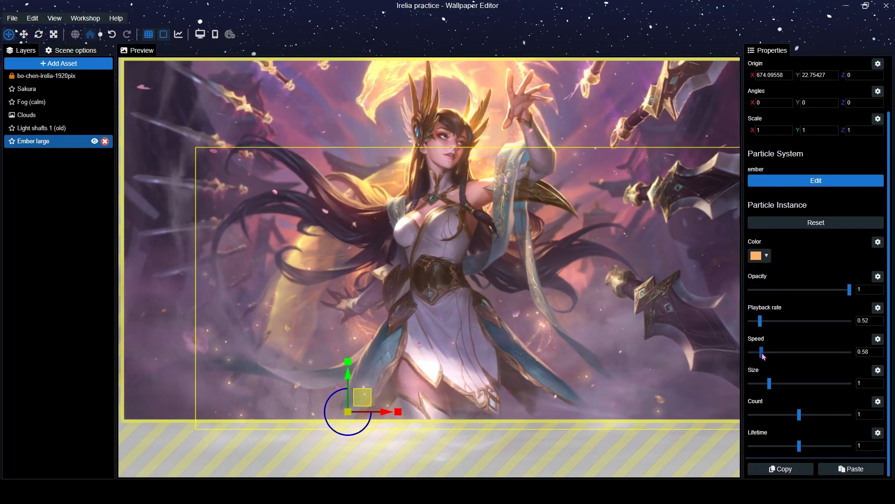
left_click(775, 446)
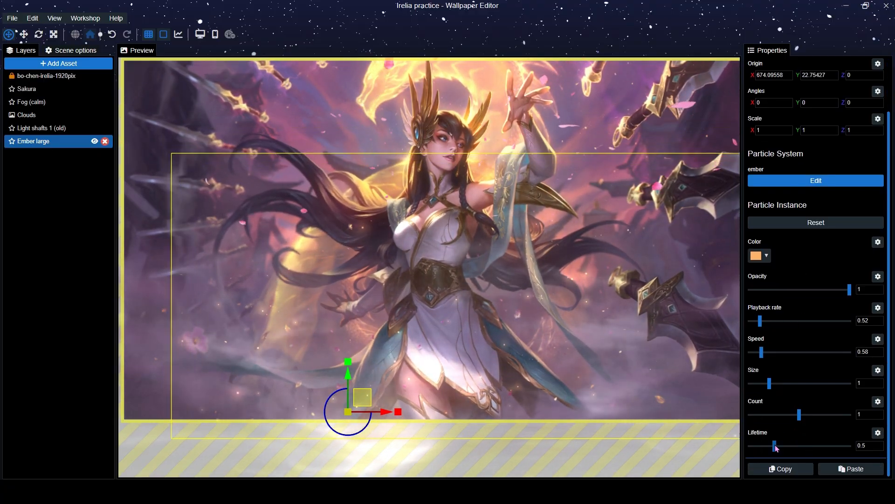
left_click(773, 415)
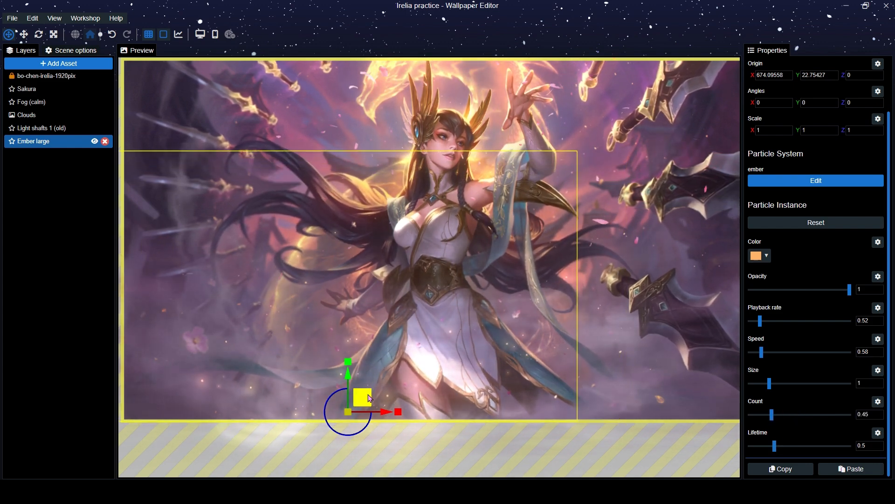
Scale the Ember large layer to about 1.74 in X and 2.07 in Y and move it to about X 747, Y 127
left_click_drag(362, 397, 440, 384)
left_click_drag(358, 333, 374, 296)
scroll(382, 303, "down", 2)
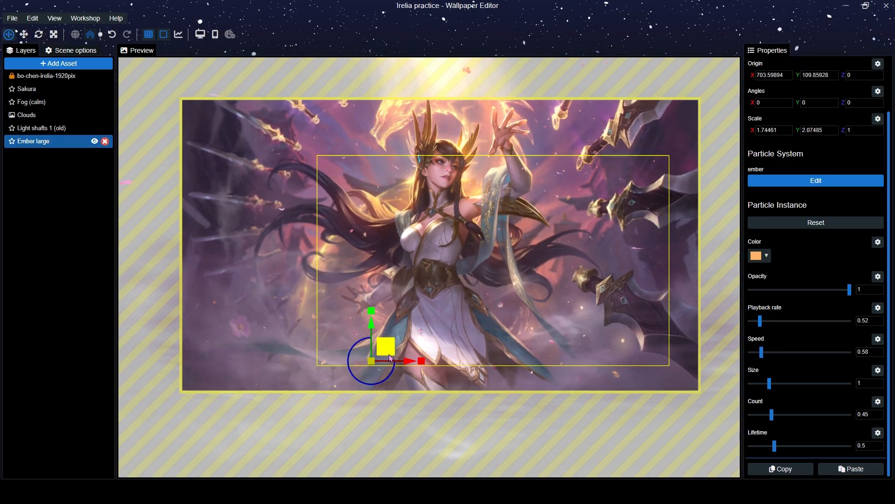
mouse_move(389, 353)
left_mouse_down()
mouse_move(342, 361)
mouse_move(404, 353)
left_mouse_up()
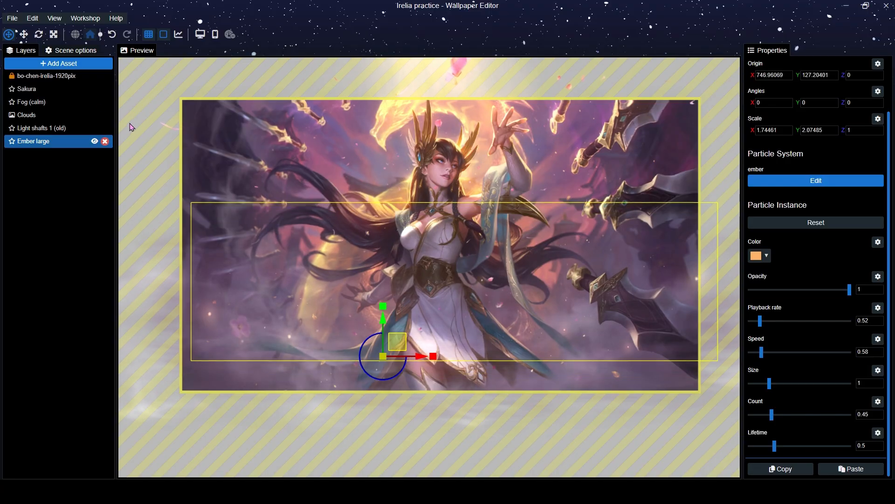
Select the bo-chen-irelia-1920pix layer and check the wallpaper in the desktop and phone previews
left_click(58, 79)
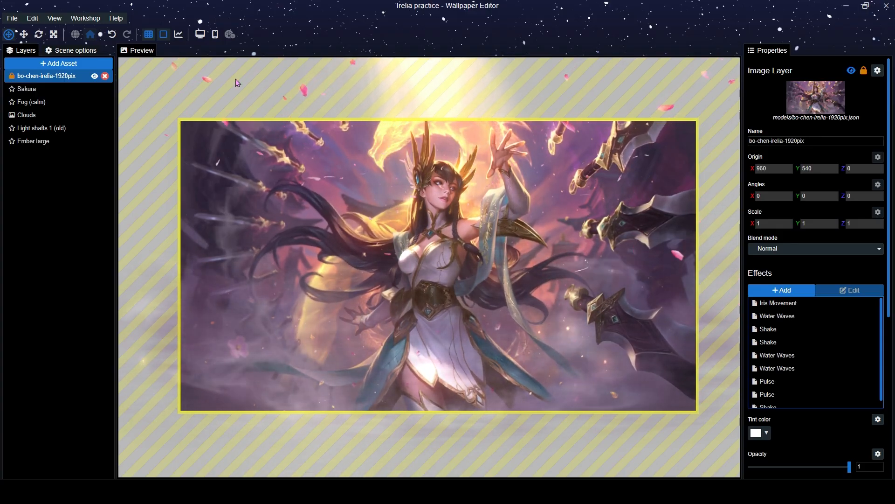
left_click(201, 35)
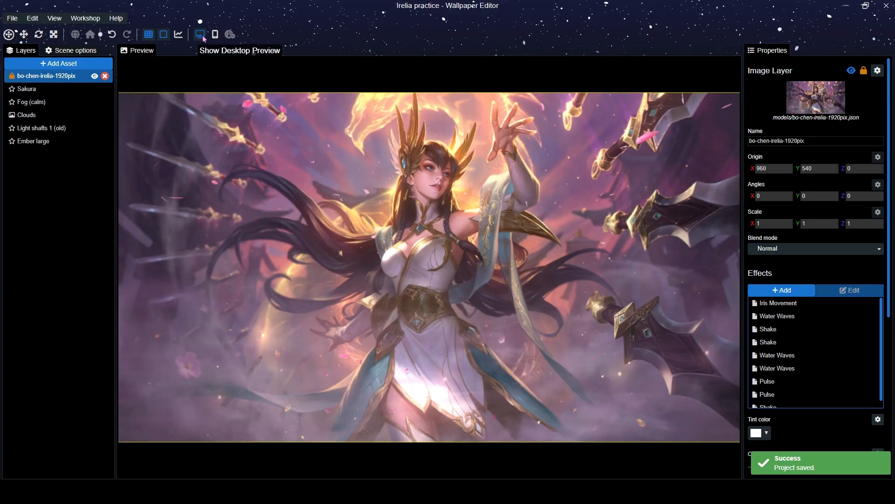
left_click(215, 34)
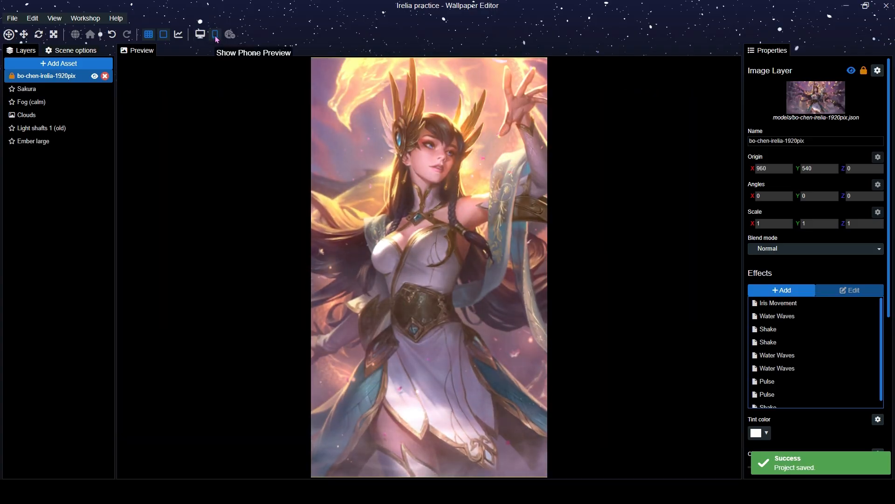
left_click(200, 35)
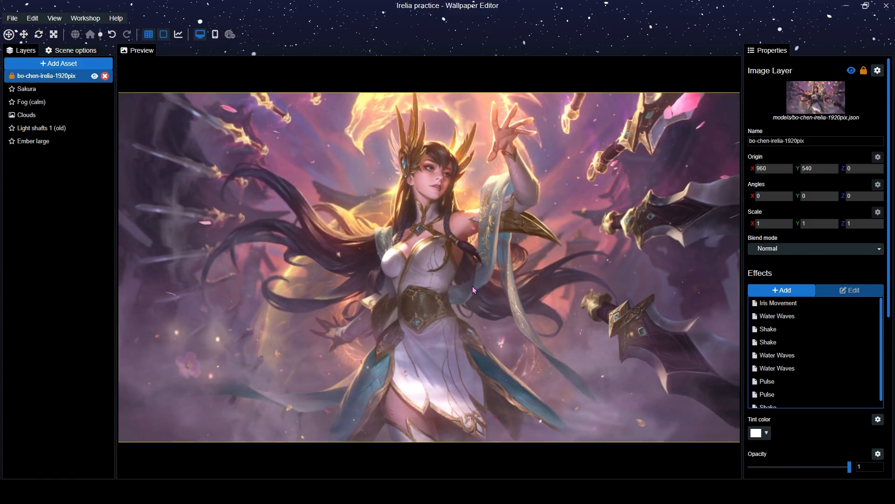
scroll(472, 287, "down", 3)
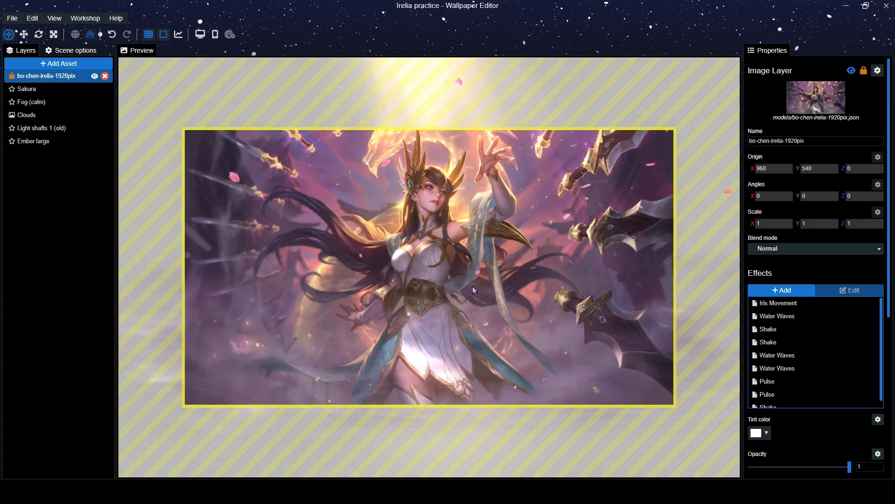
scroll(472, 287, "up", 1)
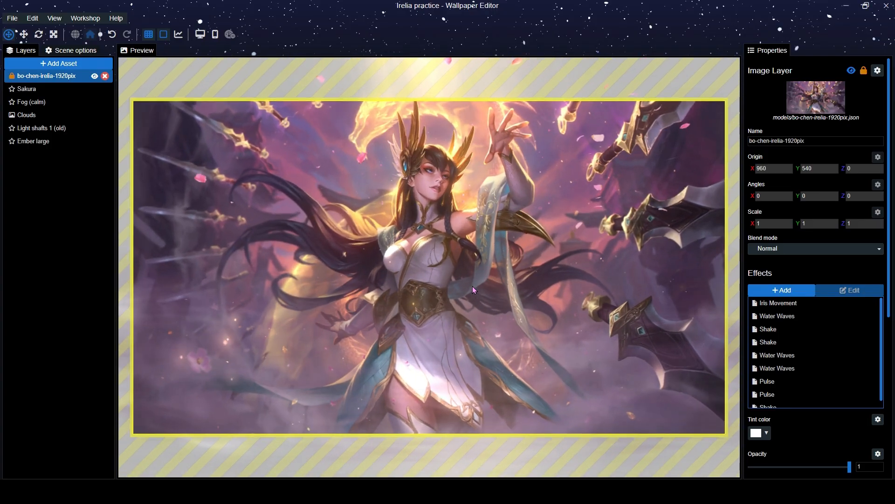
Find the Garet day, date and time asset and add its DAY DATE TIME (EN) version to the scene
left_click(59, 63)
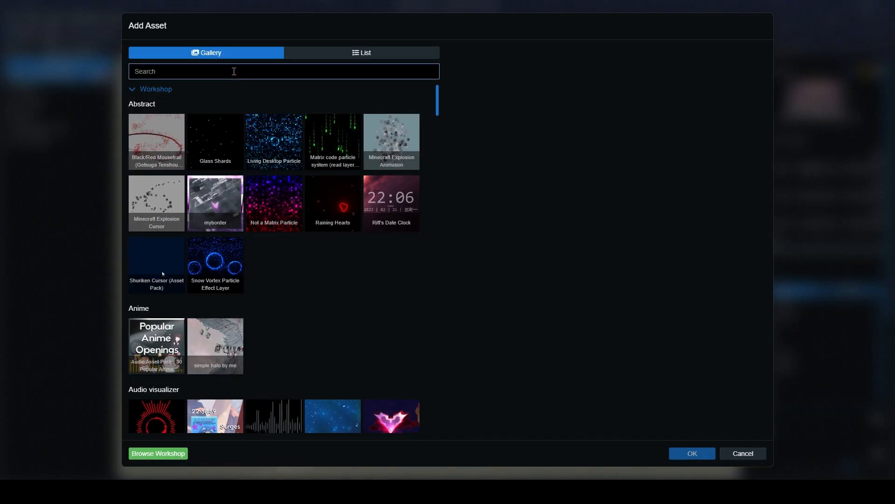
type("clock")
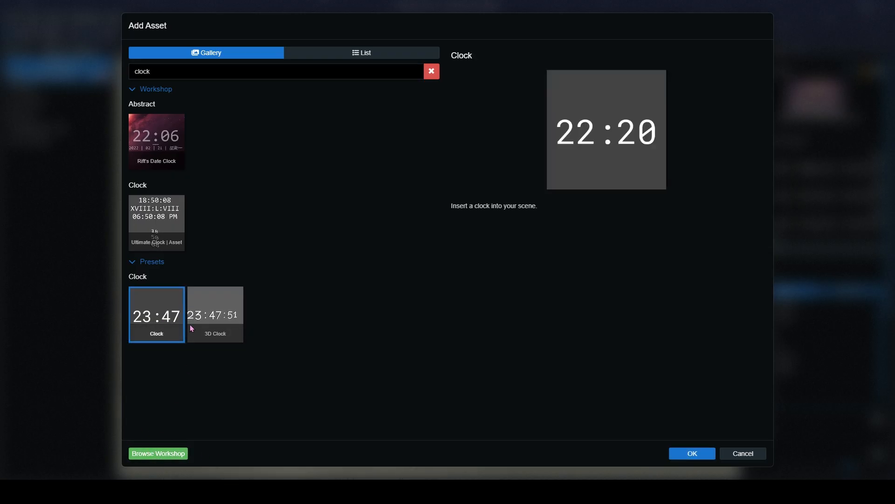
left_click(432, 71)
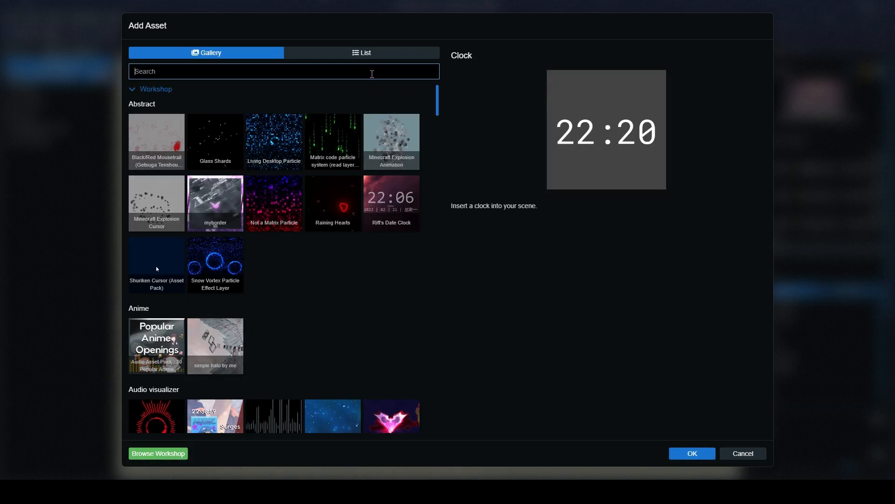
type("garet")
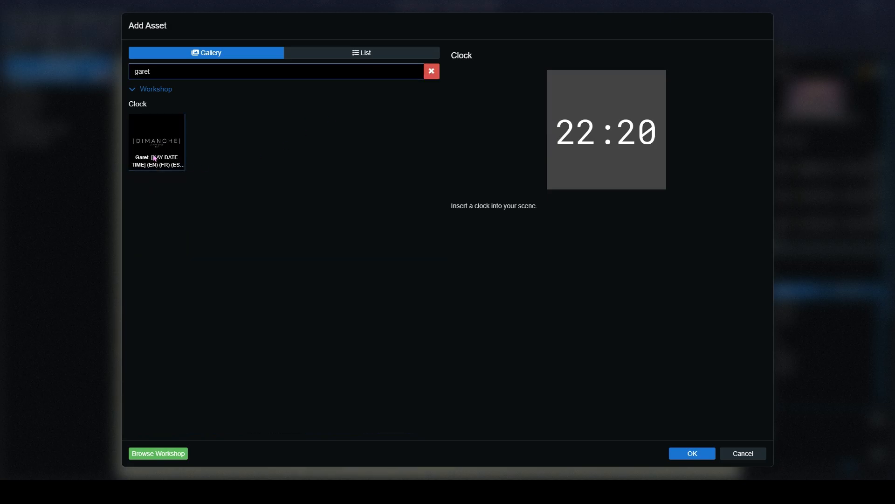
left_click(154, 158)
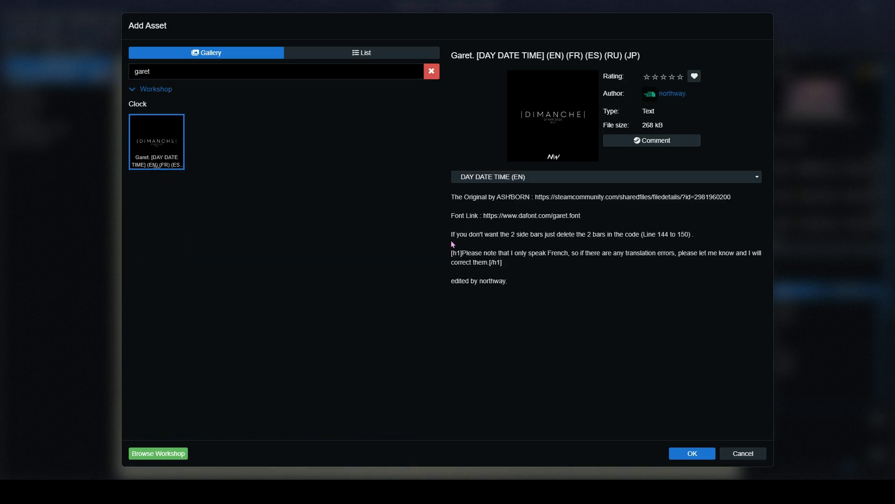
left_click(692, 453)
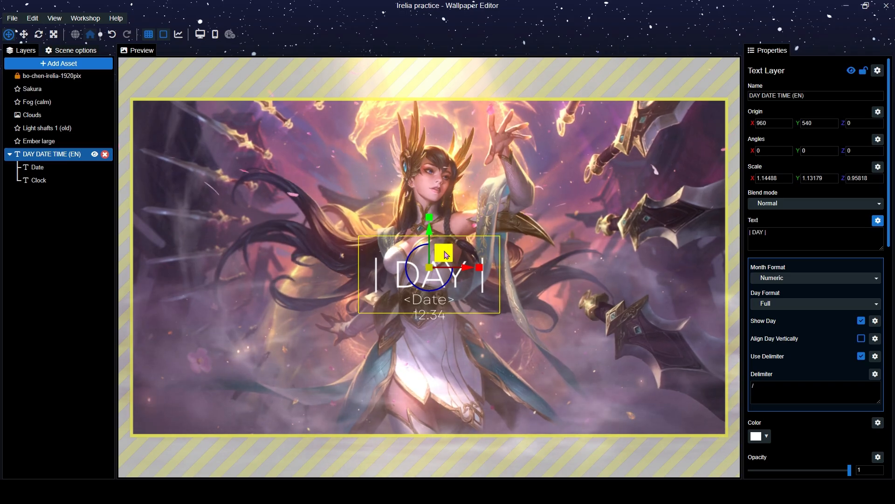
Move the DAY DATE TIME (EN) layer to about X 346, Y 768 and scale it down to about 0.67
left_click_drag(444, 257, 216, 229)
left_click_drag(270, 184, 258, 184)
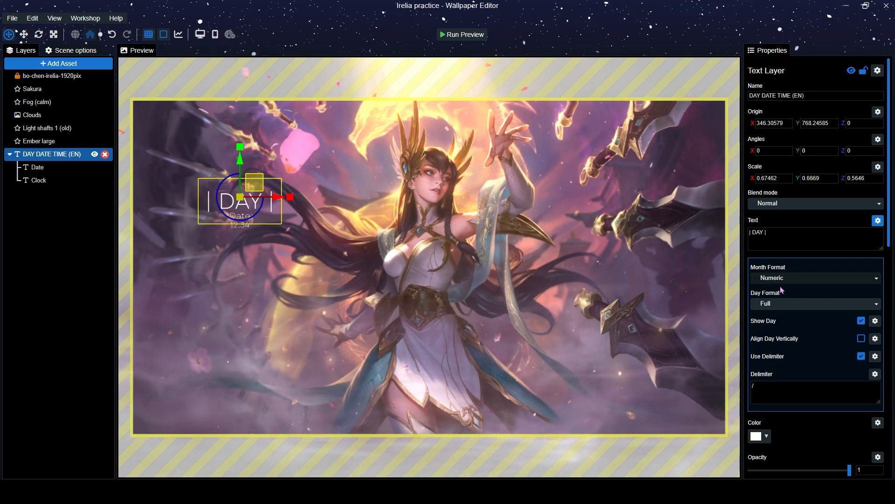
scroll(842, 327, "down", 1)
scroll(841, 327, "down", 5)
scroll(785, 320, "up", 8)
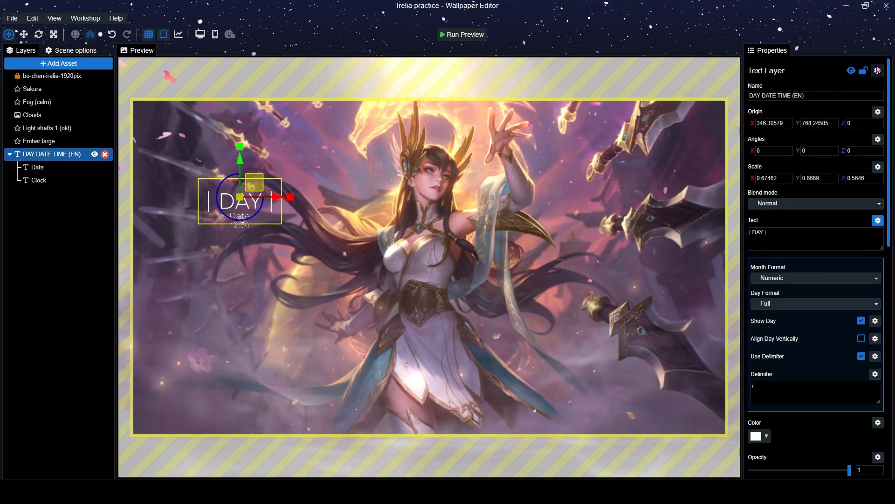
Bind the DAY DATE TIME (EN) layer's visibility to a new checkbox user property titled clock, enabled by default, and save the project
left_click(879, 71)
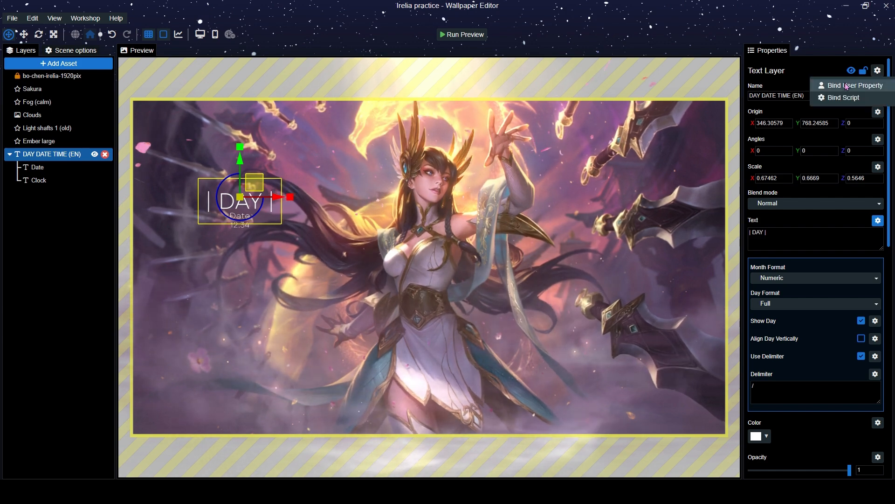
left_click(856, 87)
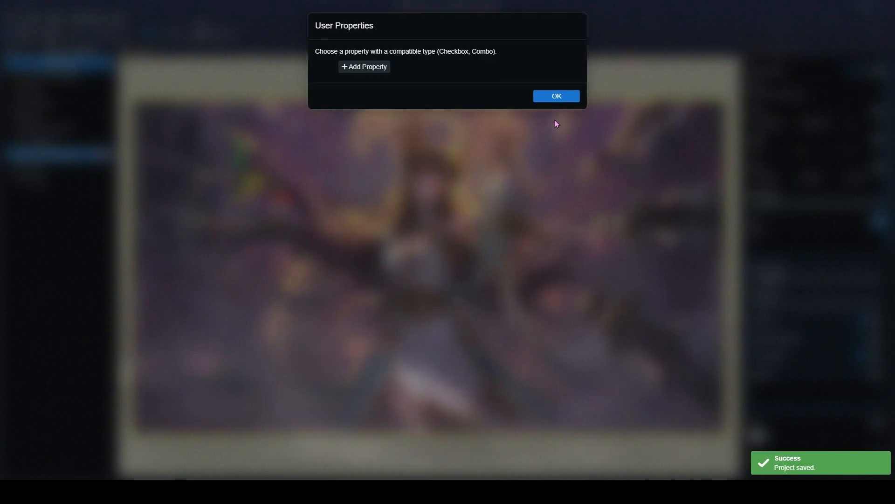
left_click(365, 68)
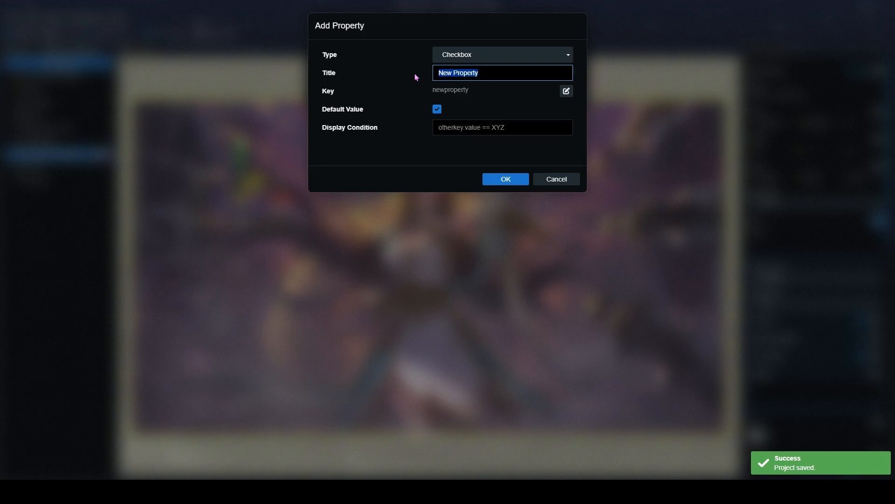
type("clock")
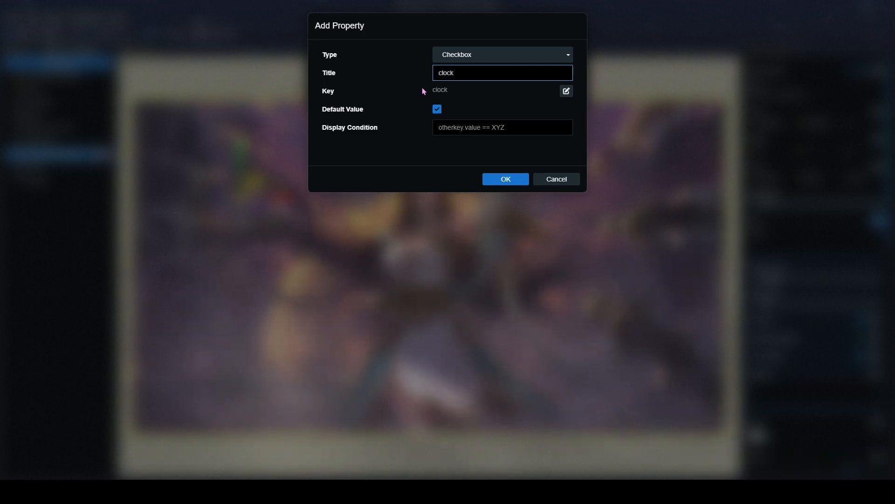
left_click(504, 181)
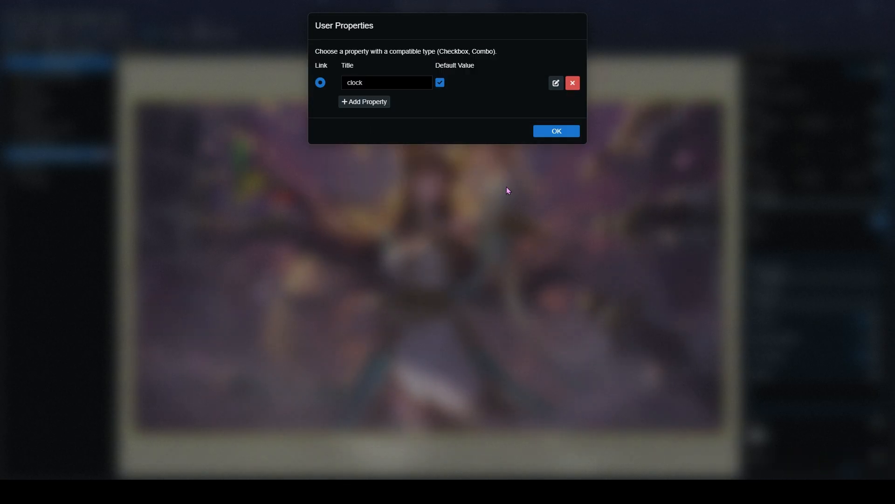
left_click(559, 131)
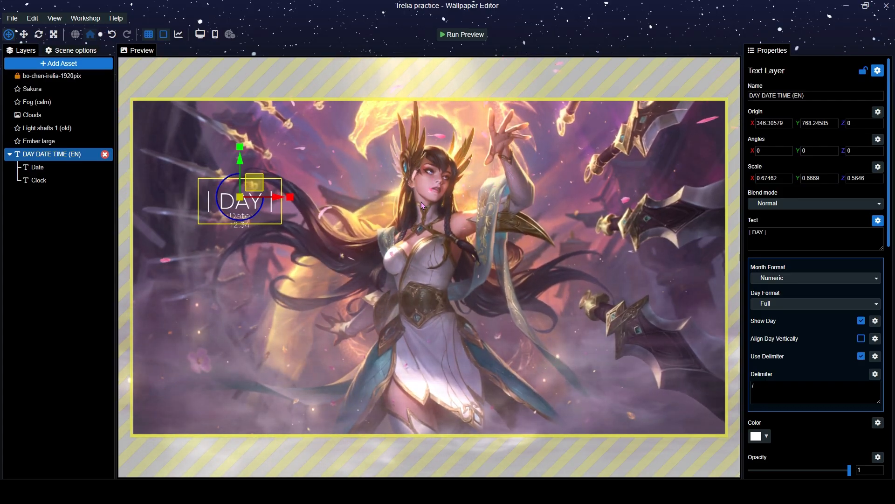
key("ctrl+s")
Switch the Clock text layer to 24h format, reselect the DAY DATE TIME (EN) layer and save the project
left_click(49, 183)
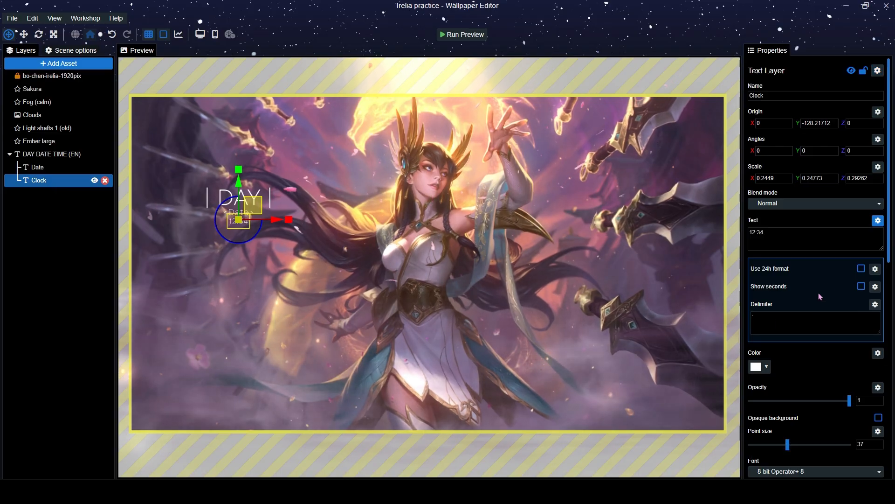
left_click(861, 269)
left_click_drag(254, 255, 270, 279)
left_click(245, 222)
scroll(553, 160, "up", 2)
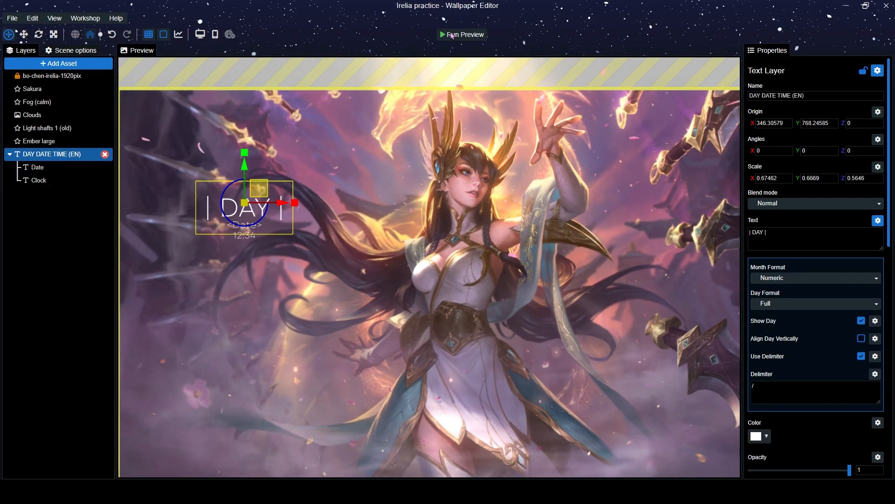
key("ctrl+s")
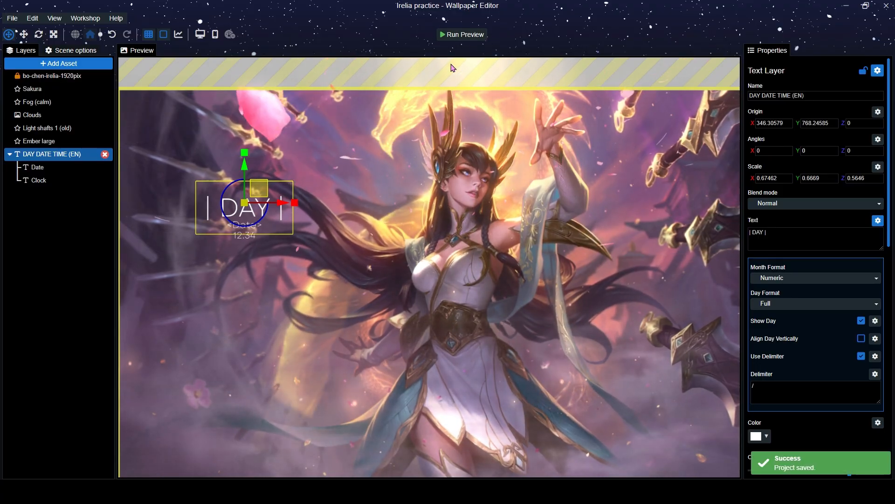
scroll(425, 166, "down", 2)
scroll(424, 165, "up", 2)
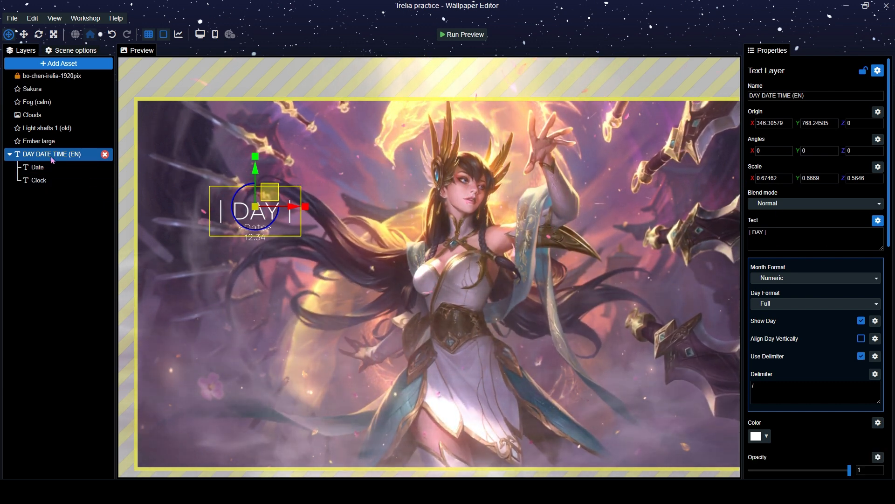
Examine the script bound to the DAY DATE TIME (EN) text and close it without changes
left_click(878, 220)
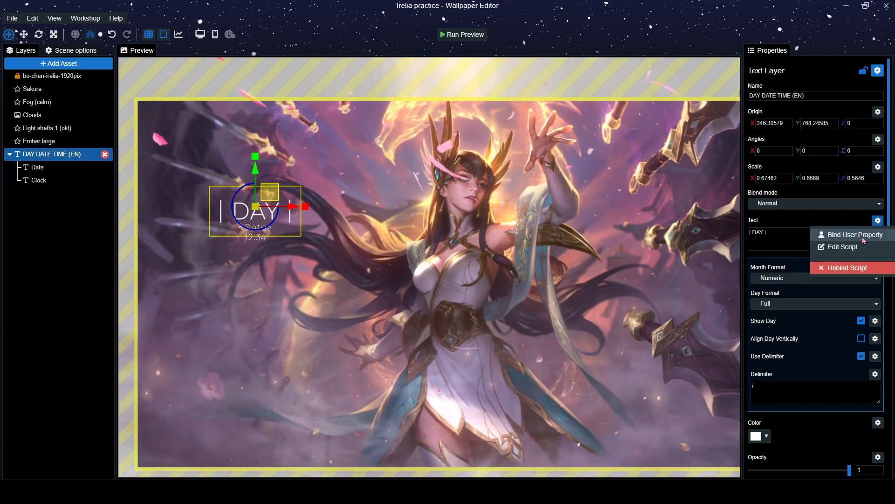
left_click(843, 235)
scroll(346, 235, "down", 6)
scroll(346, 235, "down", 8)
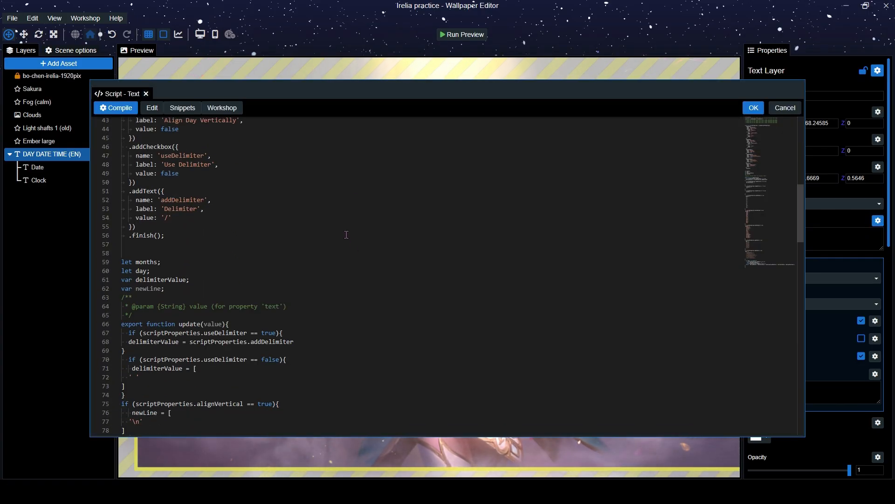
left_click(788, 109)
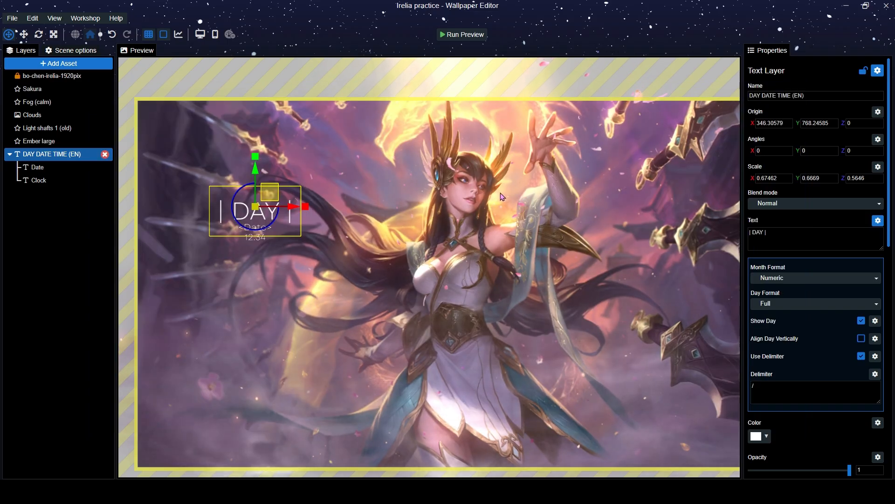
Run the live preview to check the day, date and clock text on the wallpaper
left_click(463, 35)
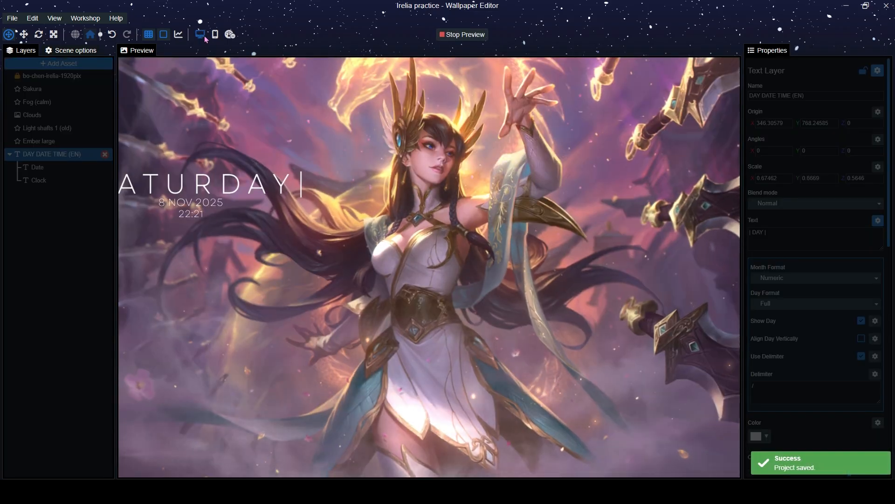